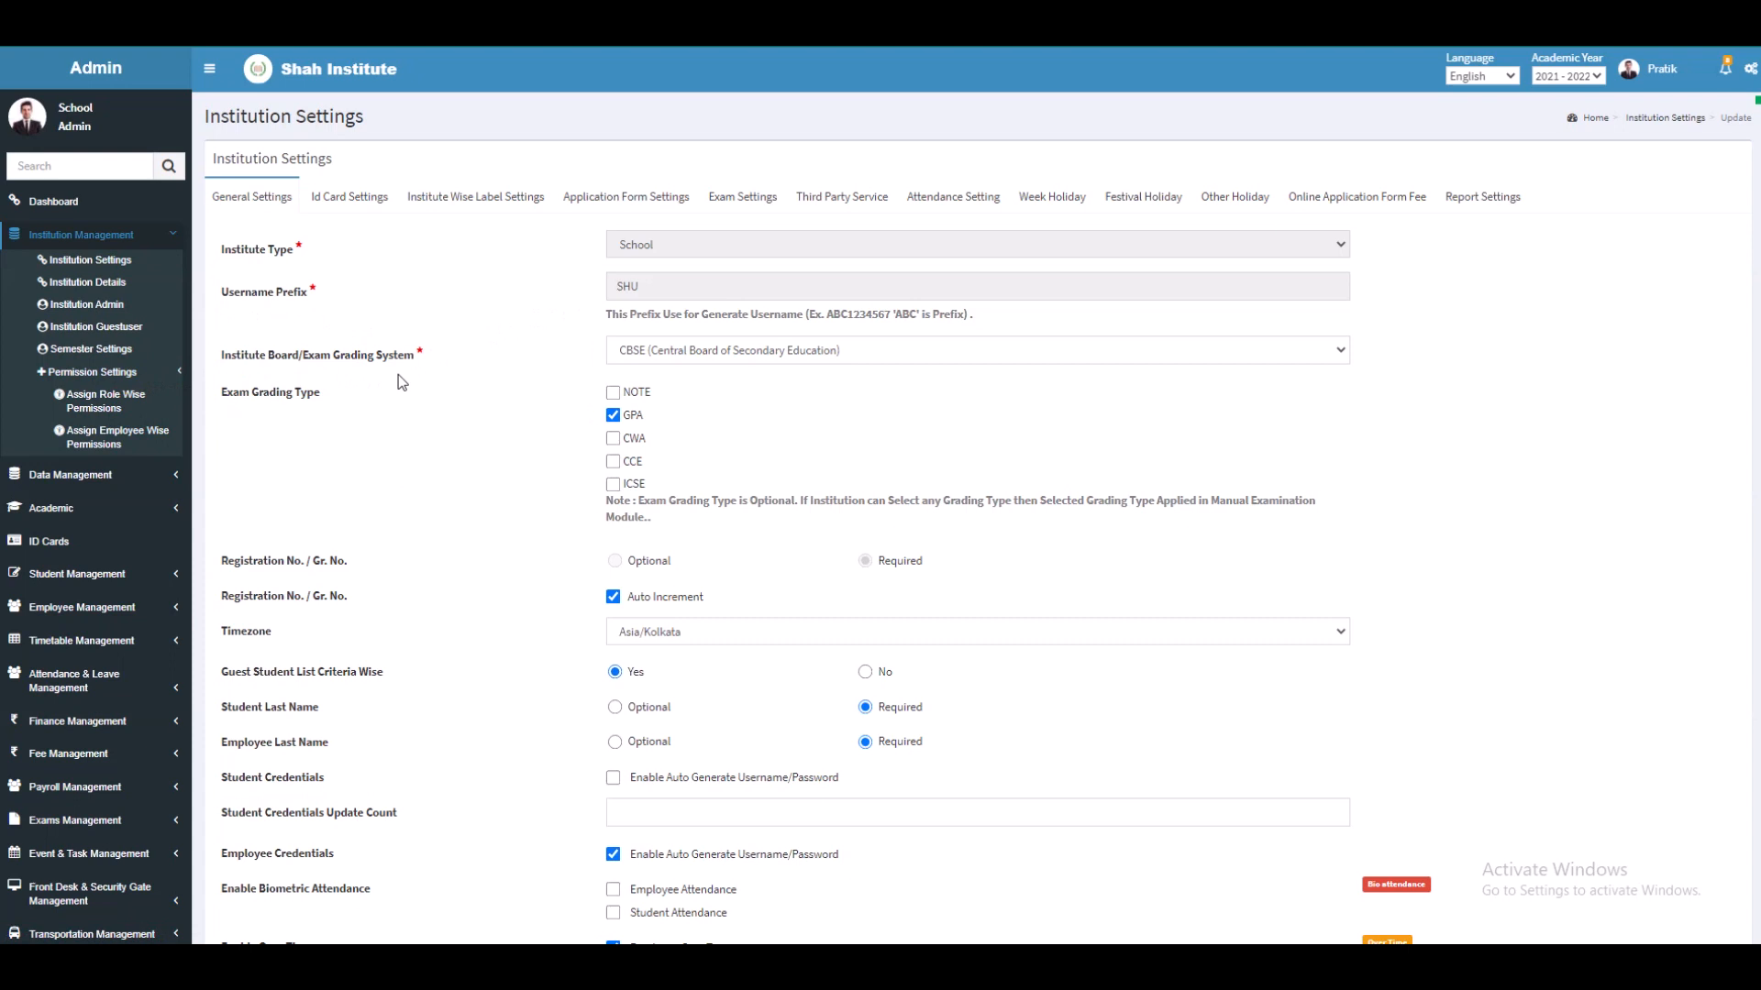
Step: Keep the exam board as CBSE and add CWA, CCE and ICSE grading types
click(882, 350)
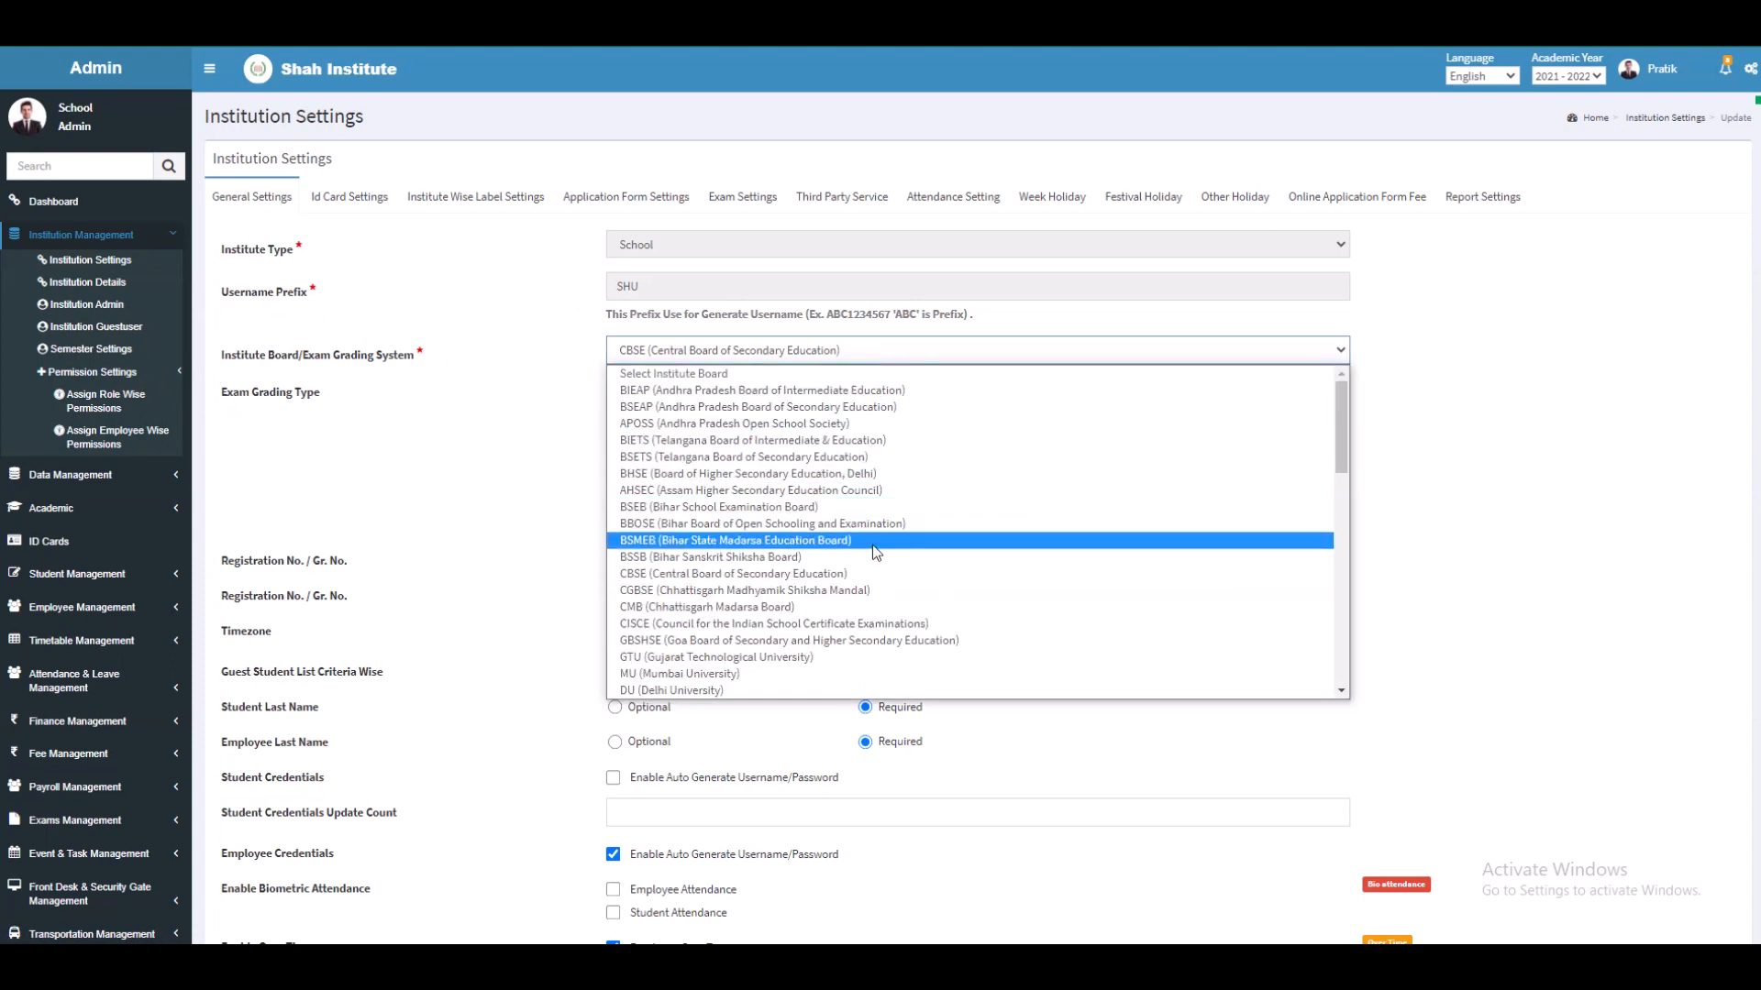
click(881, 575)
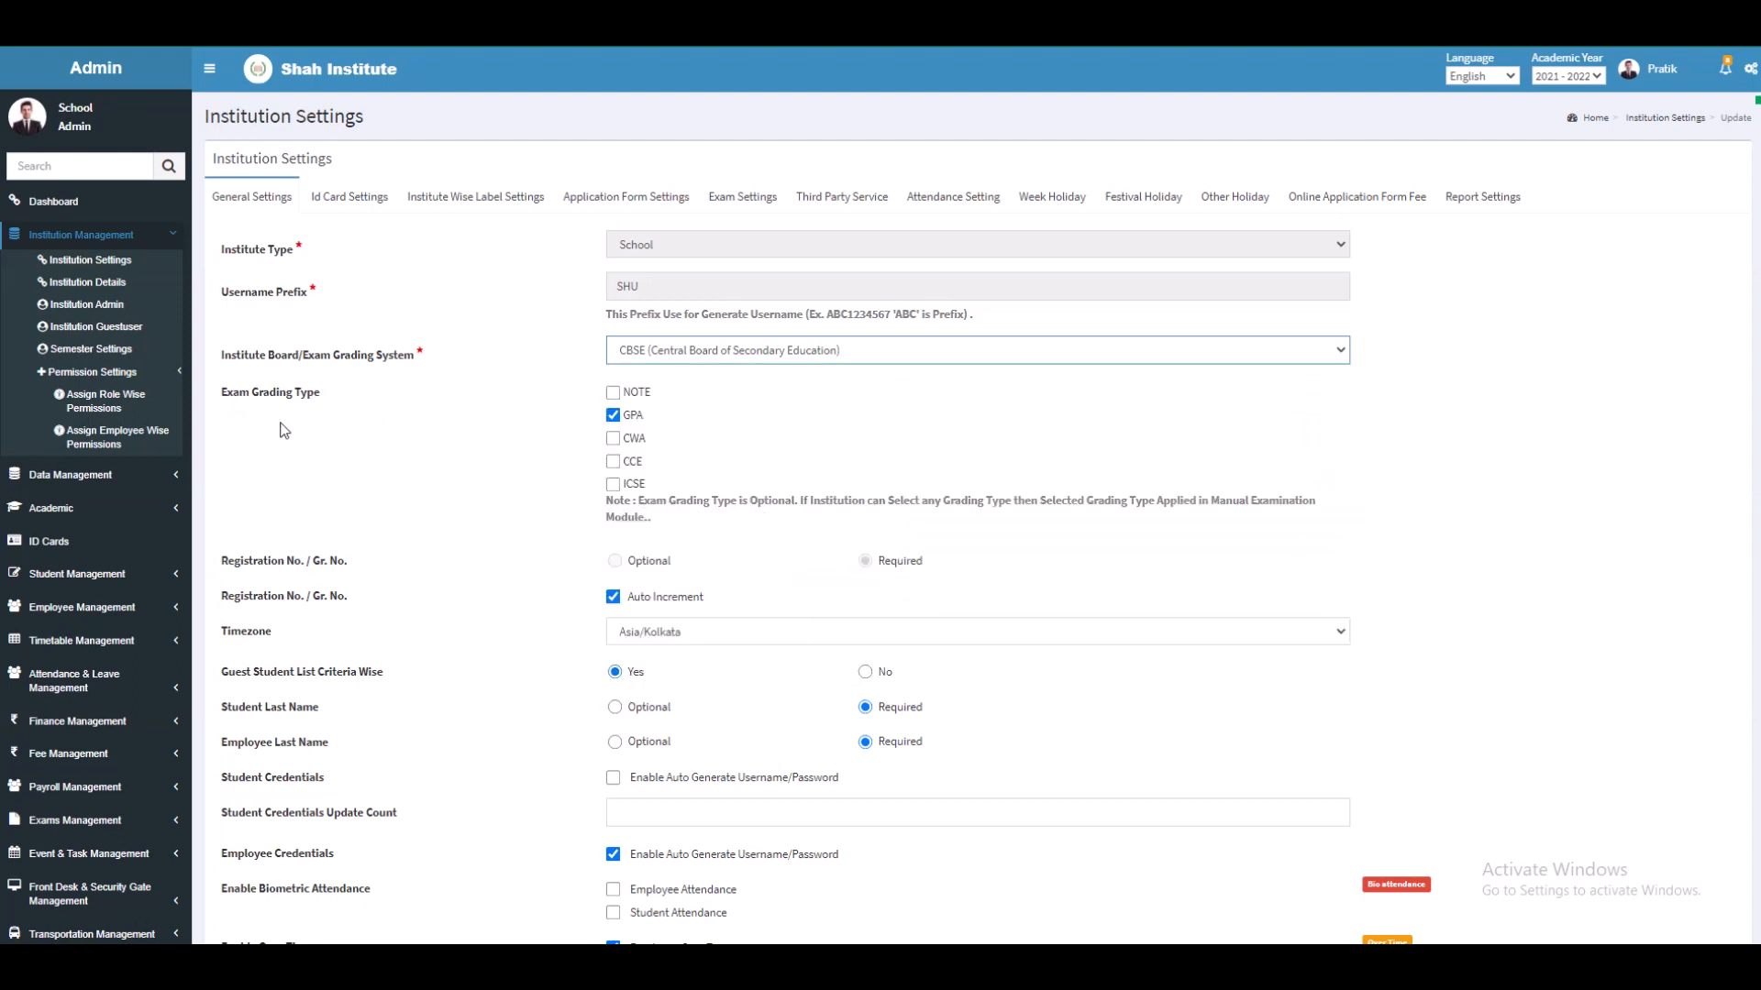
click(613, 439)
click(613, 461)
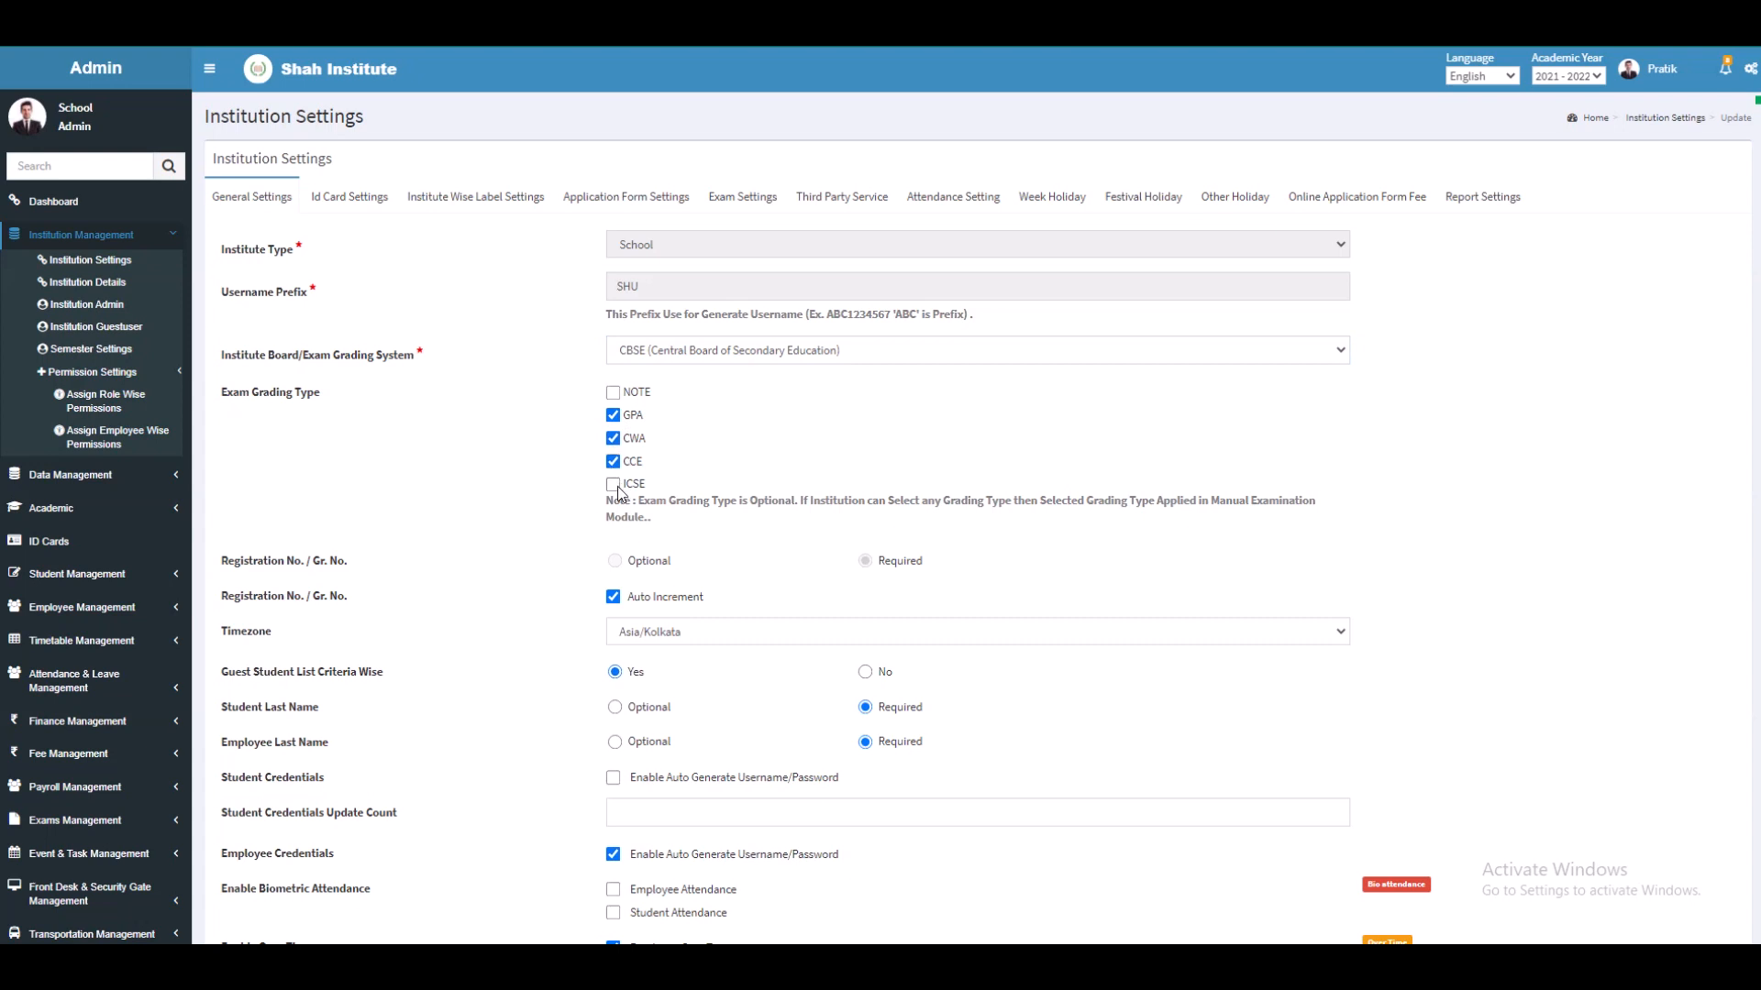
click(614, 485)
Step: Keep registration auto-increment on, timezone Asia/Kolkata and the criteria-wise guest student list at Yes
click(617, 600)
click(617, 600)
click(664, 635)
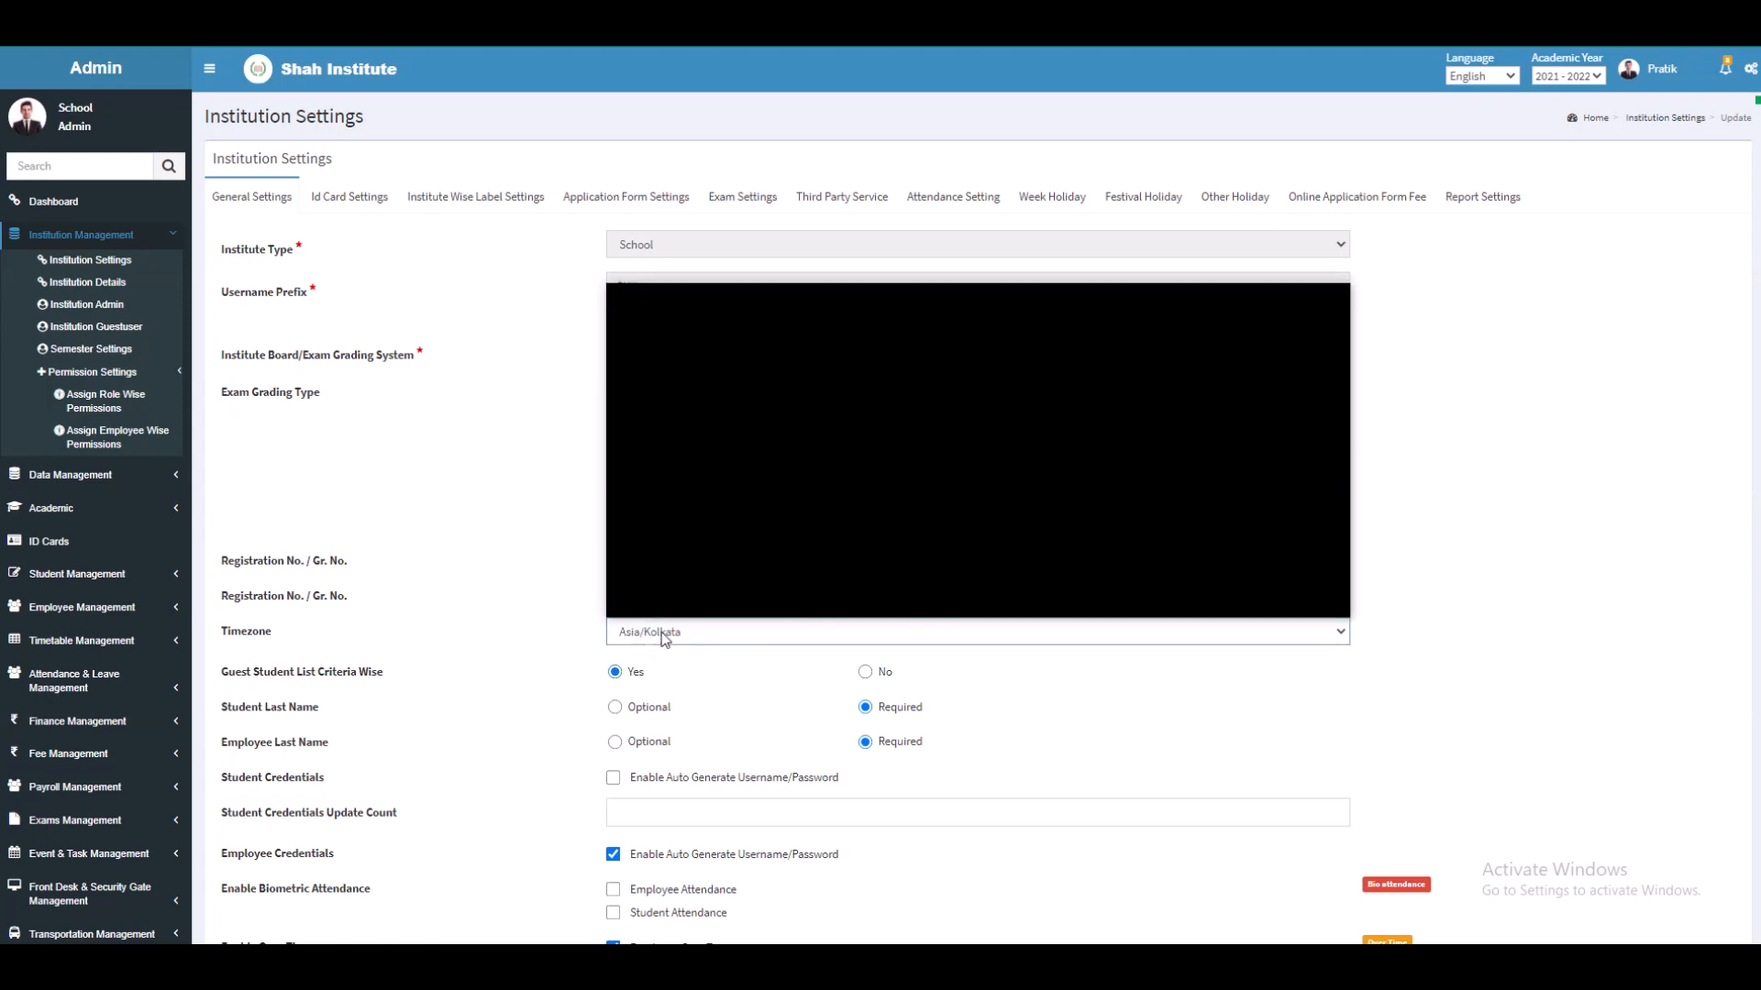
click(662, 631)
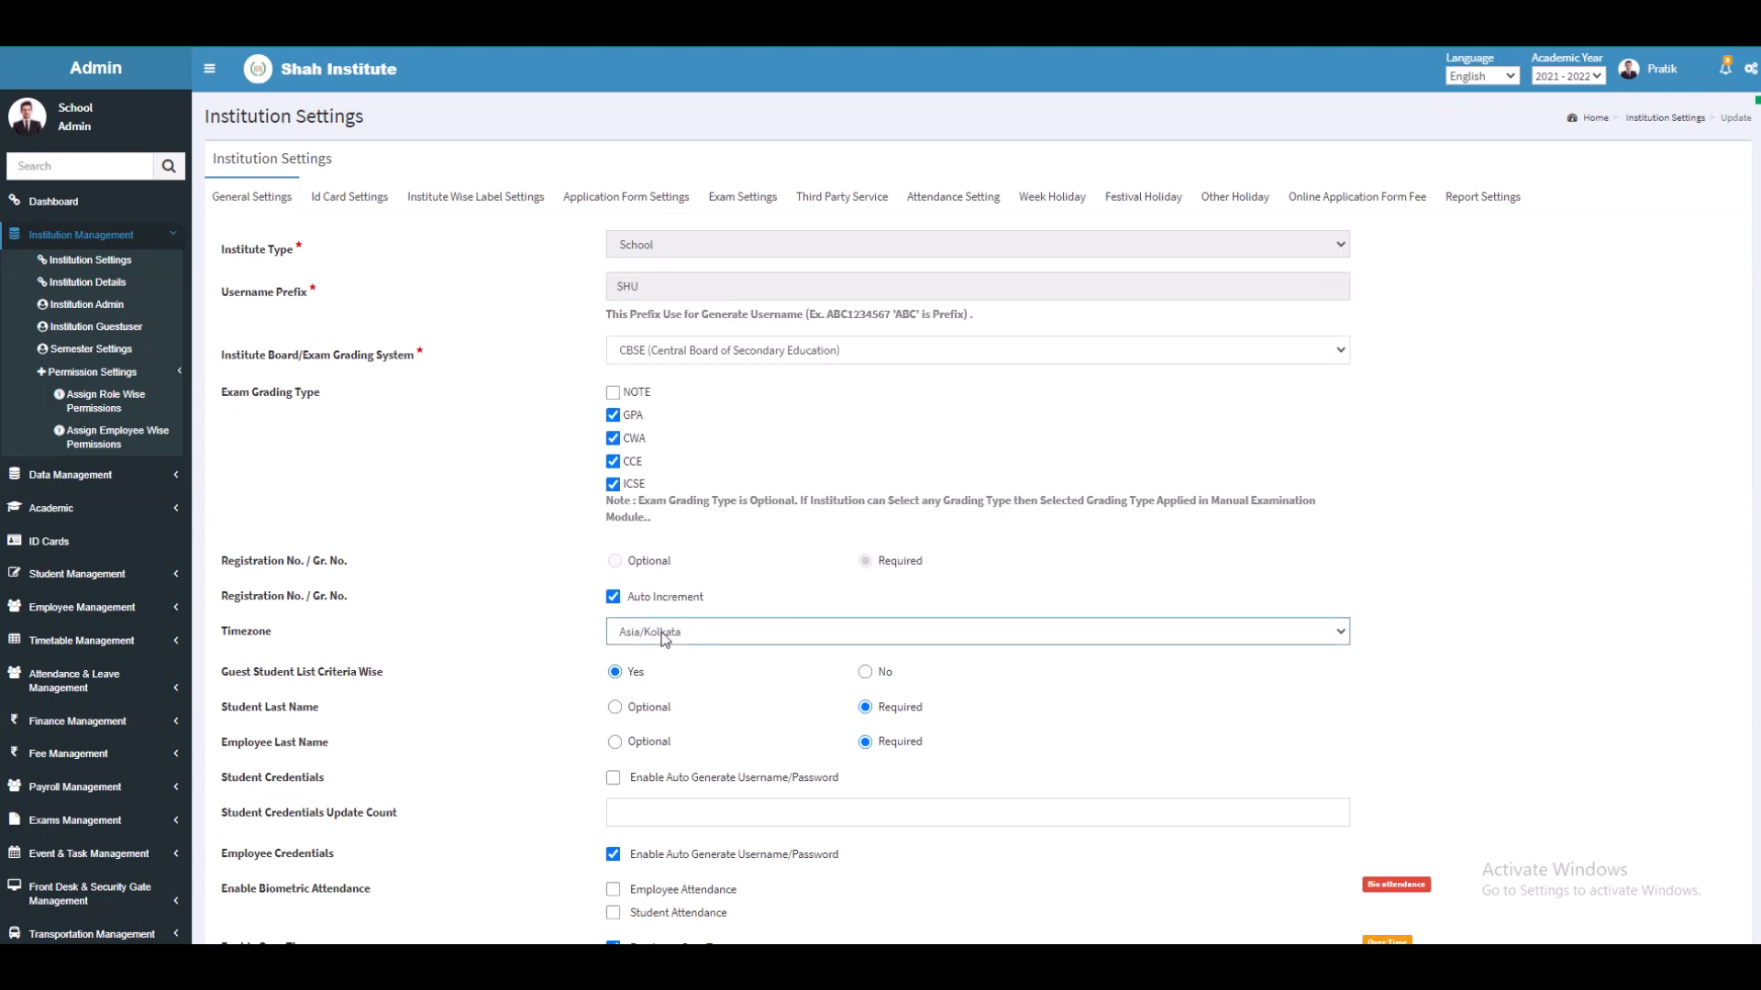
click(614, 672)
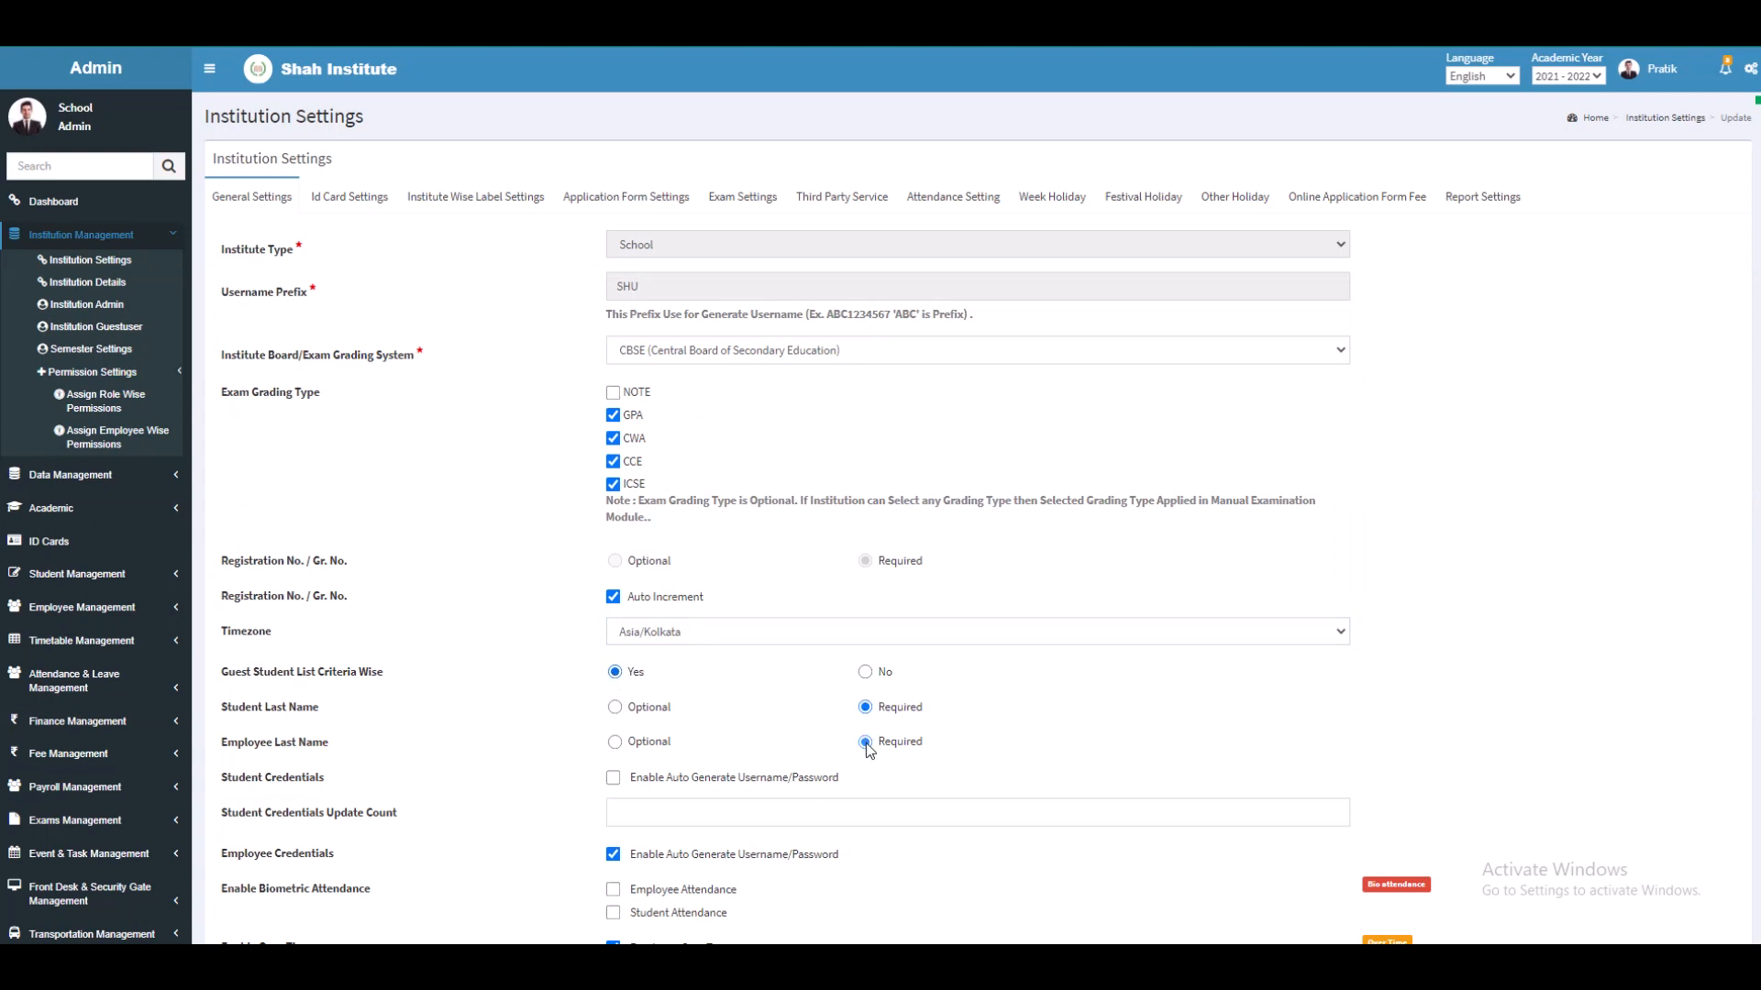
Step: Set the student credentials update count to 5
scroll(1013, 744, down, 3)
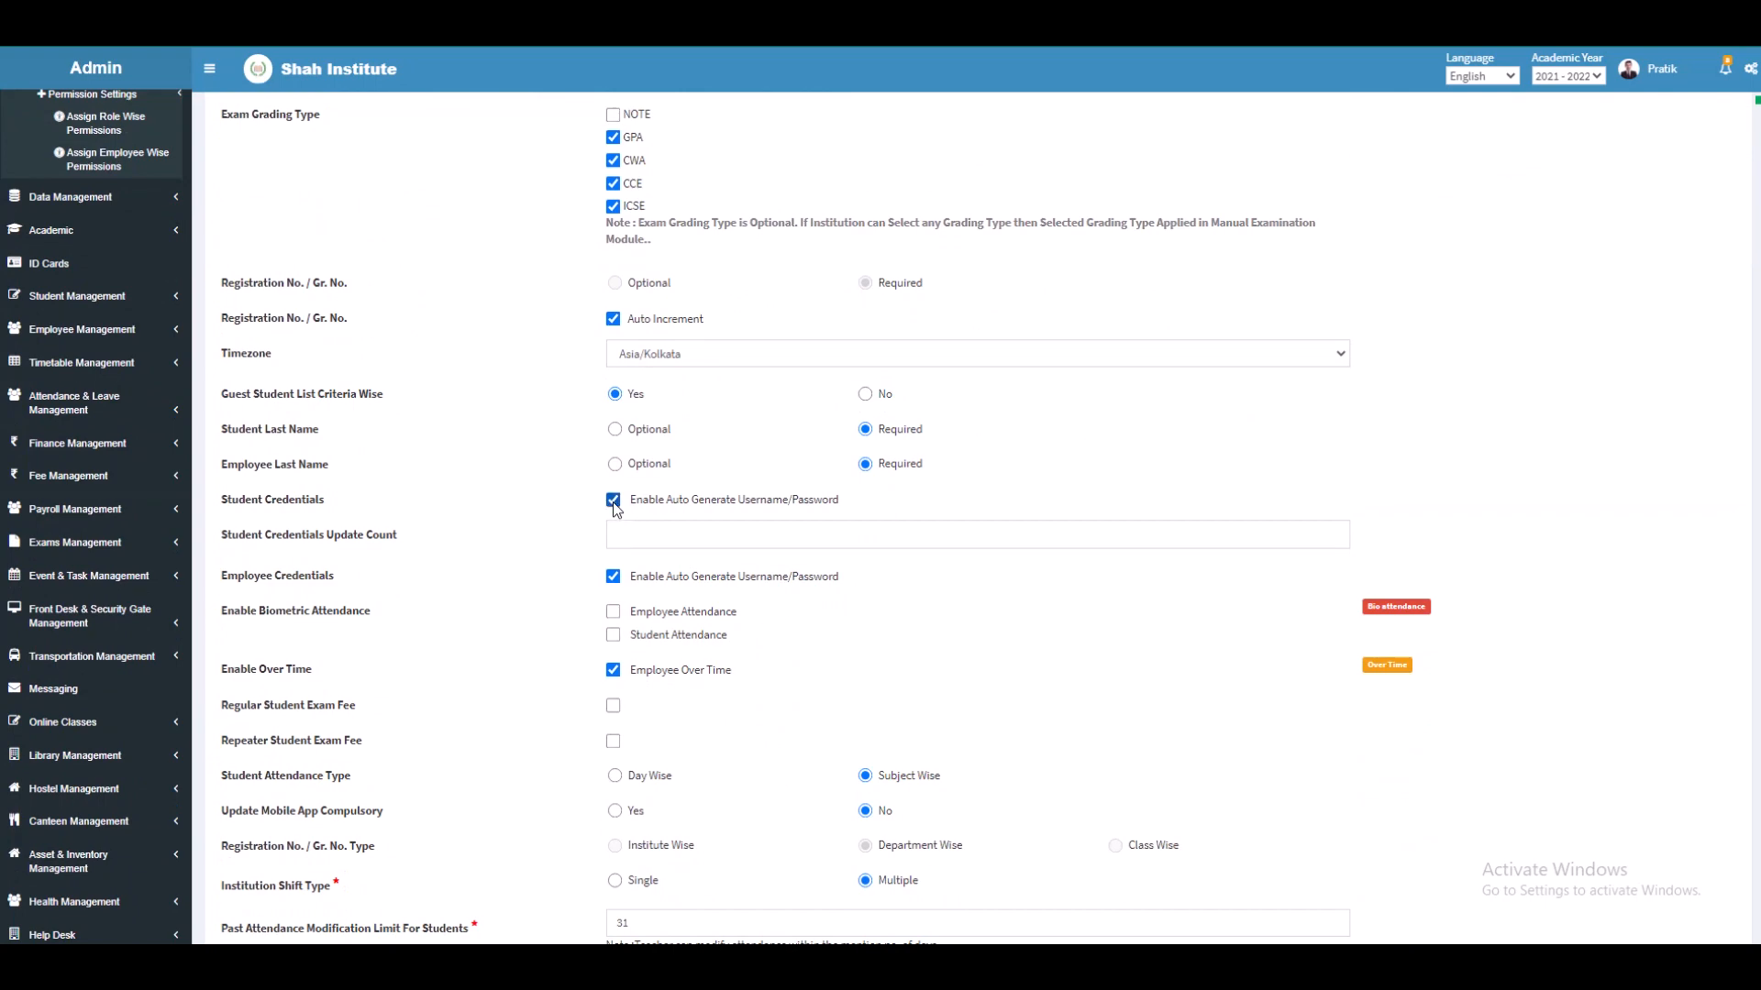
scroll(623, 495, down, 1)
click(647, 447)
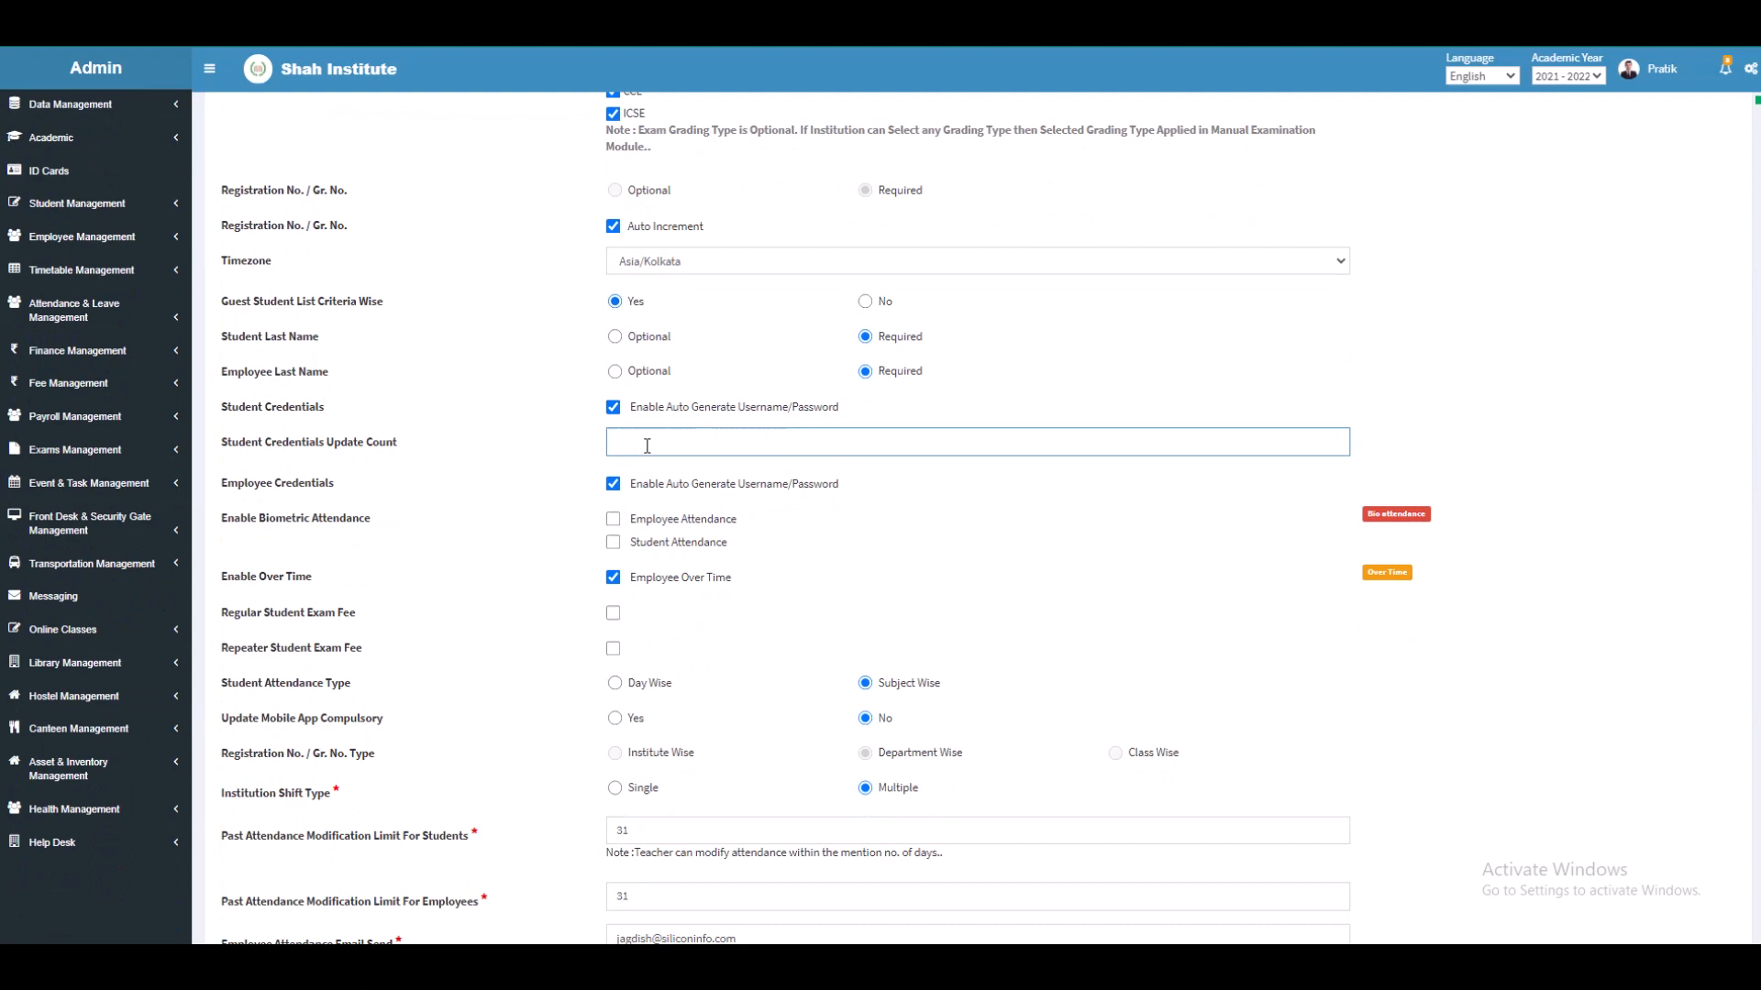
text(5)
Step: Enable biometric attendance for employees and students, leaving employee overtime on
scroll(651, 515, down, 1)
scroll(651, 514, down, 1)
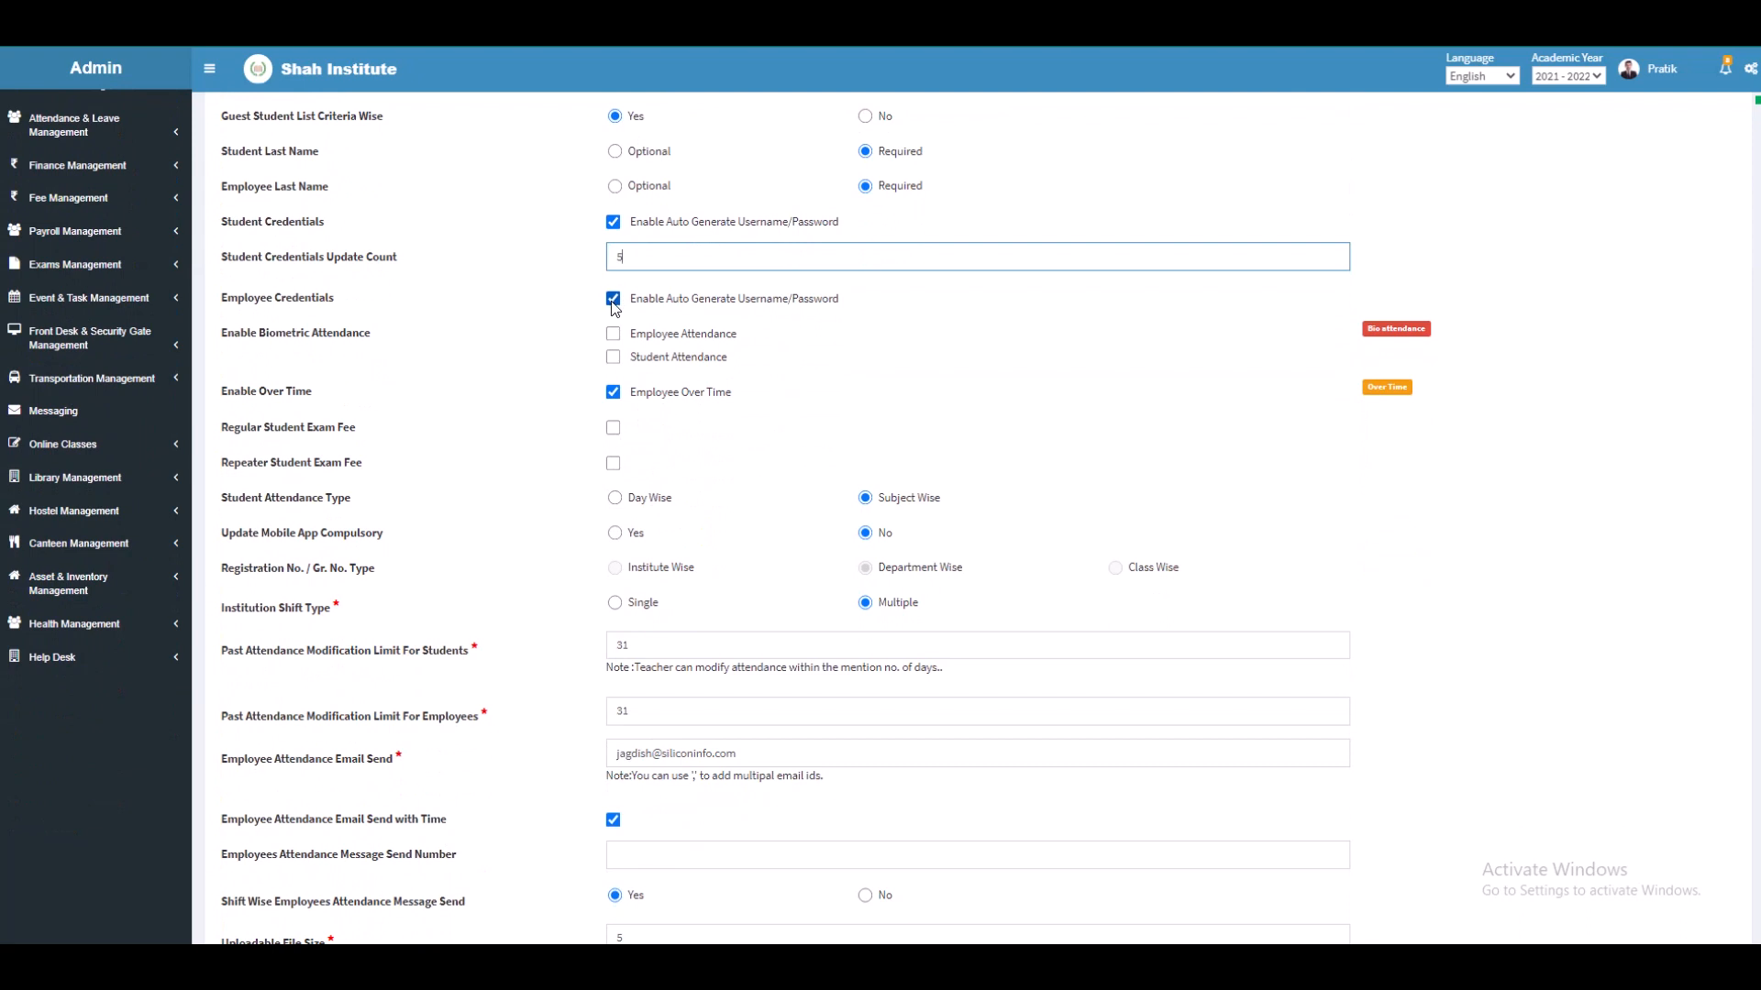
click(613, 334)
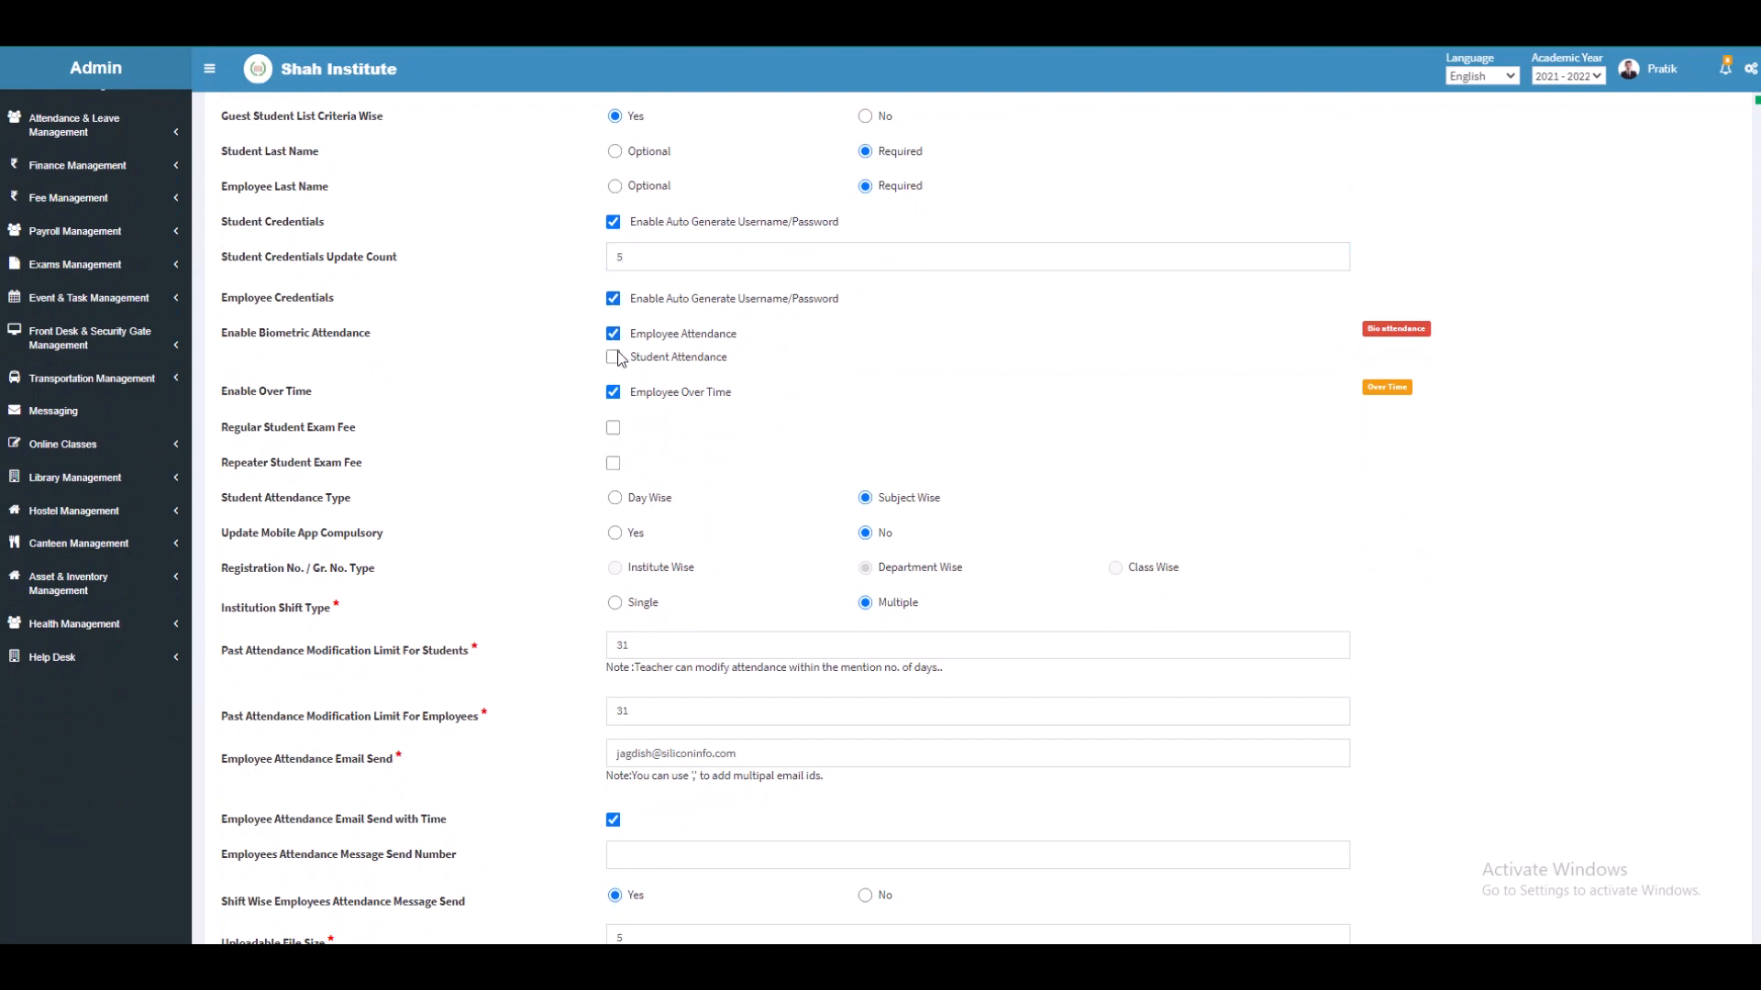
click(612, 358)
click(617, 395)
click(620, 401)
Step: Enable Regular and Repeater exam fees, keep Subject Wise attendance, and make app updates compulsory
click(614, 428)
click(618, 473)
click(615, 501)
click(864, 499)
click(615, 537)
Step: Set Institution Shift Type to Single, leaving past attendance limits unchanged
click(615, 604)
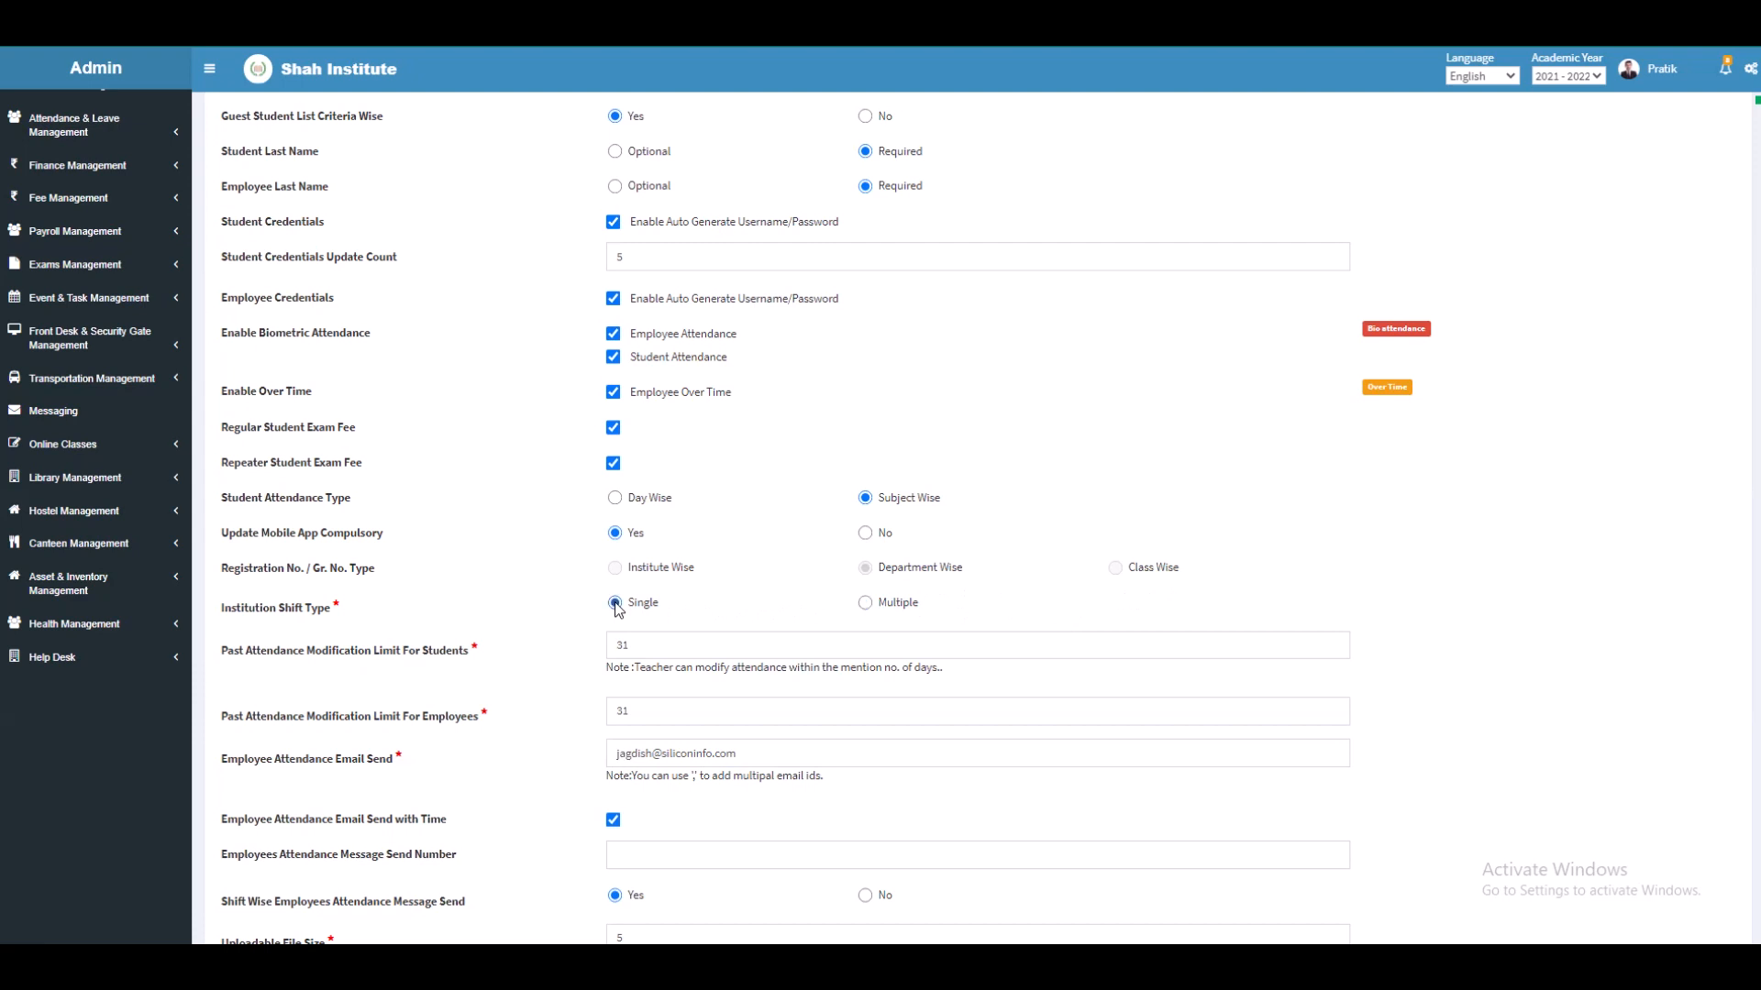
click(655, 645)
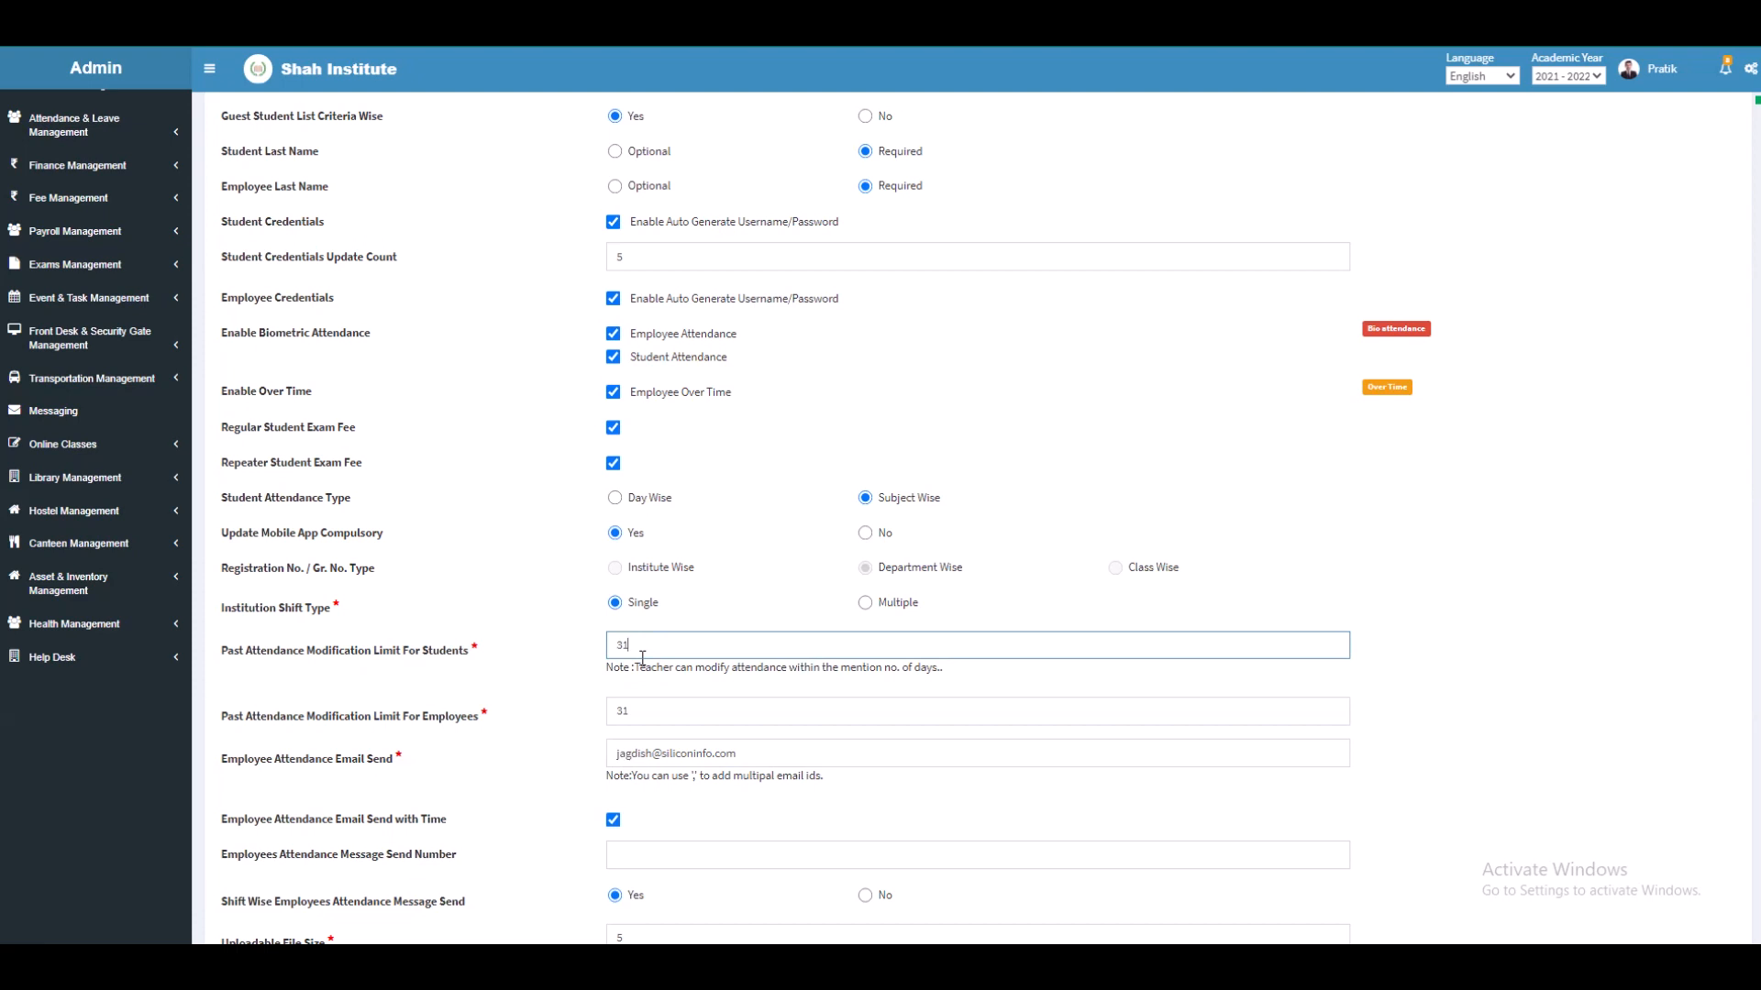
click(644, 706)
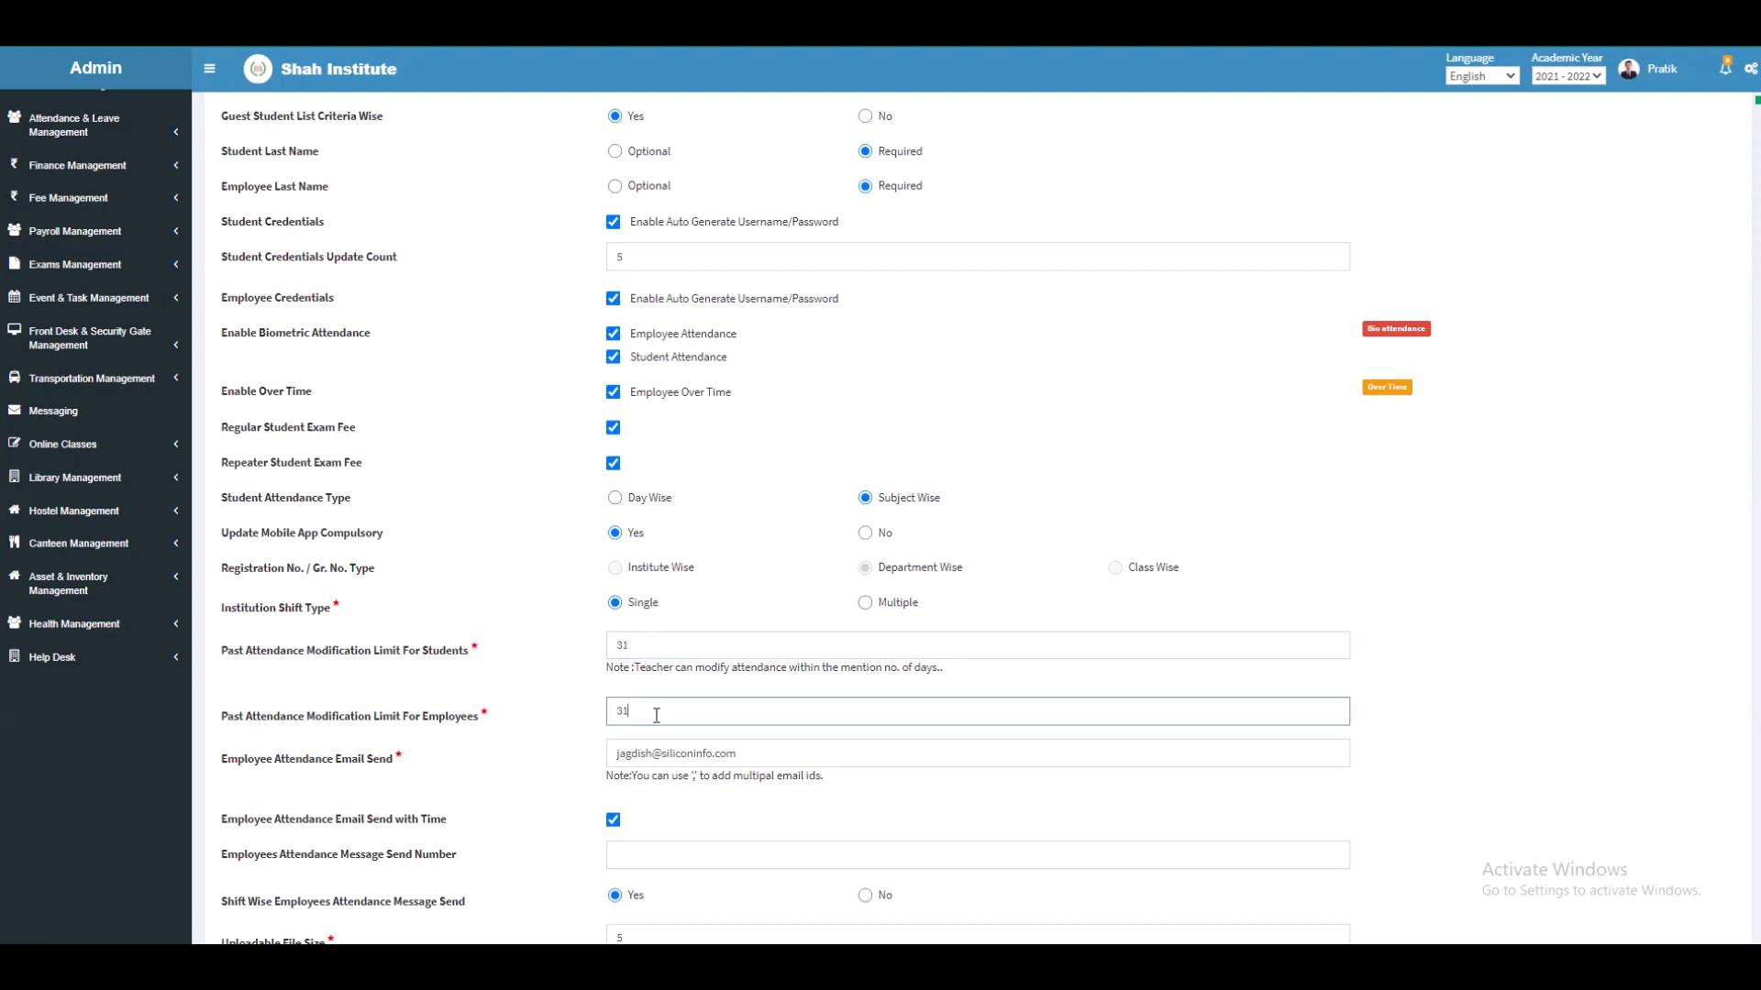
scroll(574, 713, down, 3)
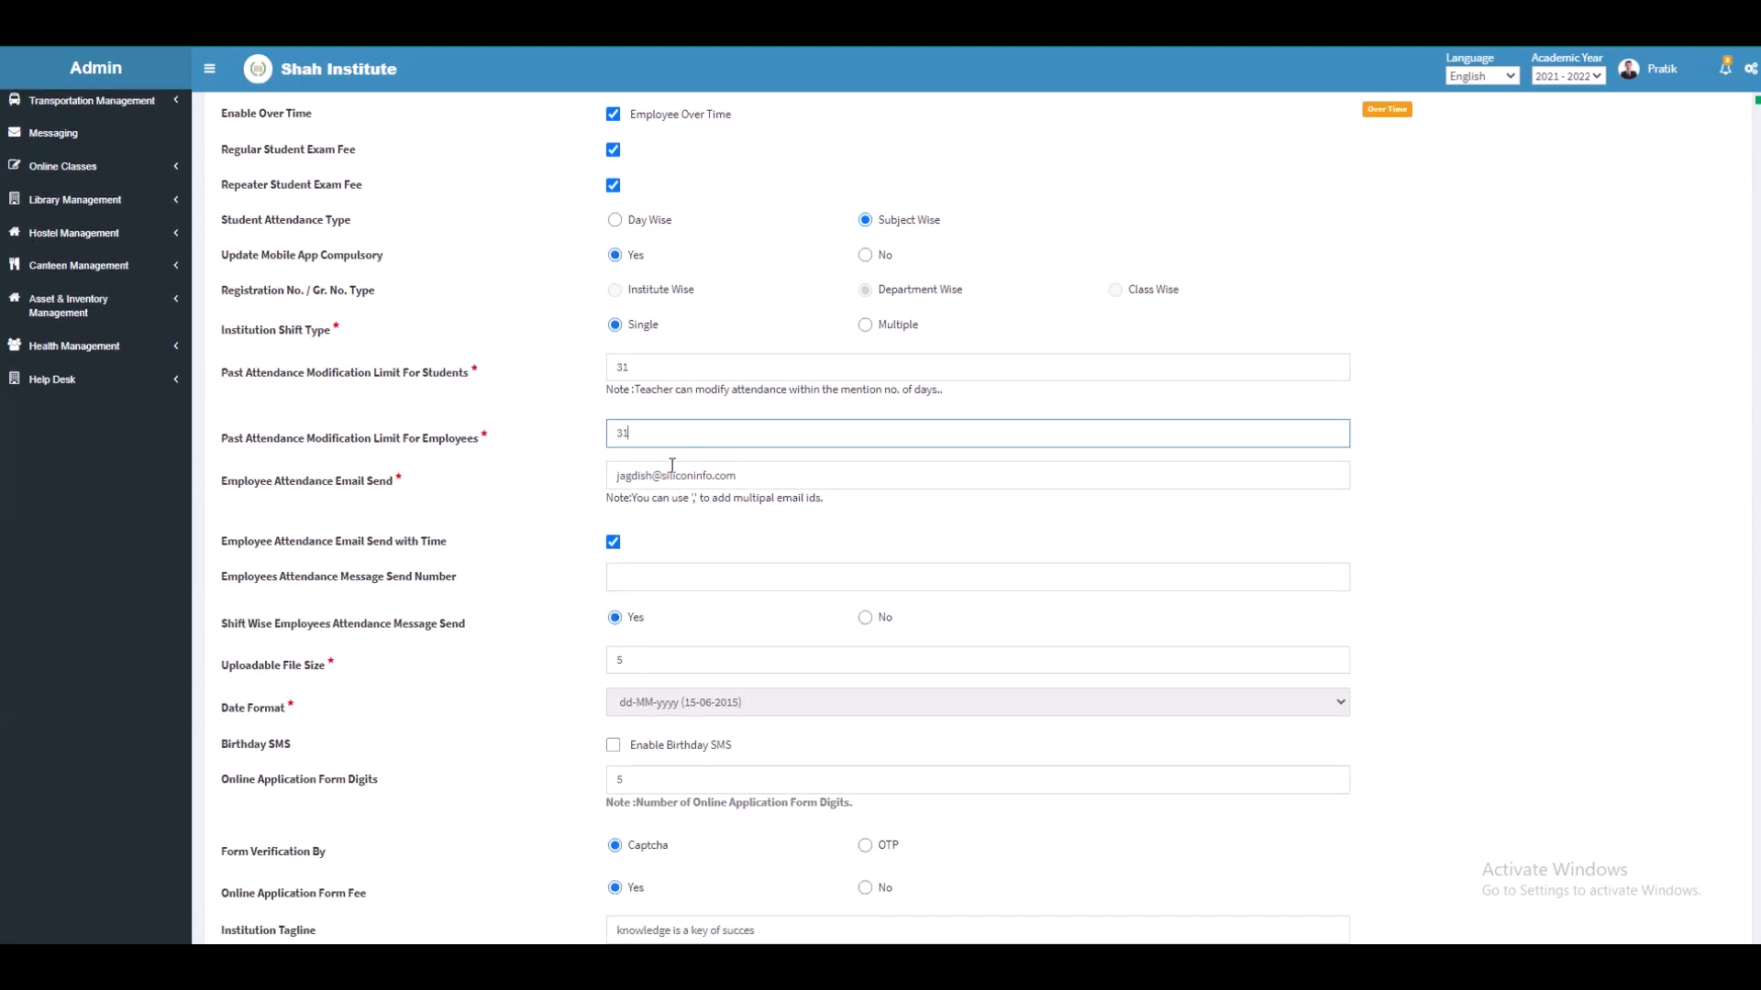
Step: Enter the employees' attendance message send number, keeping shift-wise messages at Yes
click(751, 475)
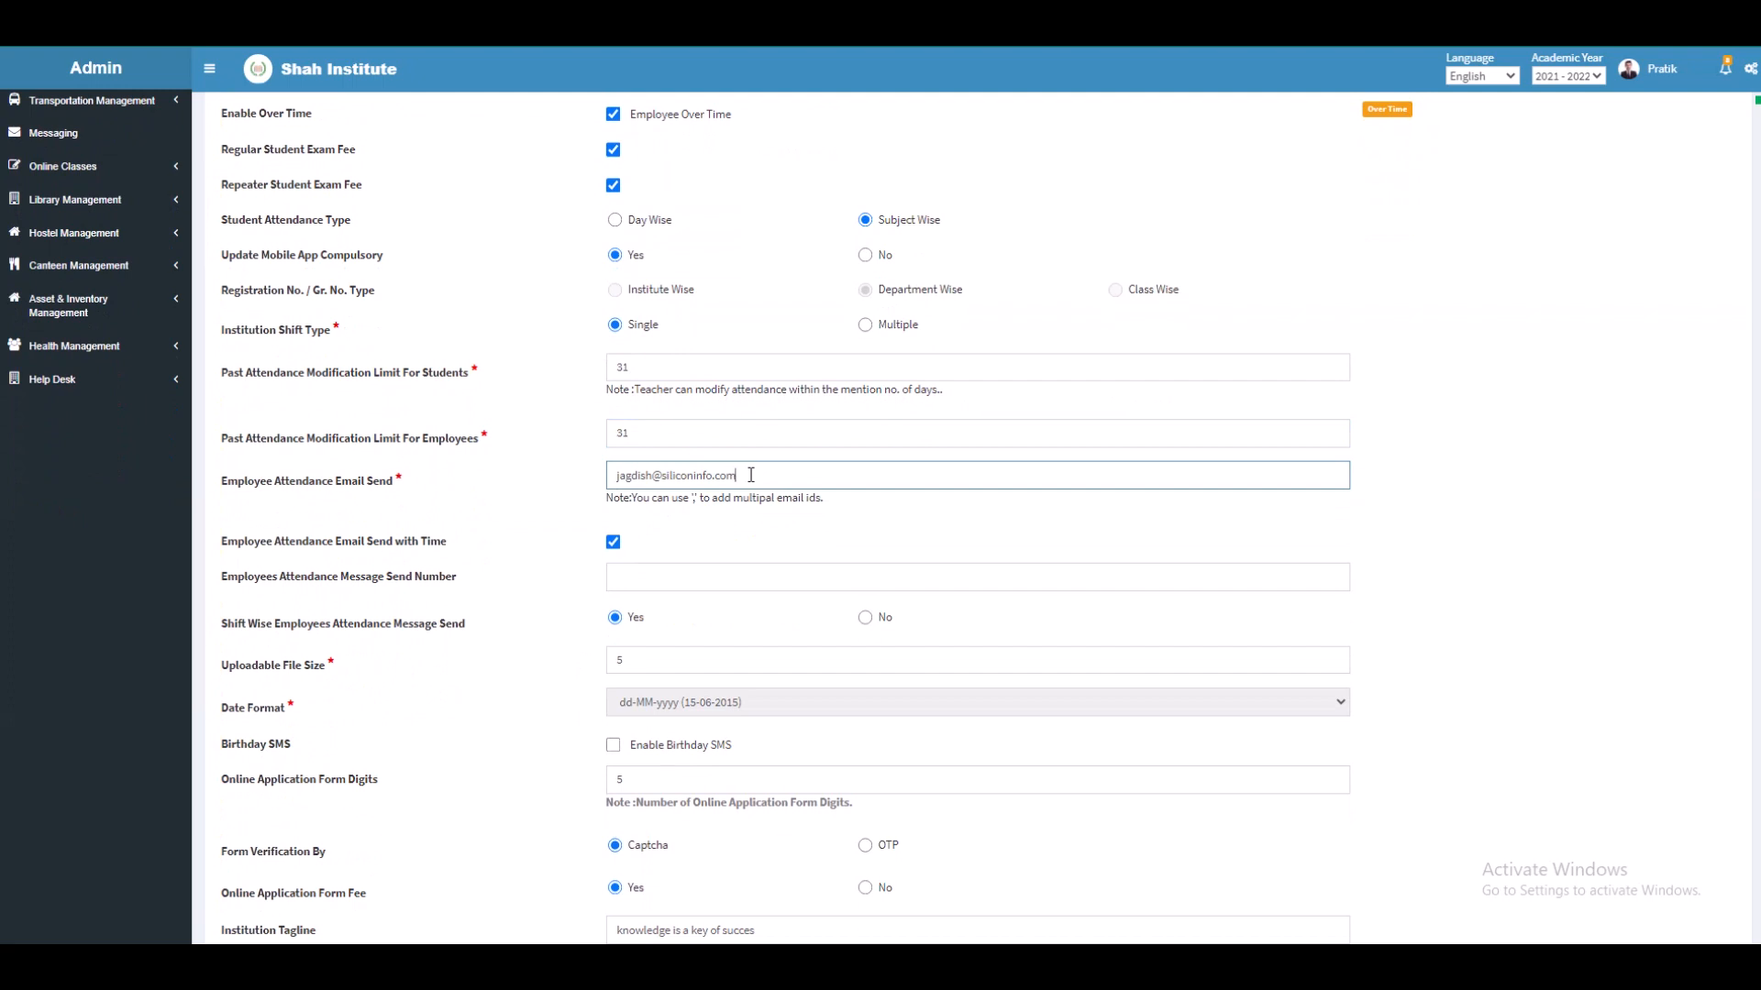
click(687, 579)
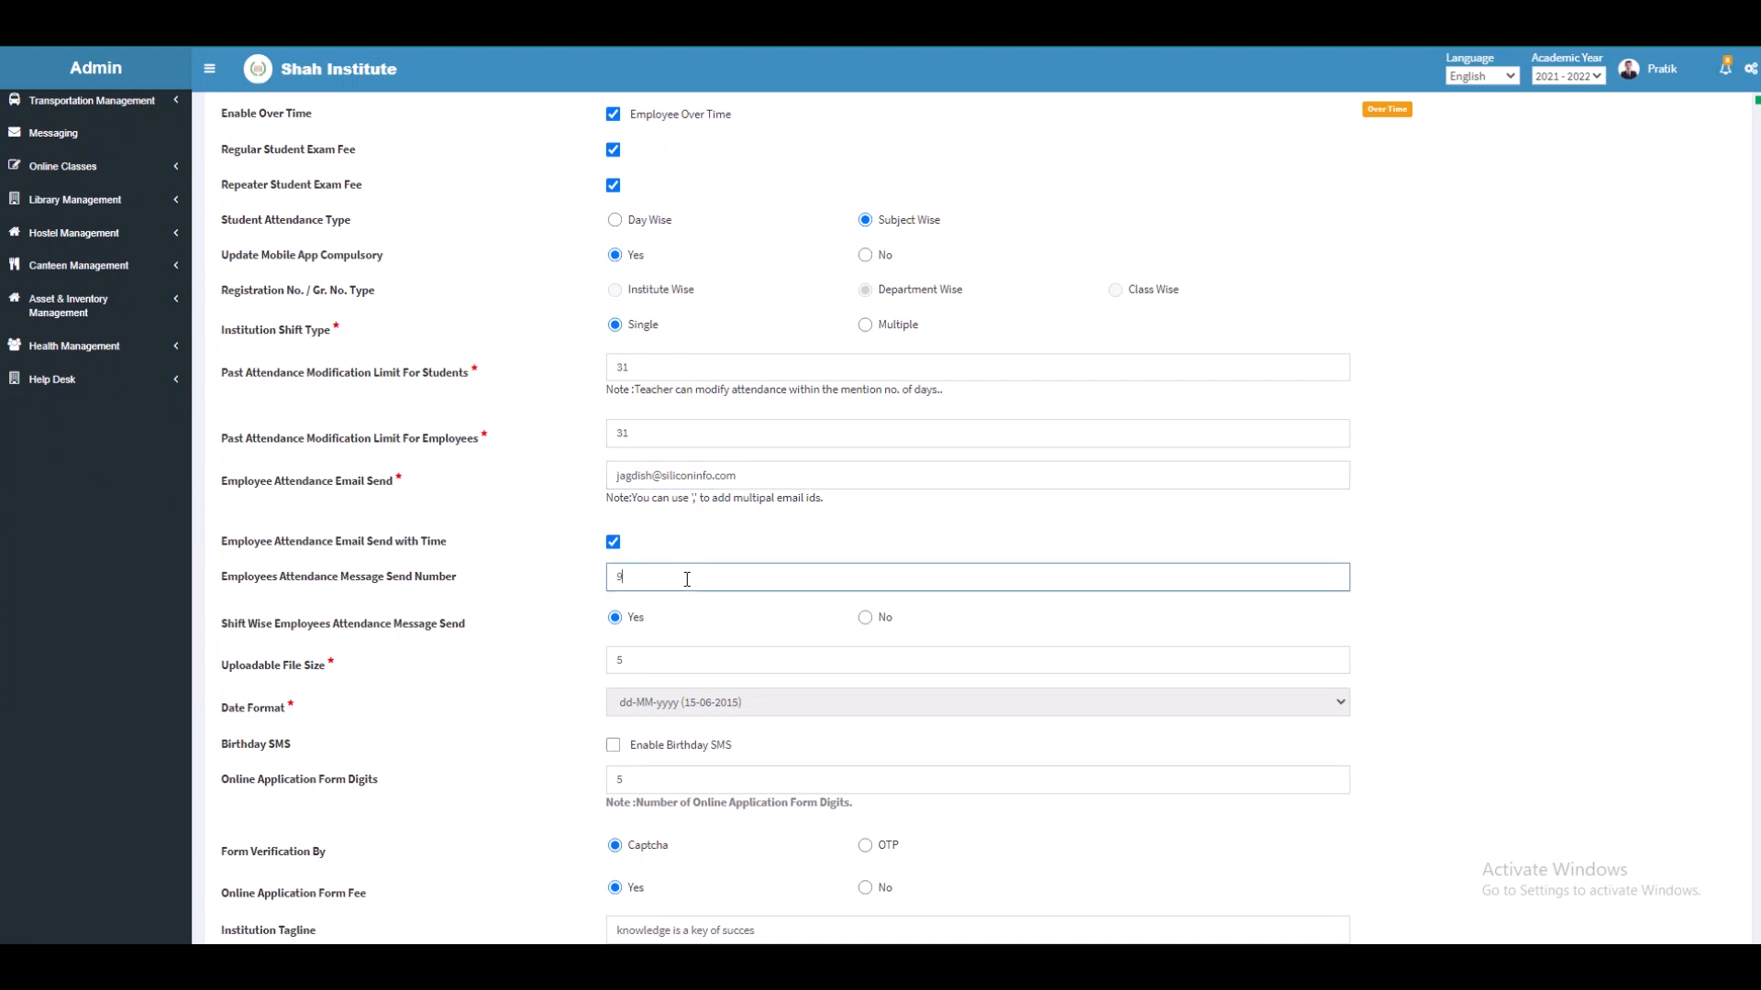
click(621, 624)
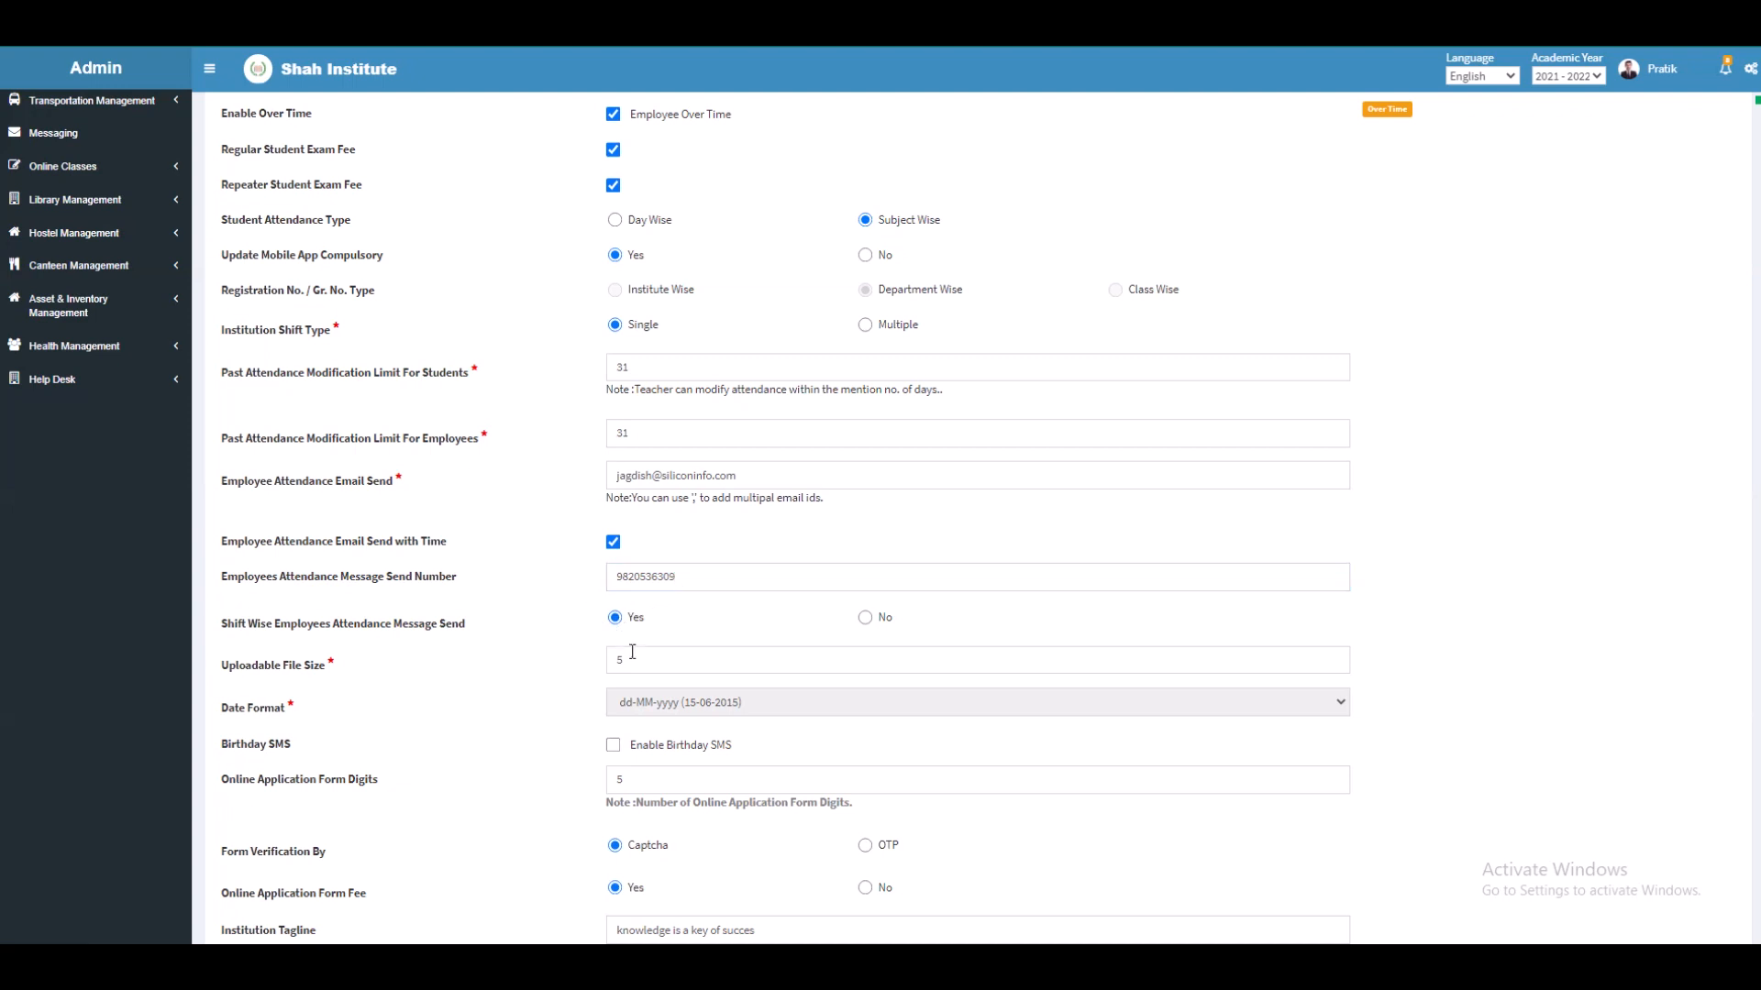
Step: Change the uploadable file size from 5 to 10
click(639, 658)
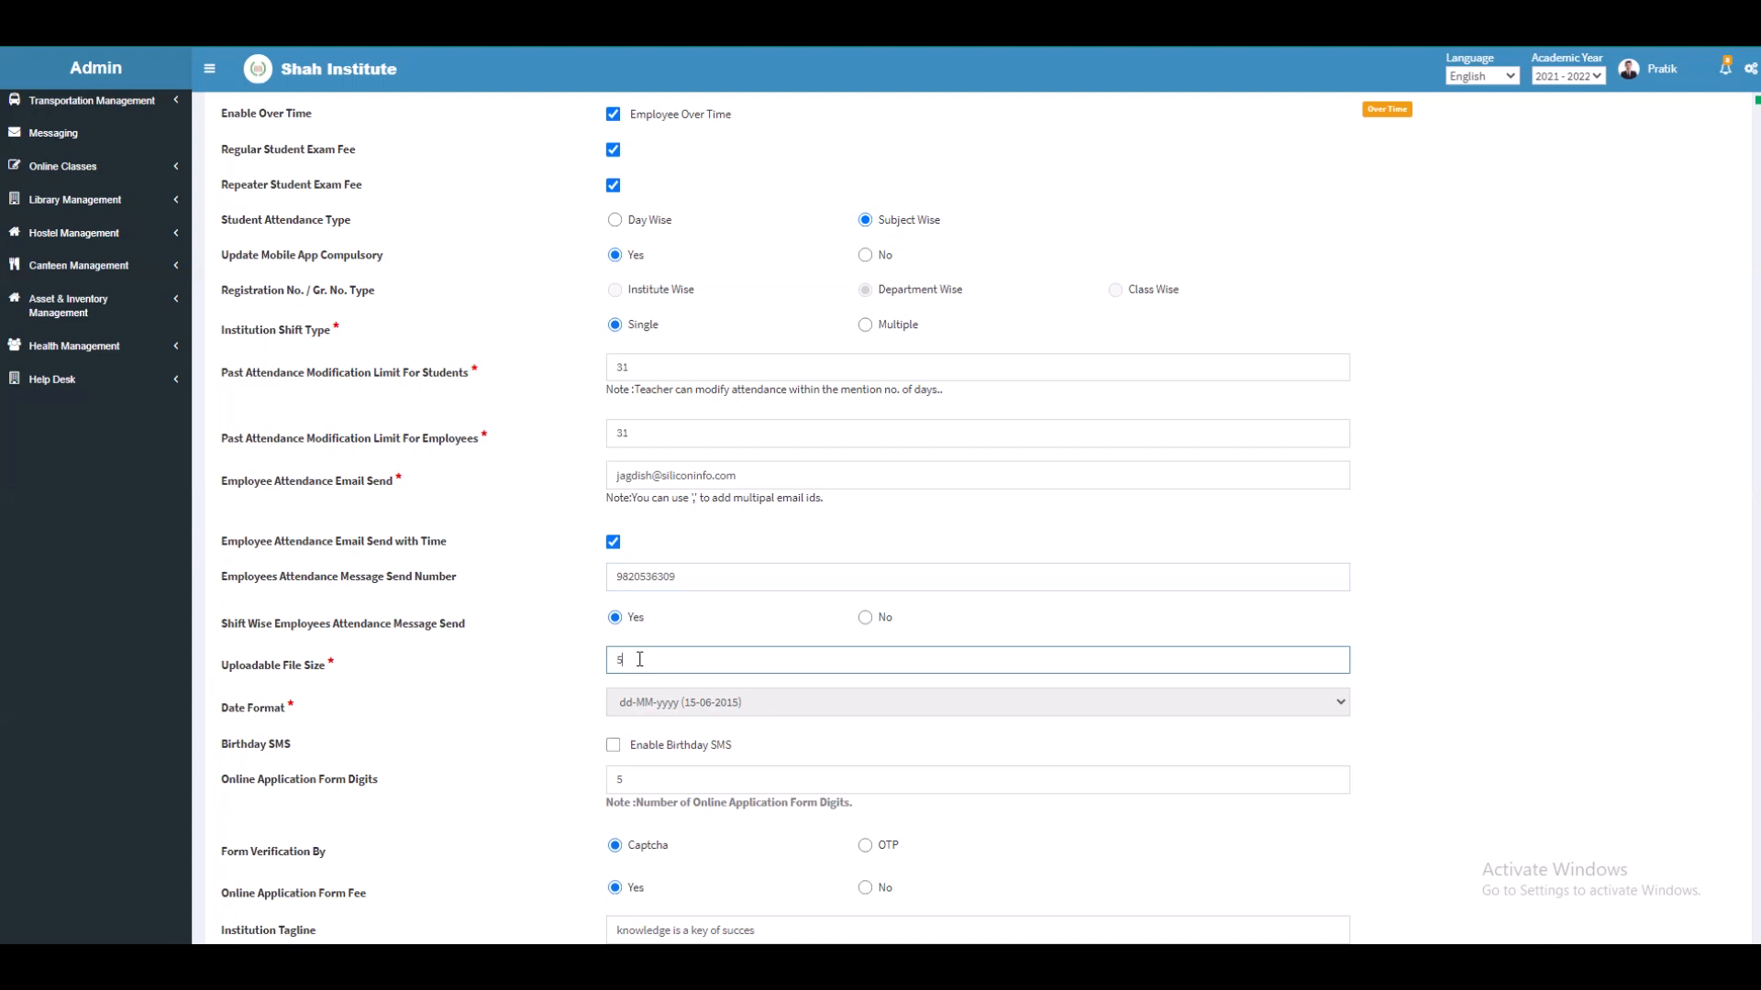
key(BackSpace)
text(10)
scroll(639, 659, down, 3)
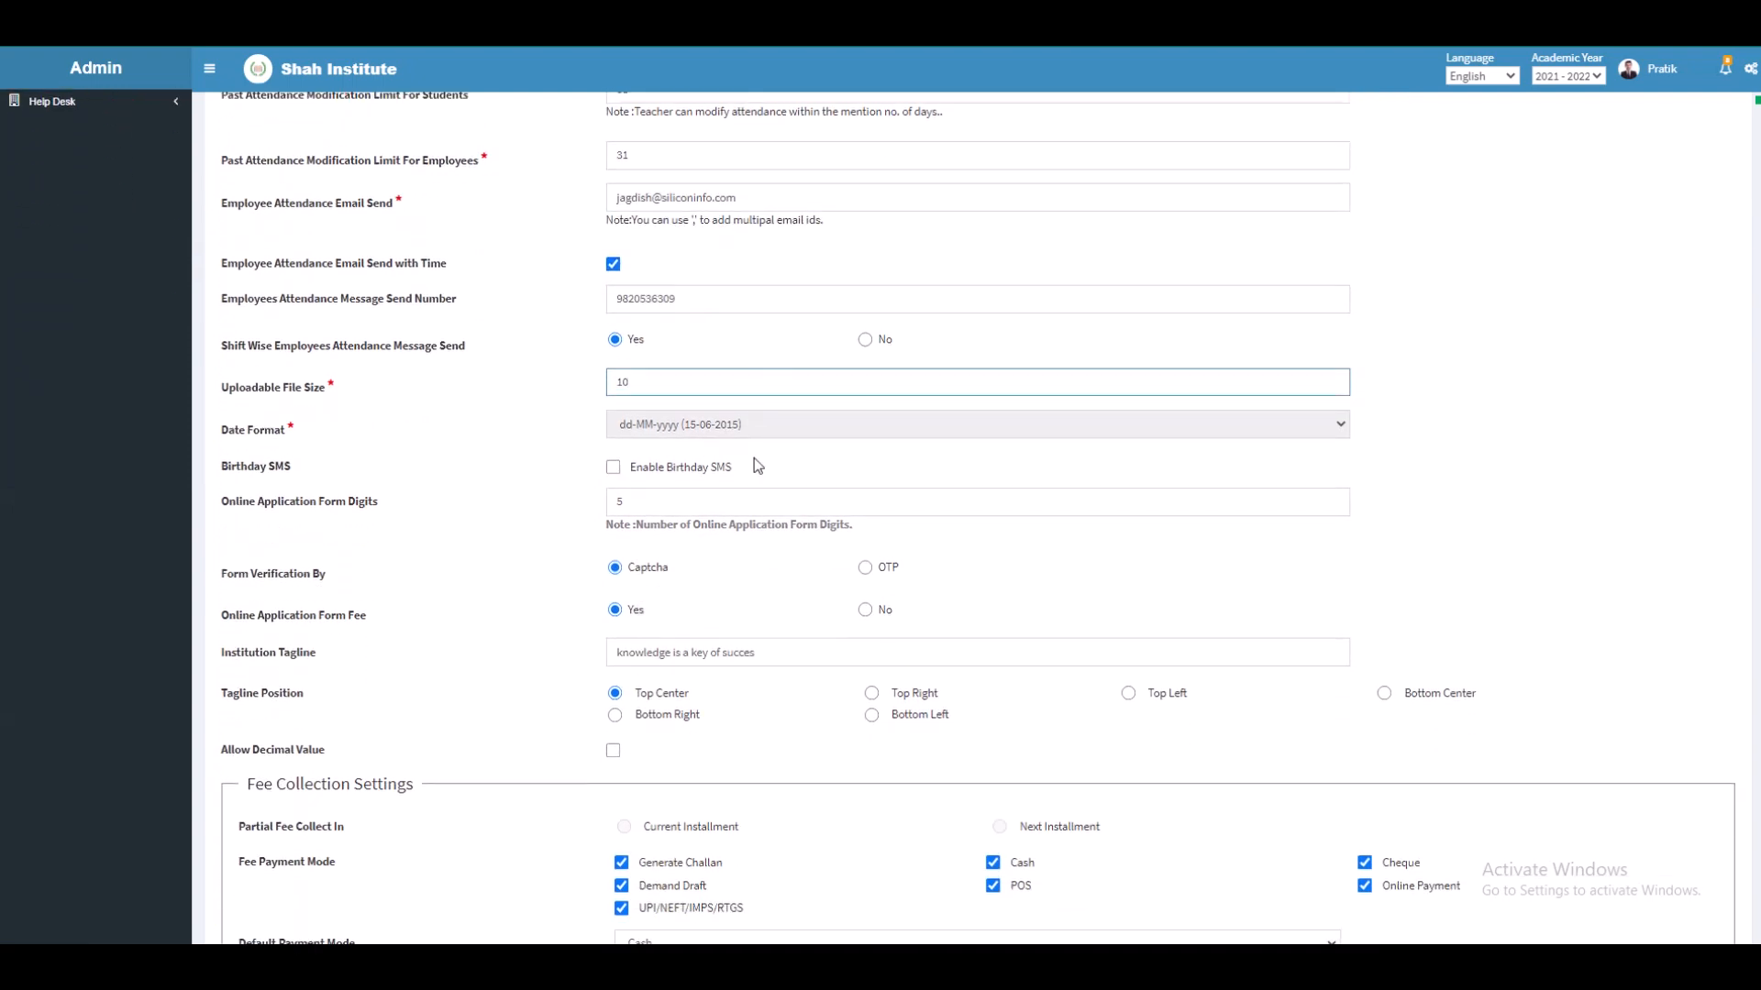
Step: Enable Birthday SMS, verify forms by OTP, and allow decimal values
click(613, 473)
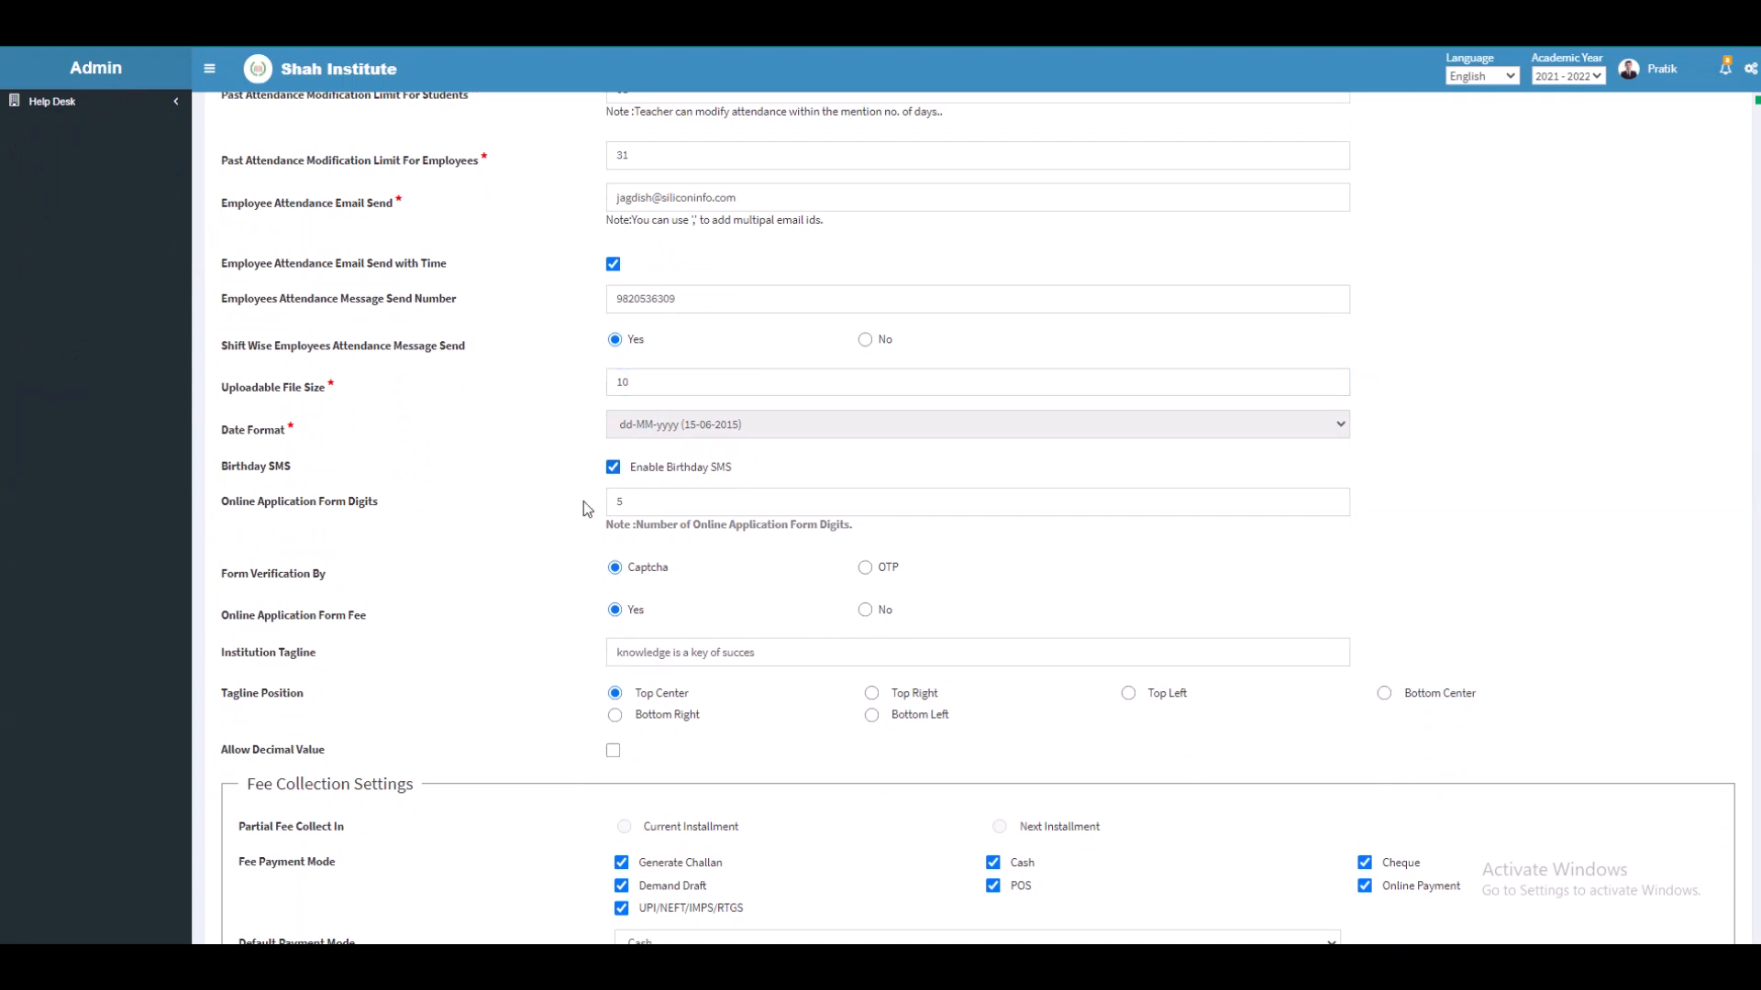
scroll(573, 541, down, 1)
scroll(573, 542, down, 2)
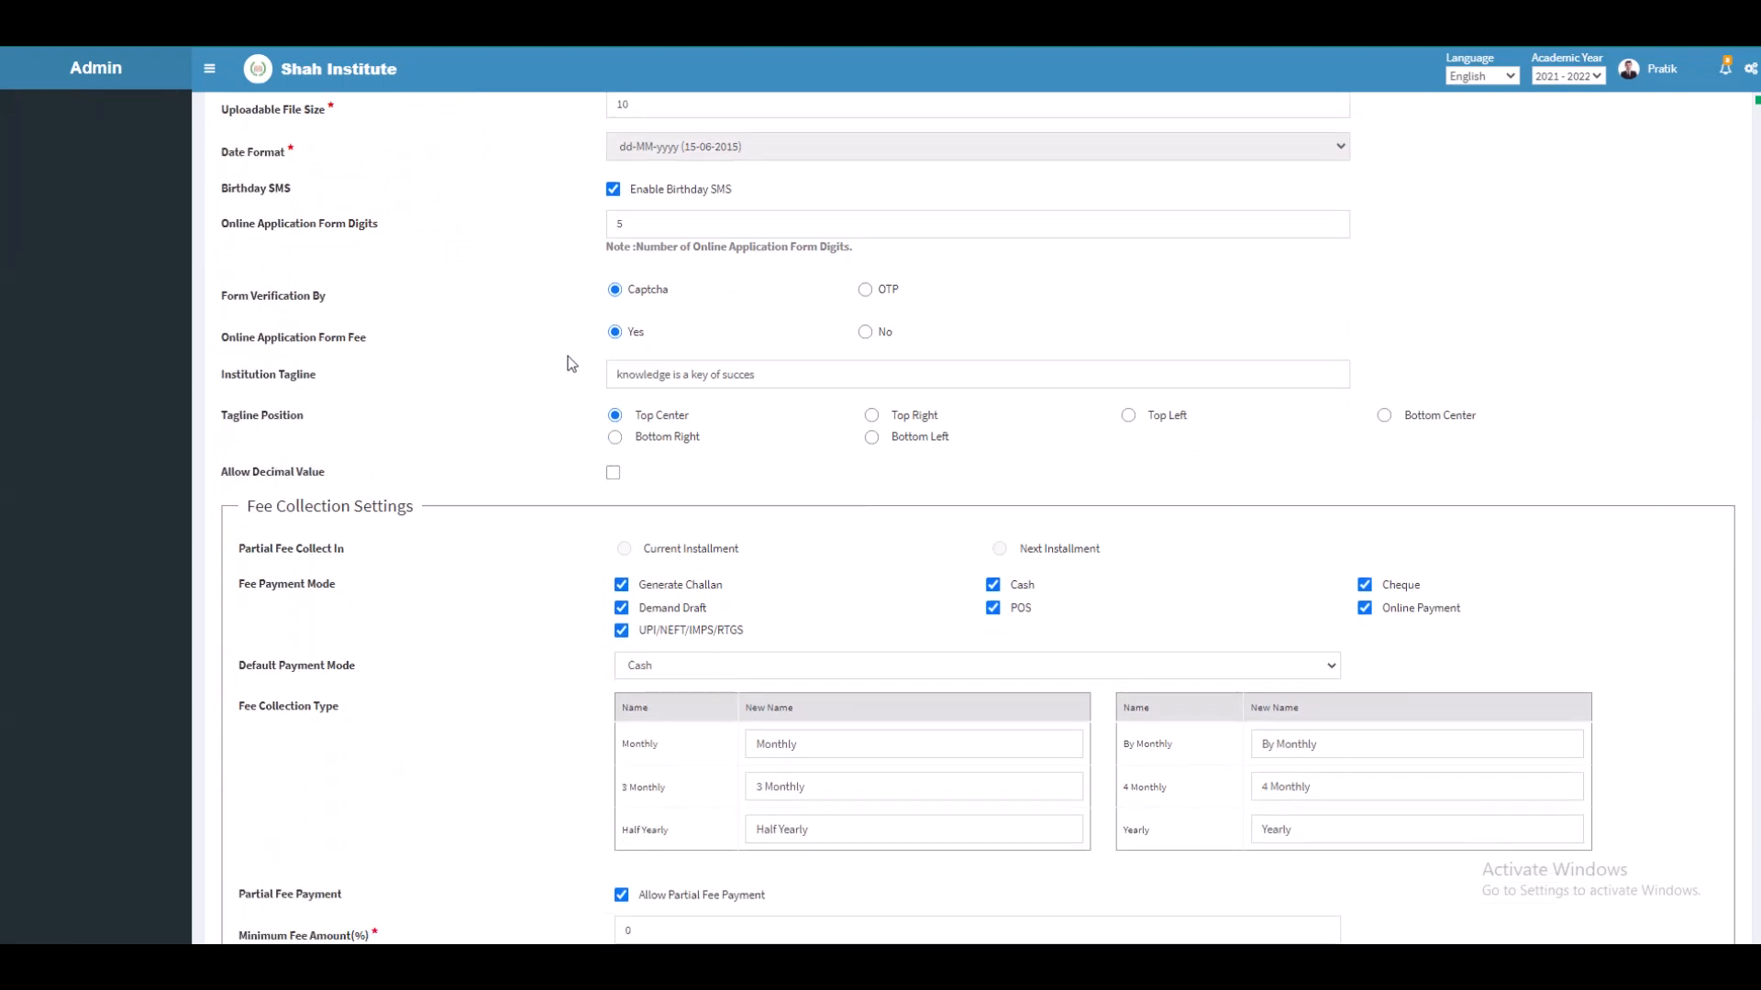
click(865, 292)
click(616, 439)
Step: Leave the default payment mode set to Cash
scroll(681, 505, down, 2)
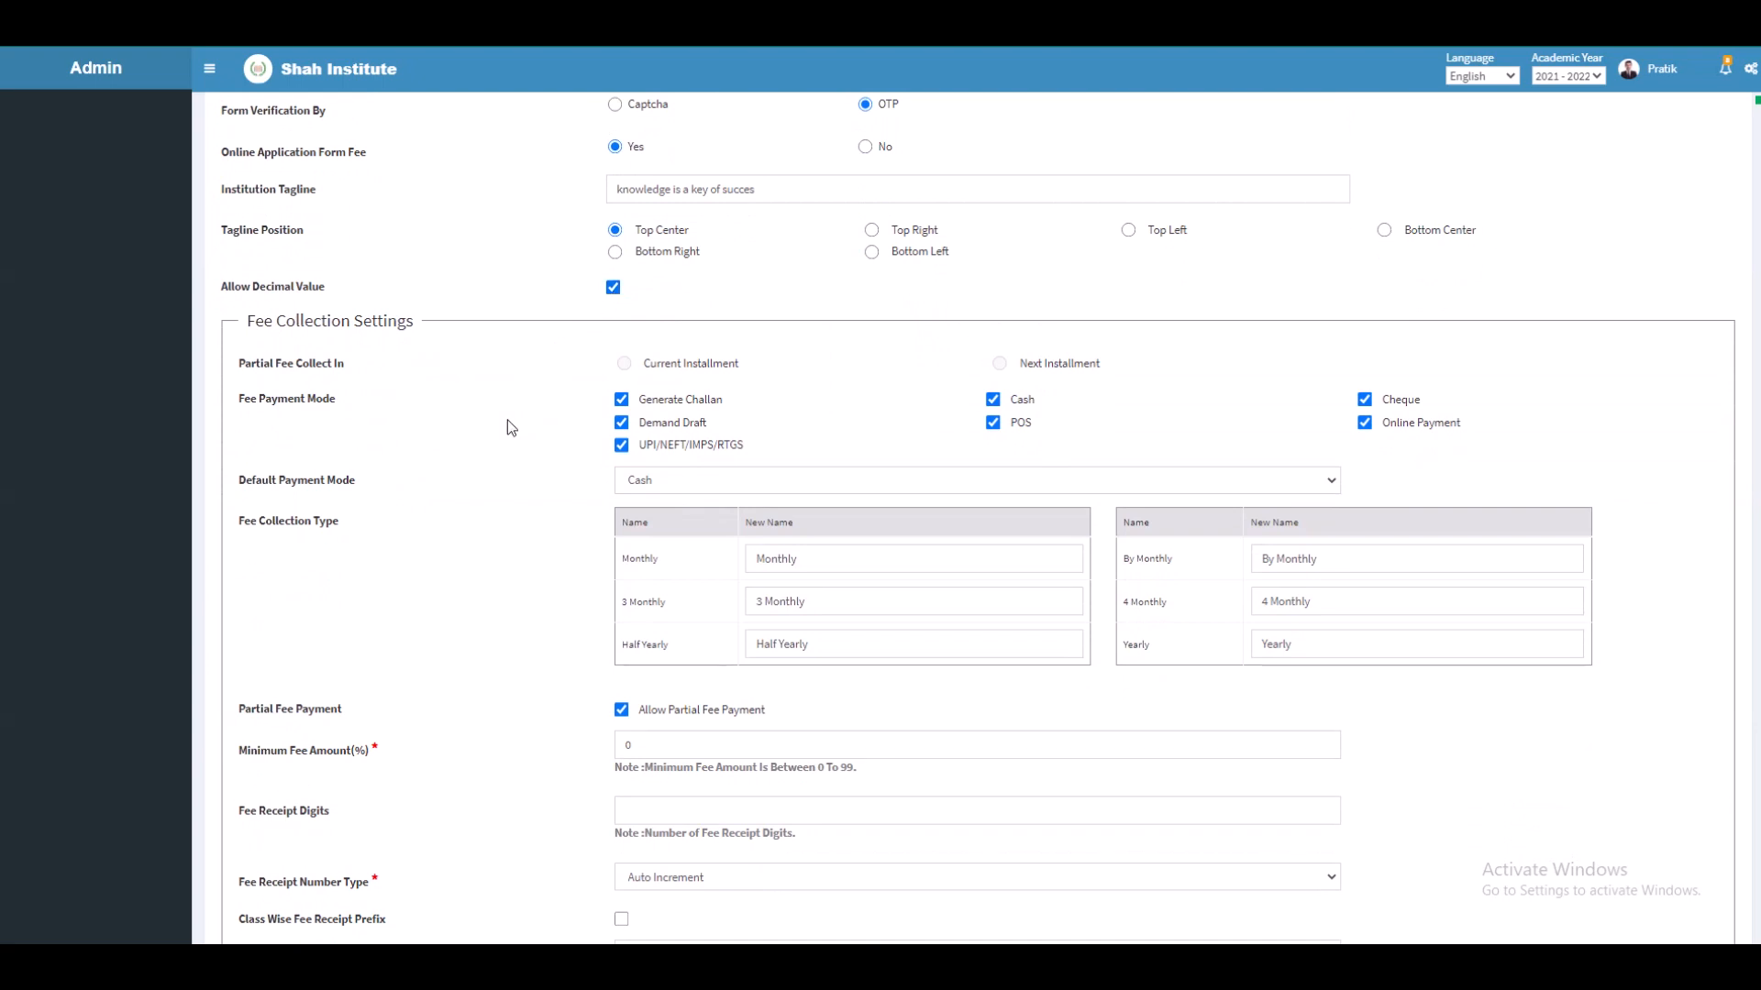
scroll(510, 426, down, 2)
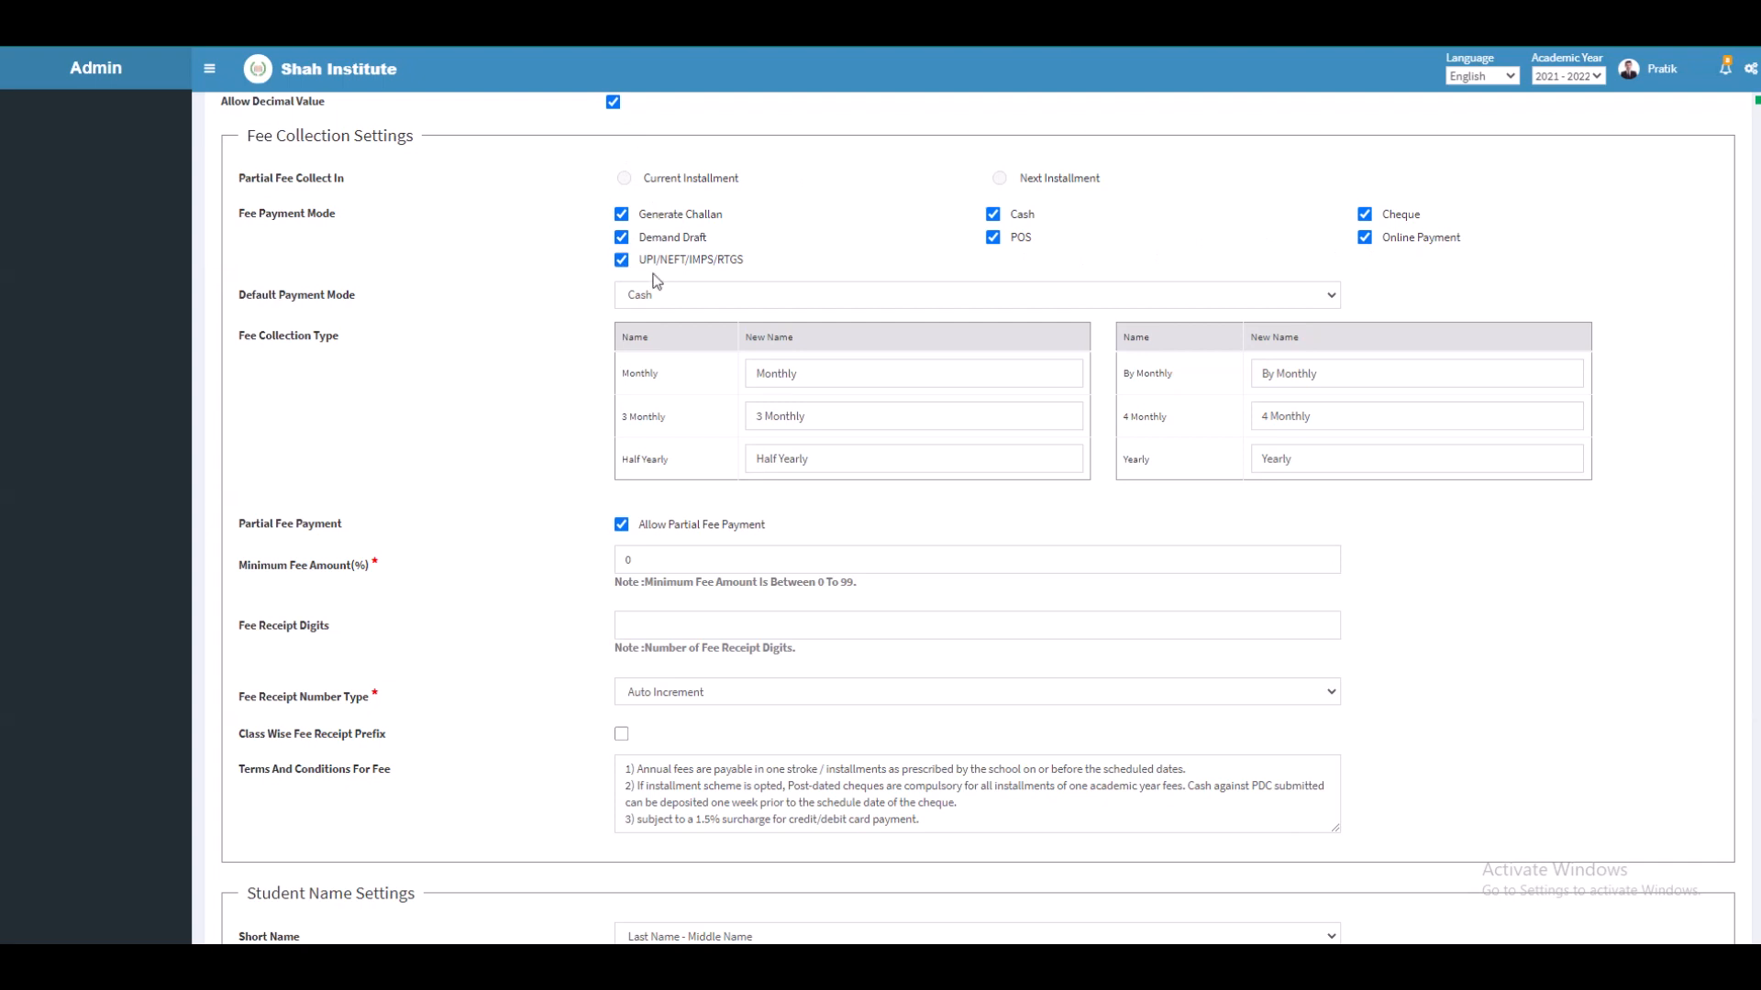
click(657, 297)
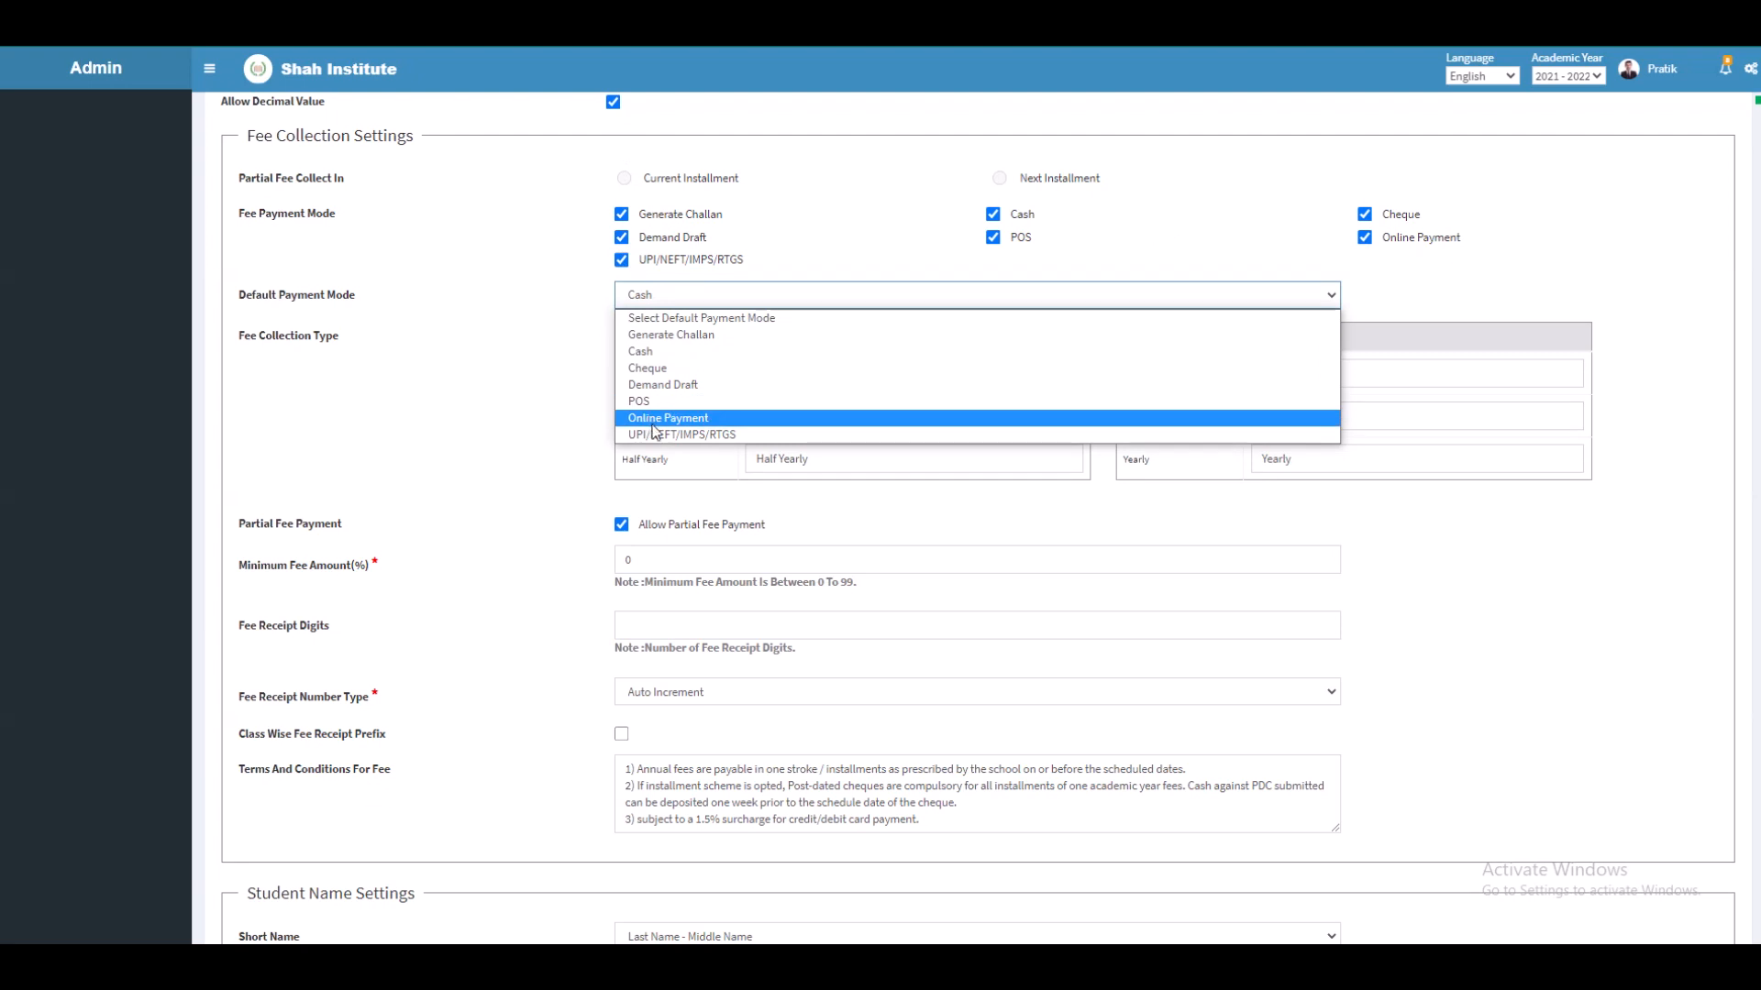
click(669, 357)
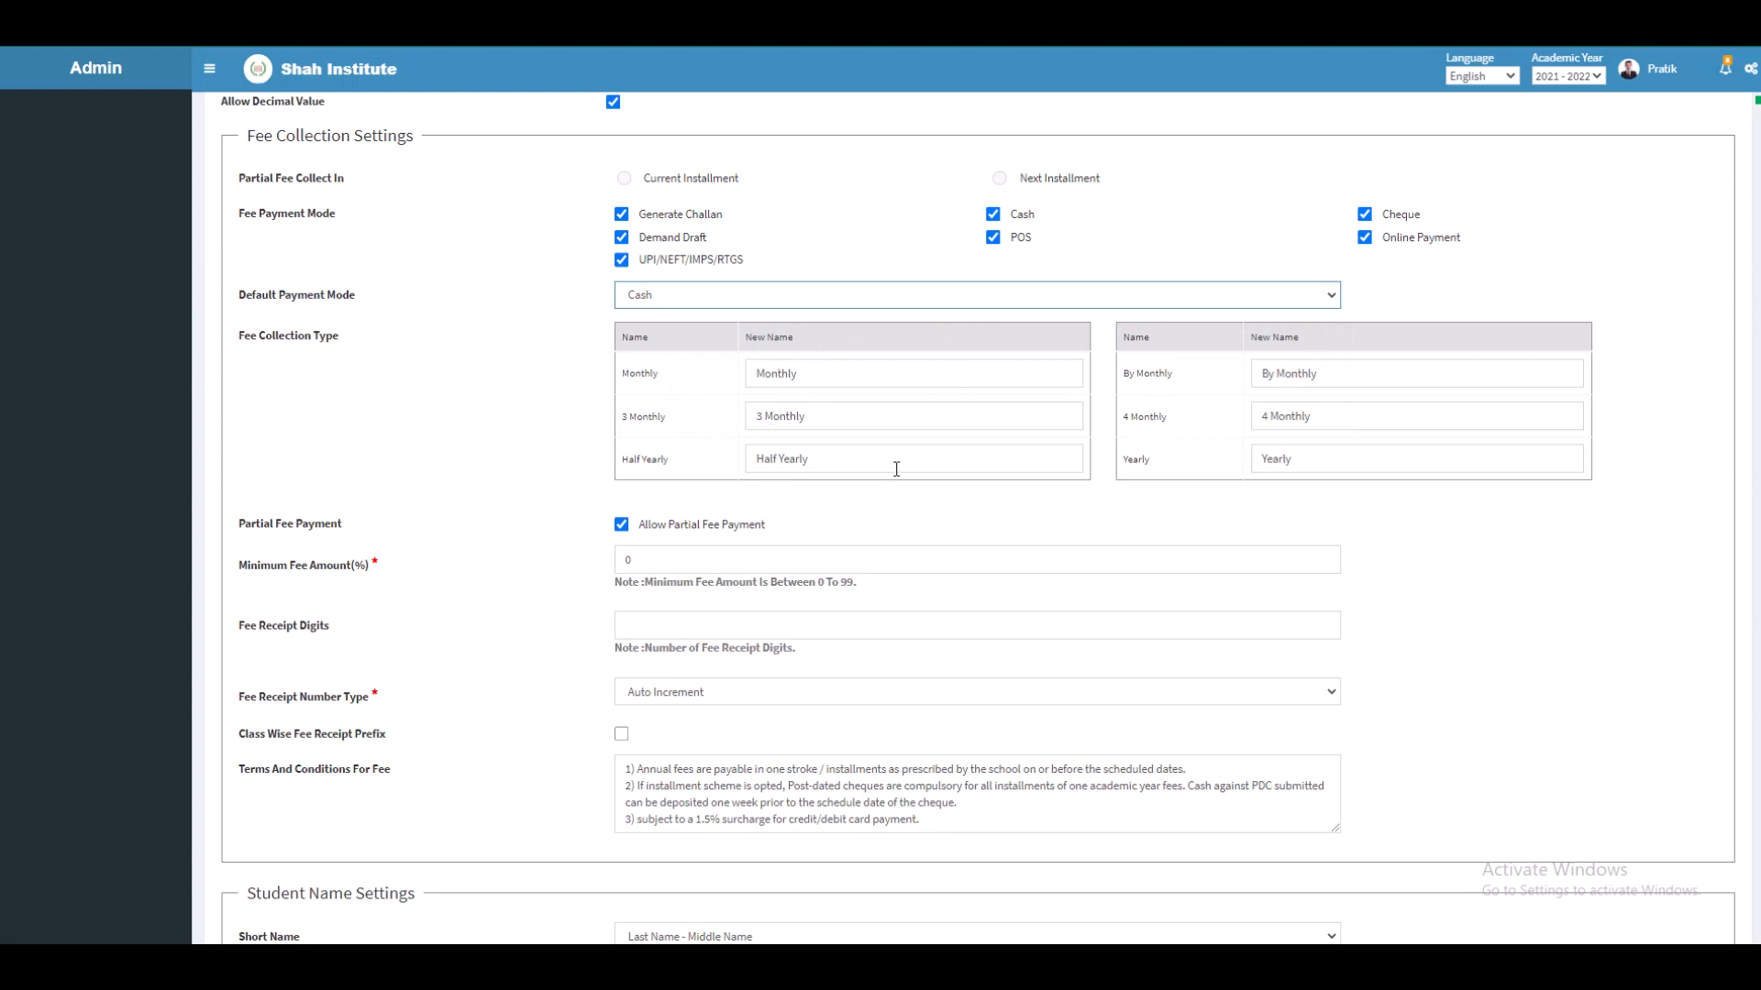
Step: Keep partial fee payment enabled with a 5% minimum fee amount
scroll(888, 486, down, 2)
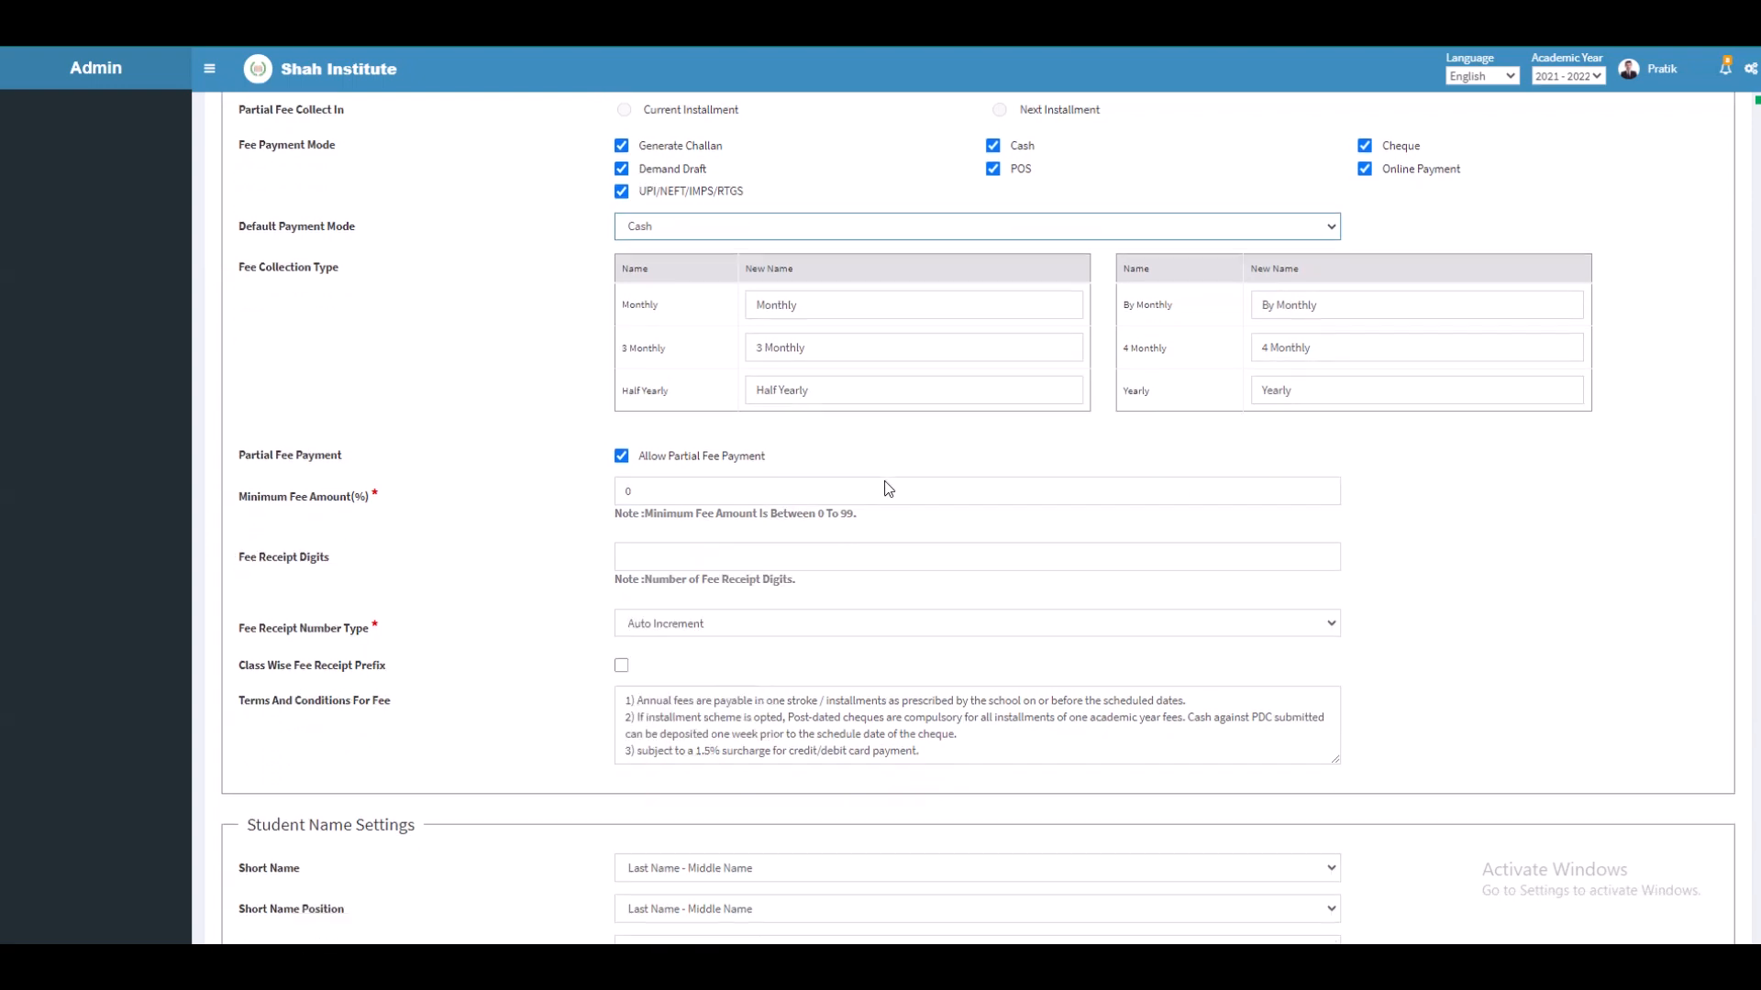
click(621, 339)
click(621, 339)
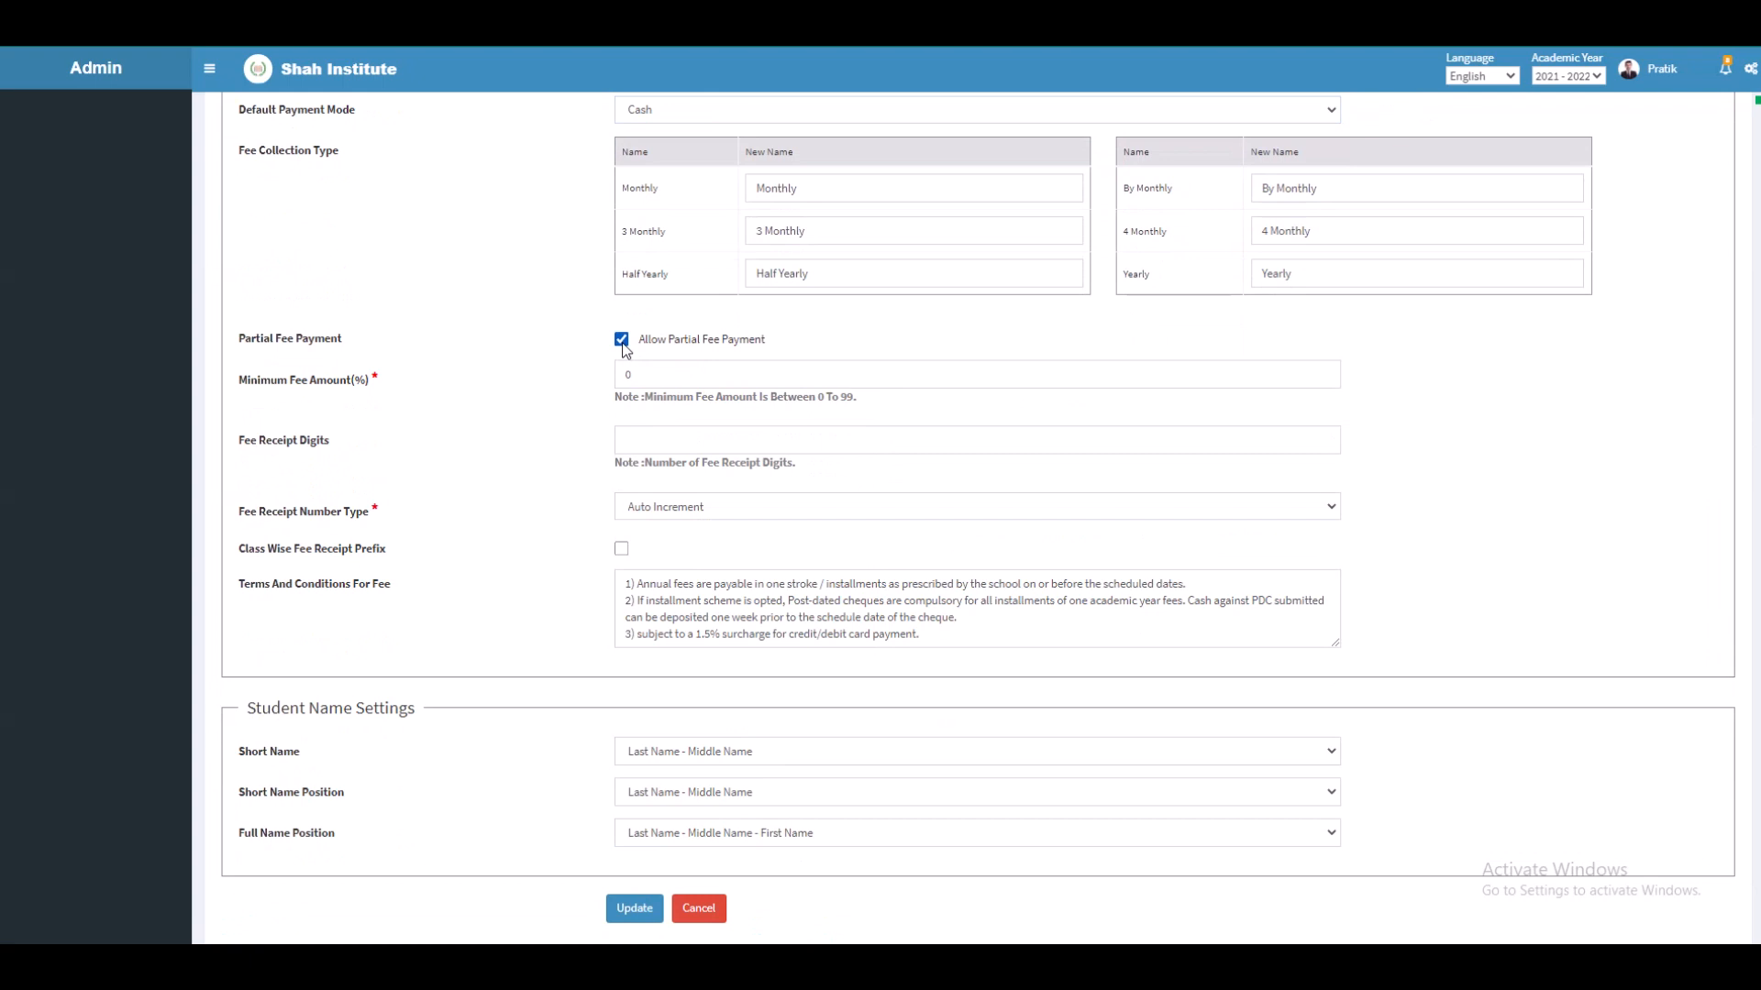
click(647, 369)
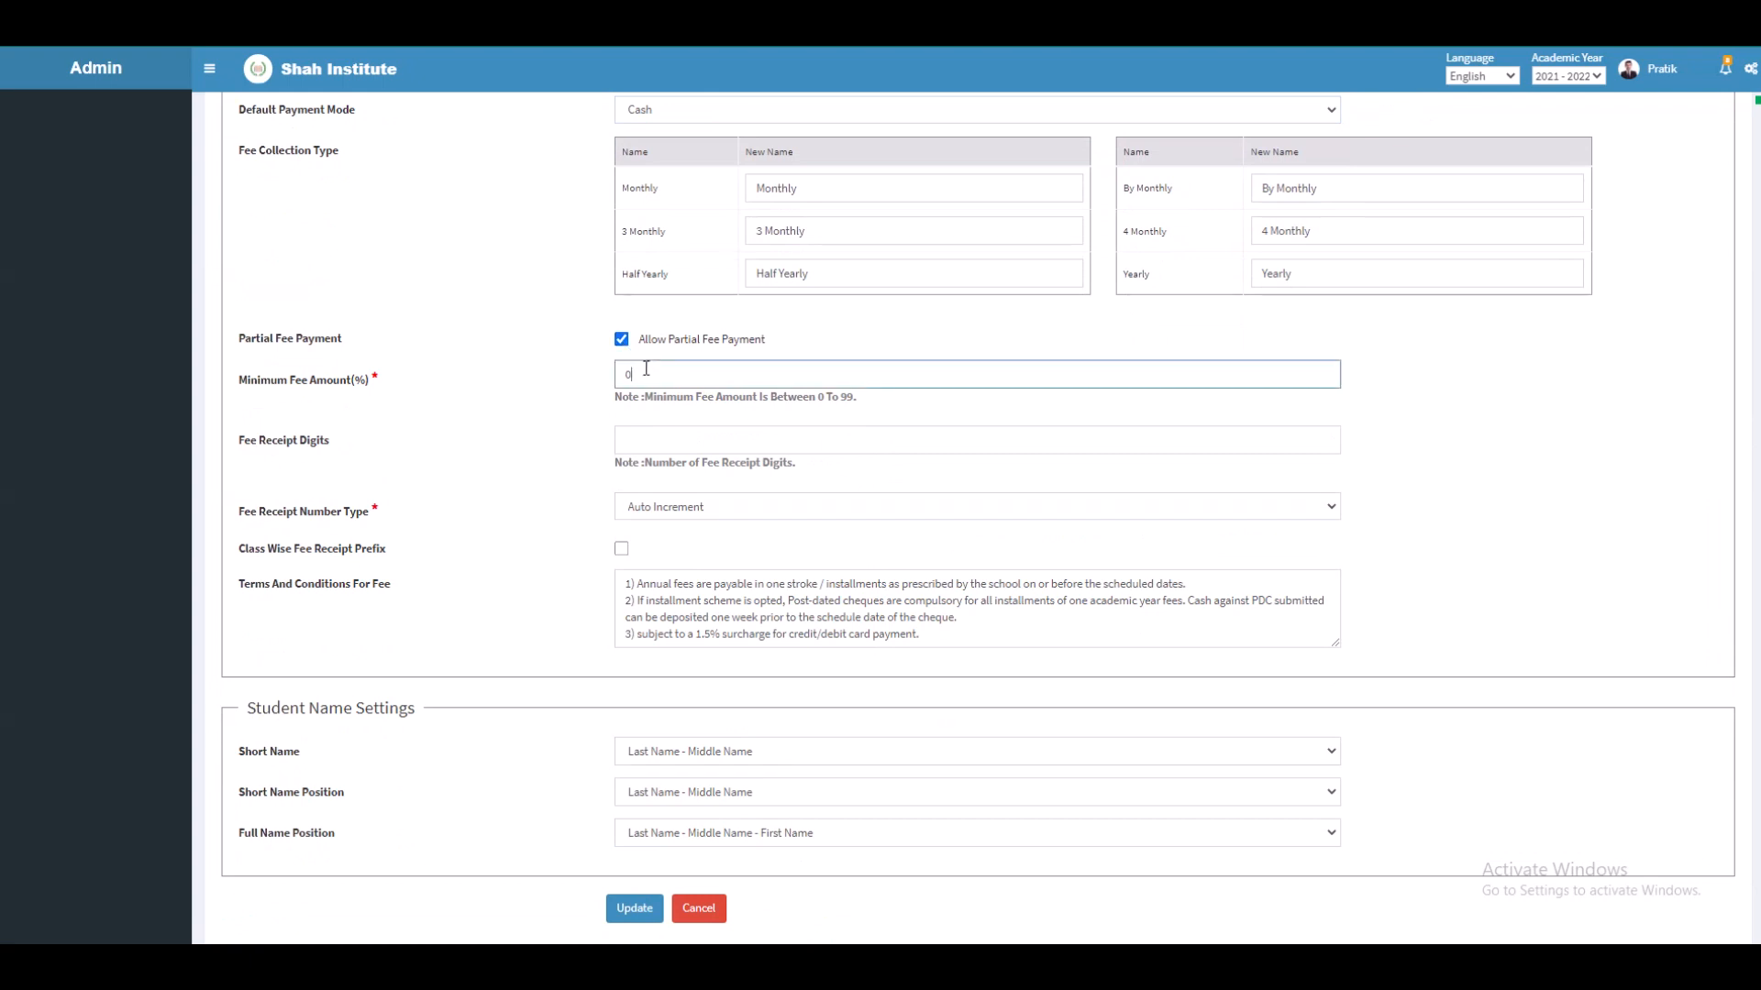
key(BackSpace)
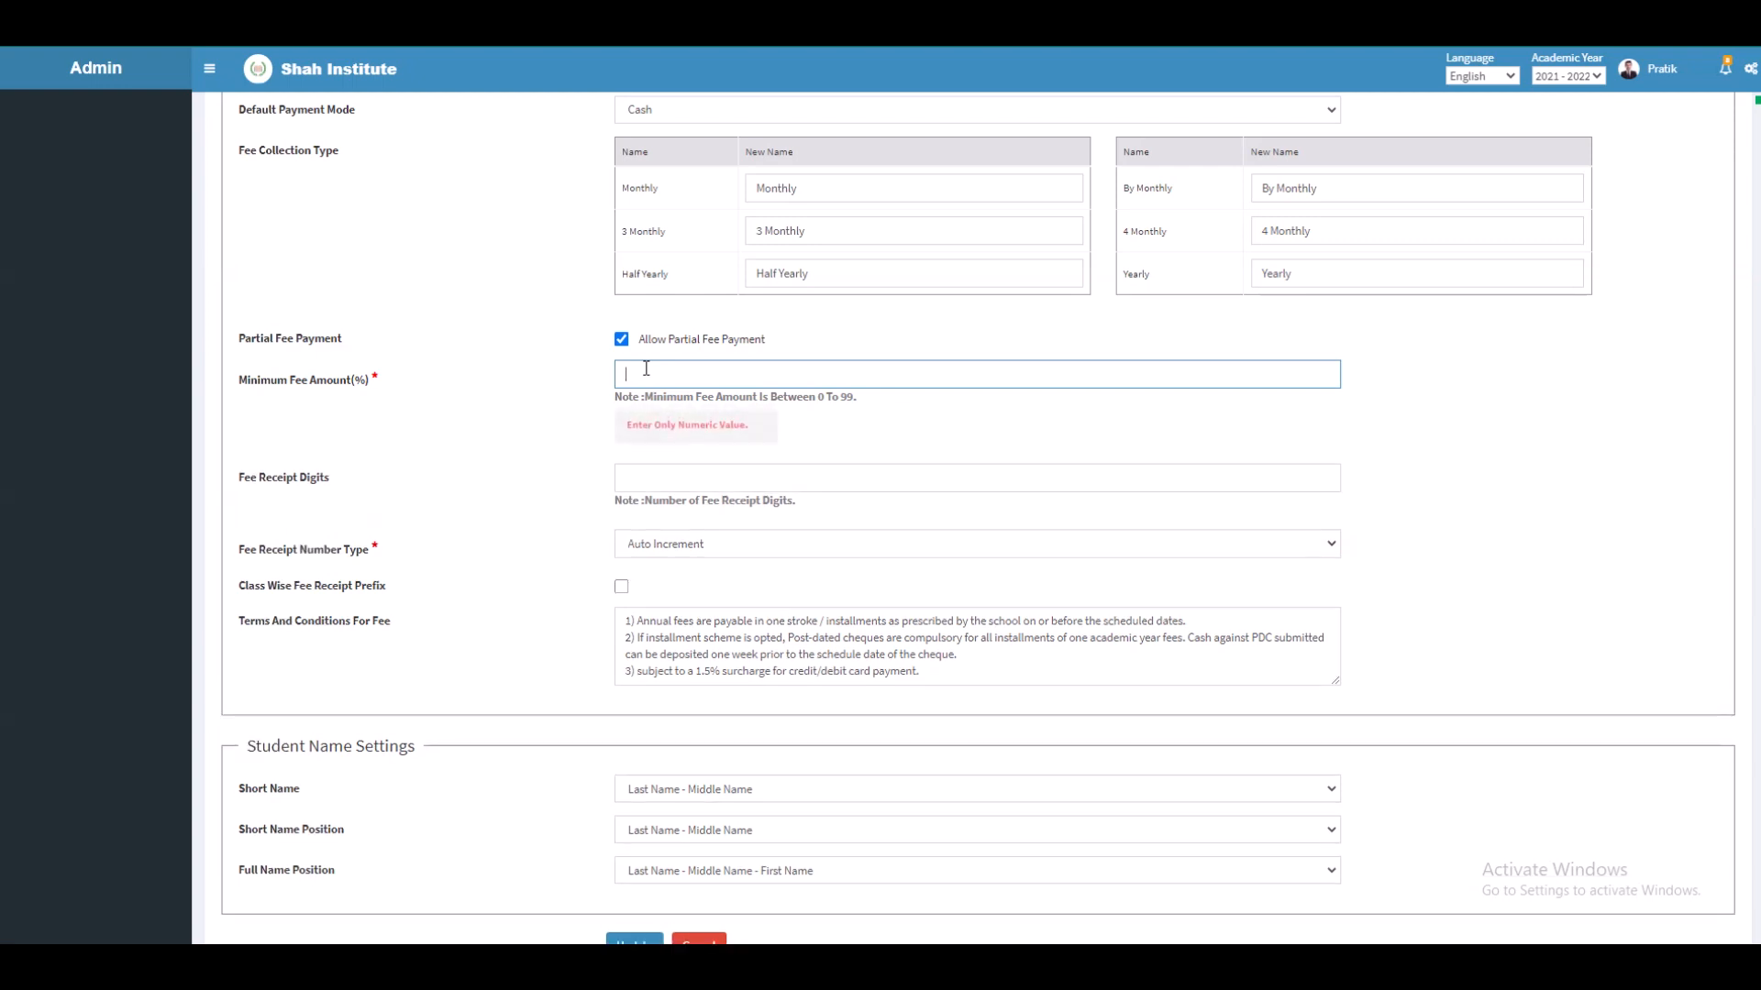
text(5)
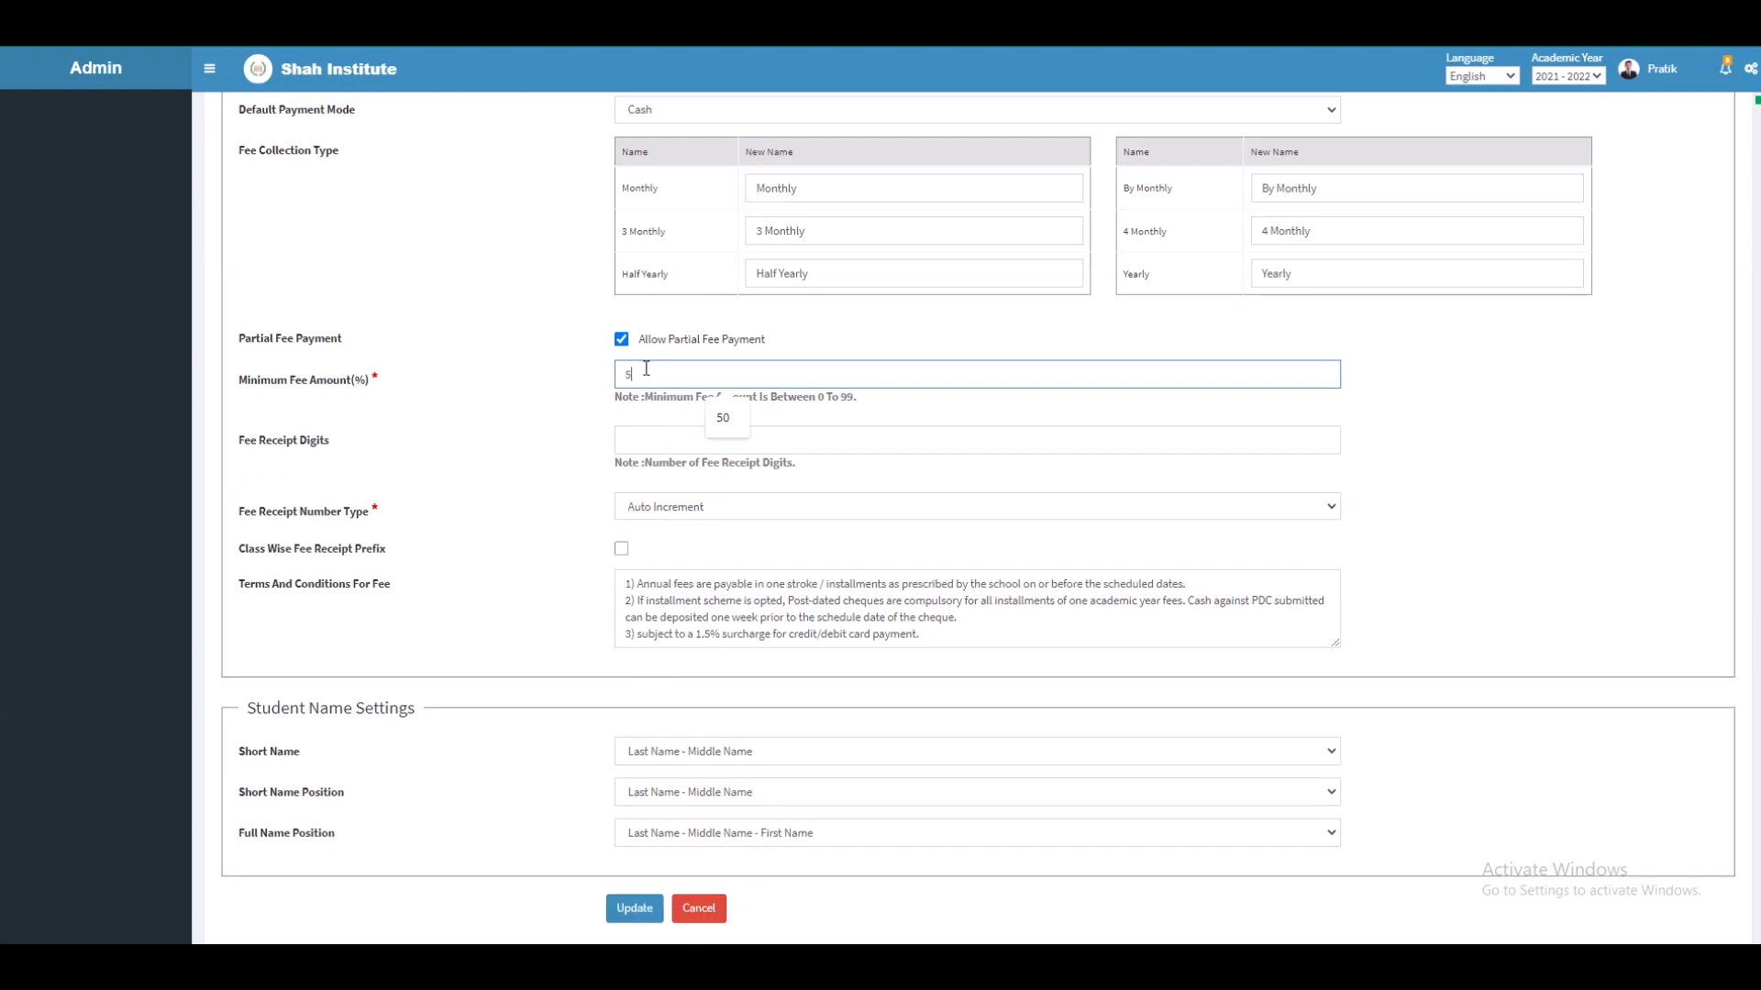
Step: Use 5-digit Auto Increment fee receipt numbers with a class-wise receipt prefix
click(654, 443)
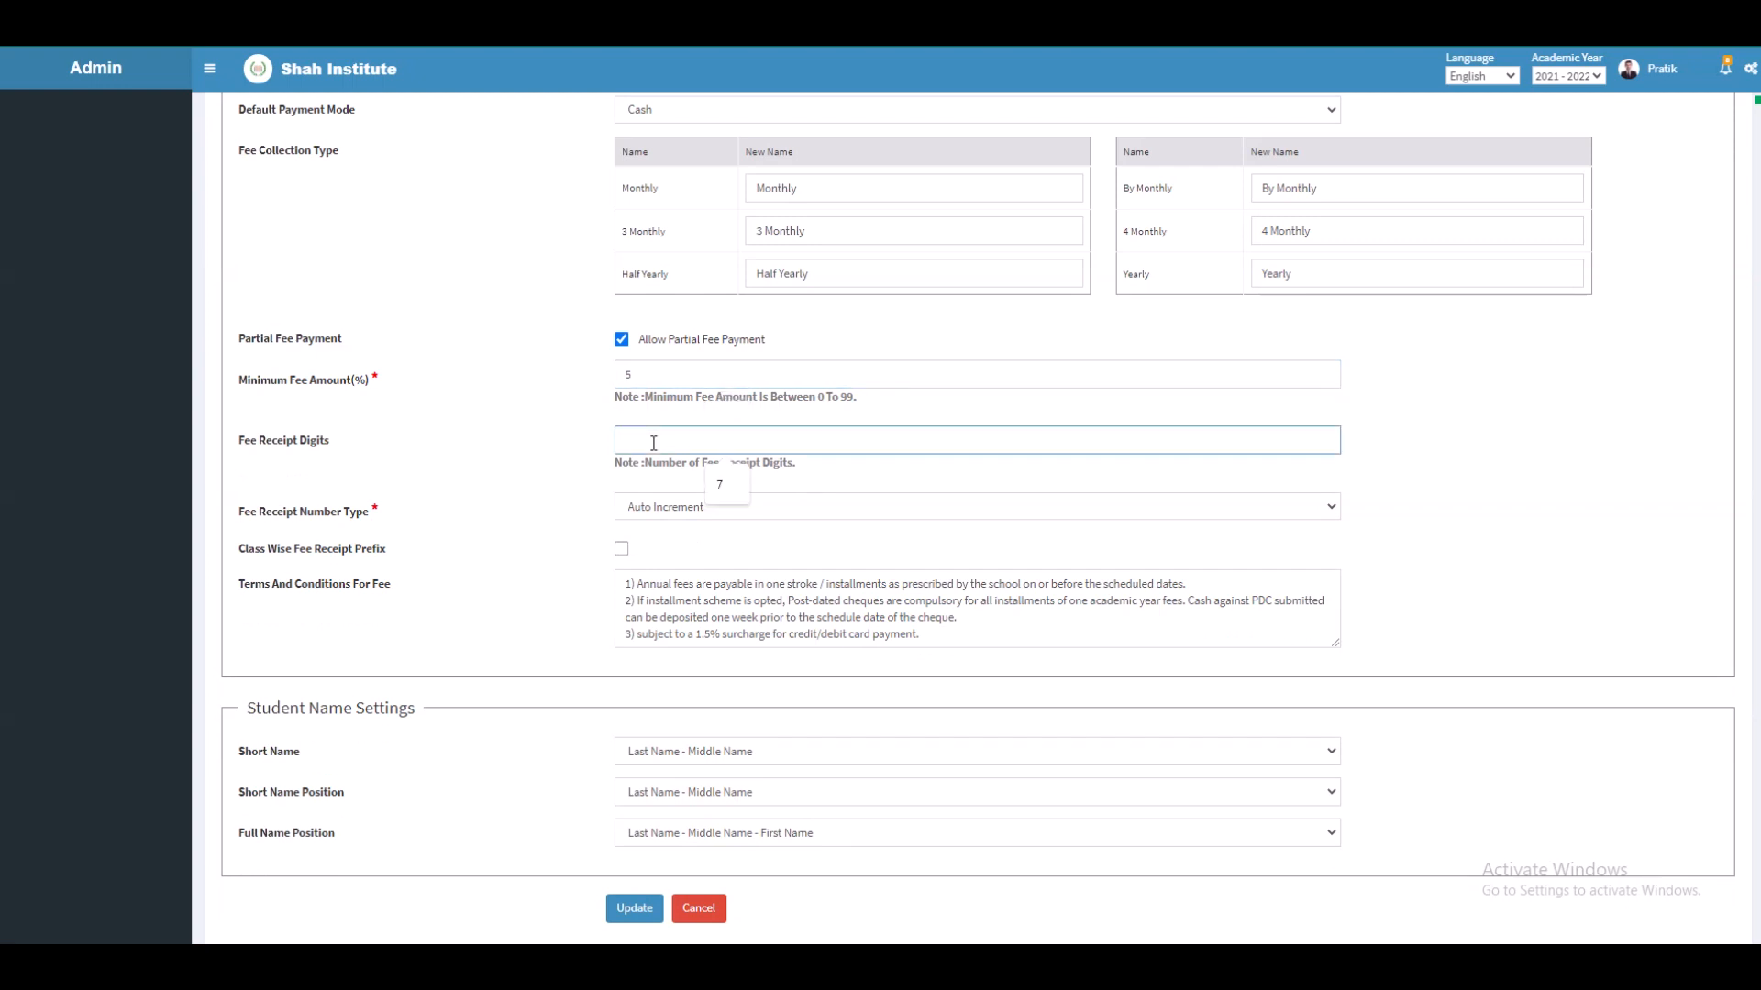
text(5)
scroll(654, 443, down, 1)
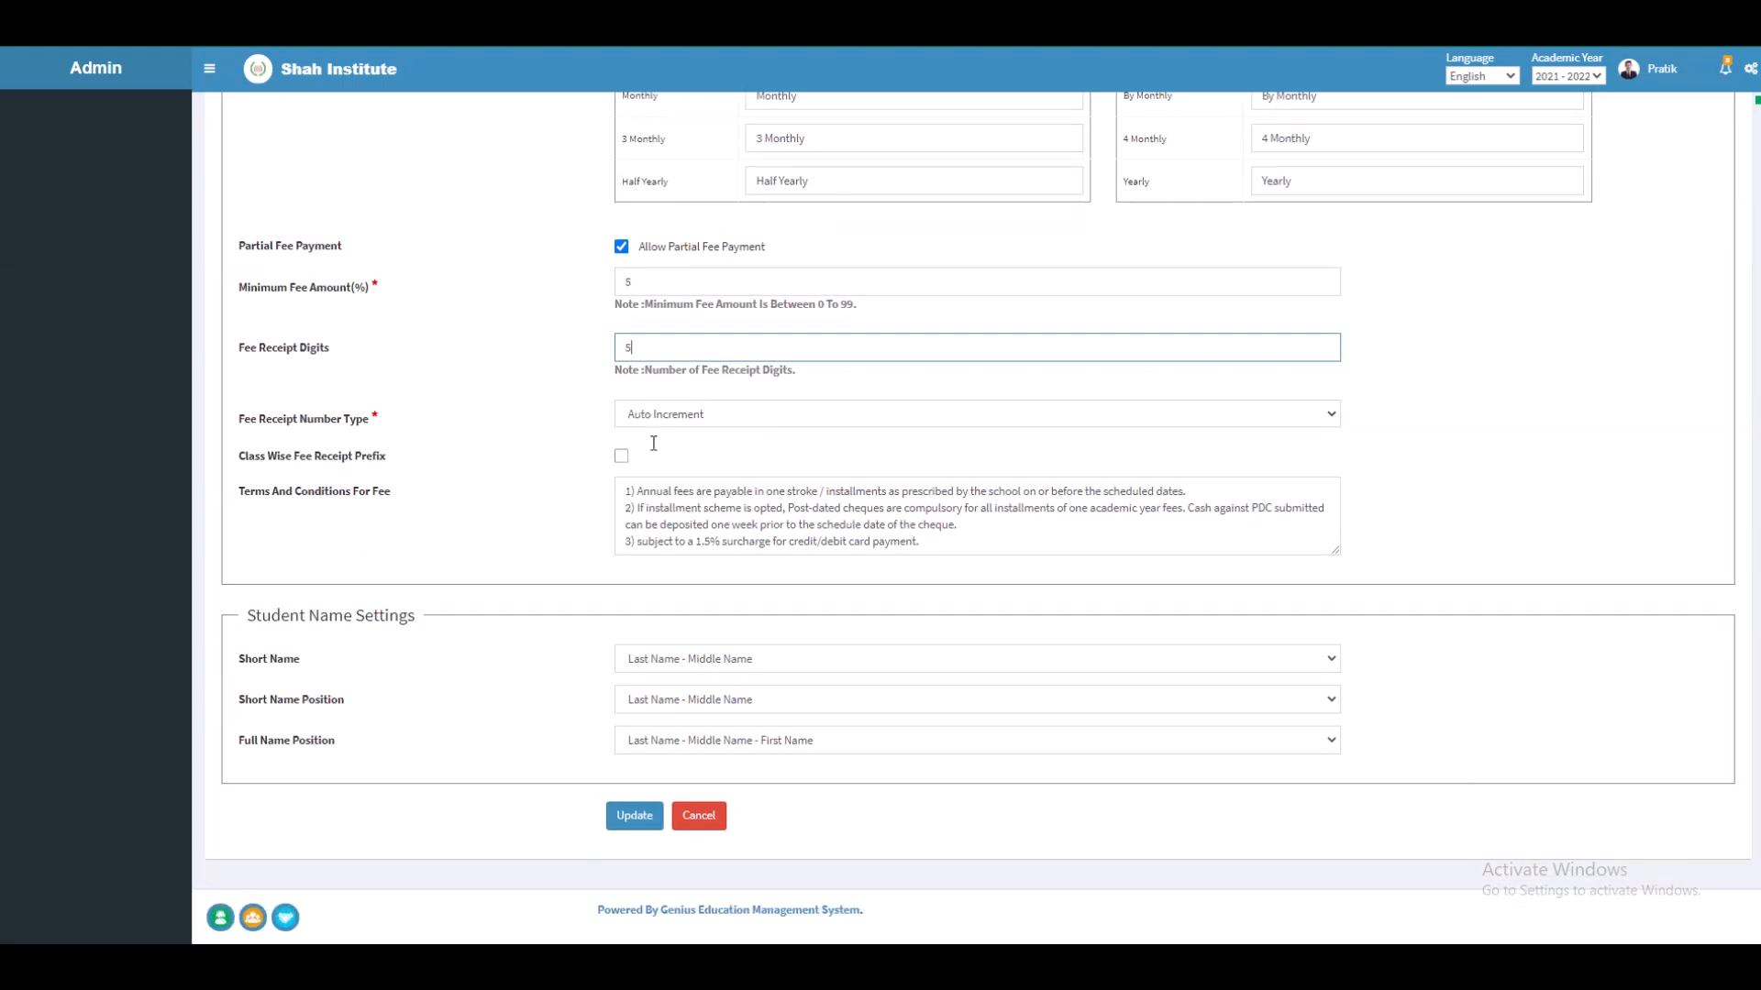
click(729, 422)
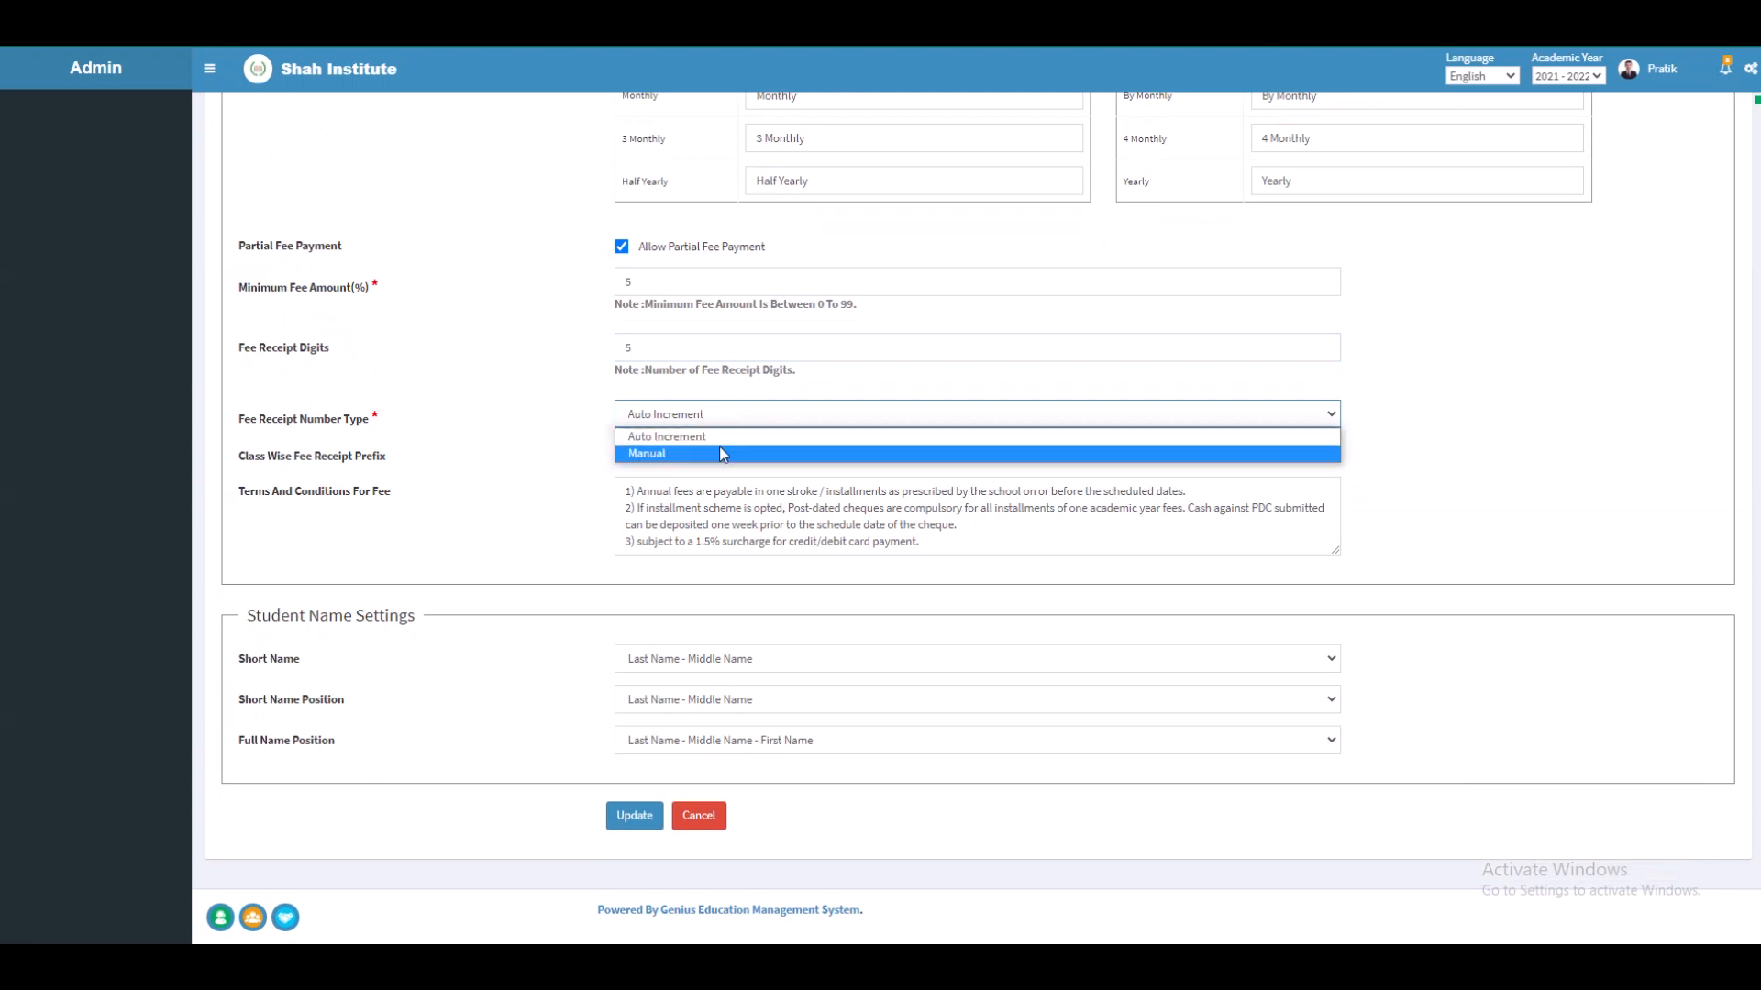
click(724, 437)
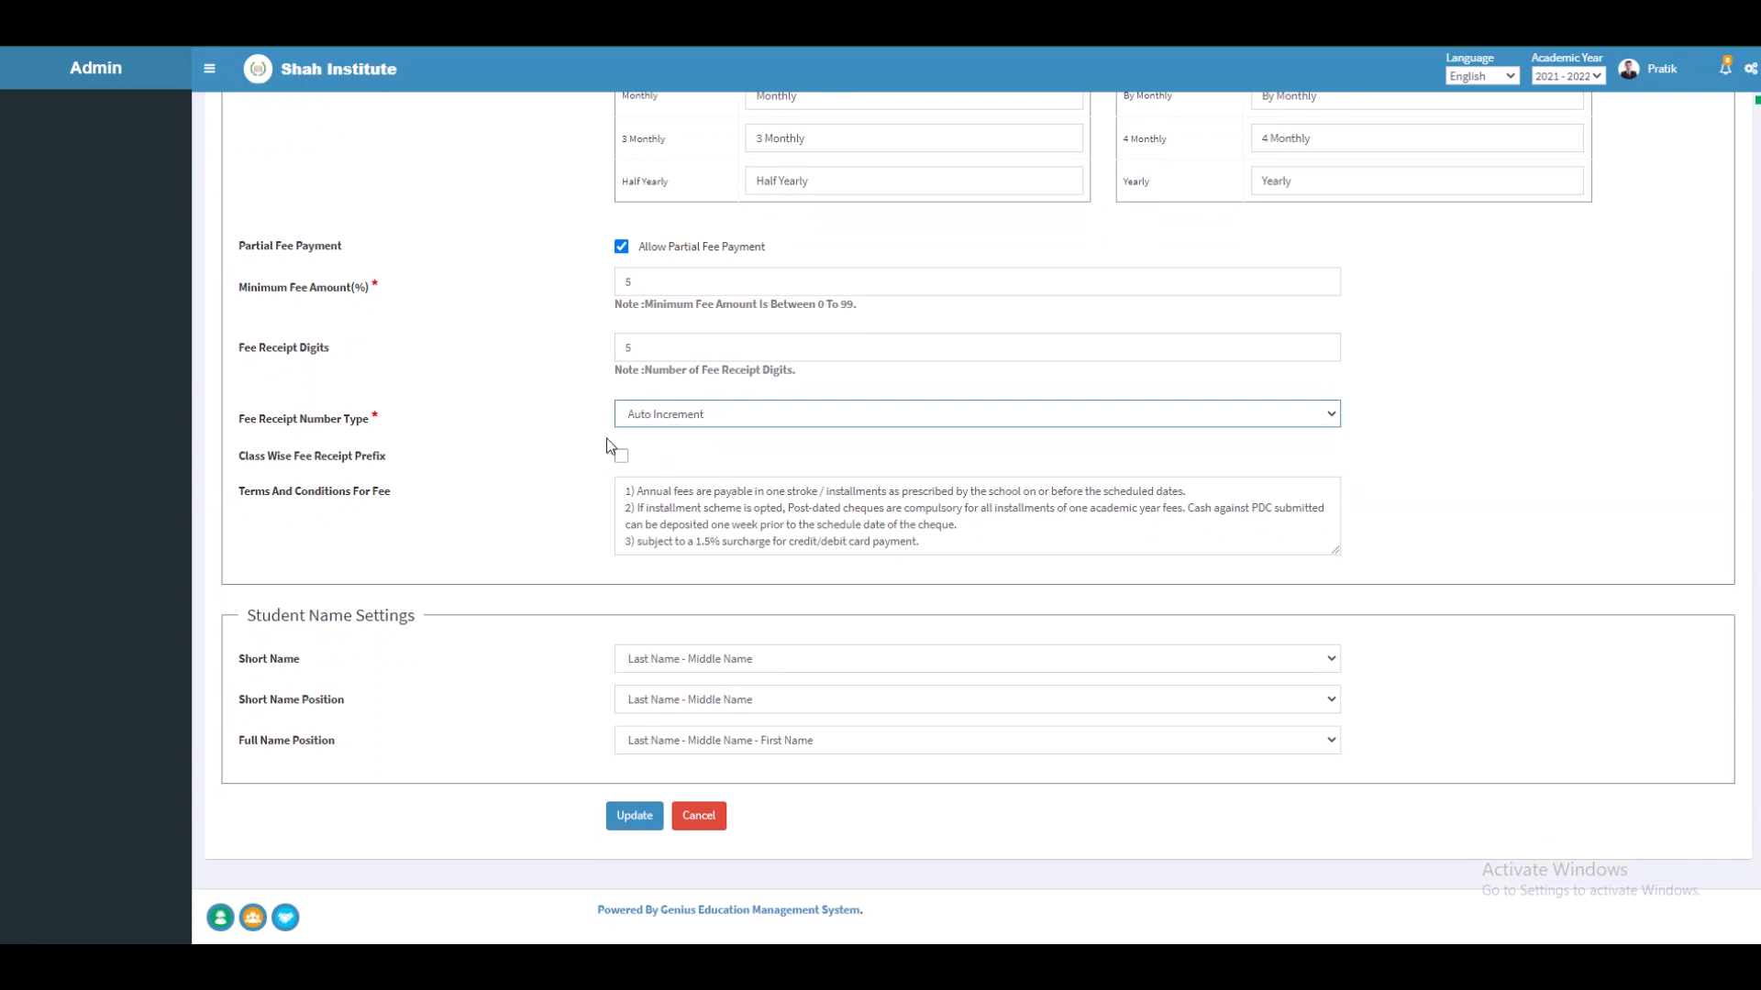
click(622, 456)
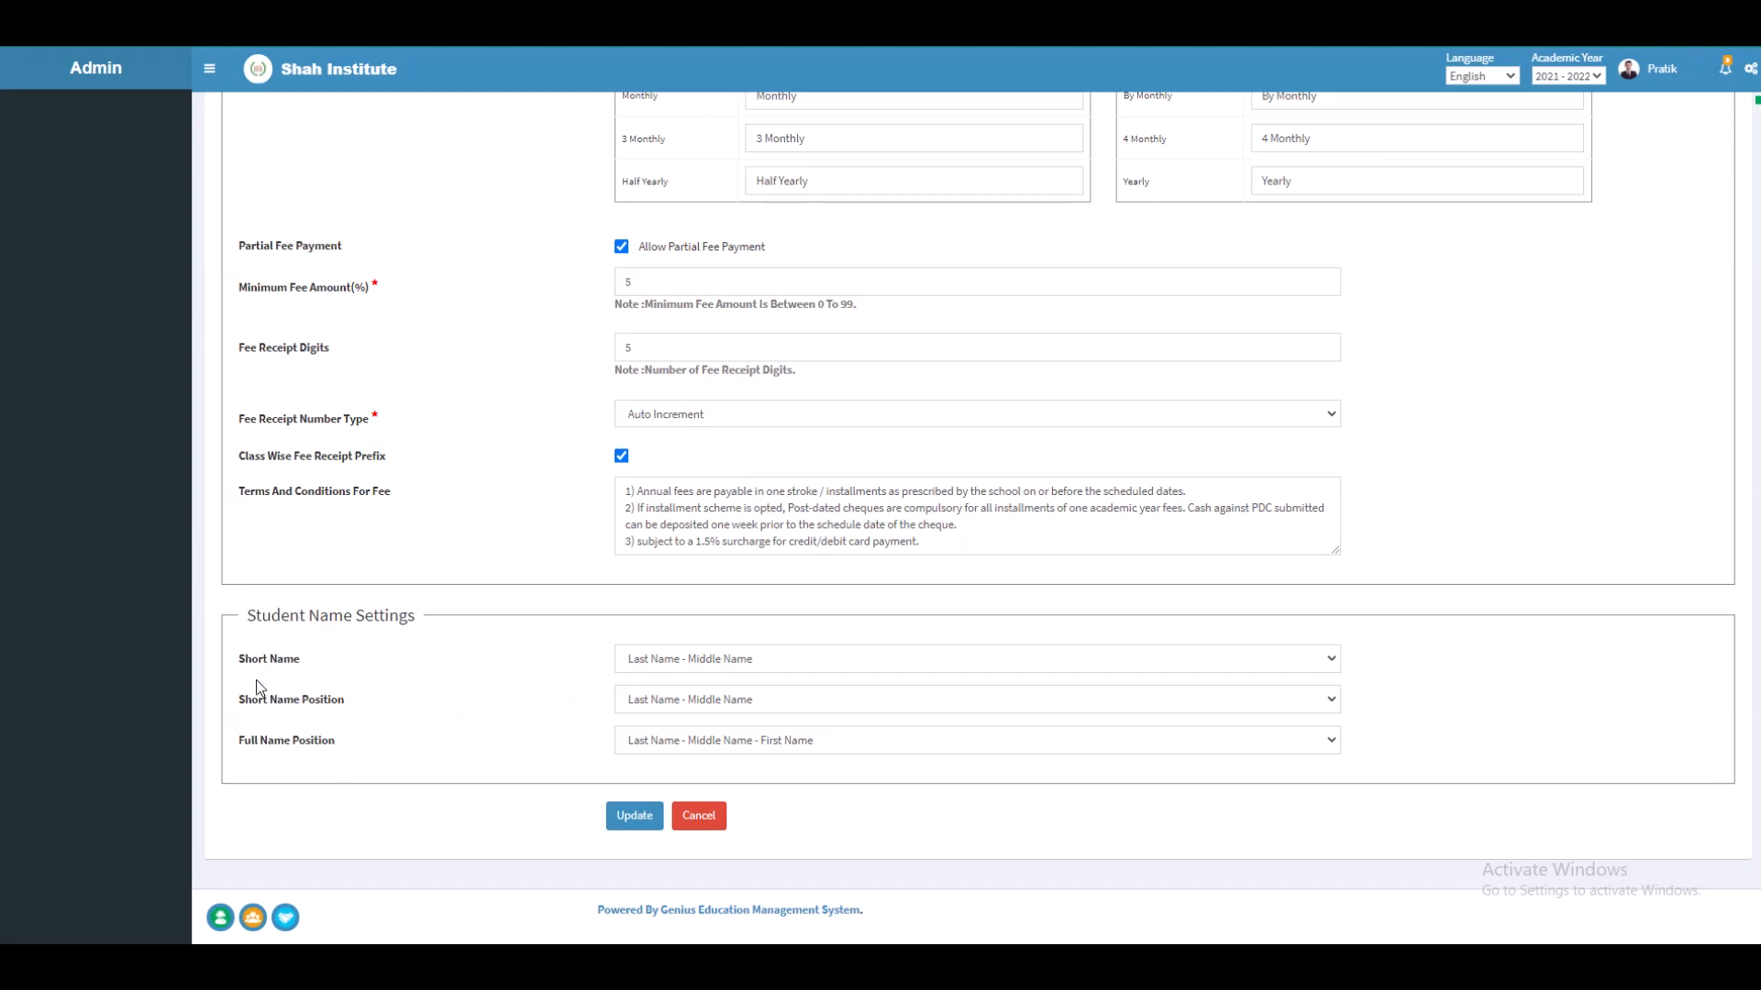
Step: Set short name and its position to First Name - Last Name, full name First-Middle-Last, then Update
click(657, 671)
click(661, 684)
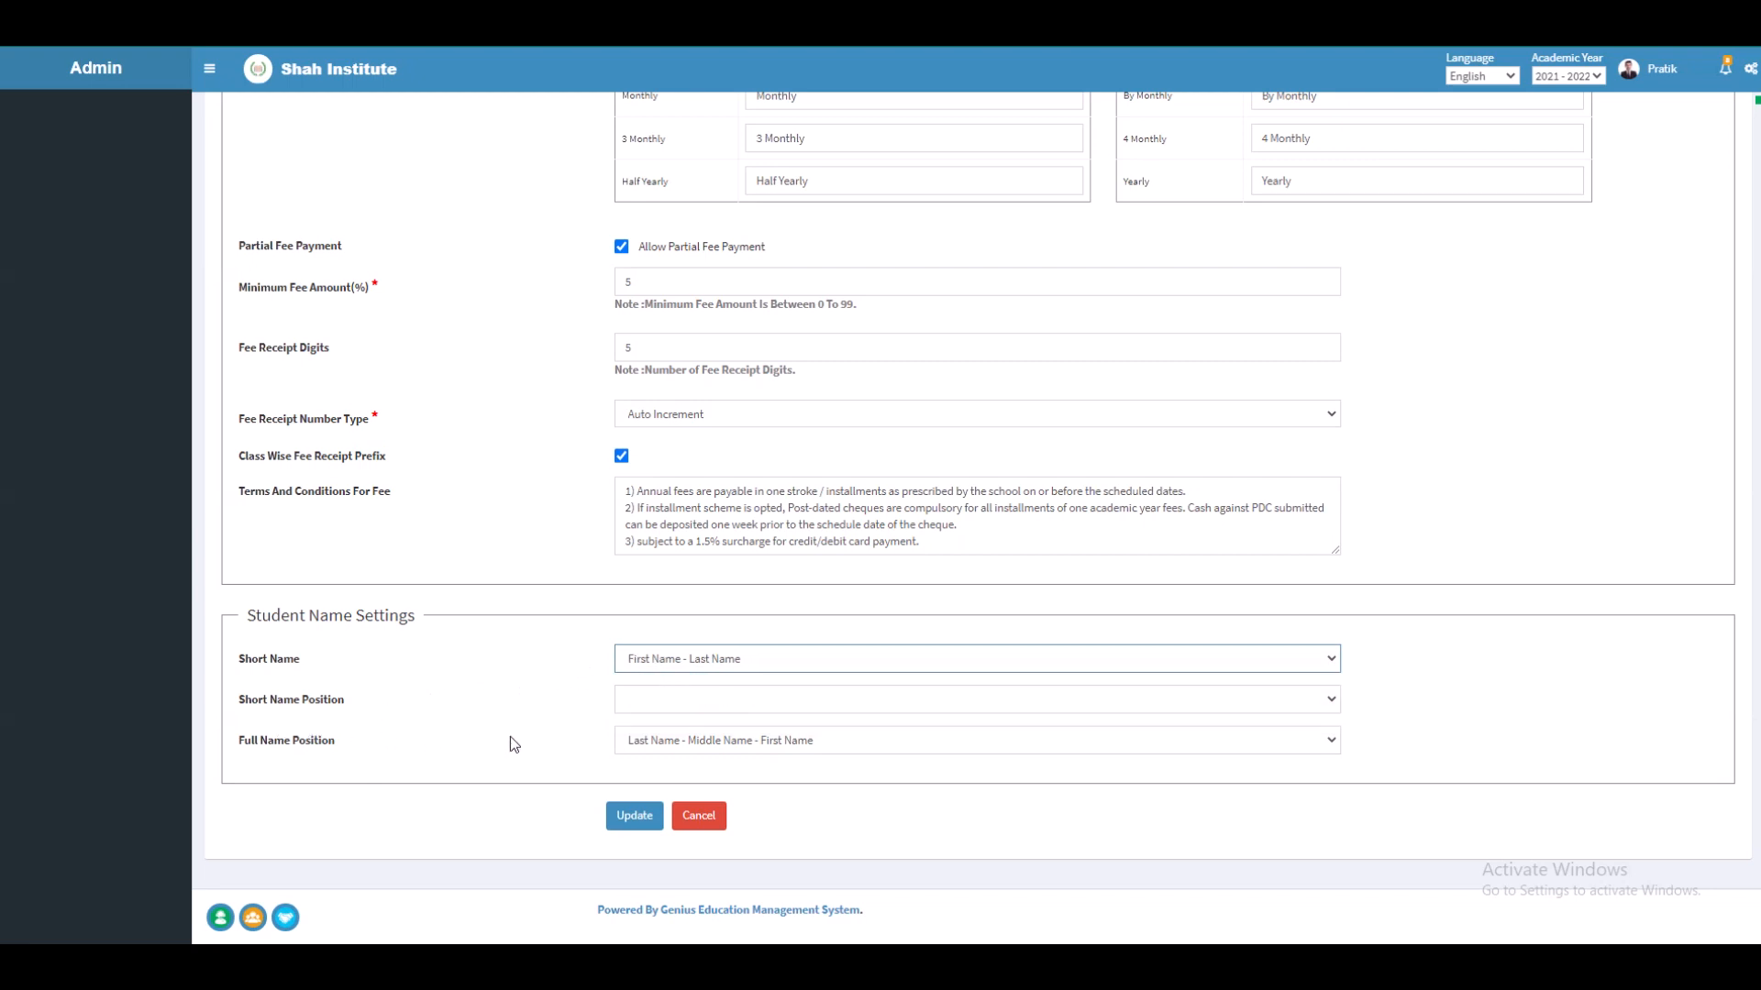
click(644, 712)
click(650, 722)
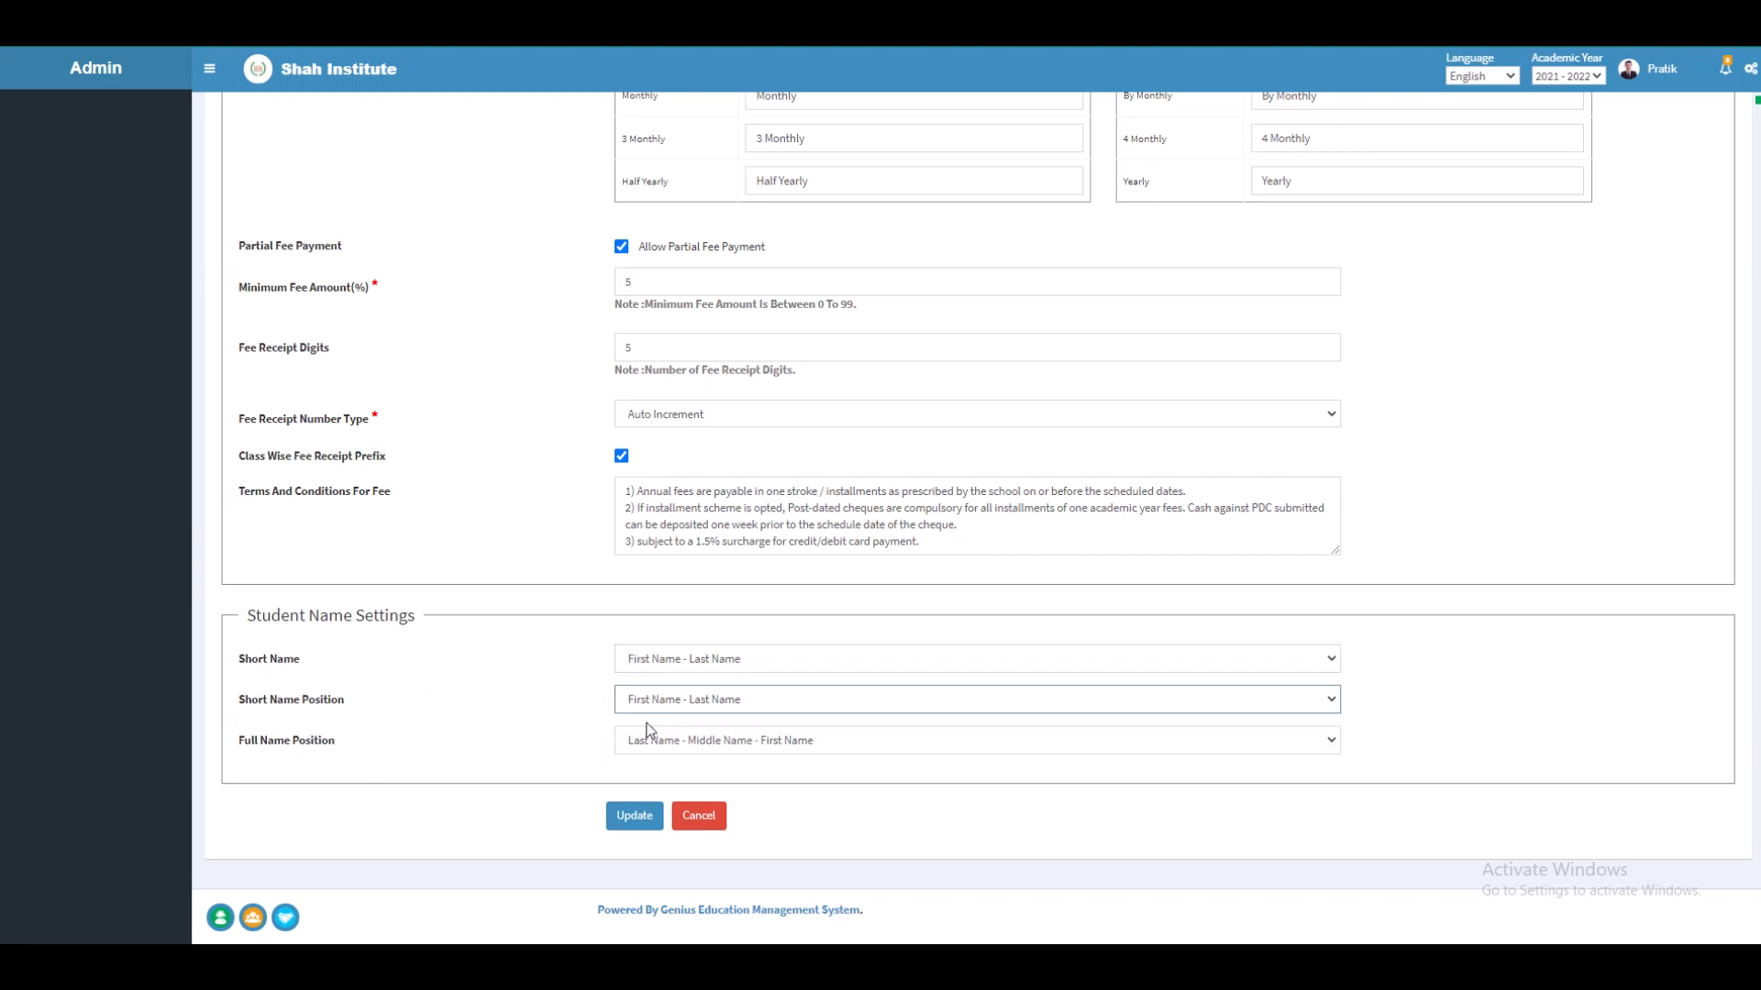
click(656, 747)
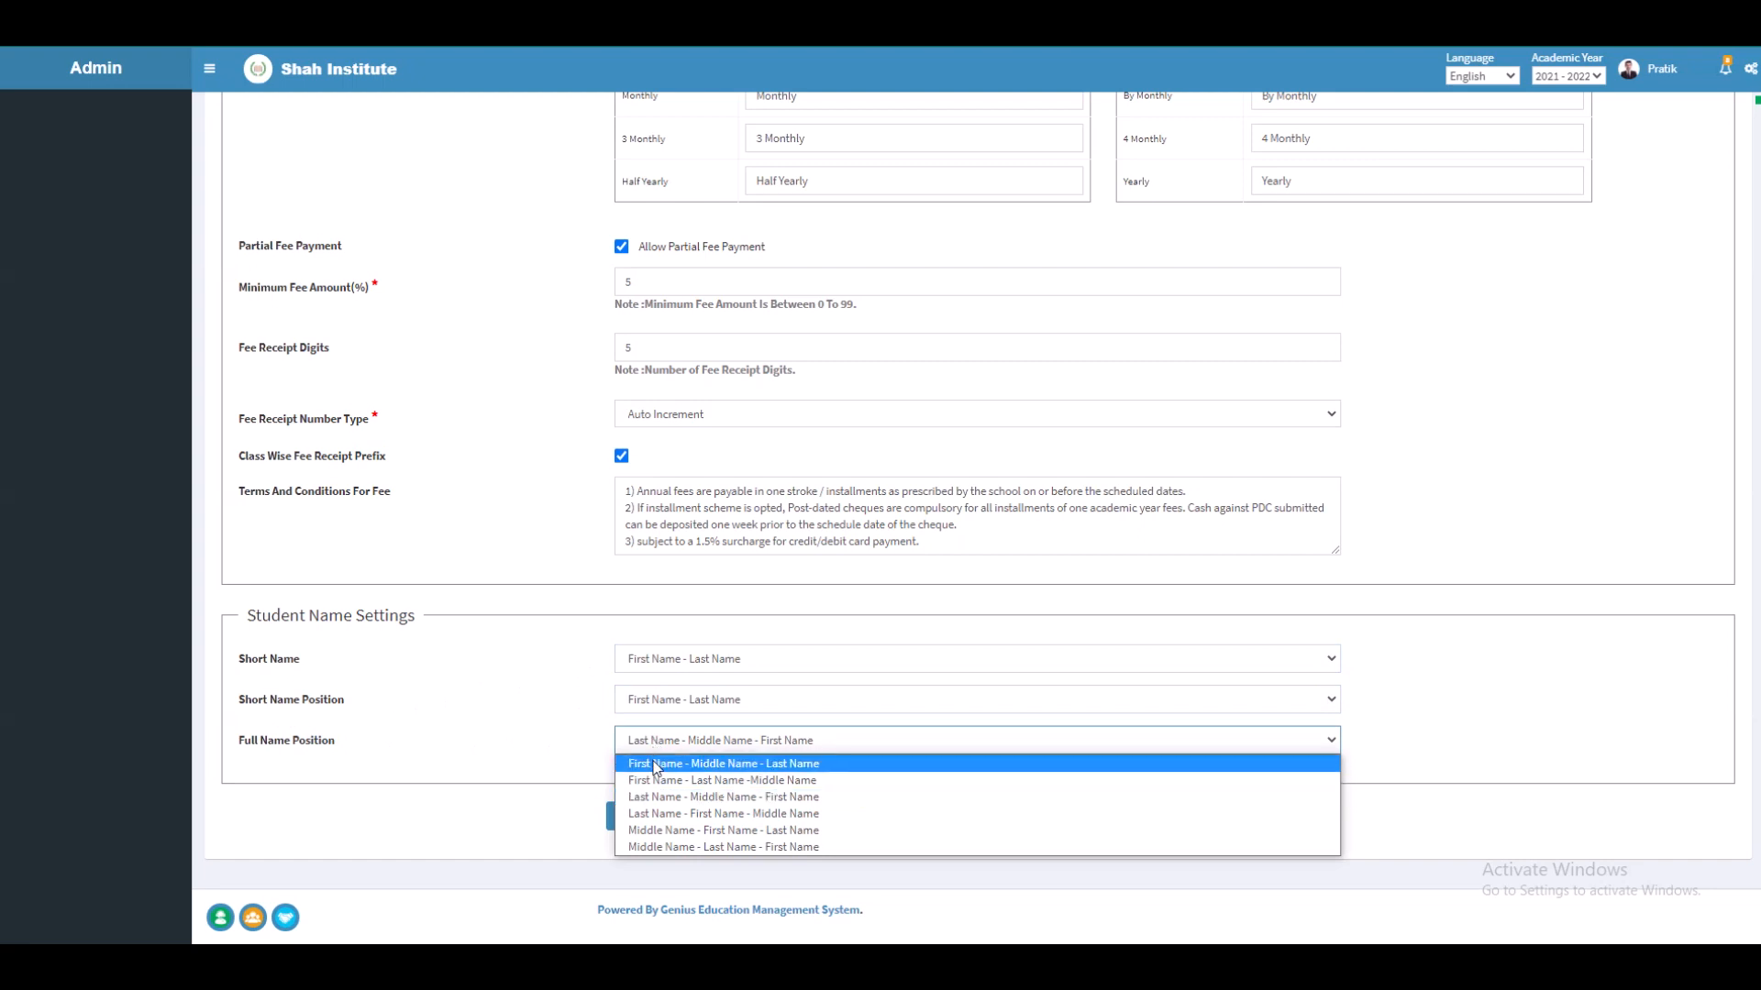
click(657, 767)
click(634, 817)
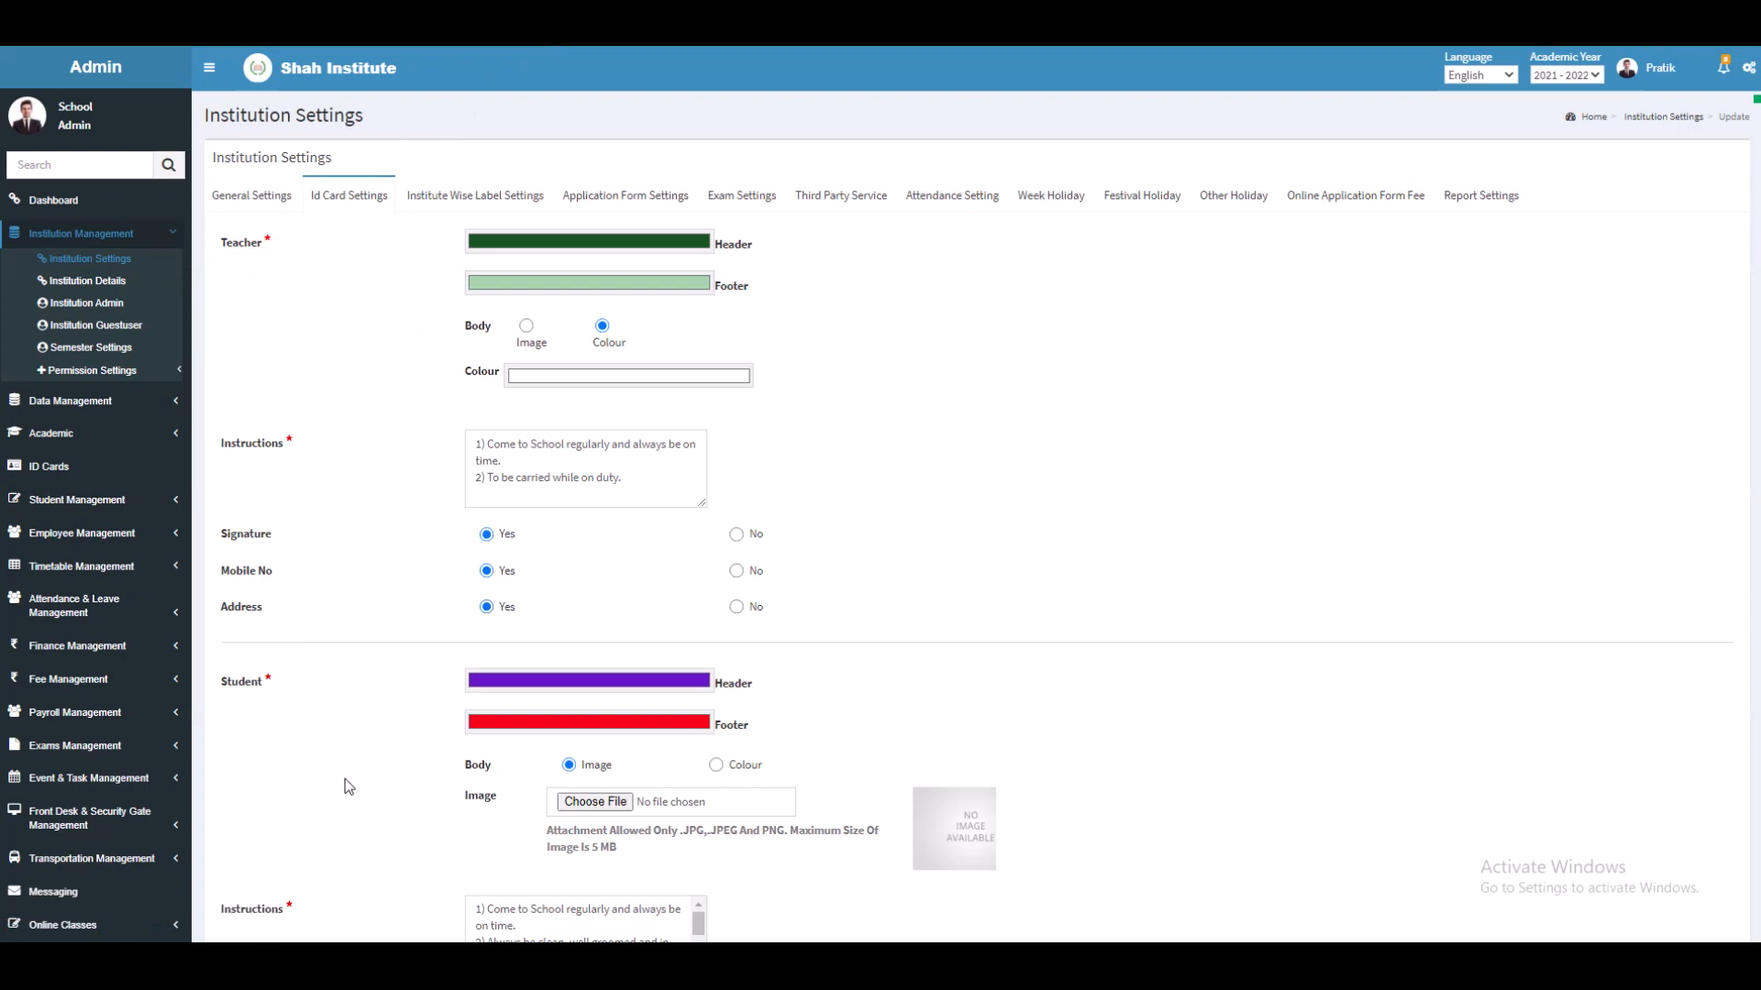
Step: Check the teacher ID card header and footer colours, leaving both unchanged
click(510, 245)
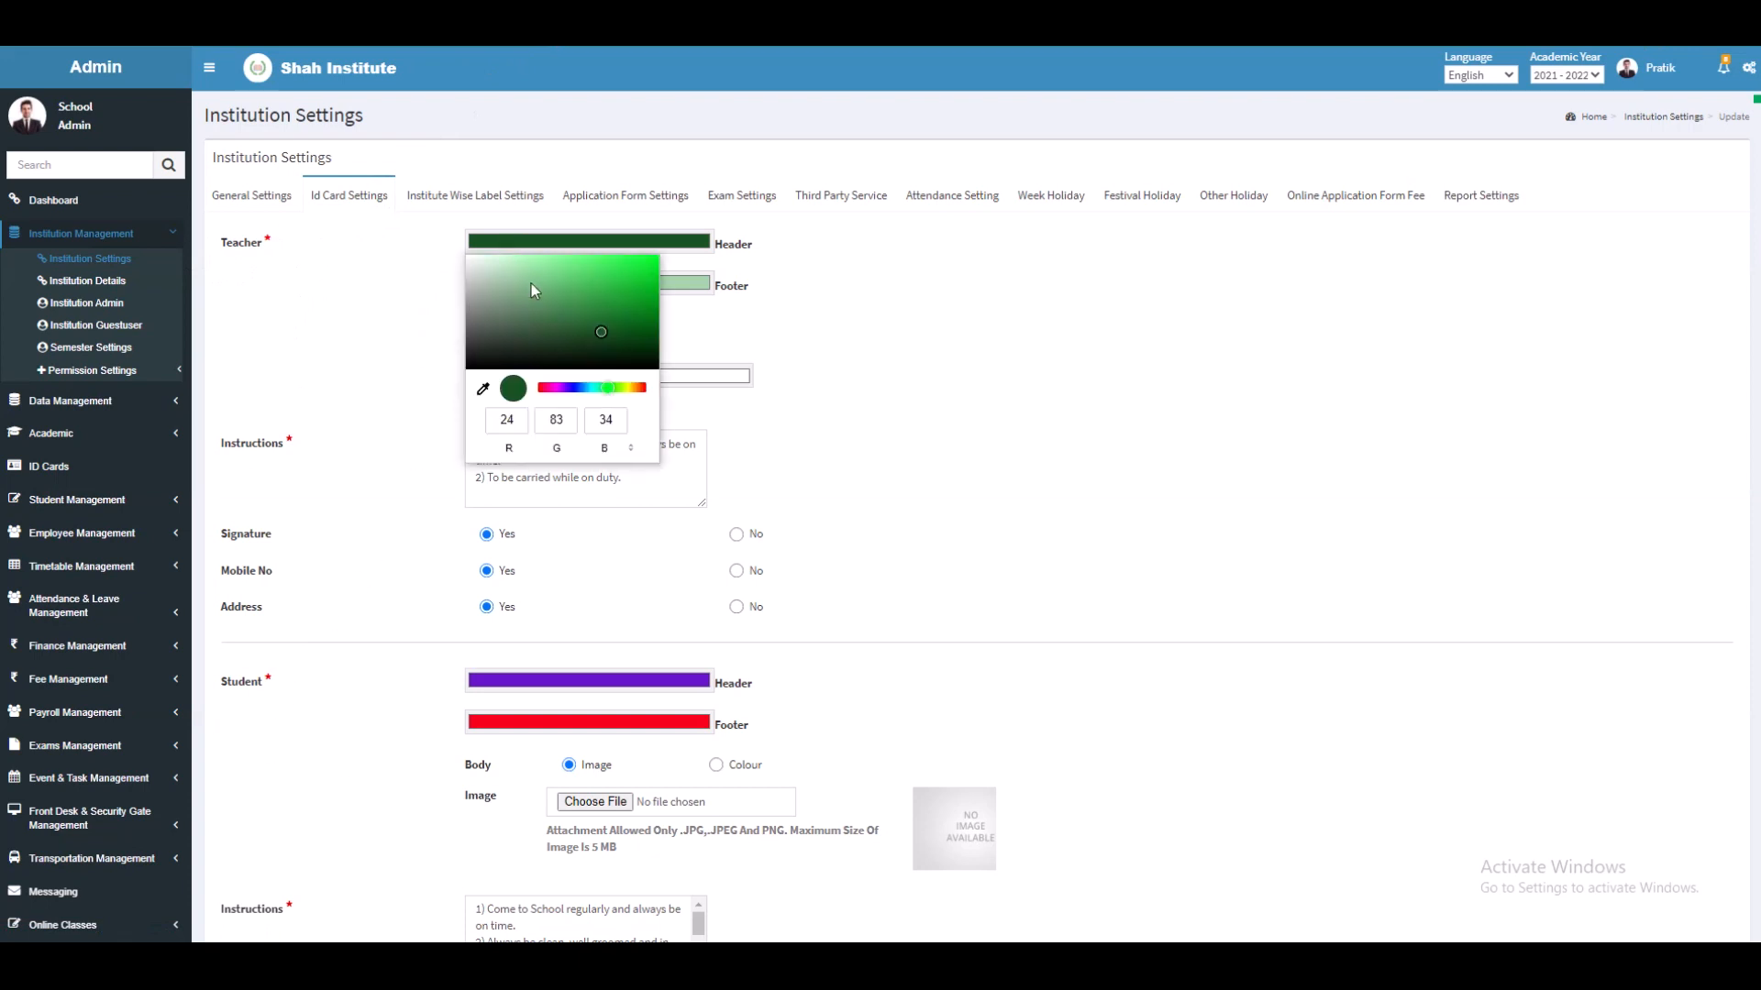
click(671, 310)
click(686, 285)
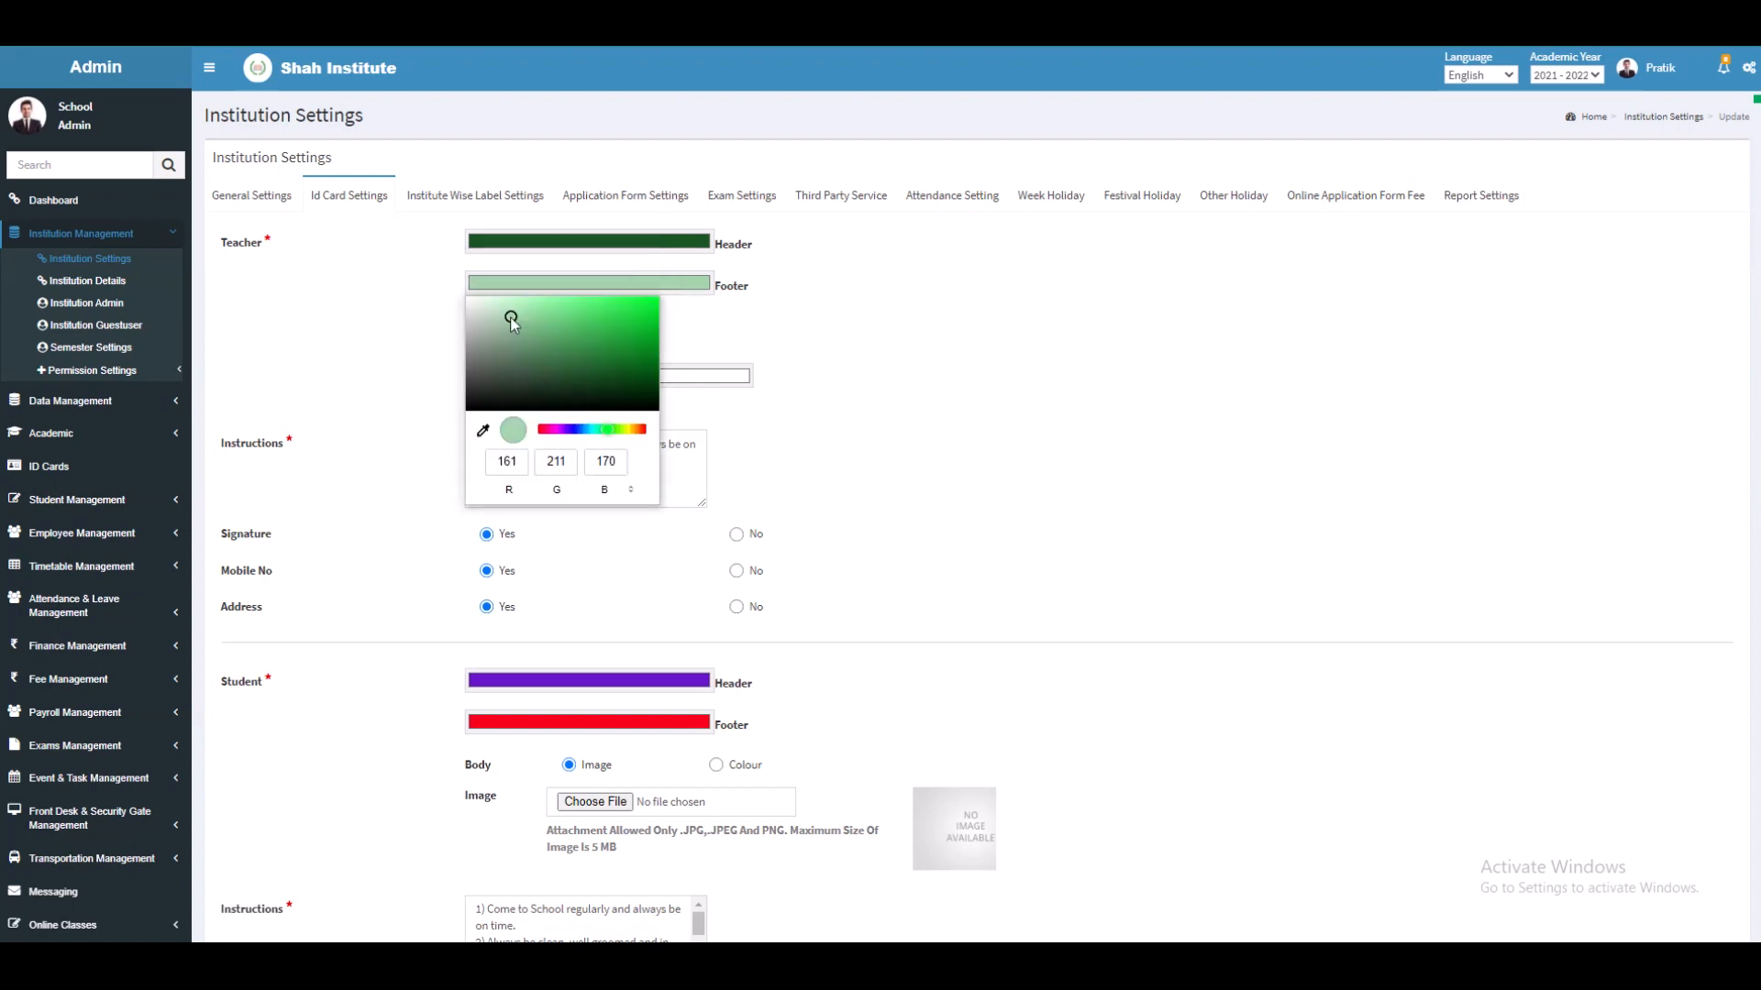
click(761, 351)
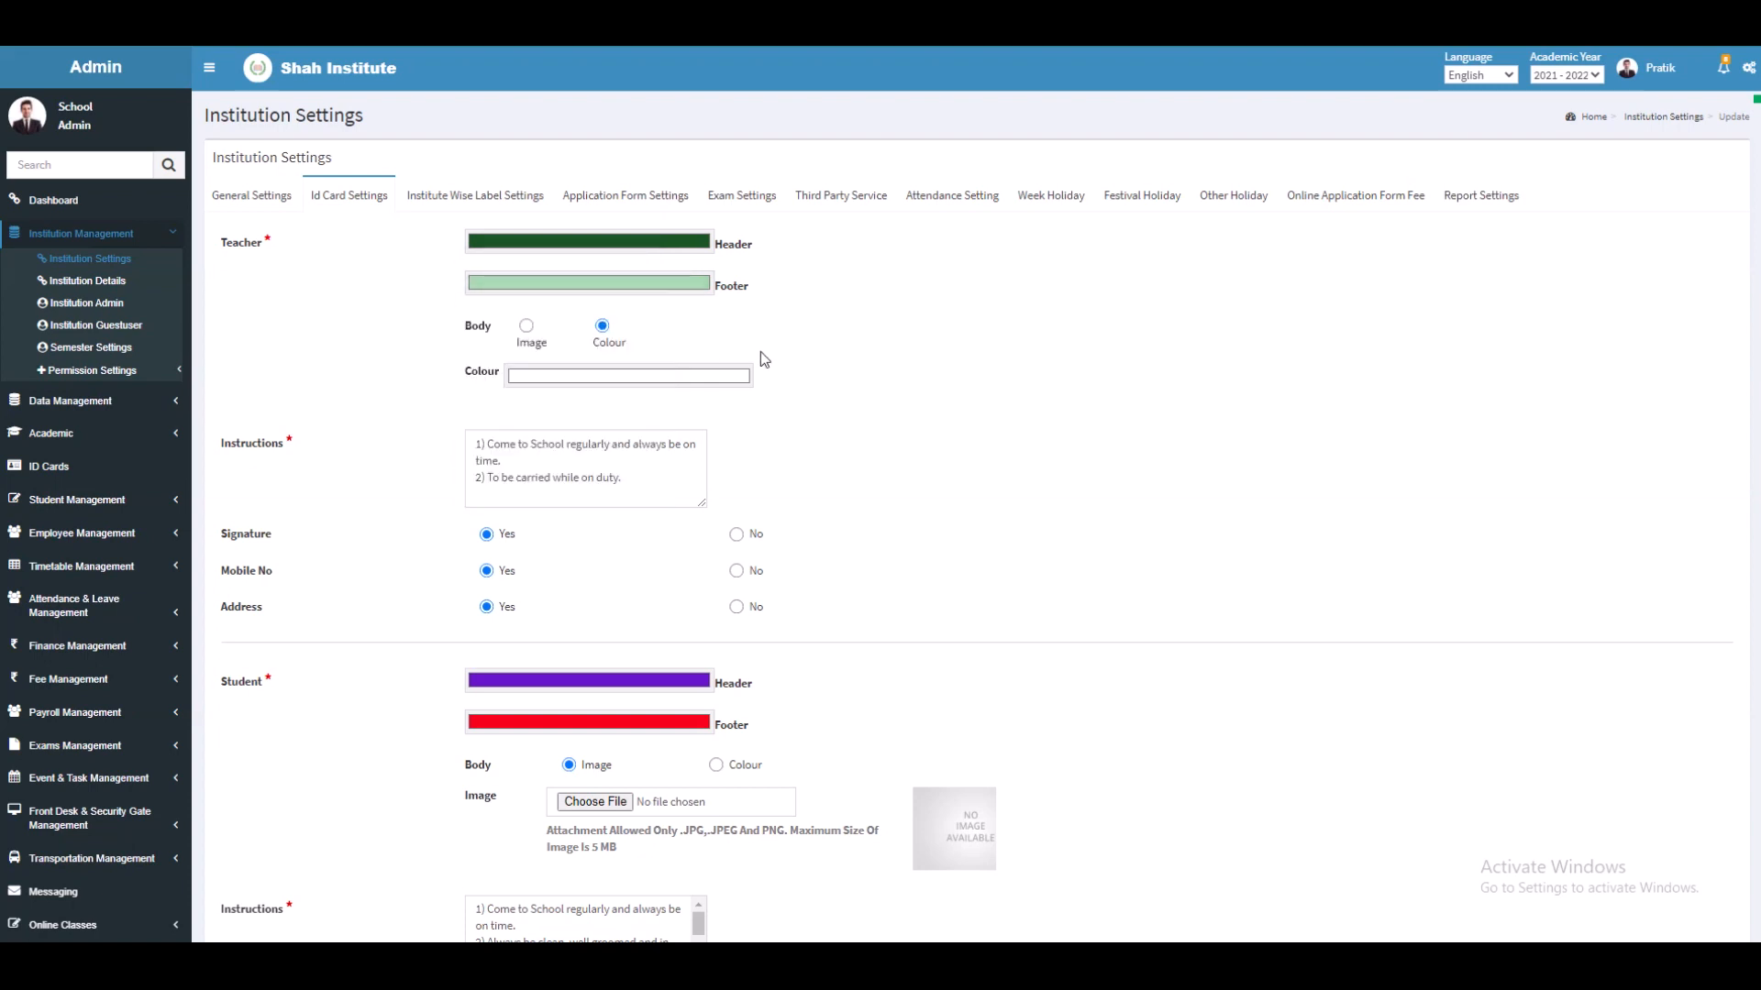
Step: Set Teacher Body to Colour with light pink, leaving the instructions text as is
click(526, 326)
click(716, 329)
click(527, 327)
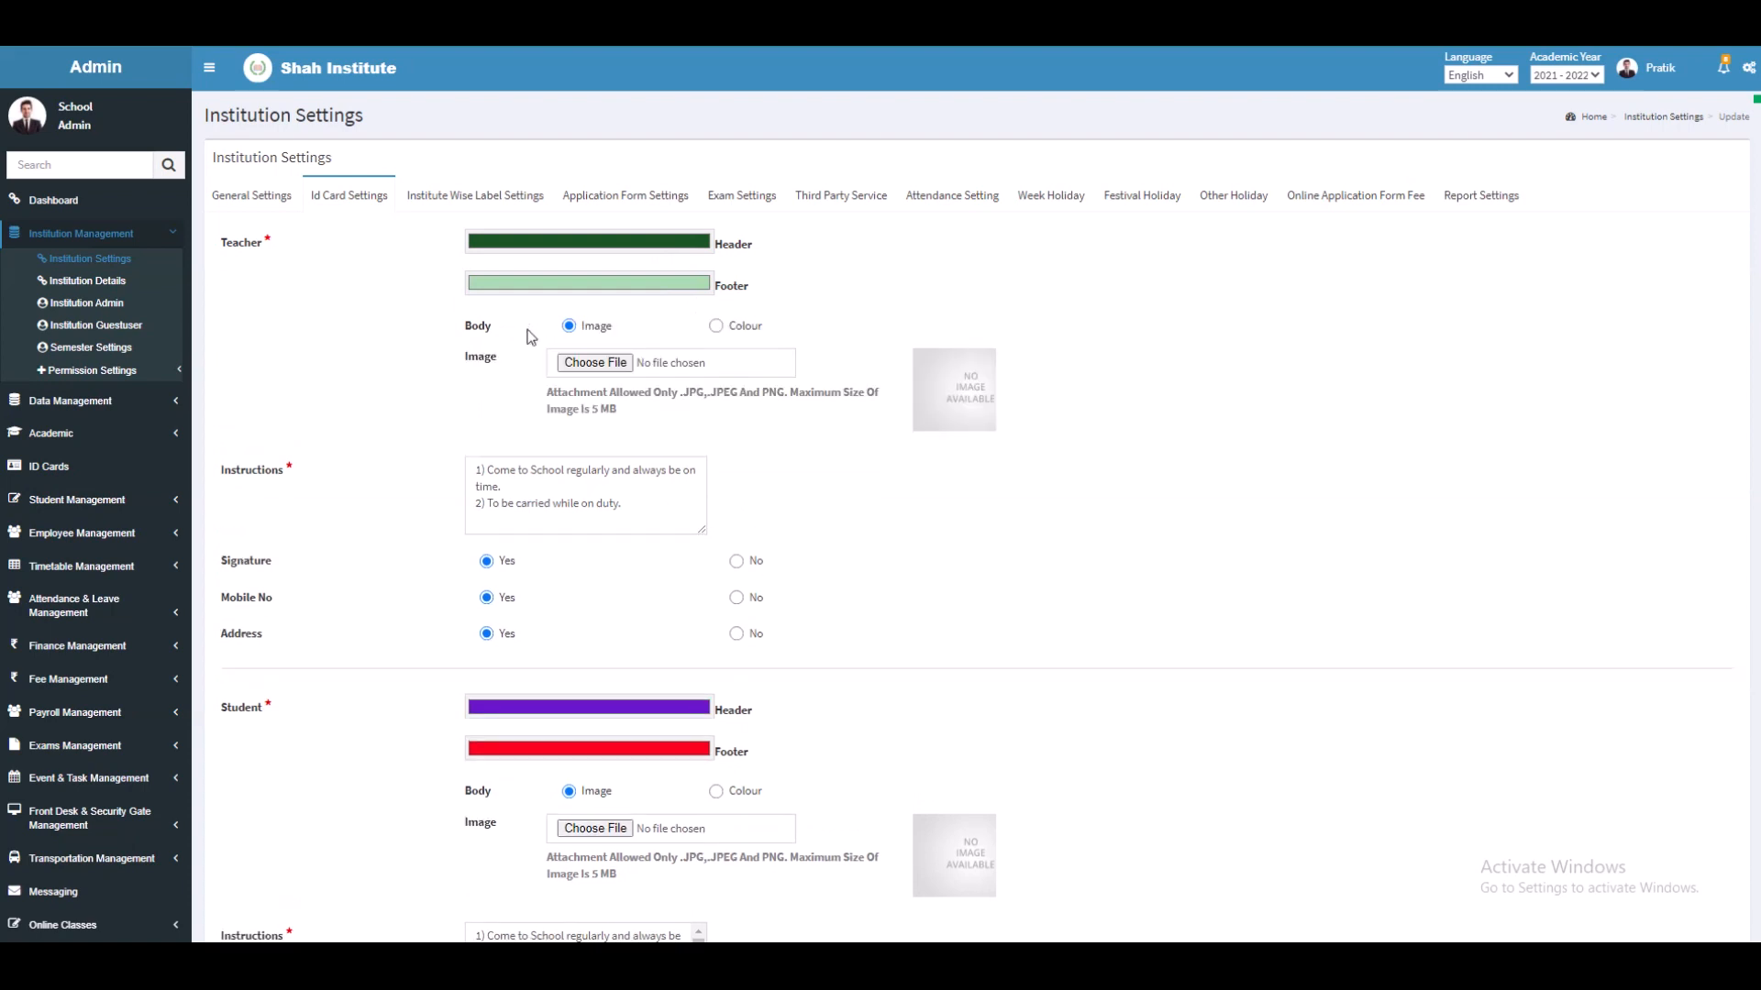
click(596, 364)
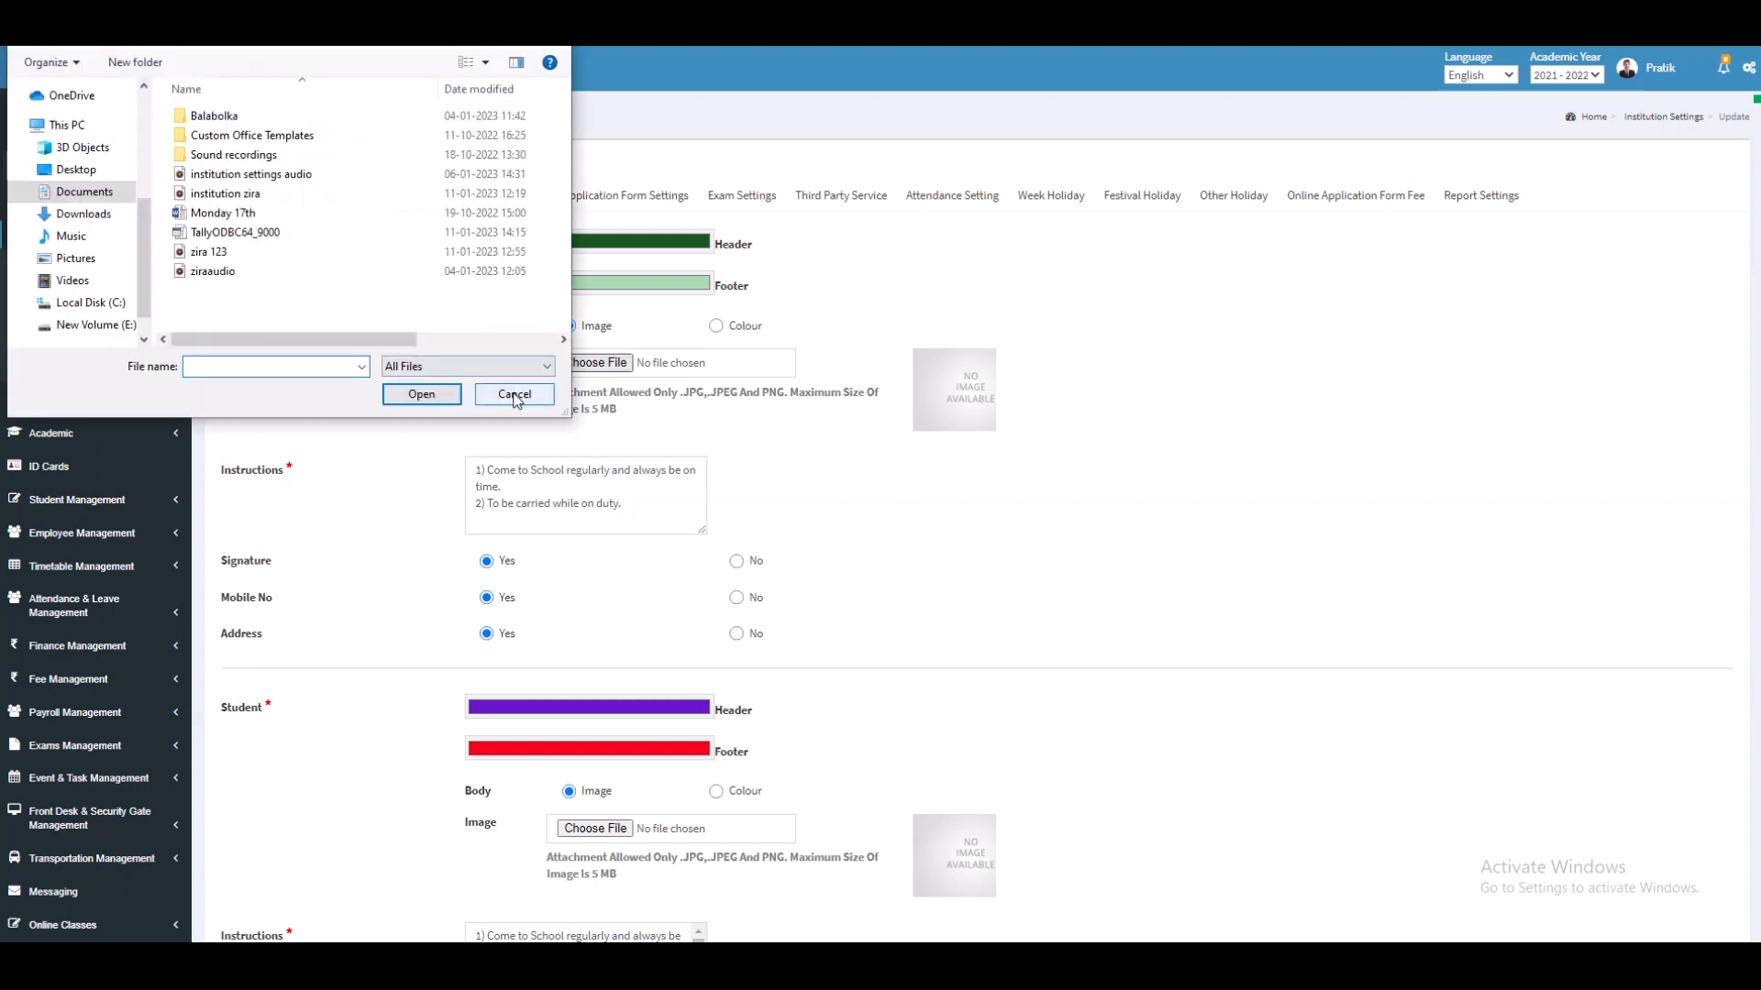
click(515, 396)
click(715, 326)
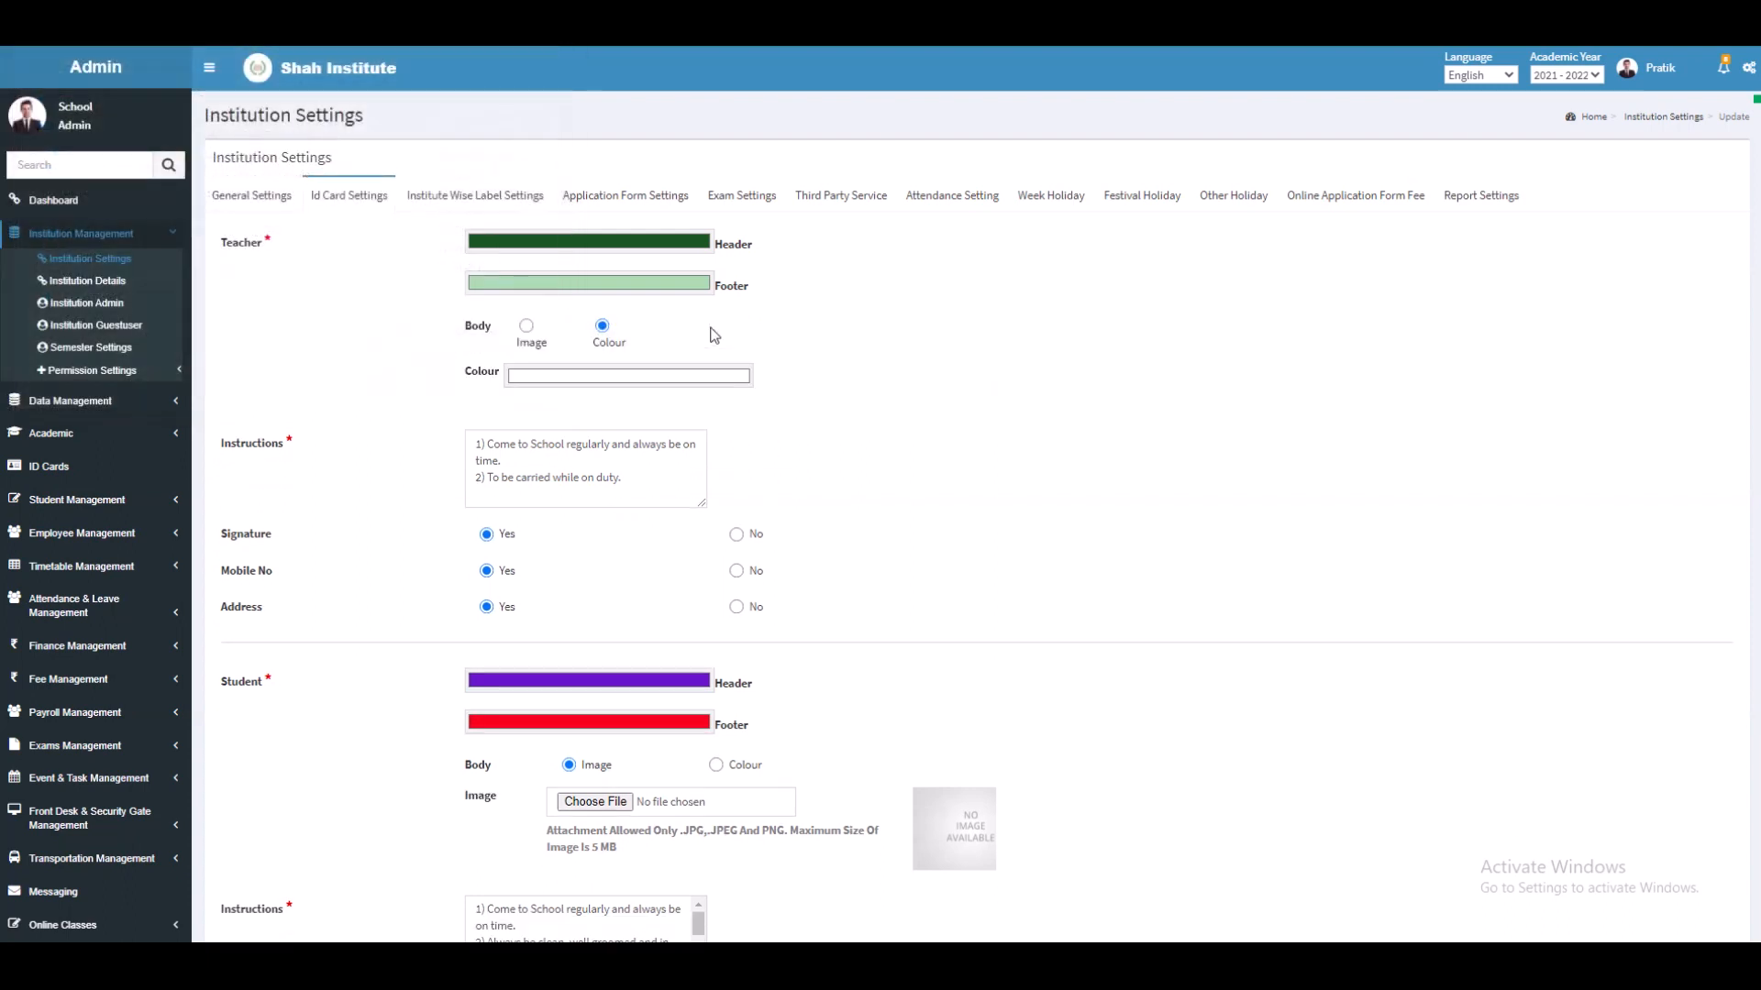
click(608, 377)
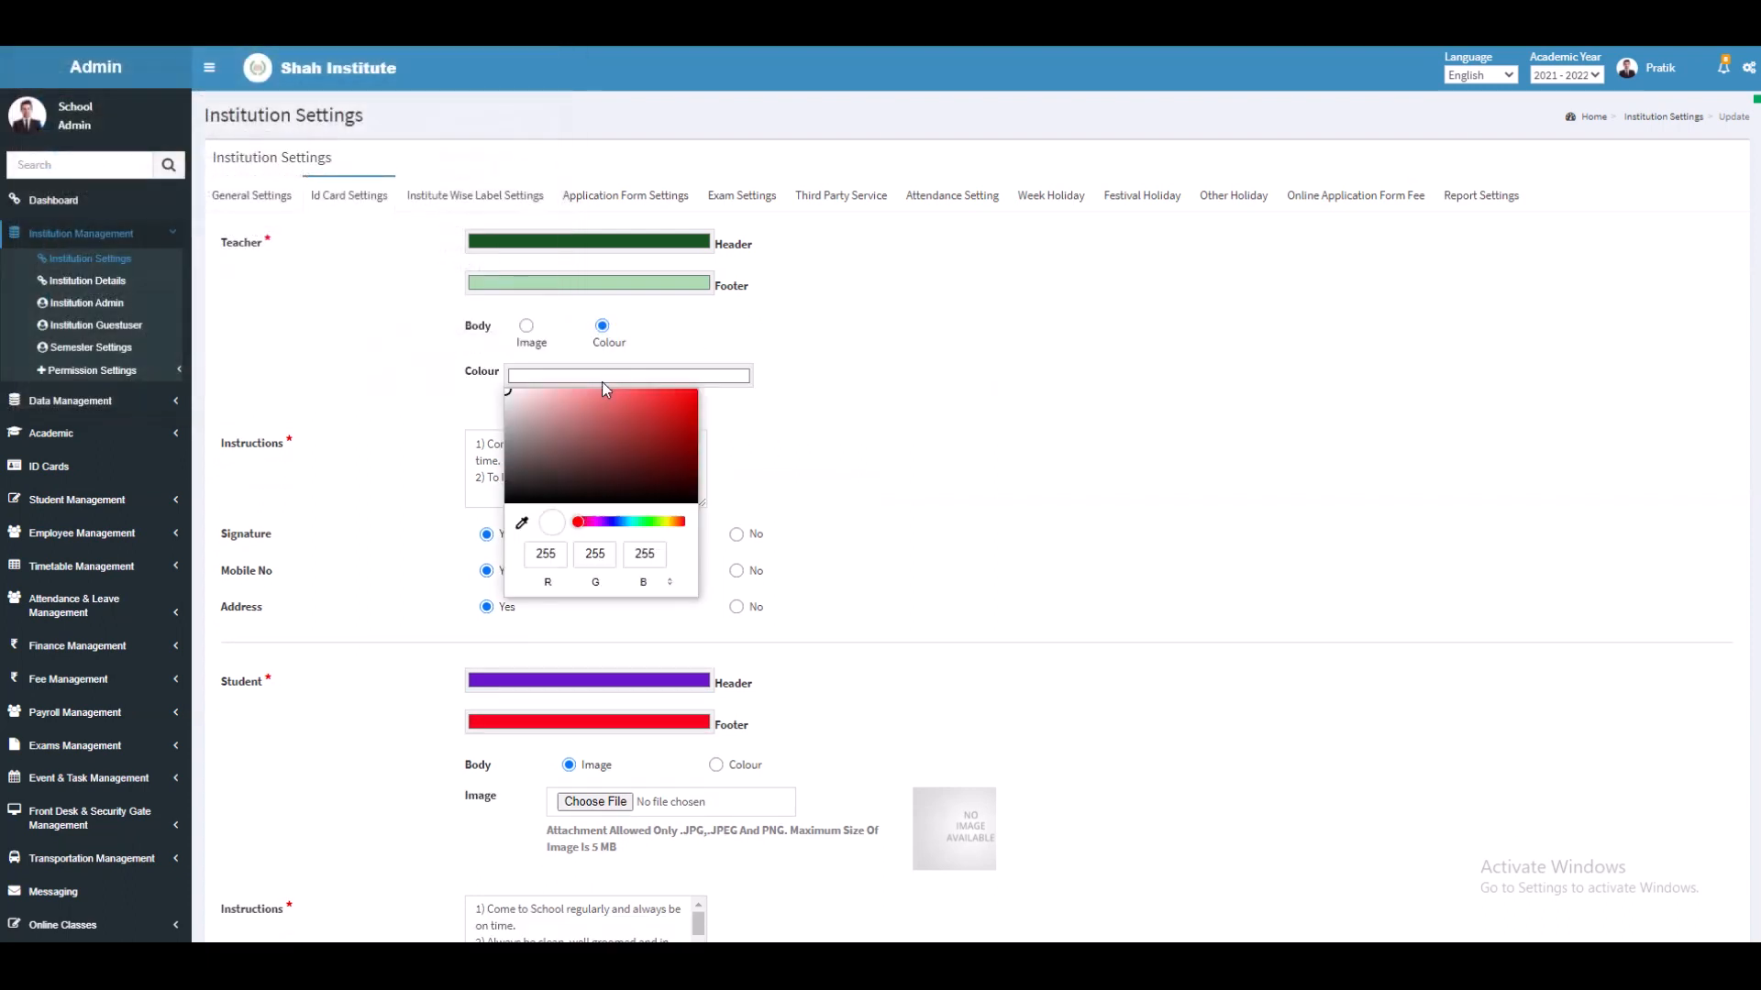
click(513, 404)
click(750, 392)
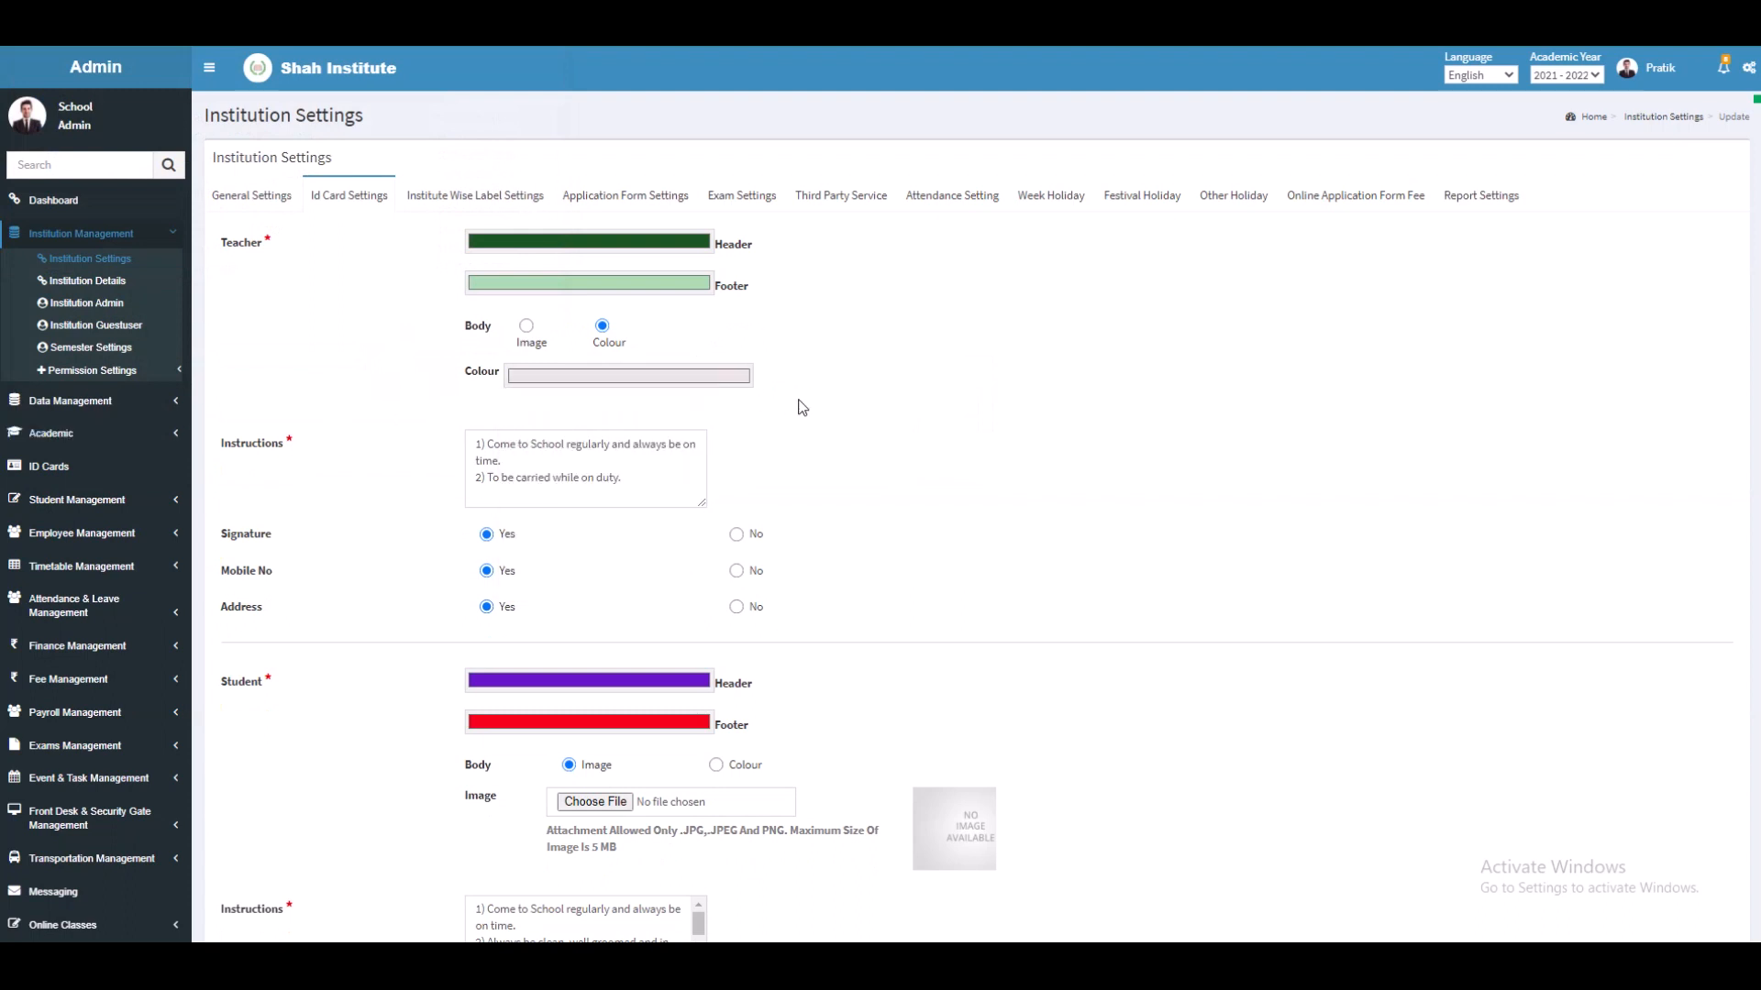
click(649, 468)
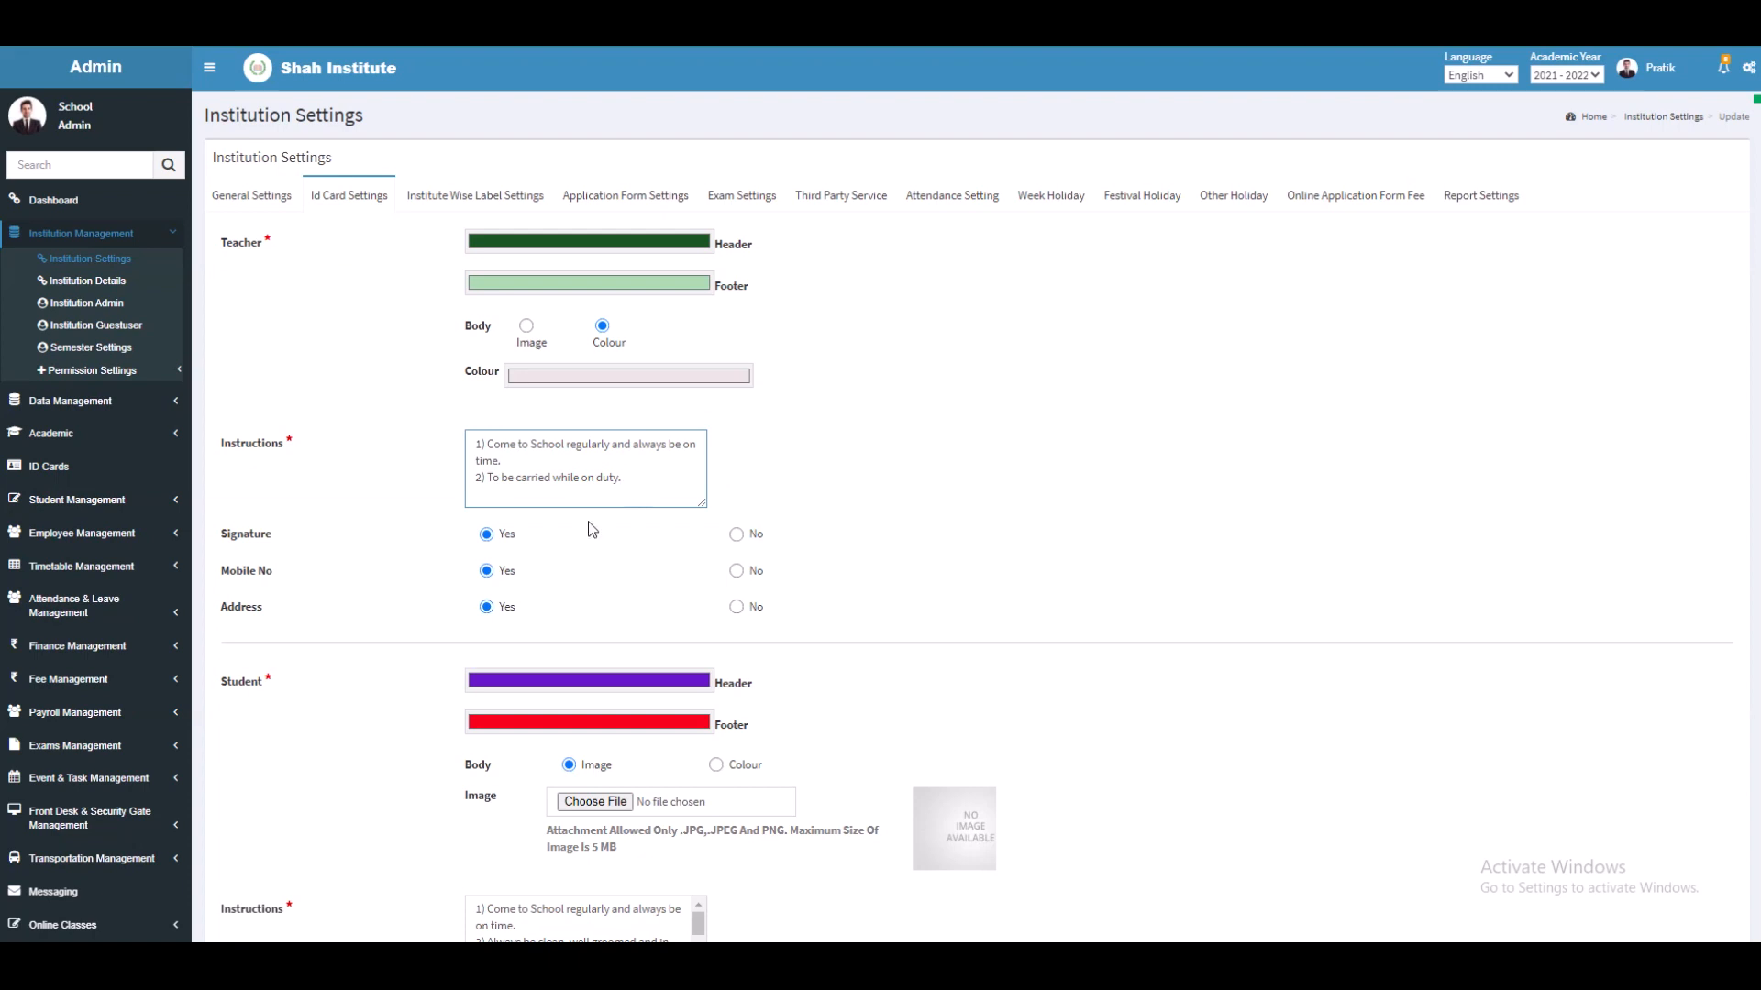
click(488, 537)
Step: Change the ID card Designation from Principal to teacher
scroll(951, 547, down, 4)
scroll(951, 550, down, 1)
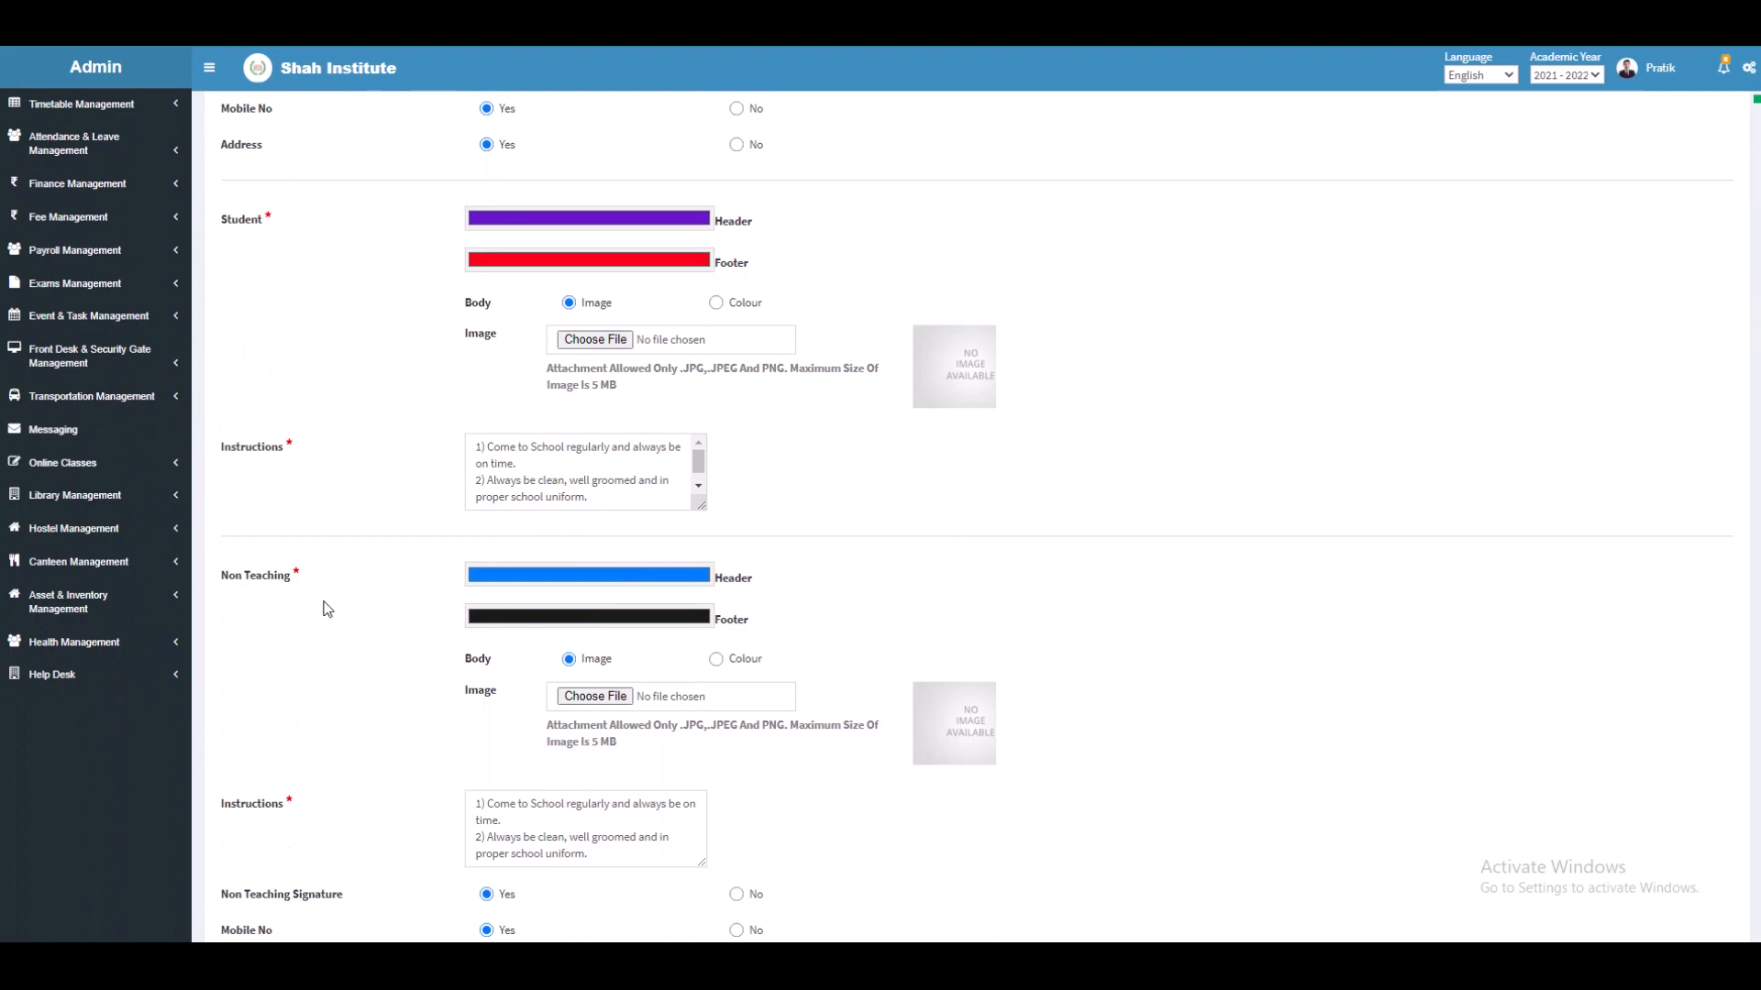
scroll(395, 559, down, 5)
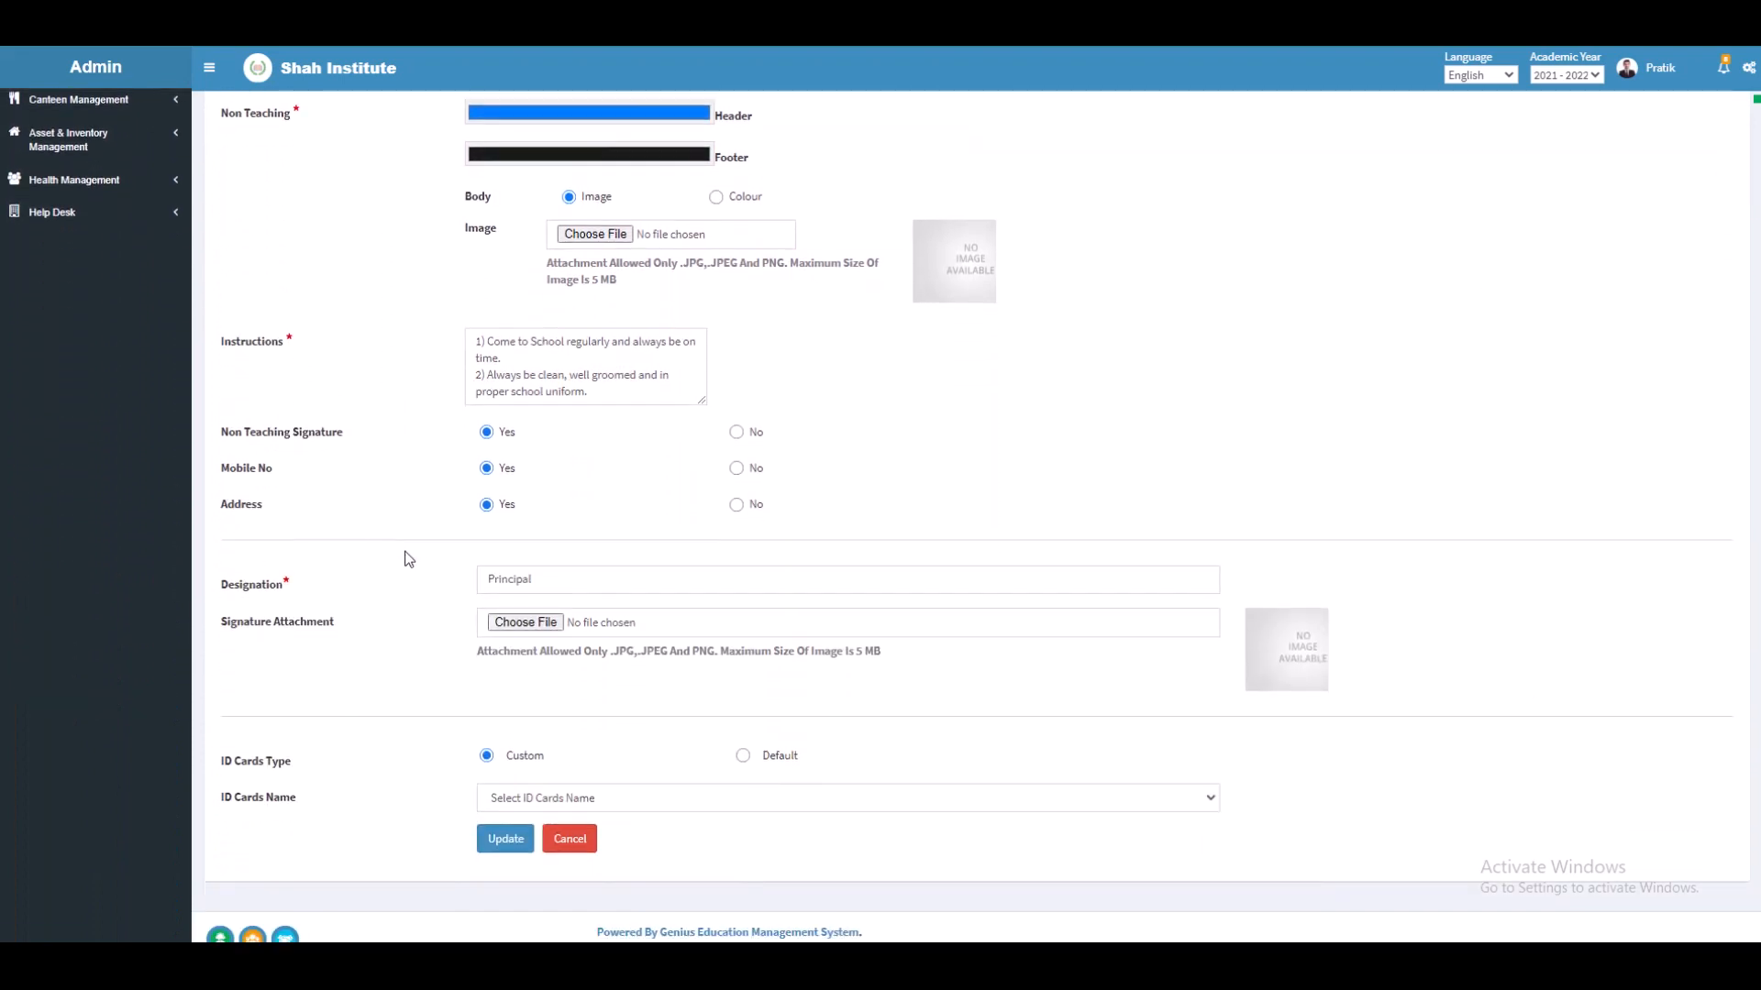
scroll(413, 560, down, 1)
click(541, 554)
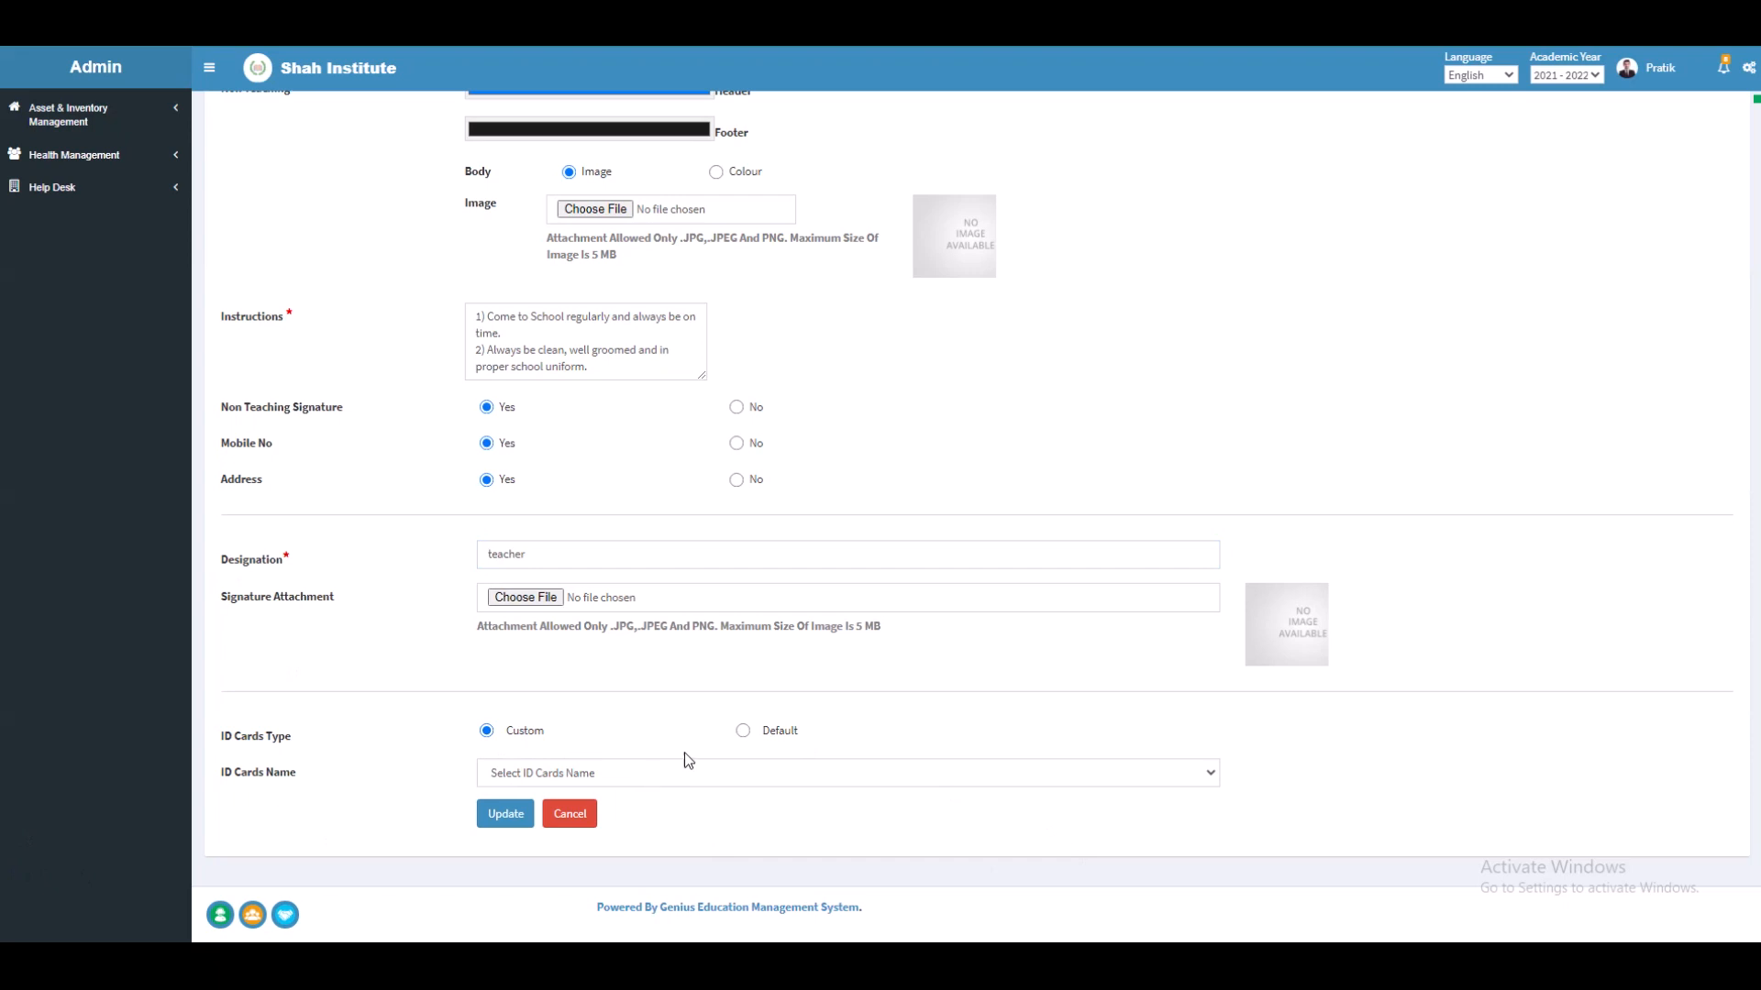
Step: Keep ID Cards Type on Custom and save the ID card settings
click(744, 732)
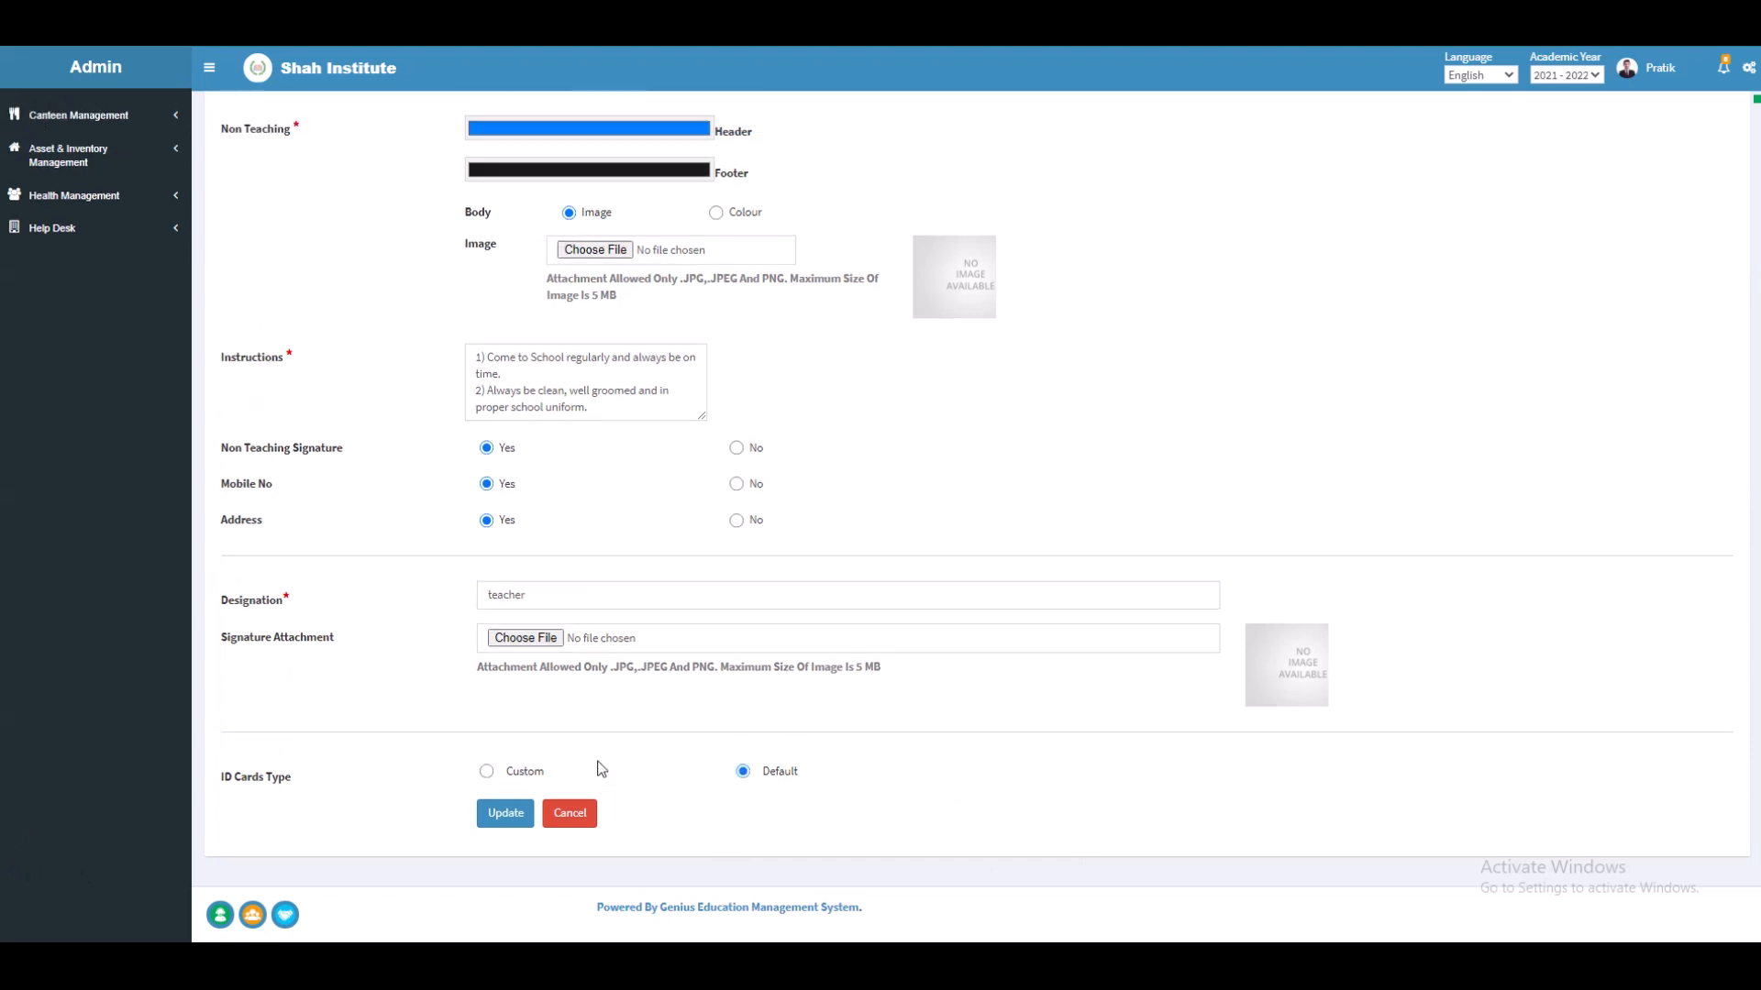
click(488, 773)
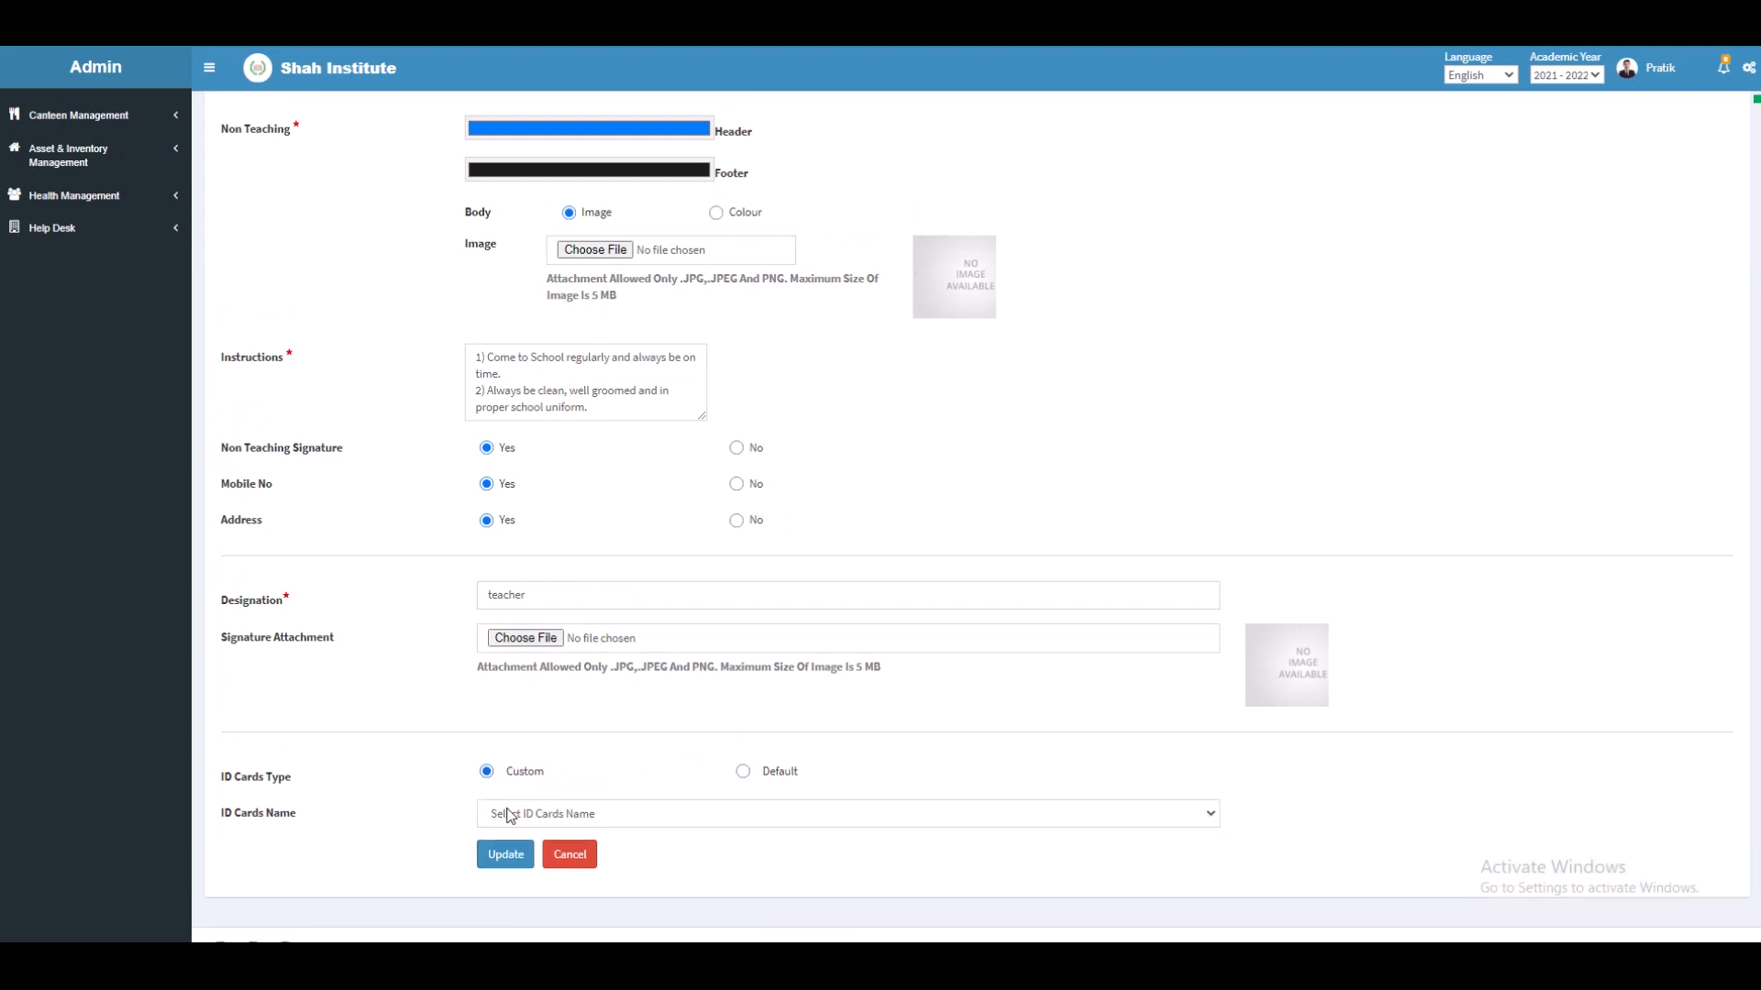
click(511, 816)
click(442, 853)
click(506, 857)
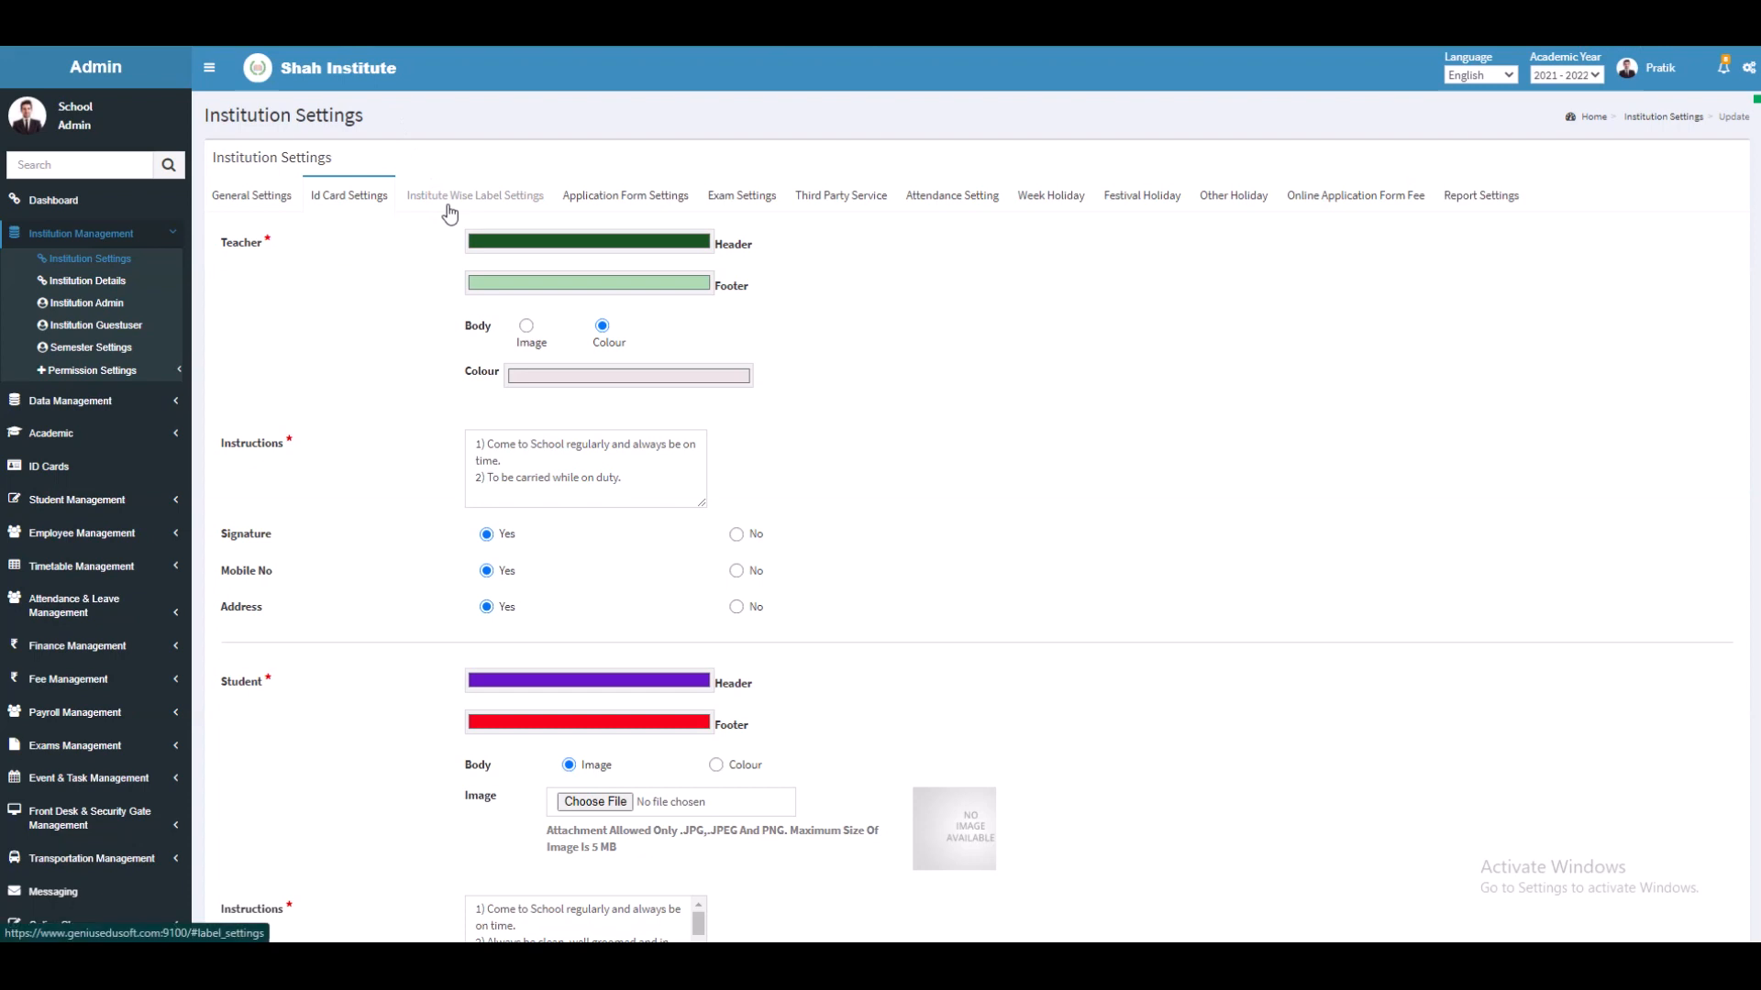
Step: Replace Department, Class, Section, Teacher, caste and IFSC labels with Stream, Course, Batch, Faculty, Denomination, Bank Code, plus GR.No; update
click(447, 196)
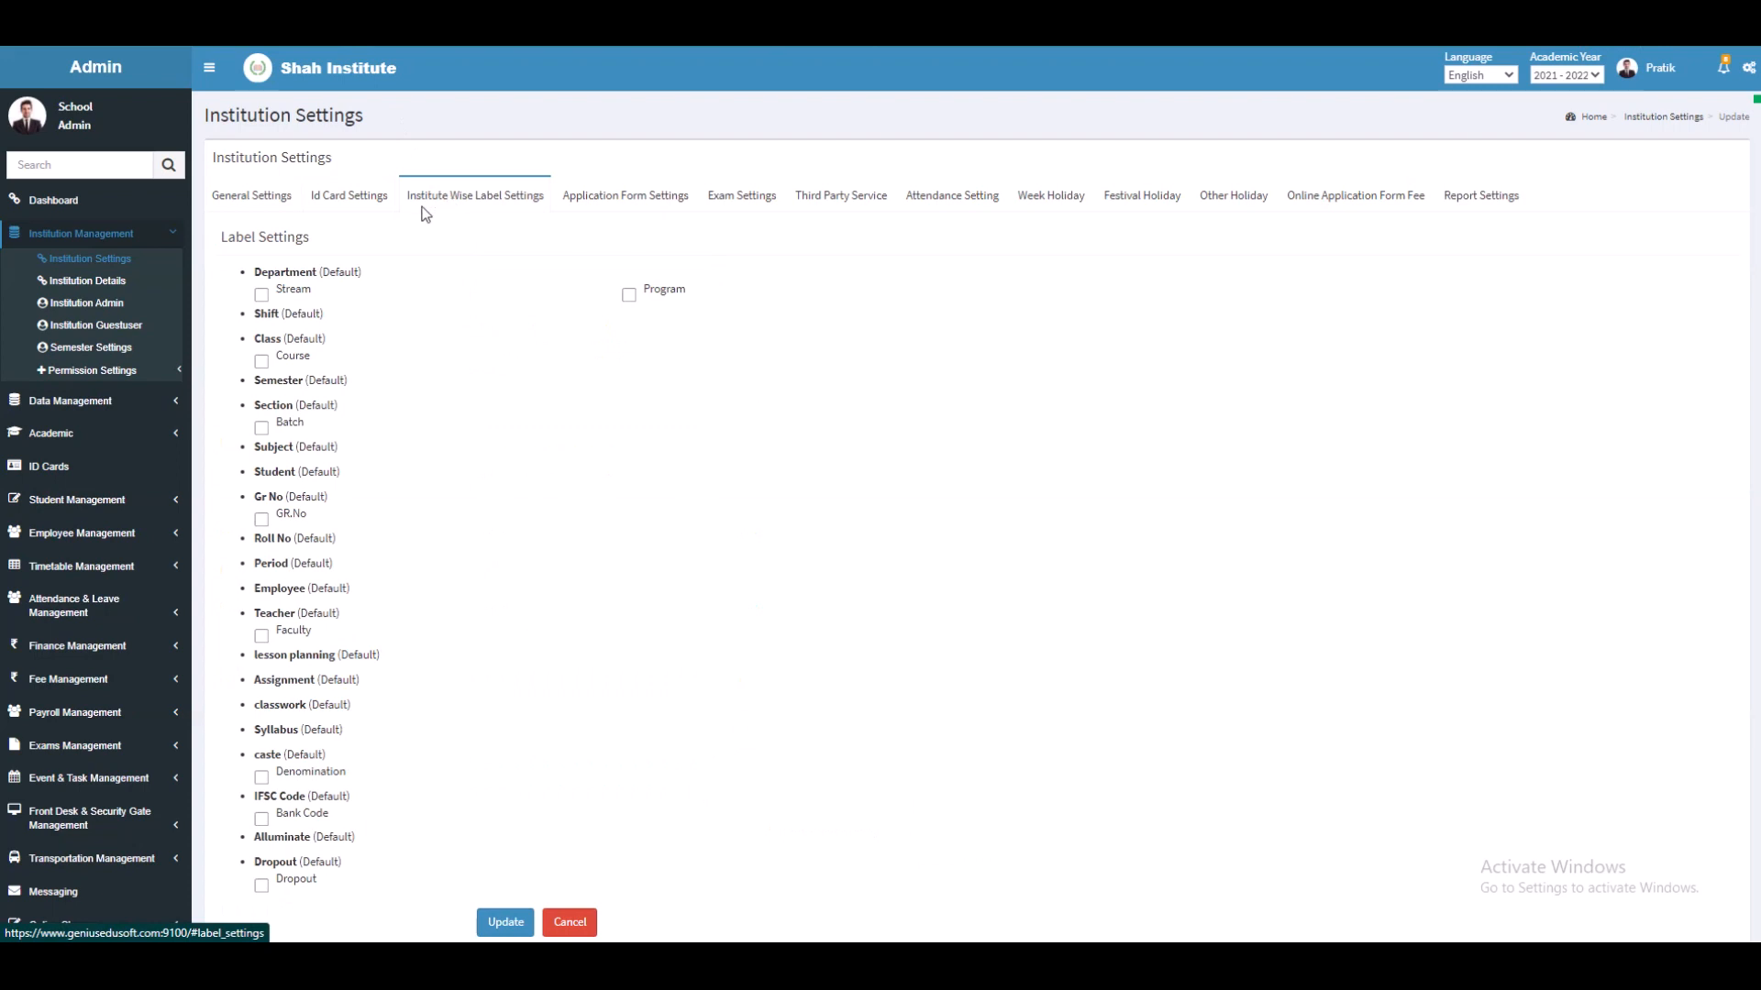
click(265, 298)
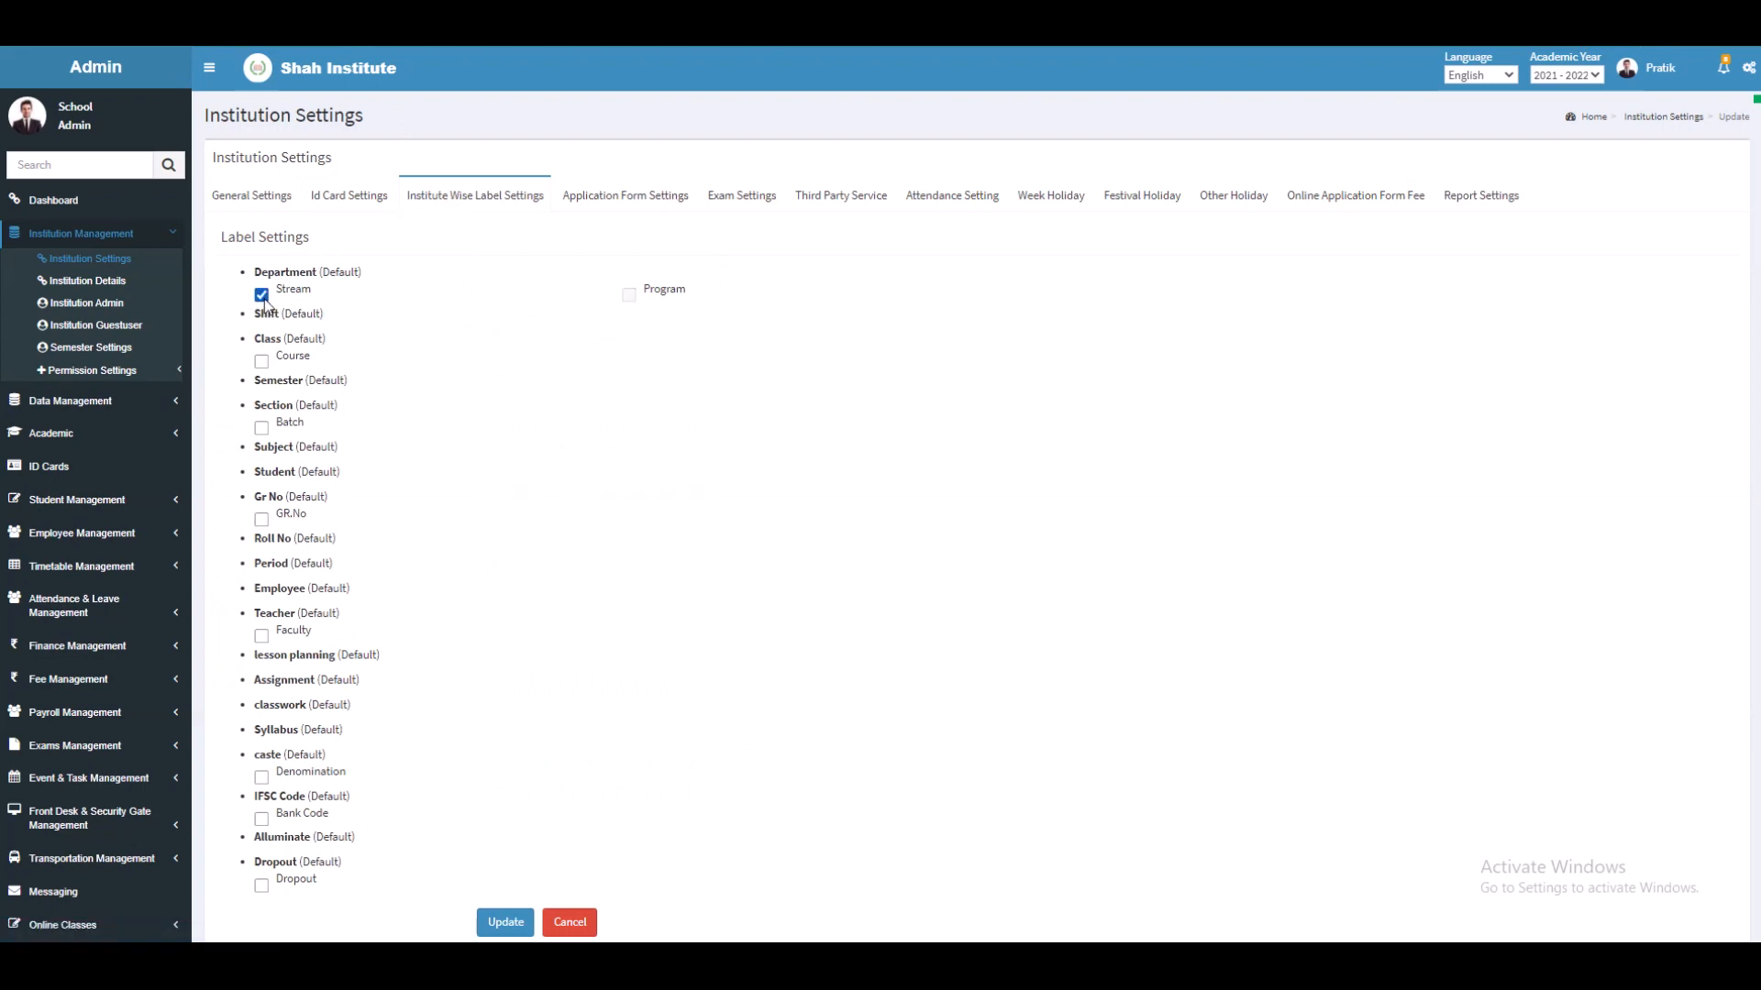
click(260, 364)
click(262, 428)
click(263, 521)
click(262, 638)
click(261, 779)
click(261, 820)
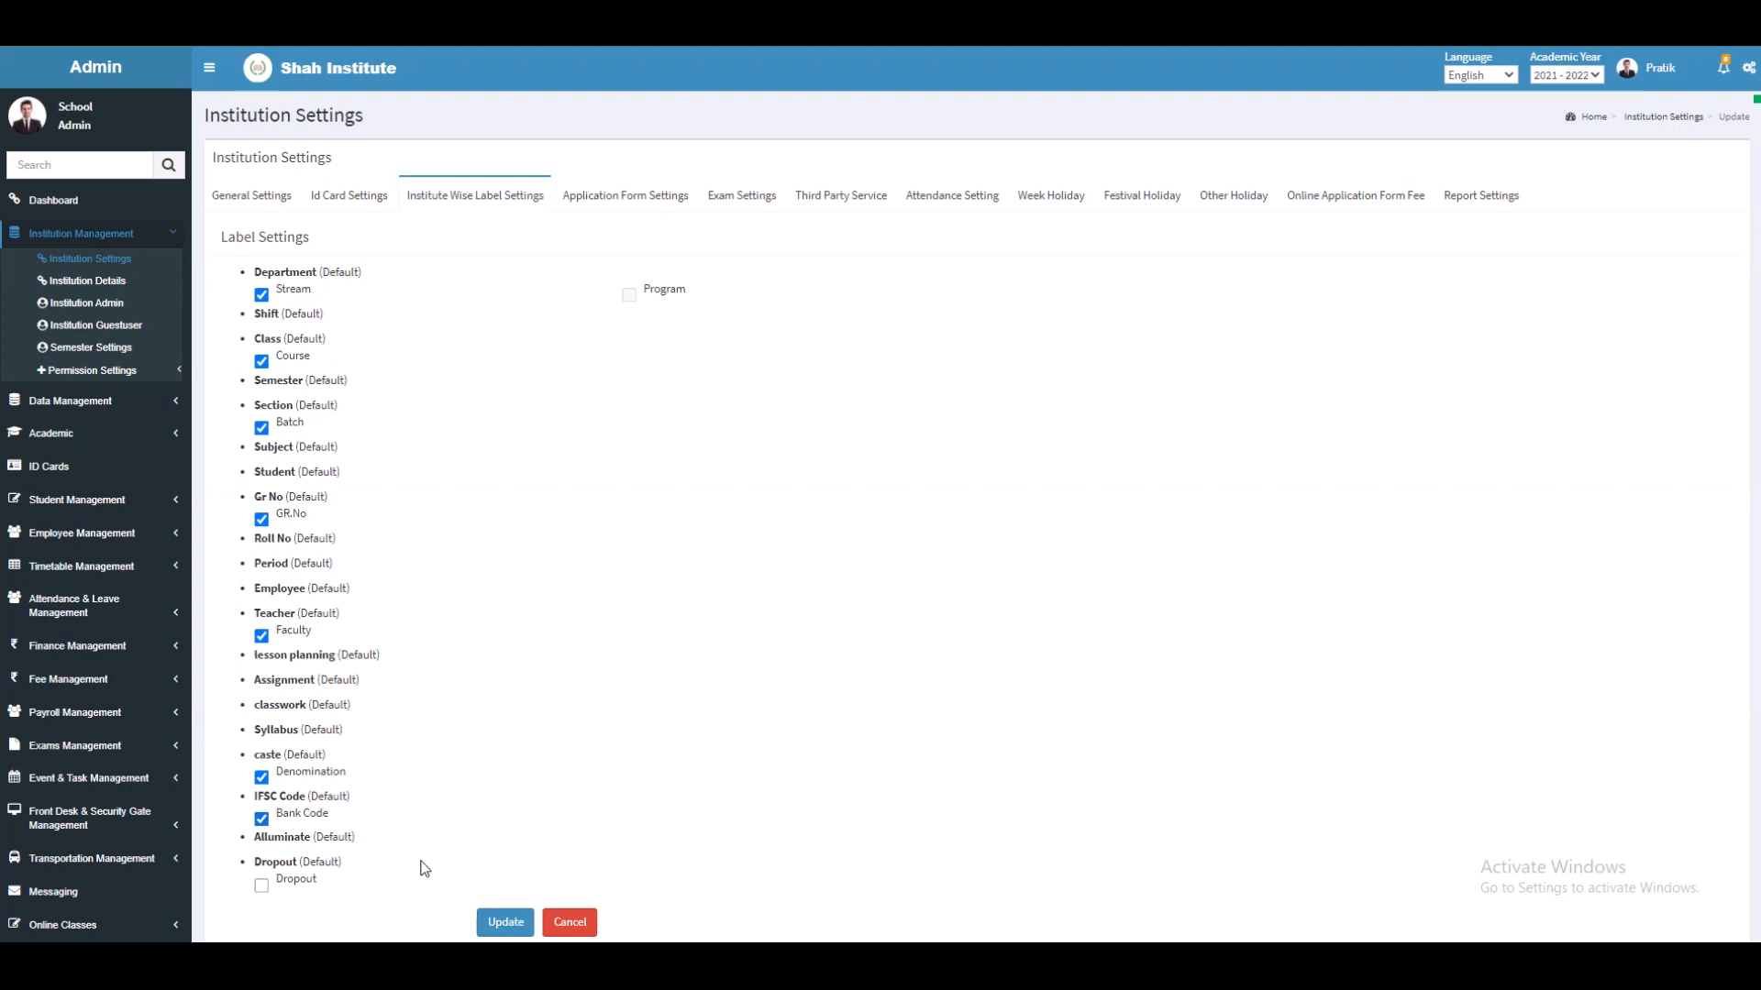
click(493, 931)
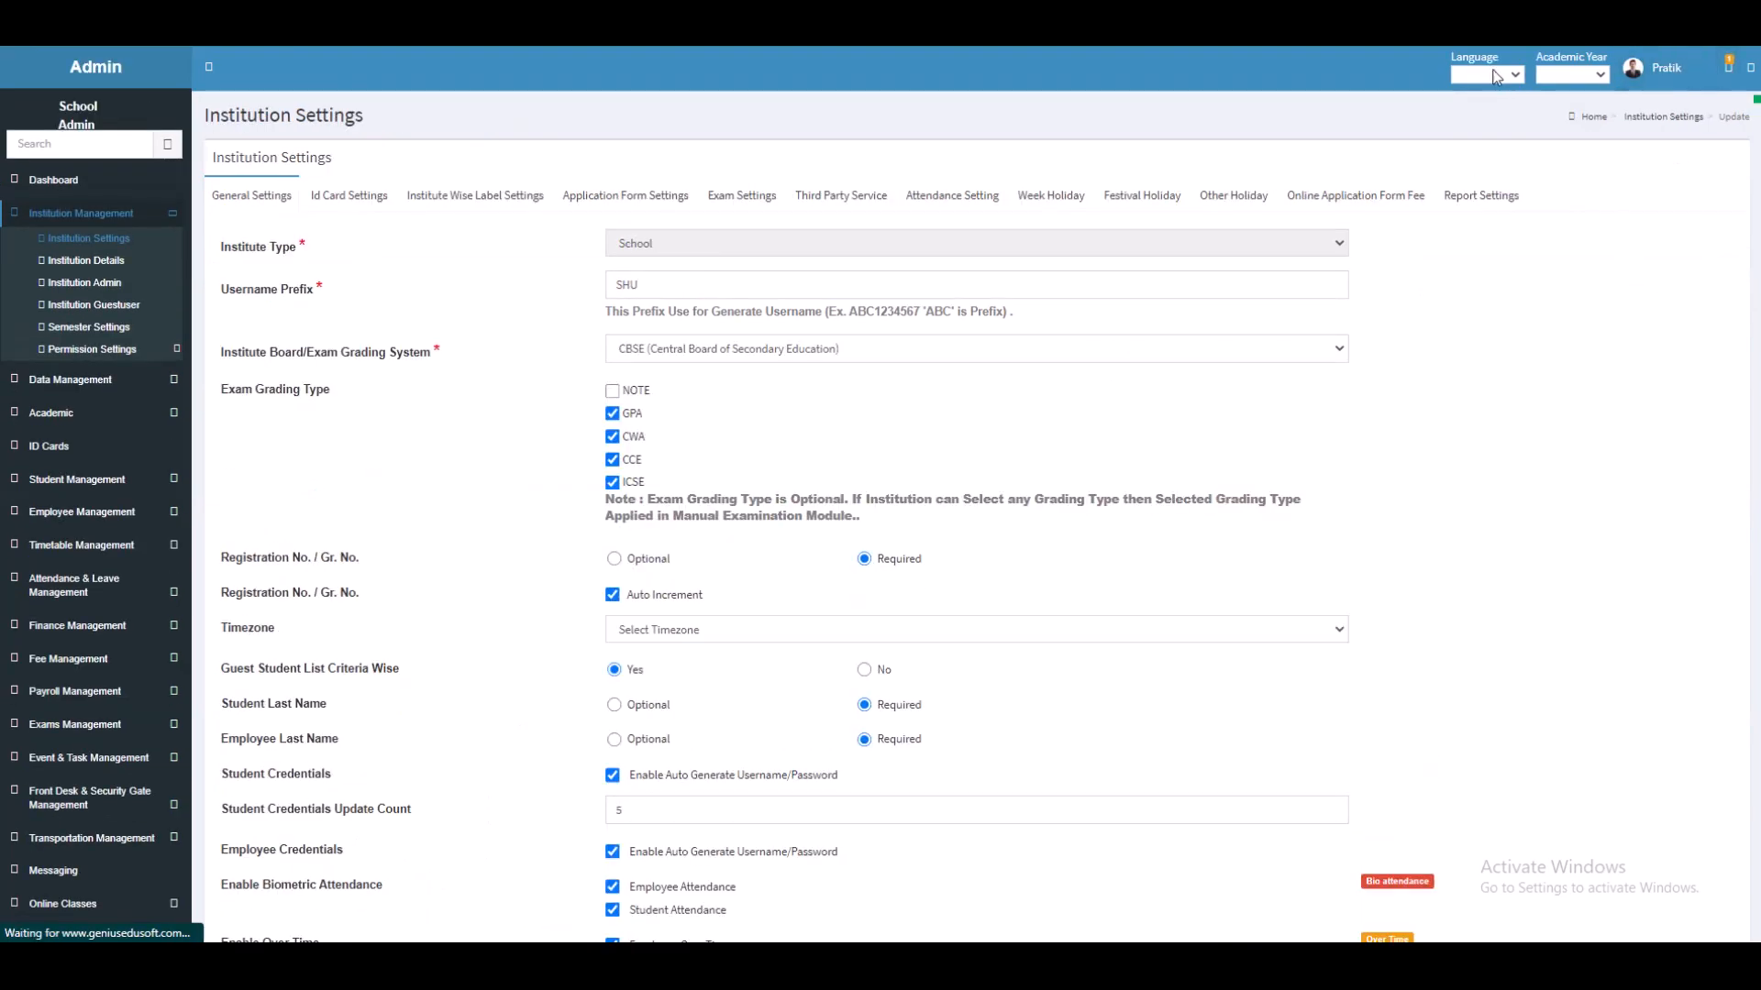
Step: In Application Form Settings, leave the teal Institute Name Title colour unchanged and Update
click(638, 205)
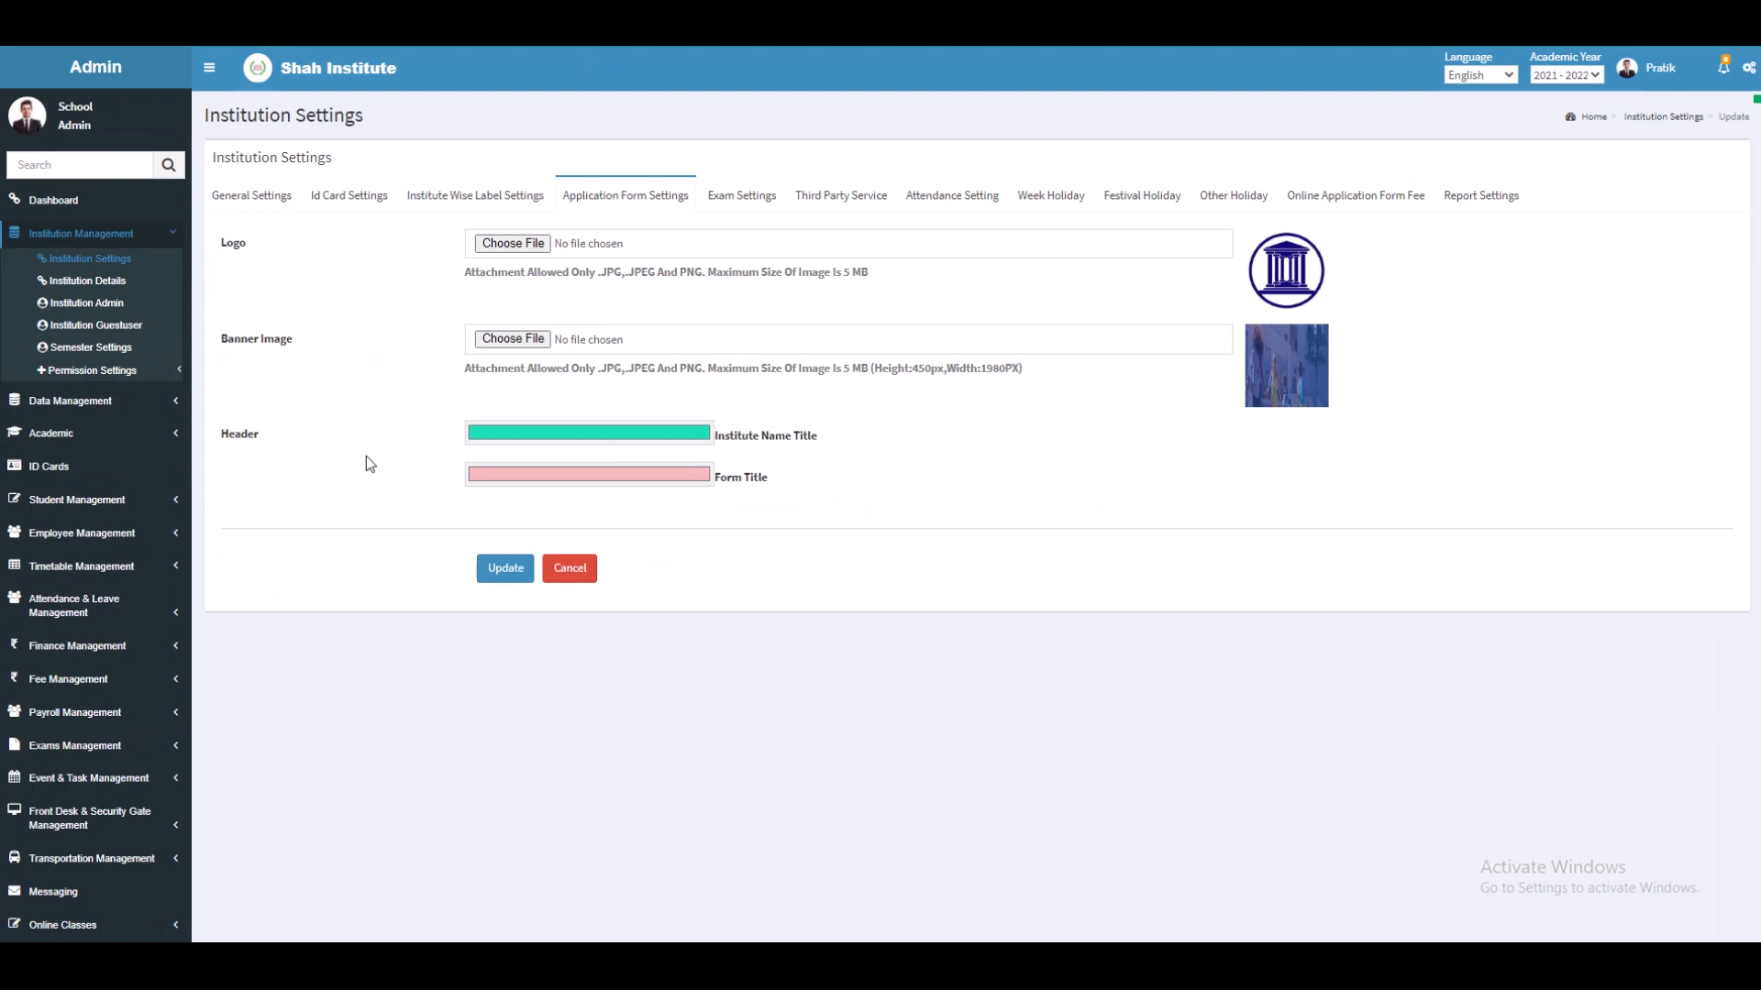
click(528, 434)
click(414, 489)
click(525, 570)
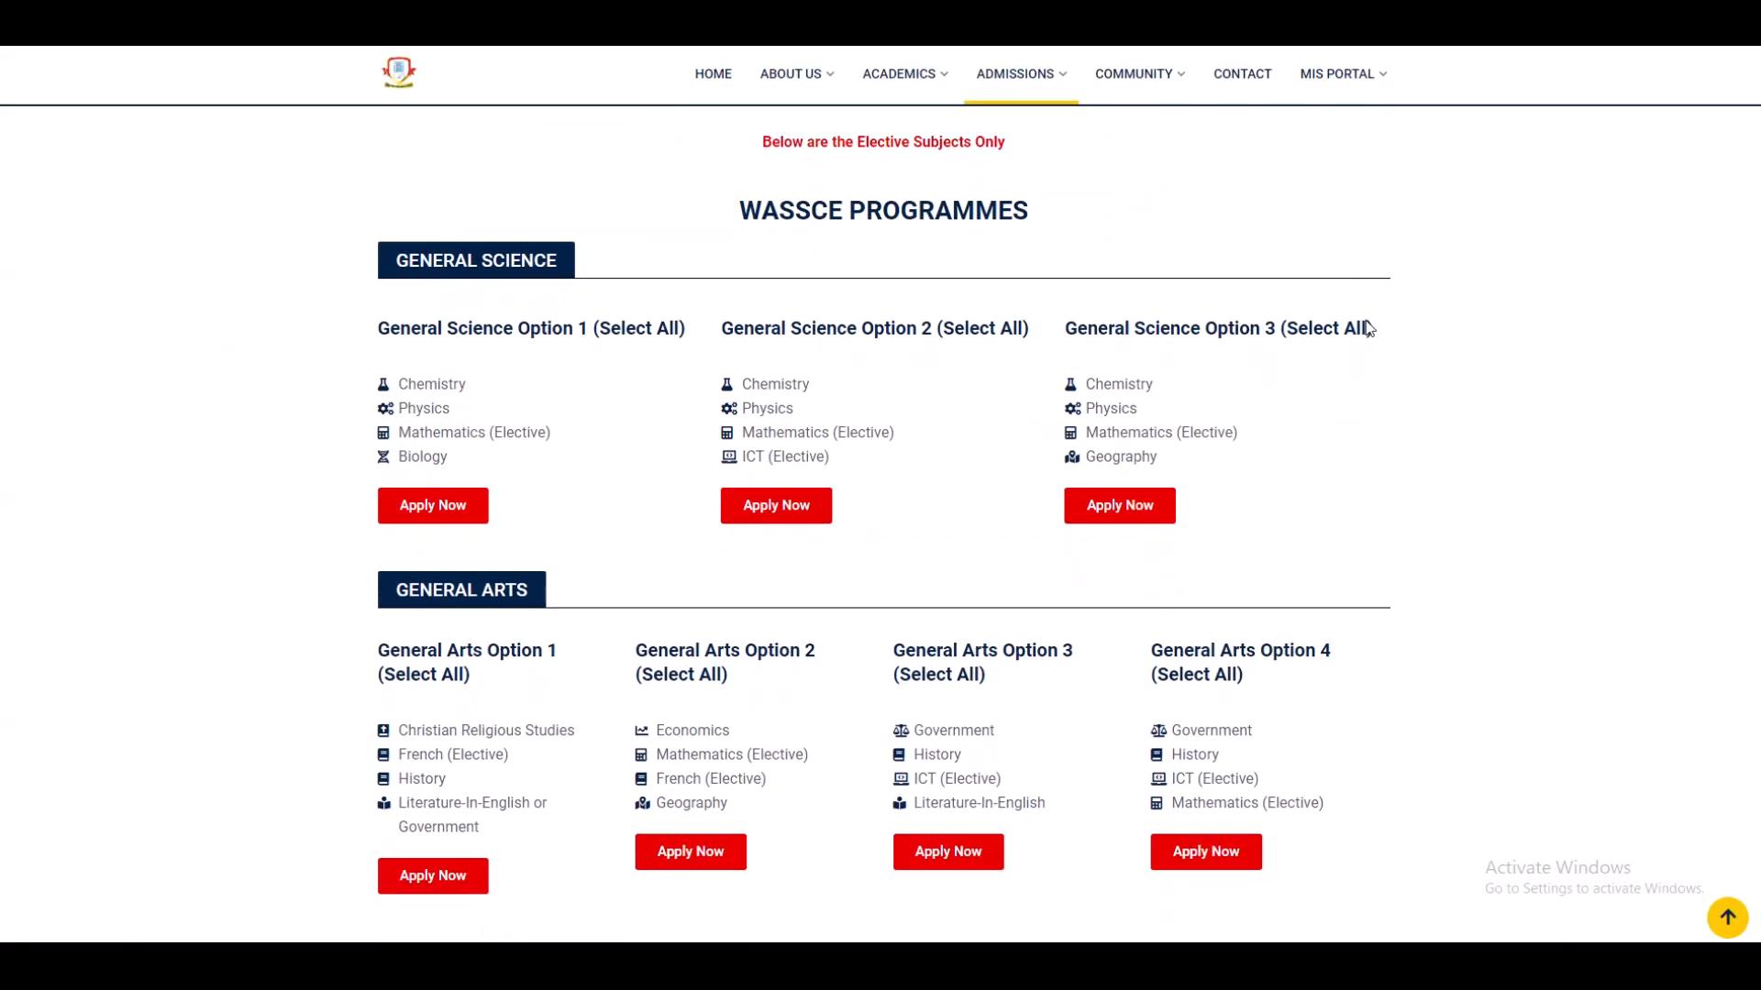
Step: Start an admission application for a course option and submit the verification code to reach the form
scroll(1366, 328, down, 3)
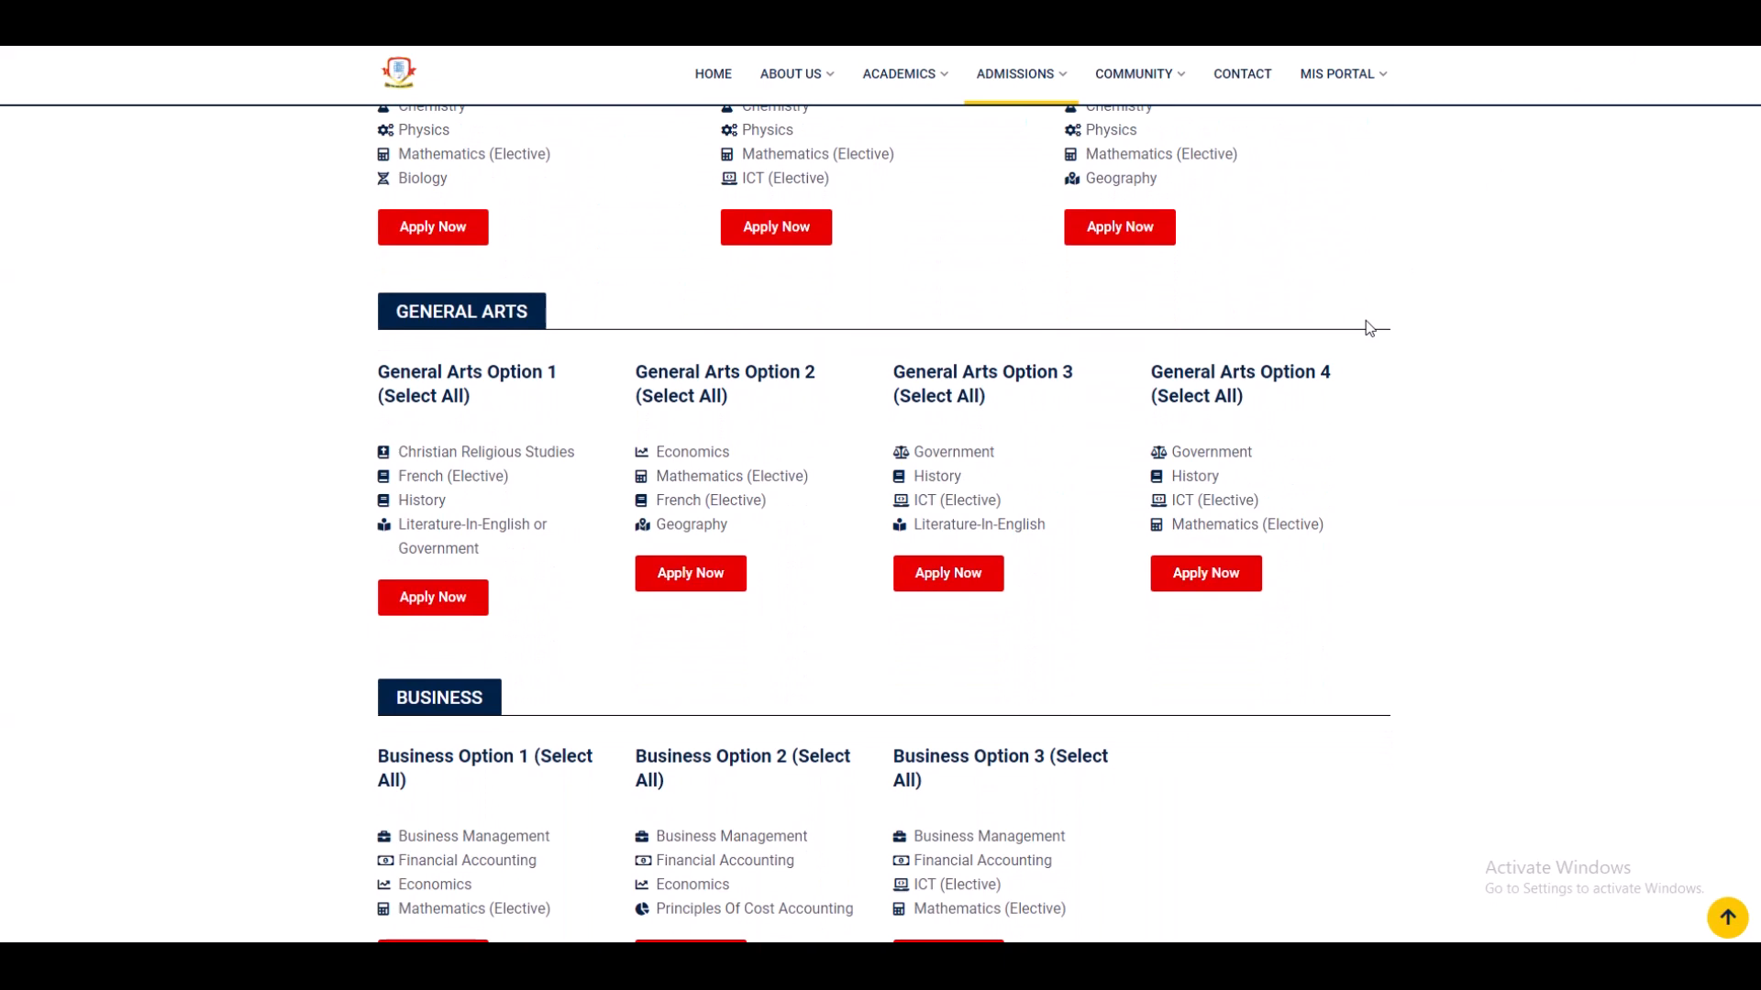
click(811, 229)
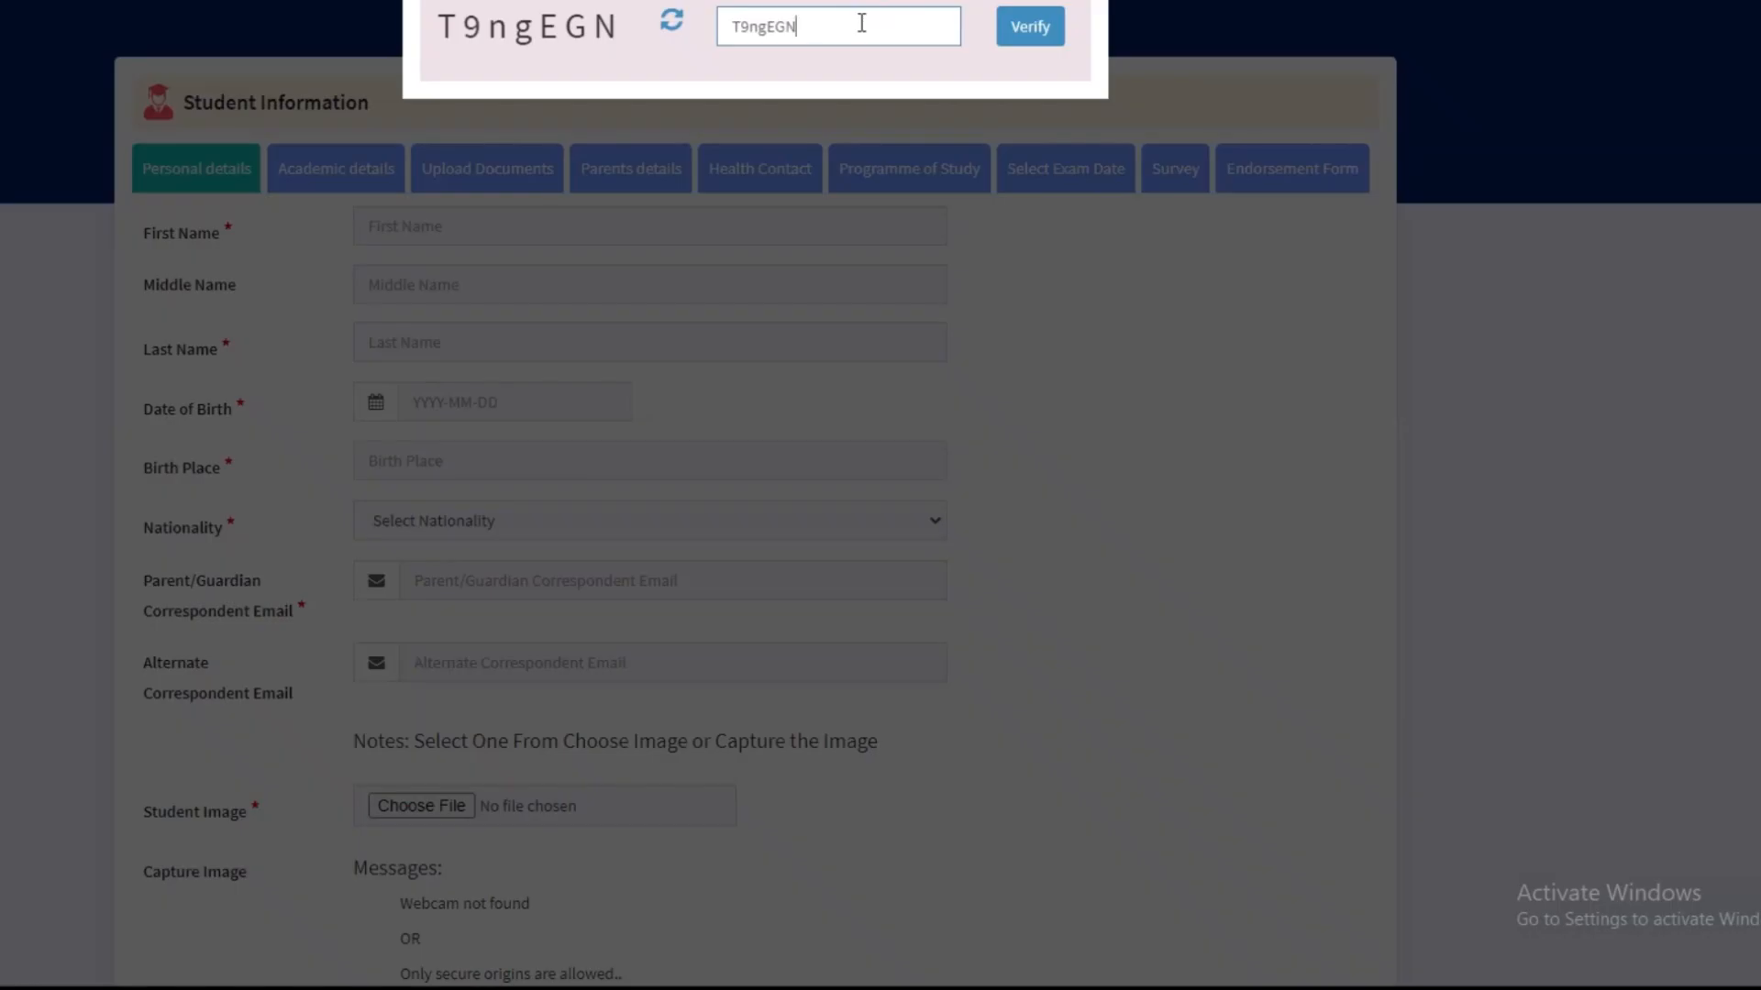
click(1036, 32)
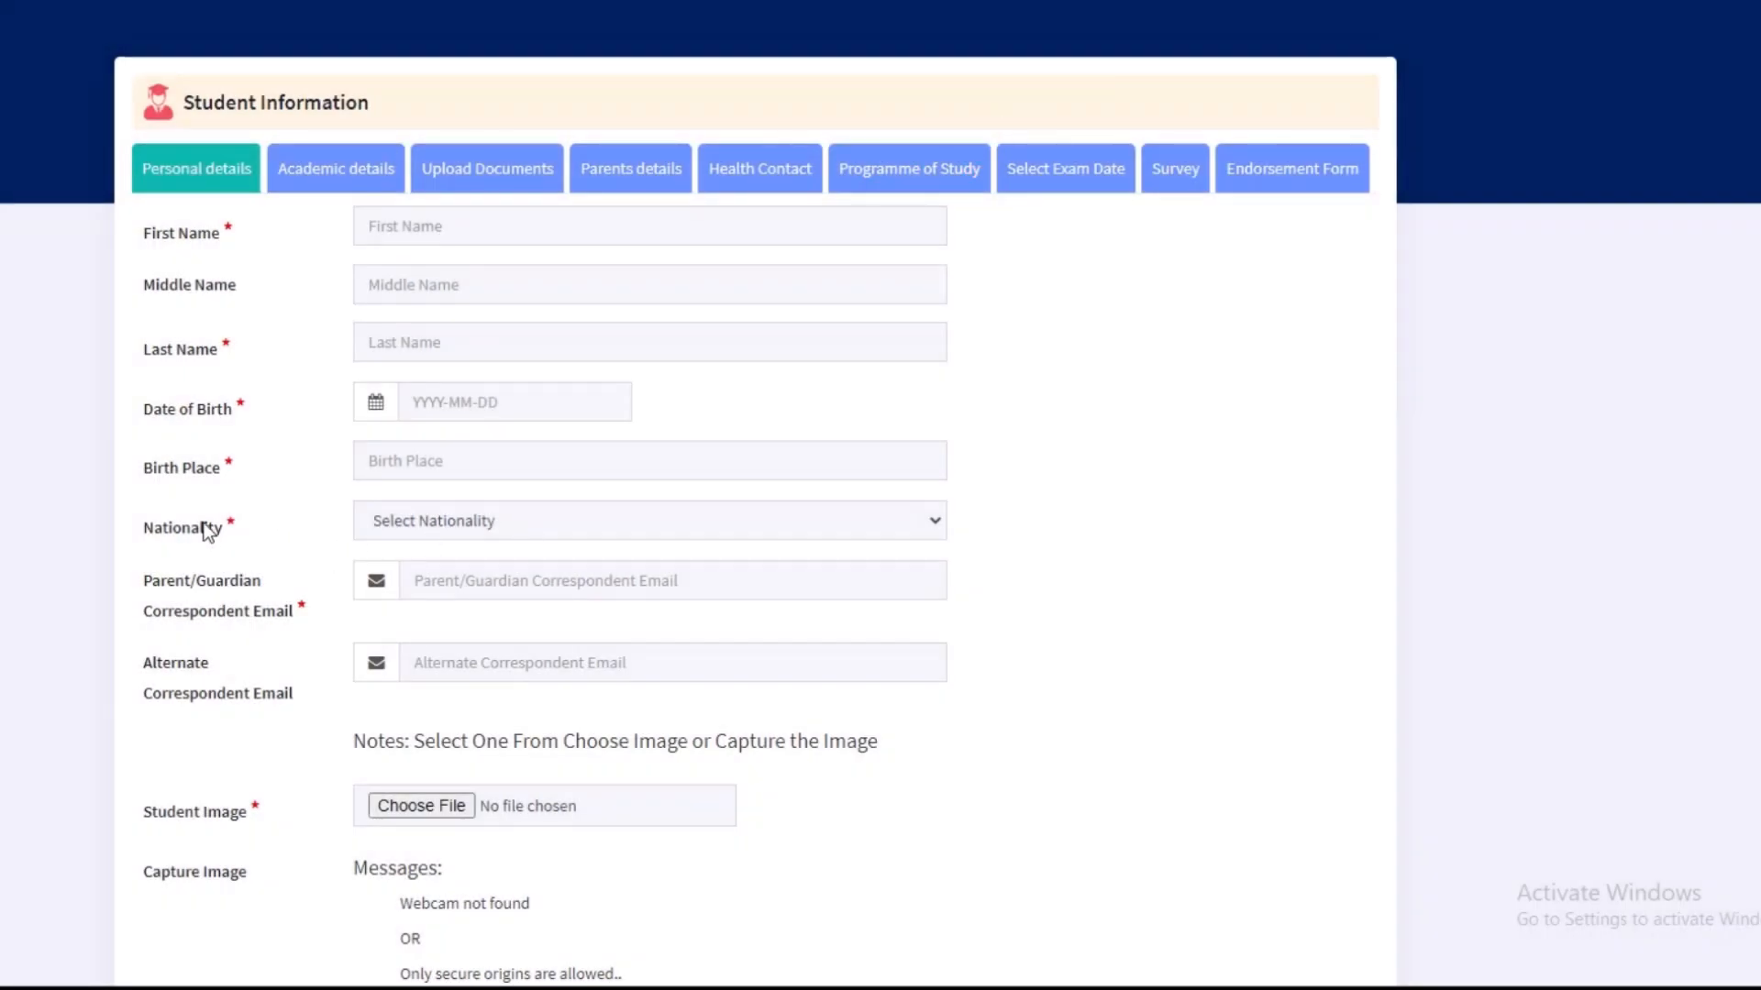
Step: Step through the Academic, Upload Documents, Parents details, Health Contact, Programme of Study and Endorsement Form sections
click(360, 172)
click(485, 169)
click(642, 169)
click(775, 165)
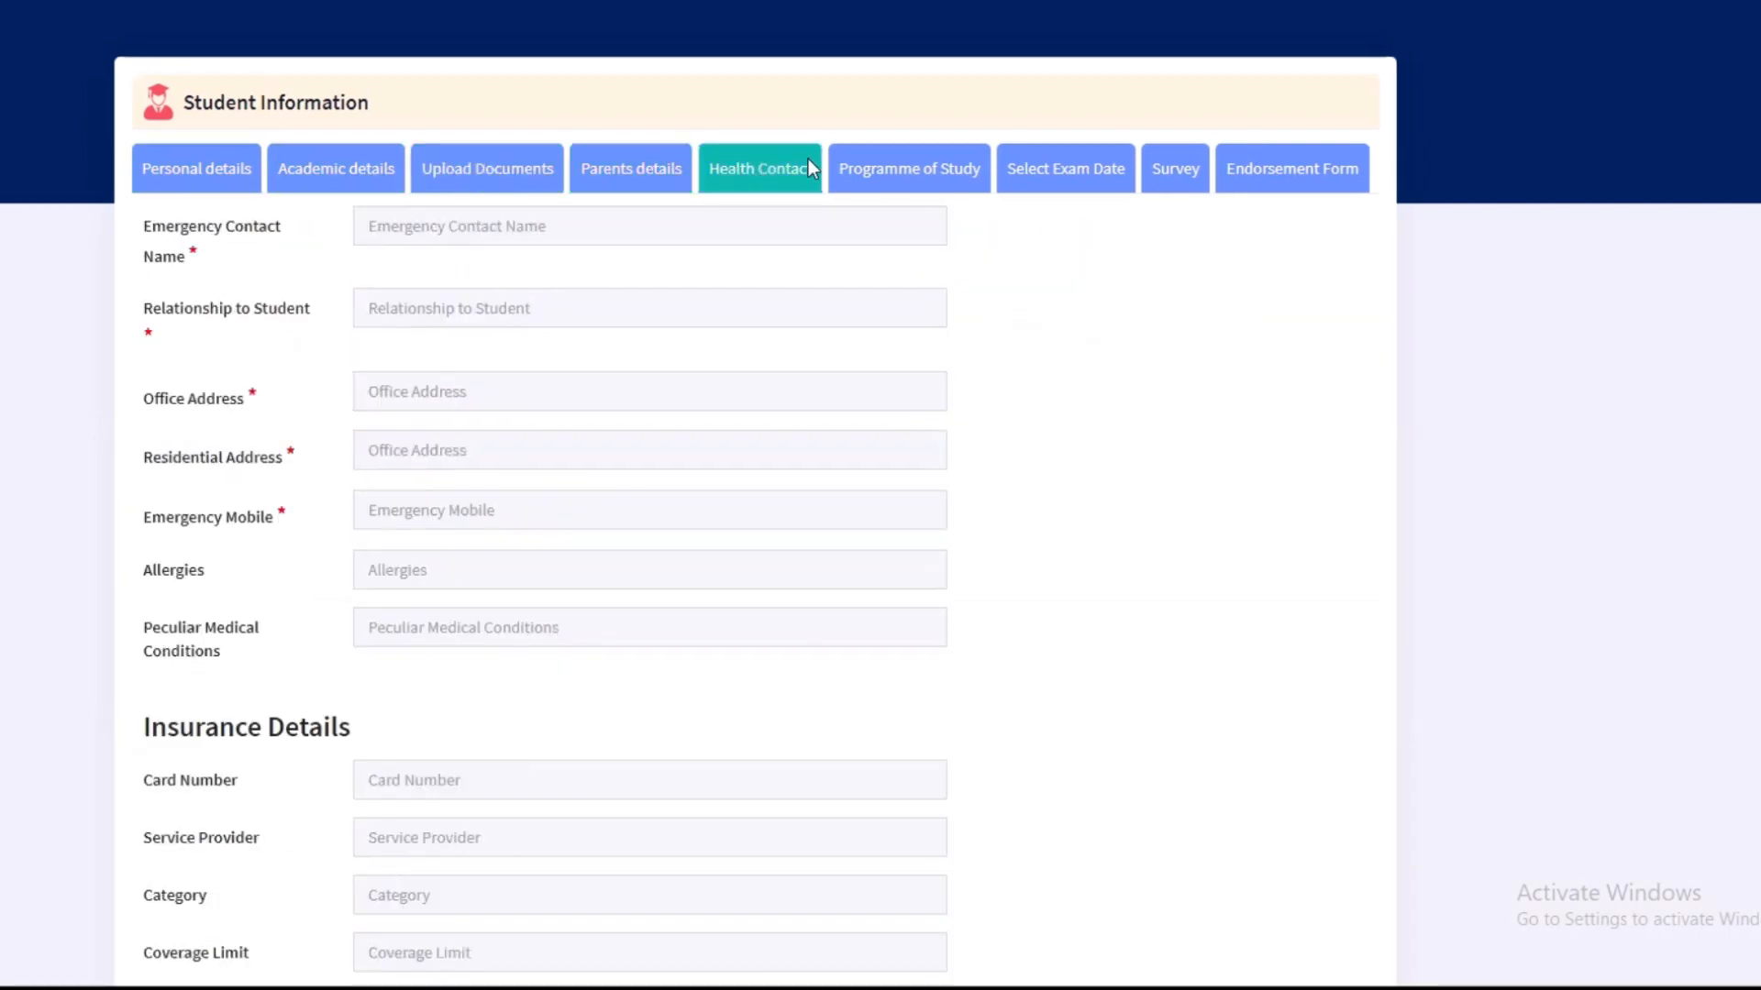
click(917, 167)
click(1284, 170)
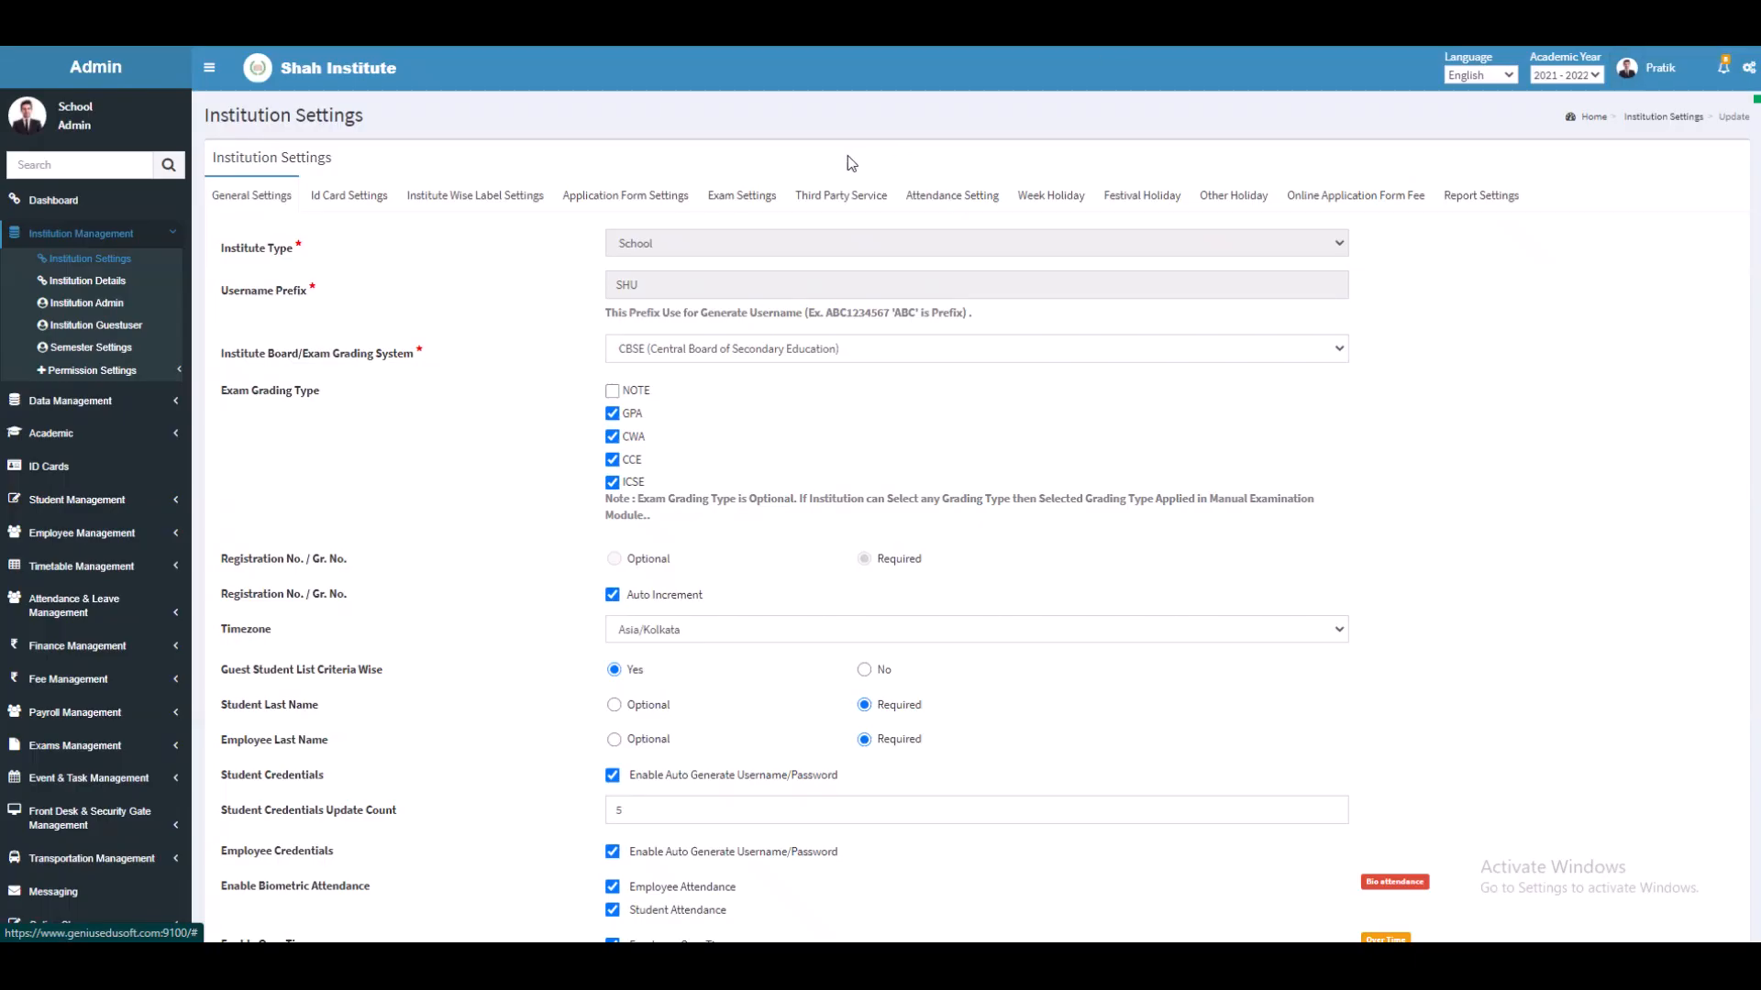
Step: Review Exam Settings default grades: A+ 80 Excellent, B+ 60 Average, C+ 50, F Fail
click(745, 192)
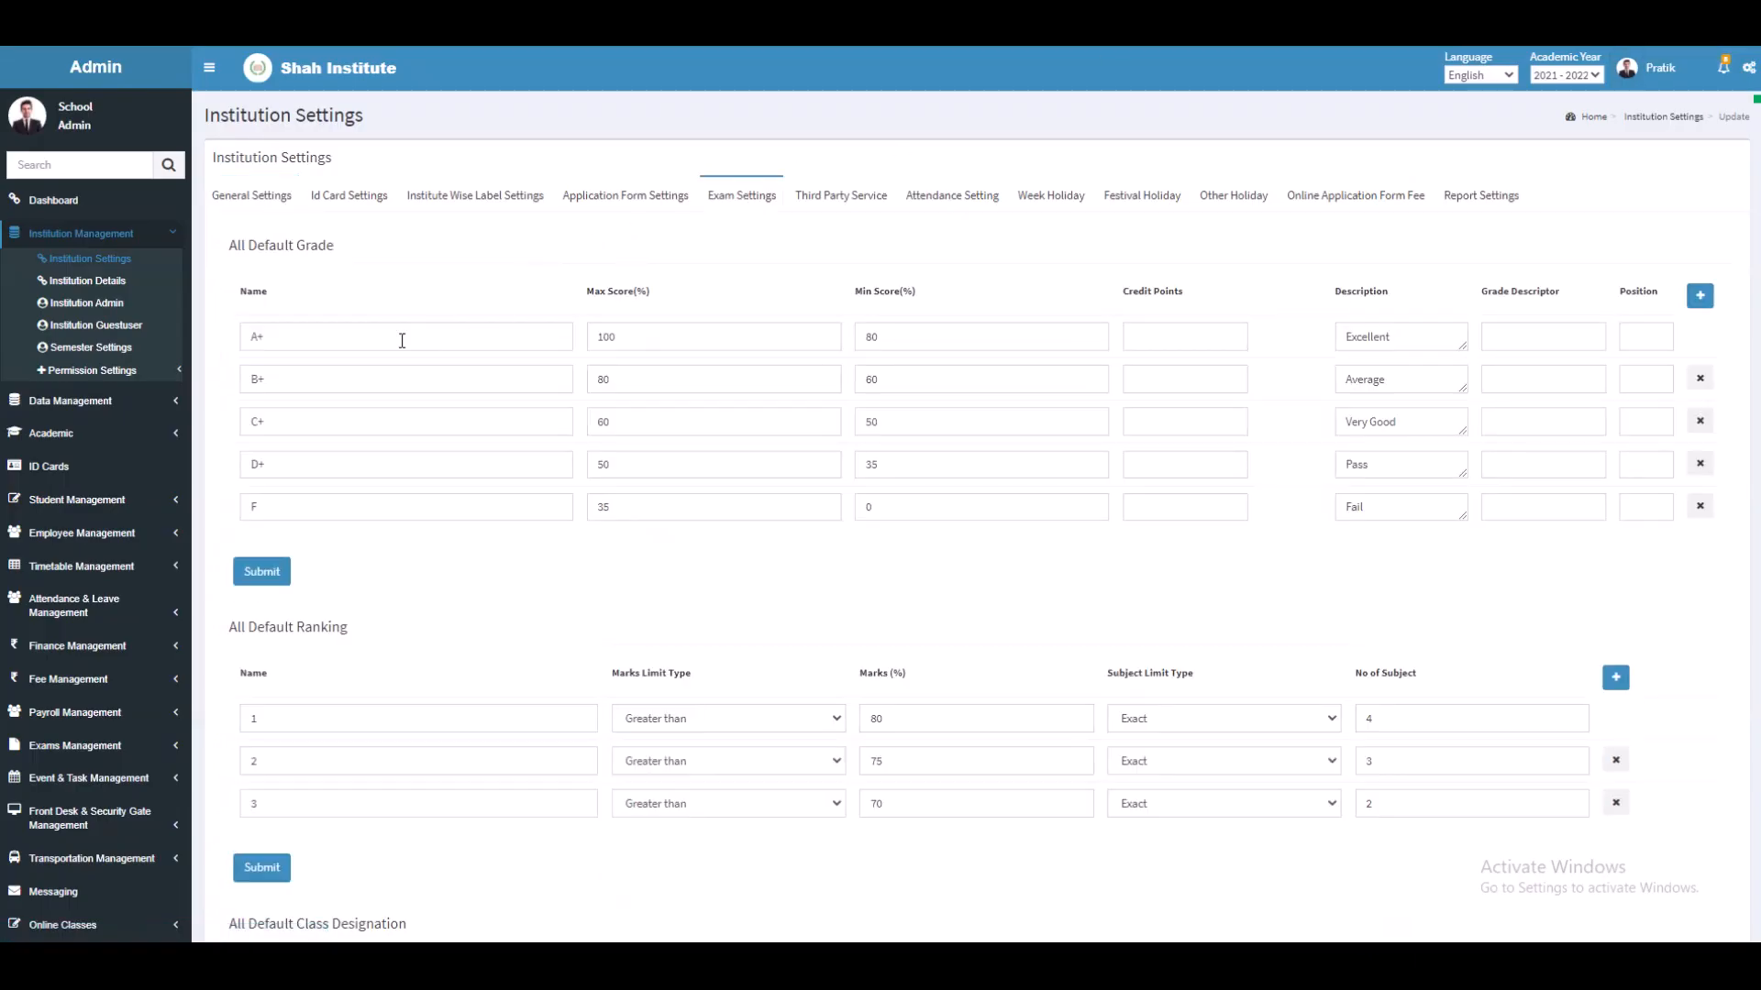
click(288, 338)
click(902, 339)
click(1423, 339)
click(368, 380)
click(980, 384)
click(1423, 375)
click(428, 418)
click(994, 420)
click(1392, 512)
click(1278, 589)
Step: Review rankings 2 and 3 with marks 75 and 70, their subject counts and names
scroll(1278, 589, down, 3)
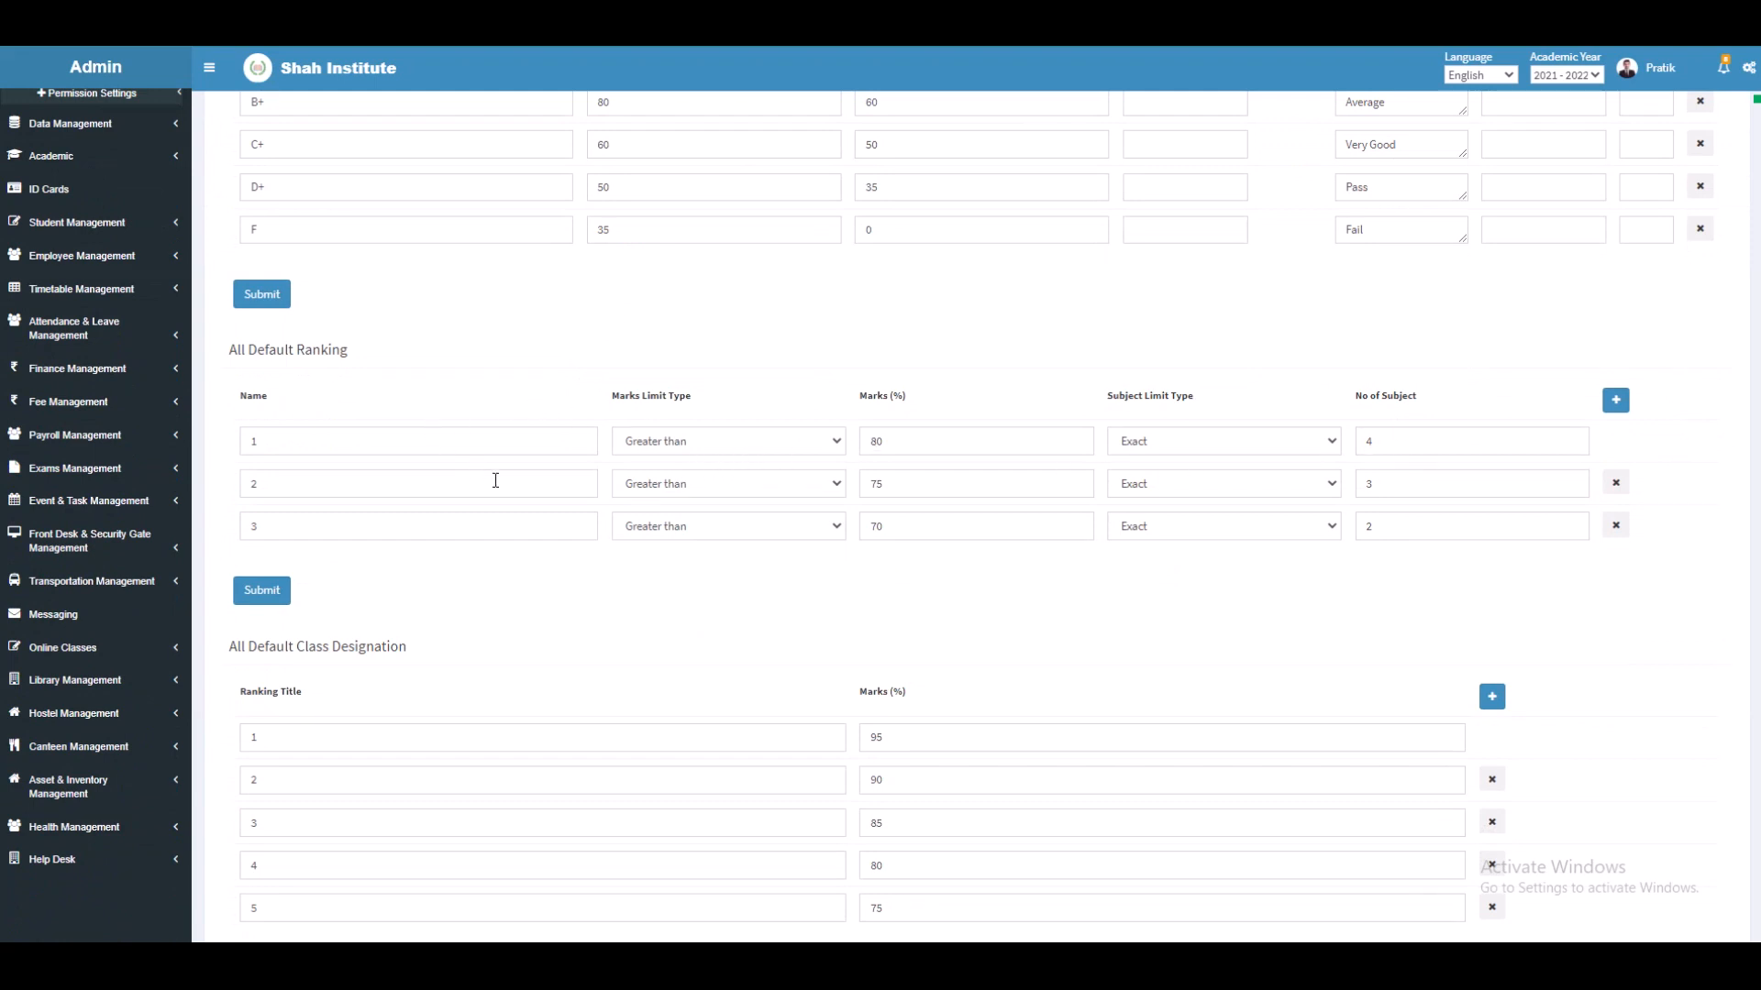
click(918, 486)
click(1386, 493)
click(336, 496)
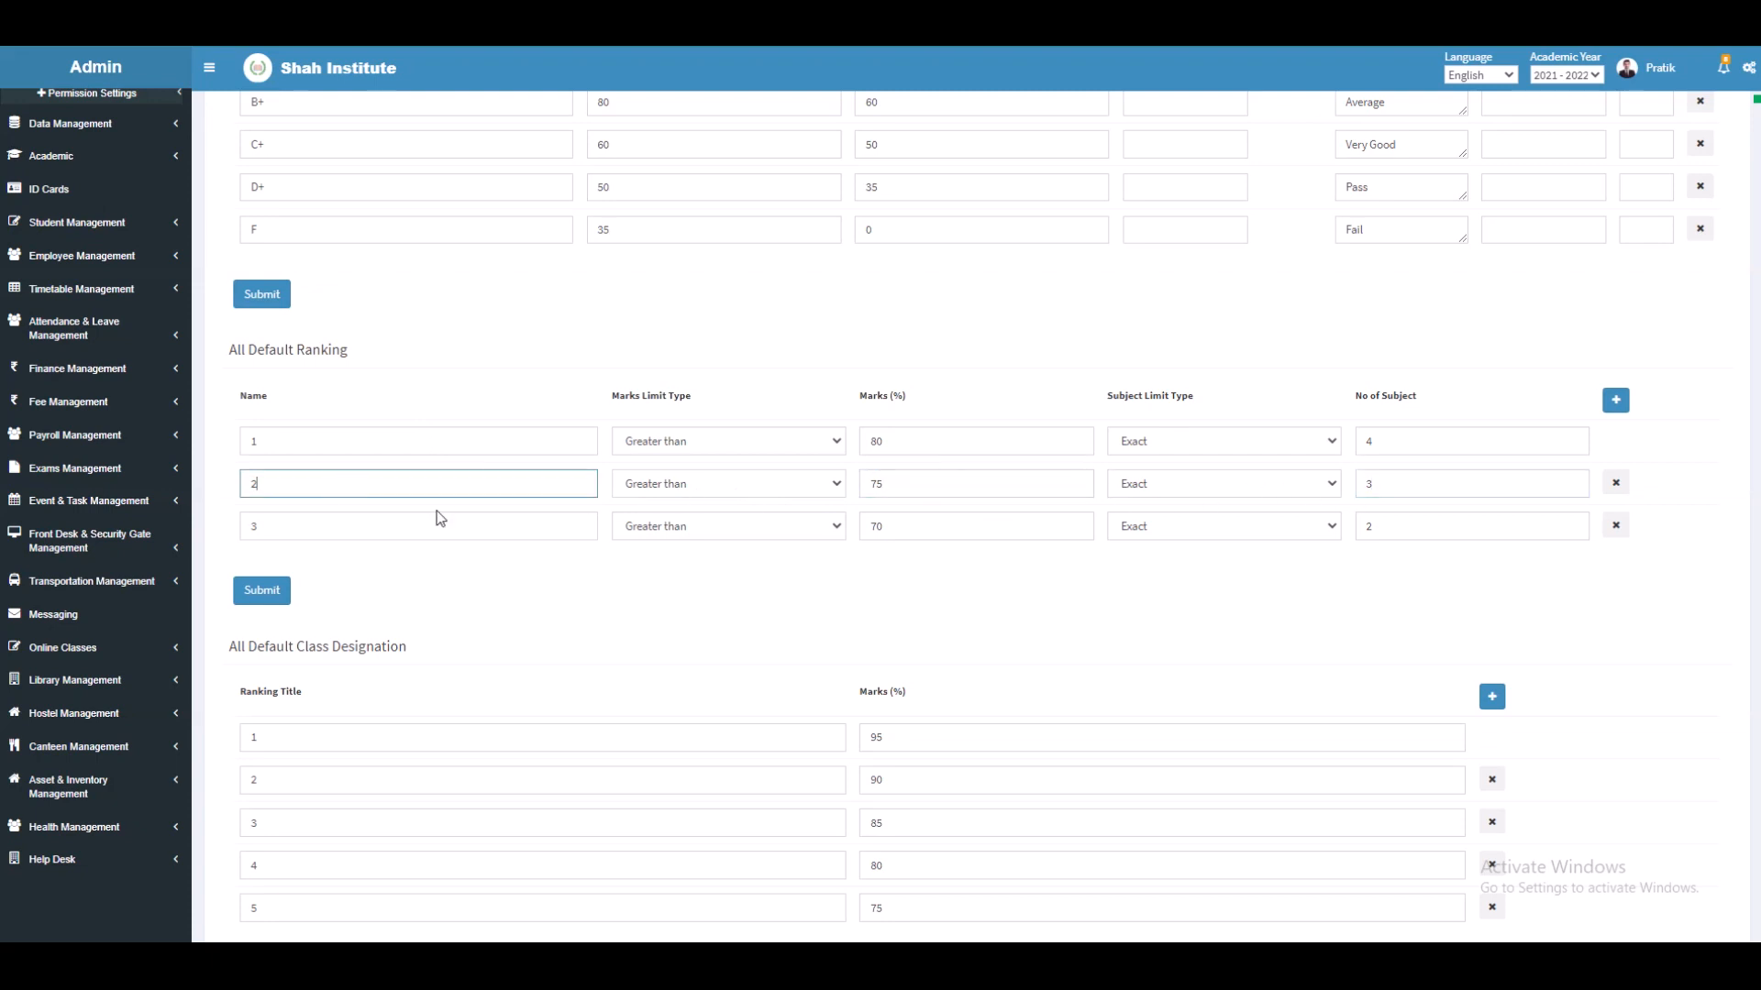
click(936, 531)
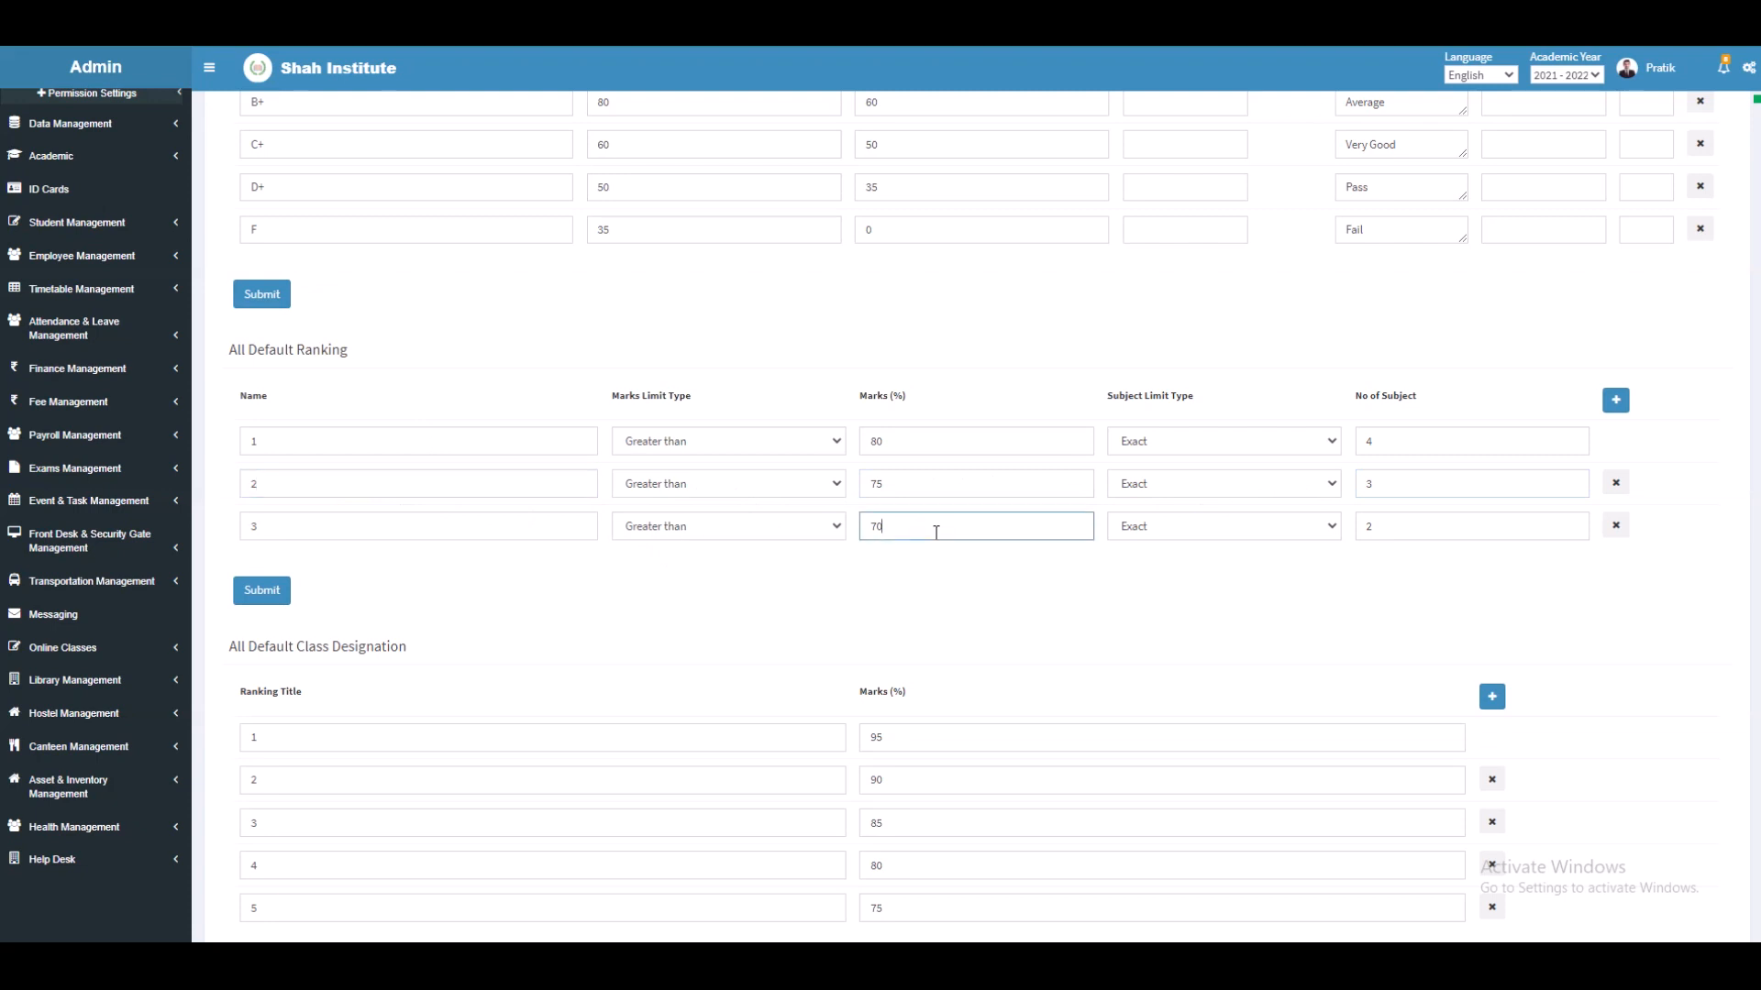
click(1454, 523)
click(279, 517)
Step: Review the five class designations with marks 95, 90, 85, 80 and 75 and their ranking titles
scroll(721, 488, down, 1)
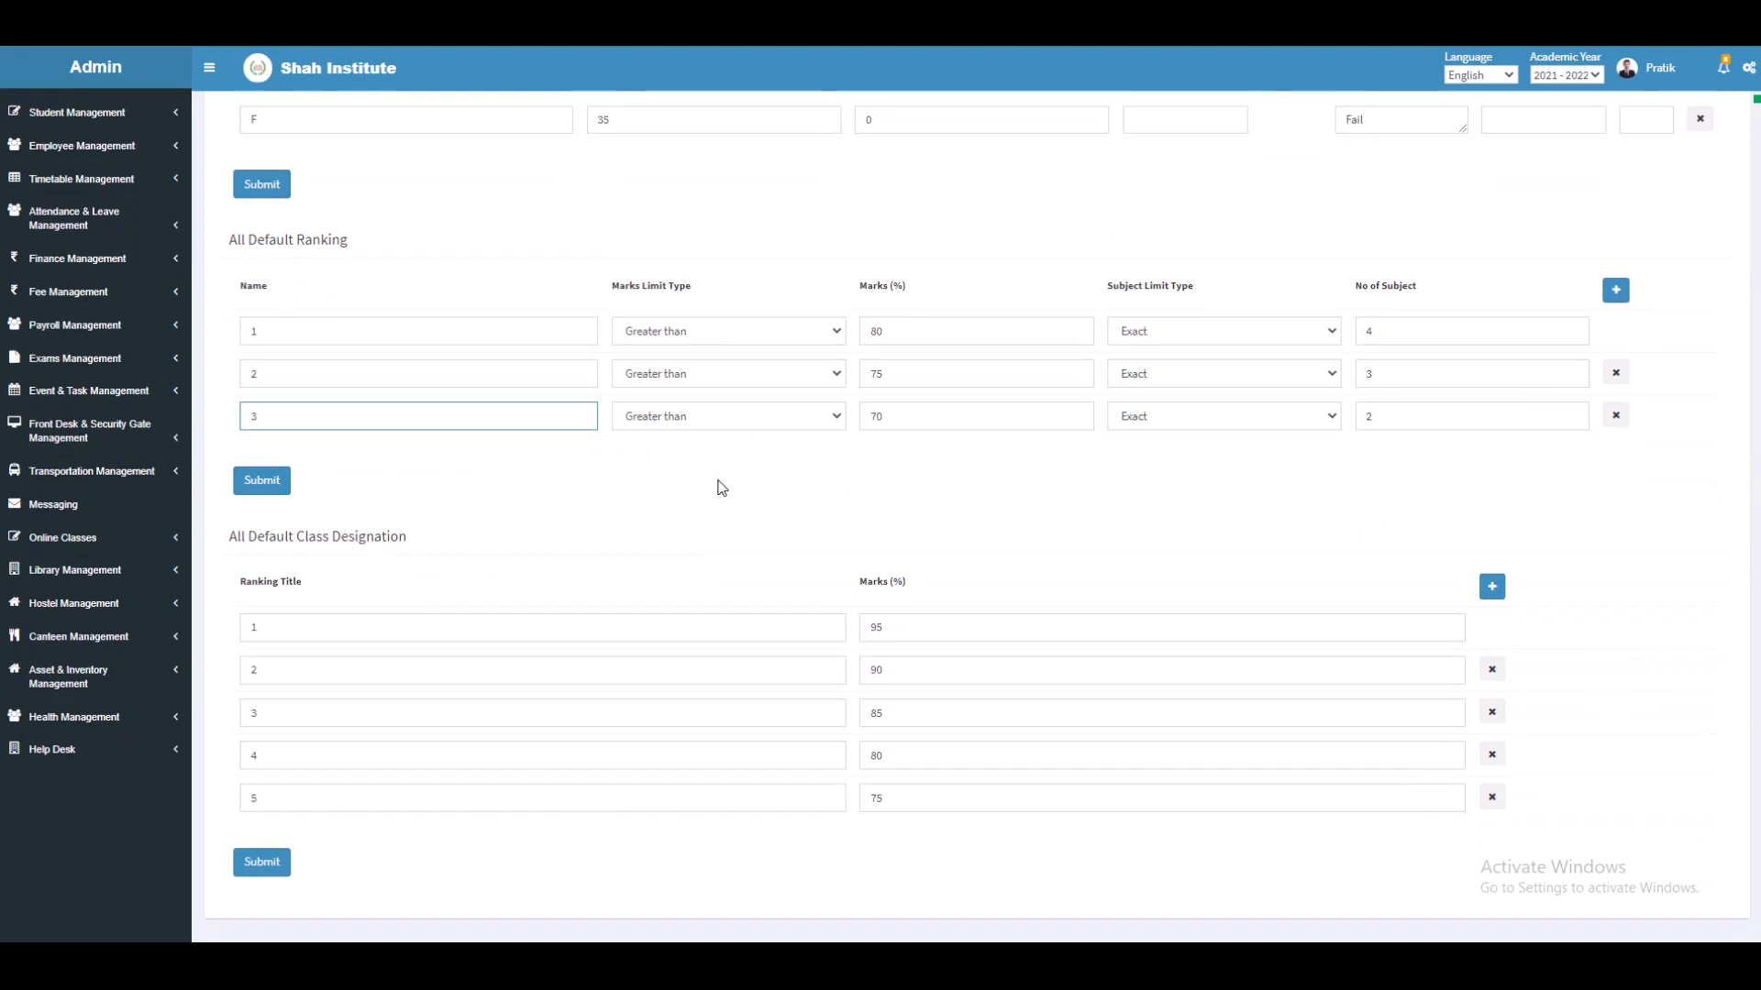
scroll(722, 488, down, 1)
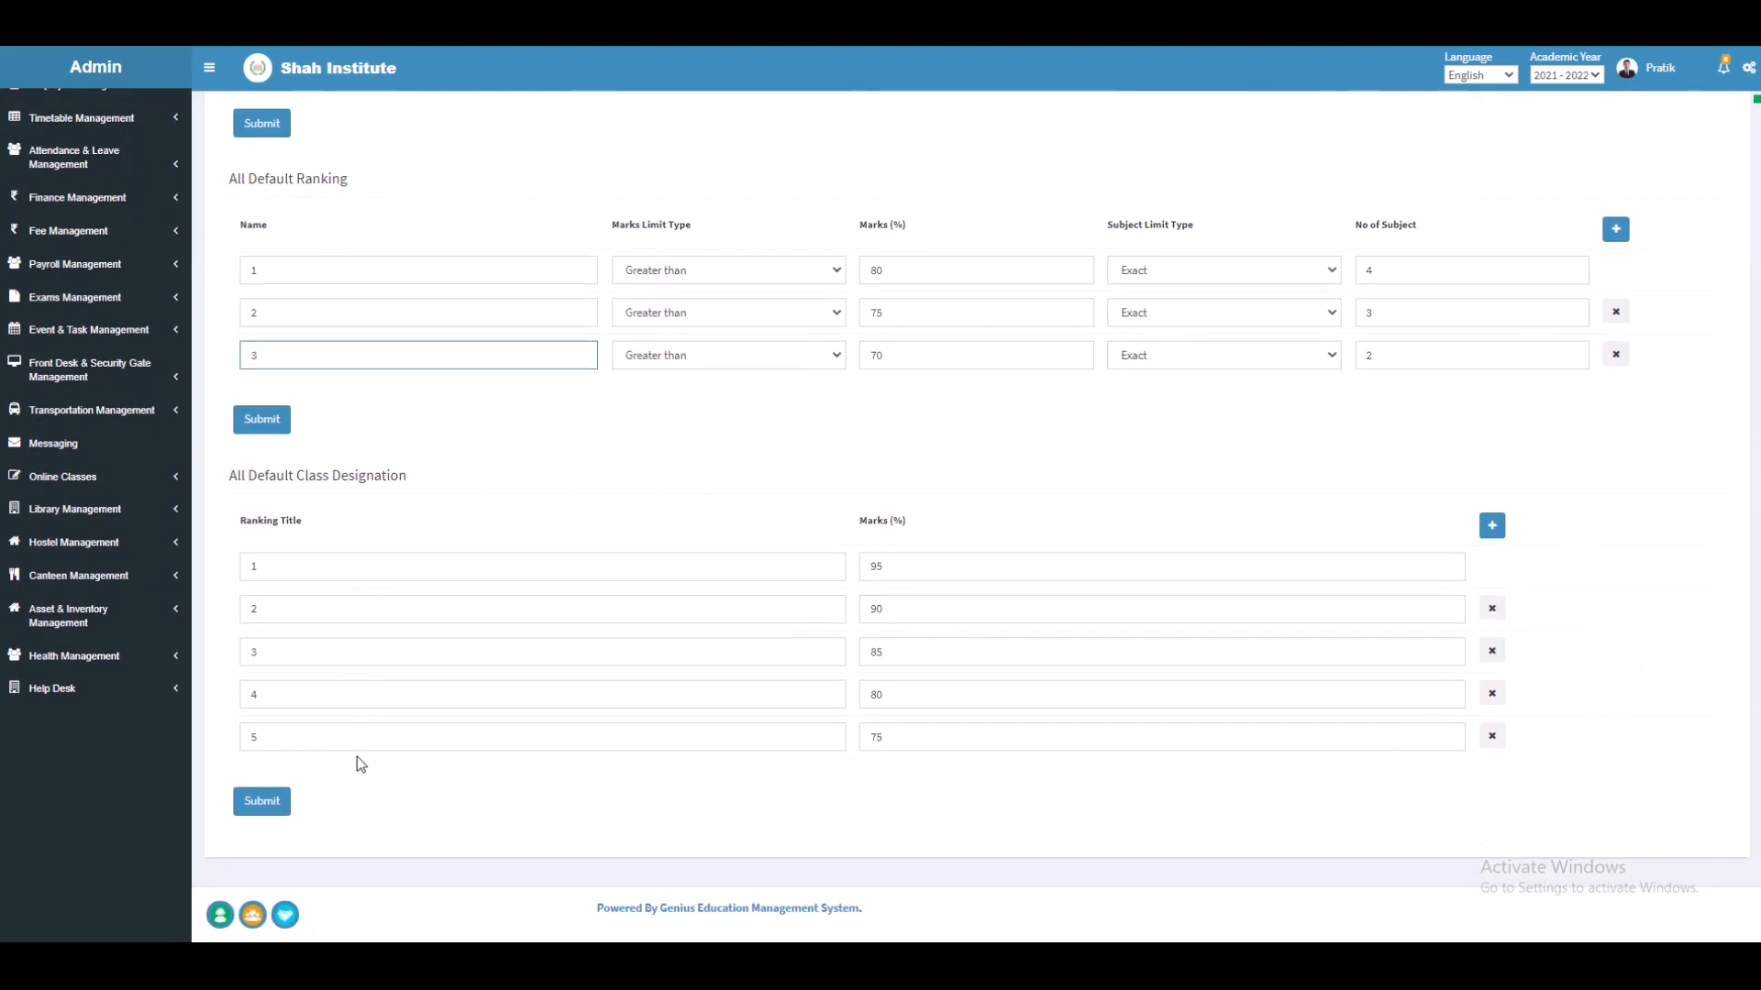
click(922, 572)
click(733, 572)
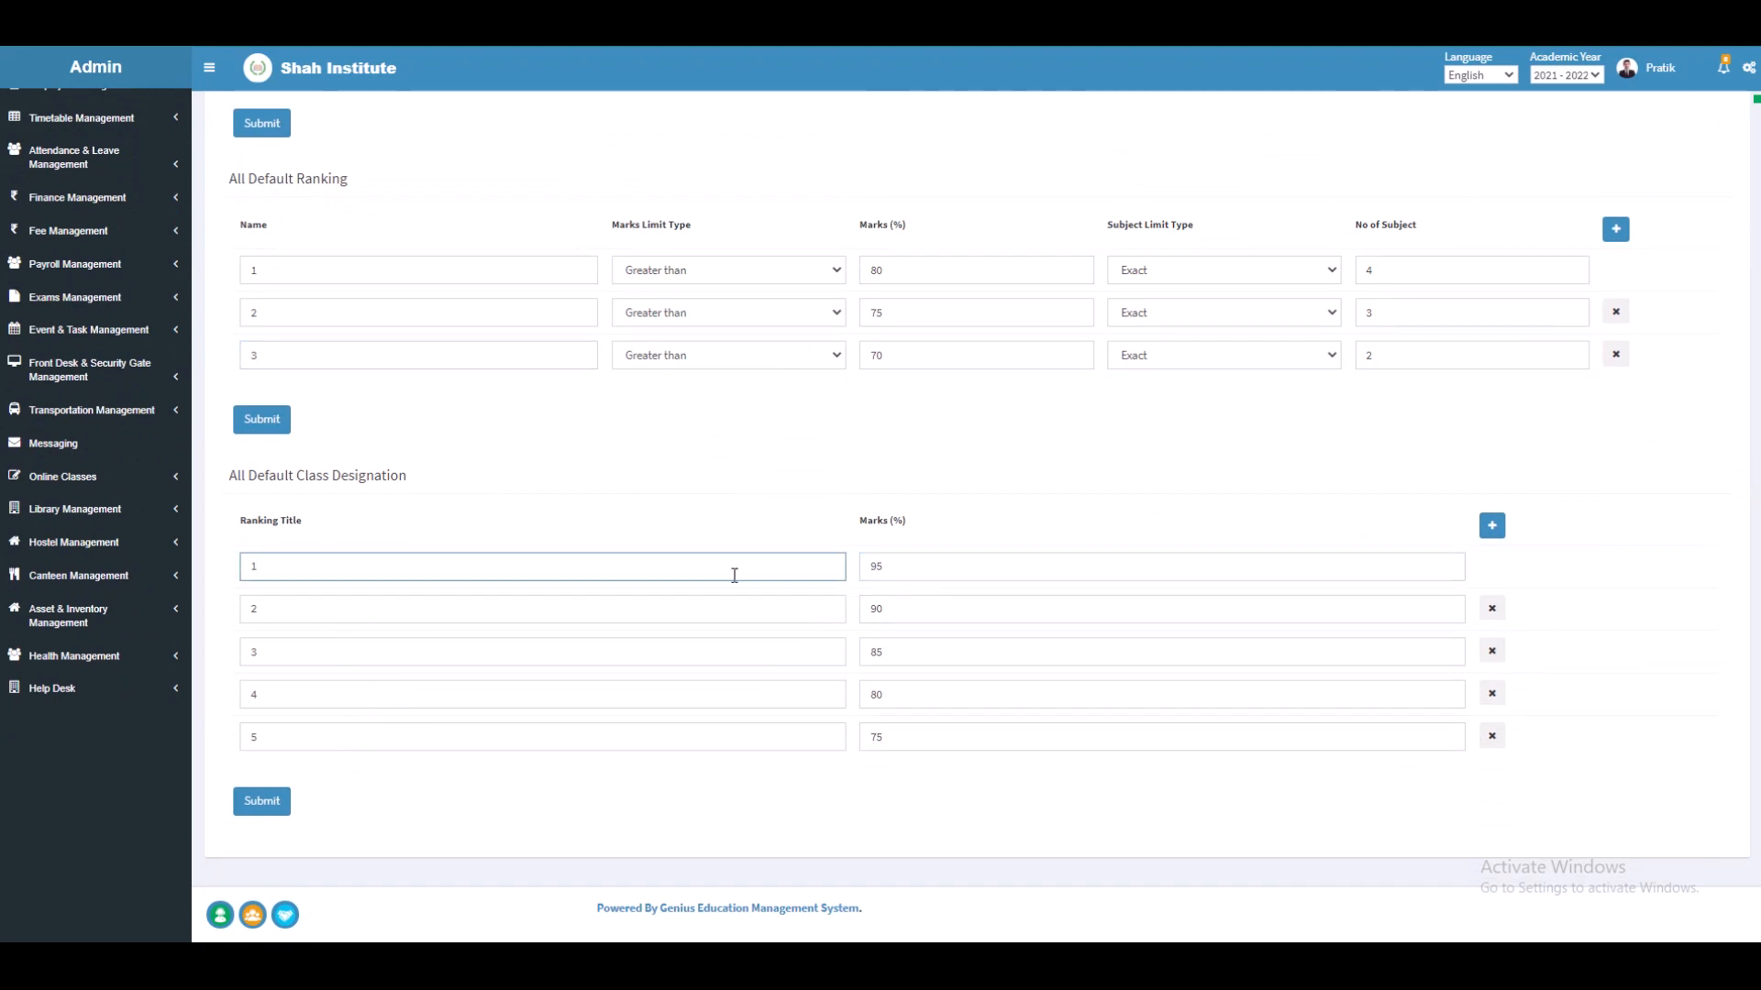
click(912, 609)
click(794, 611)
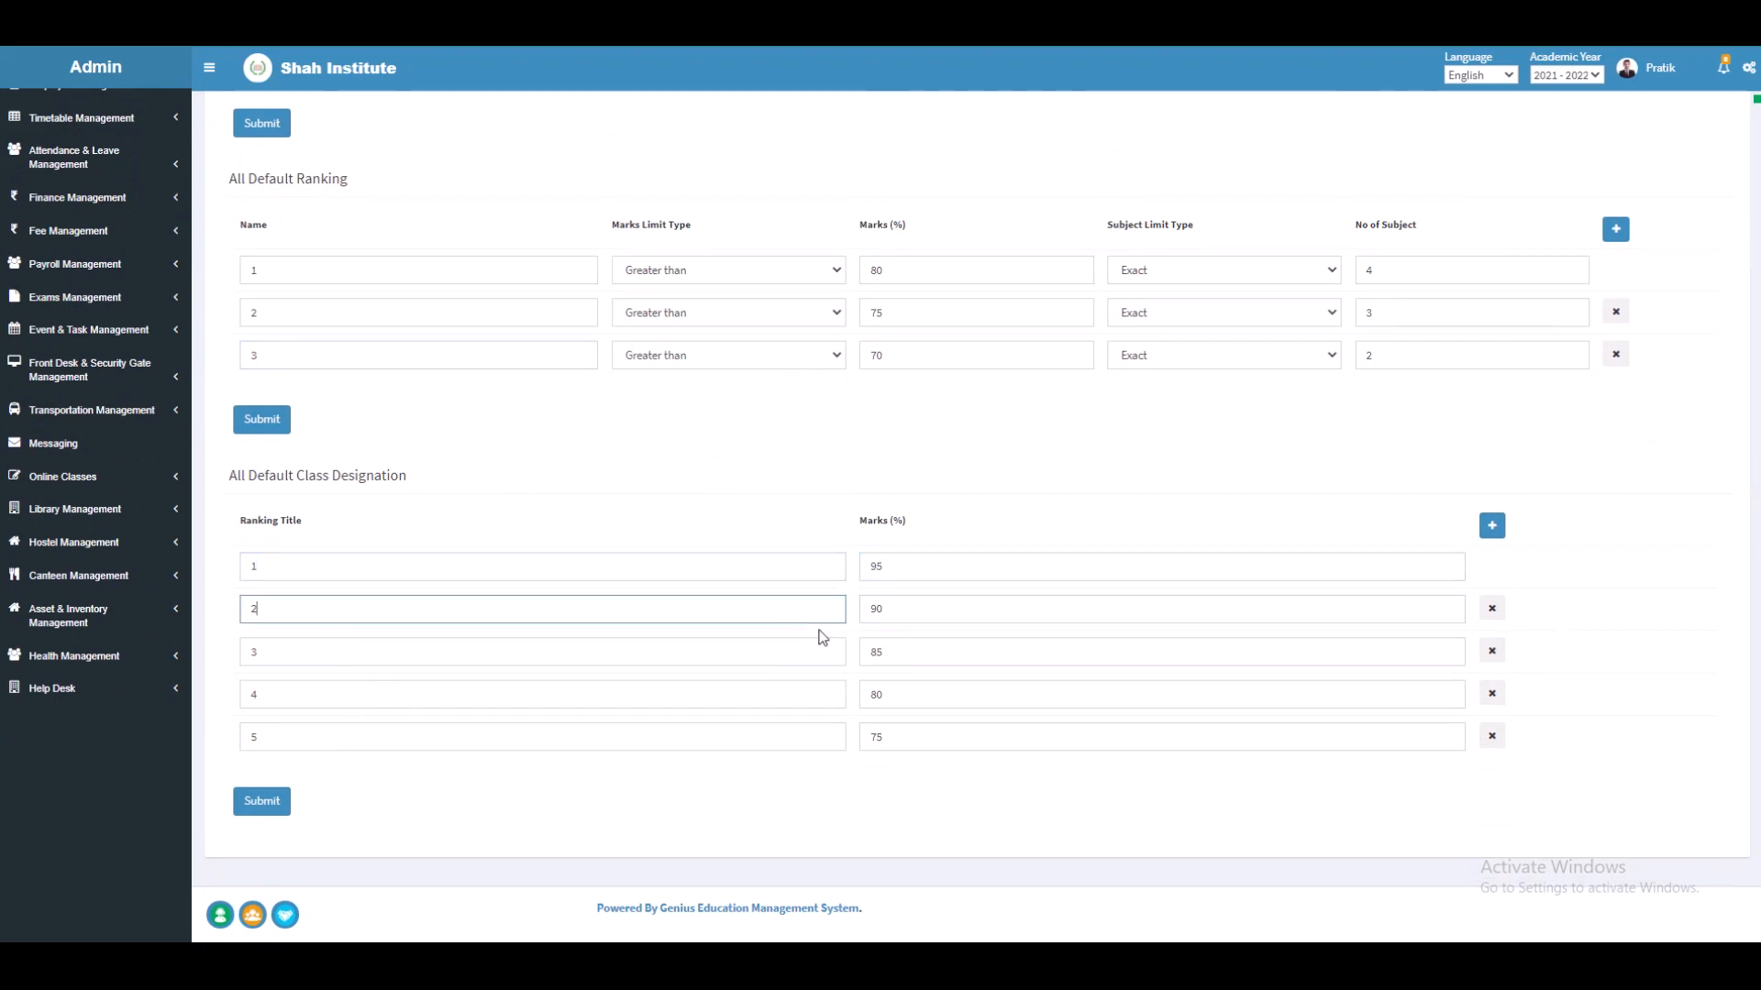
click(904, 652)
click(749, 644)
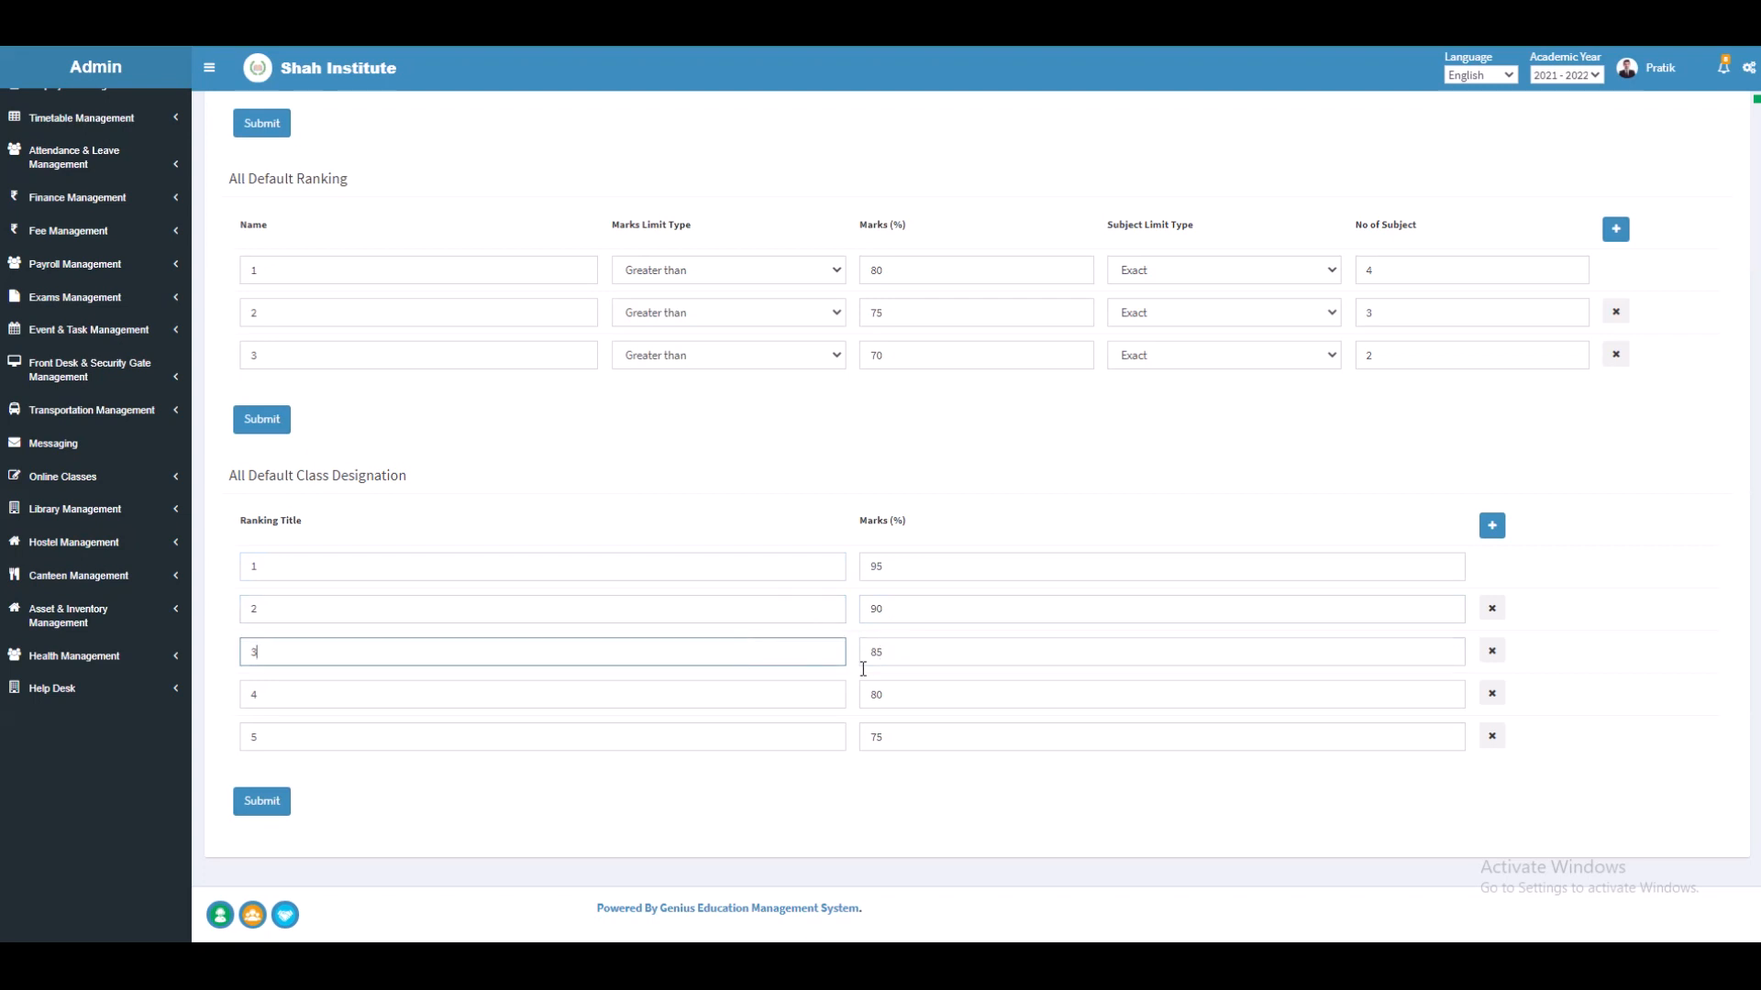
click(903, 694)
click(757, 685)
click(963, 736)
click(823, 737)
scroll(824, 737, up, 5)
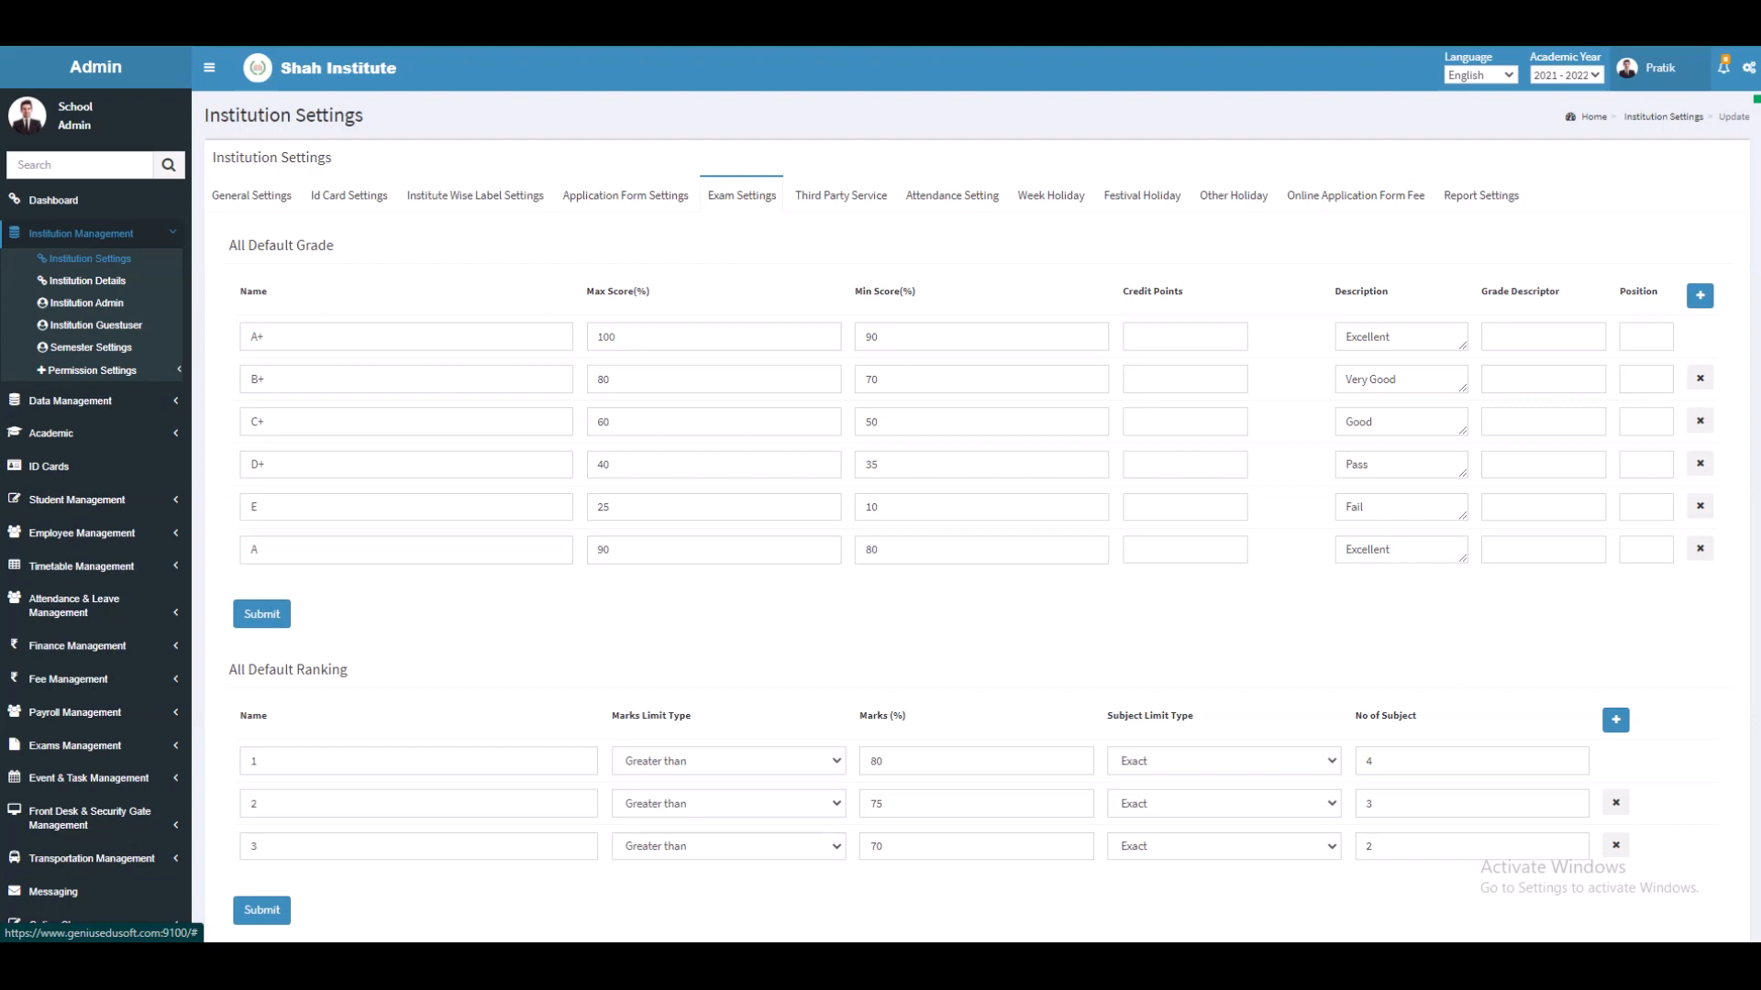
Step: Review the empty vehicle tracking URL and the Genius SMS gateway's URL, user, key, sender id, DLT and template id
click(855, 196)
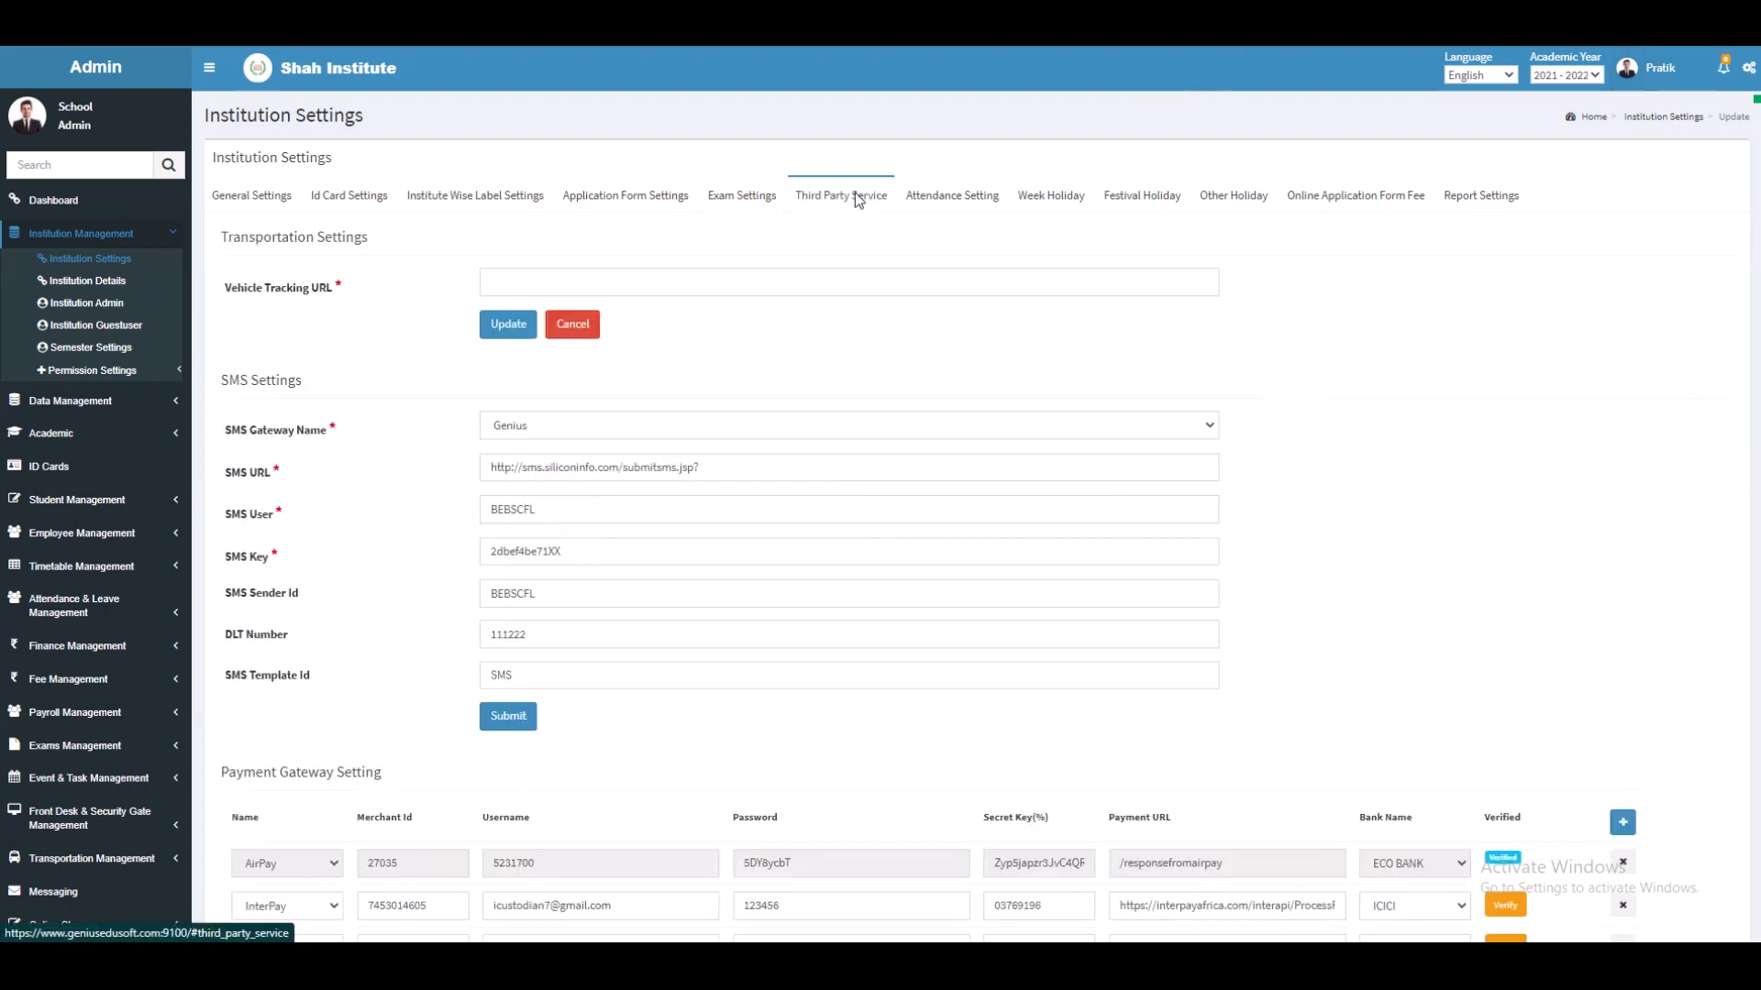
click(807, 281)
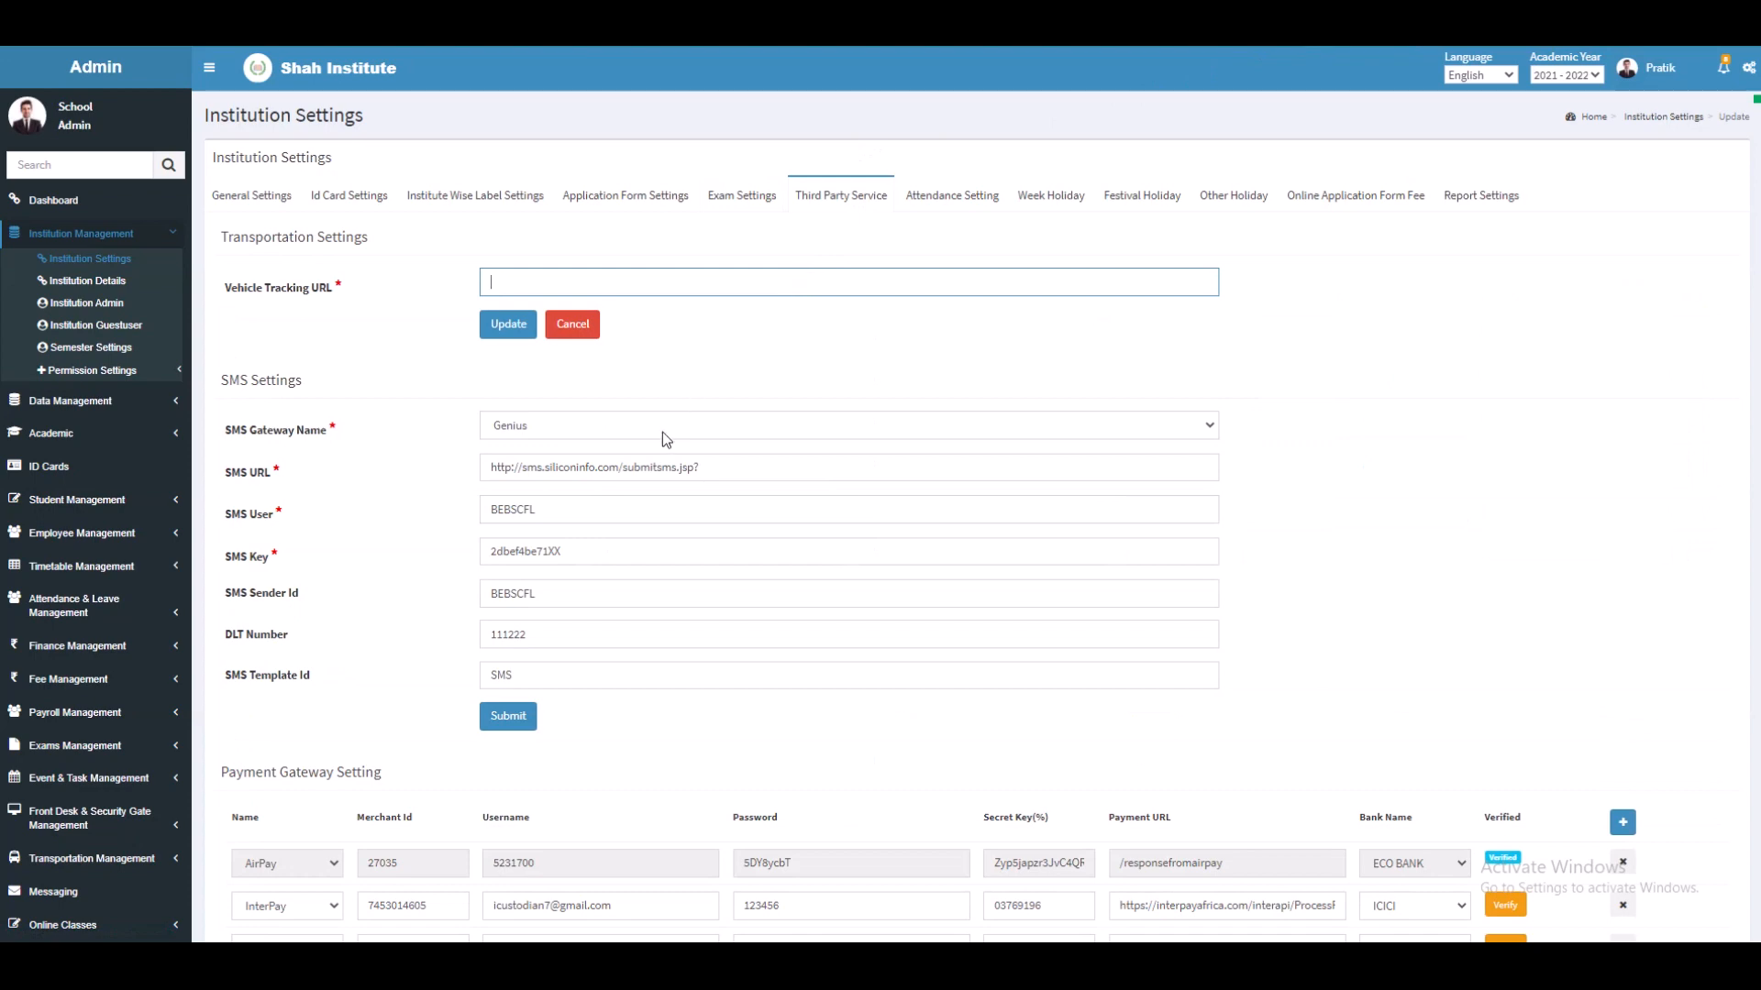
scroll(660, 433, down, 2)
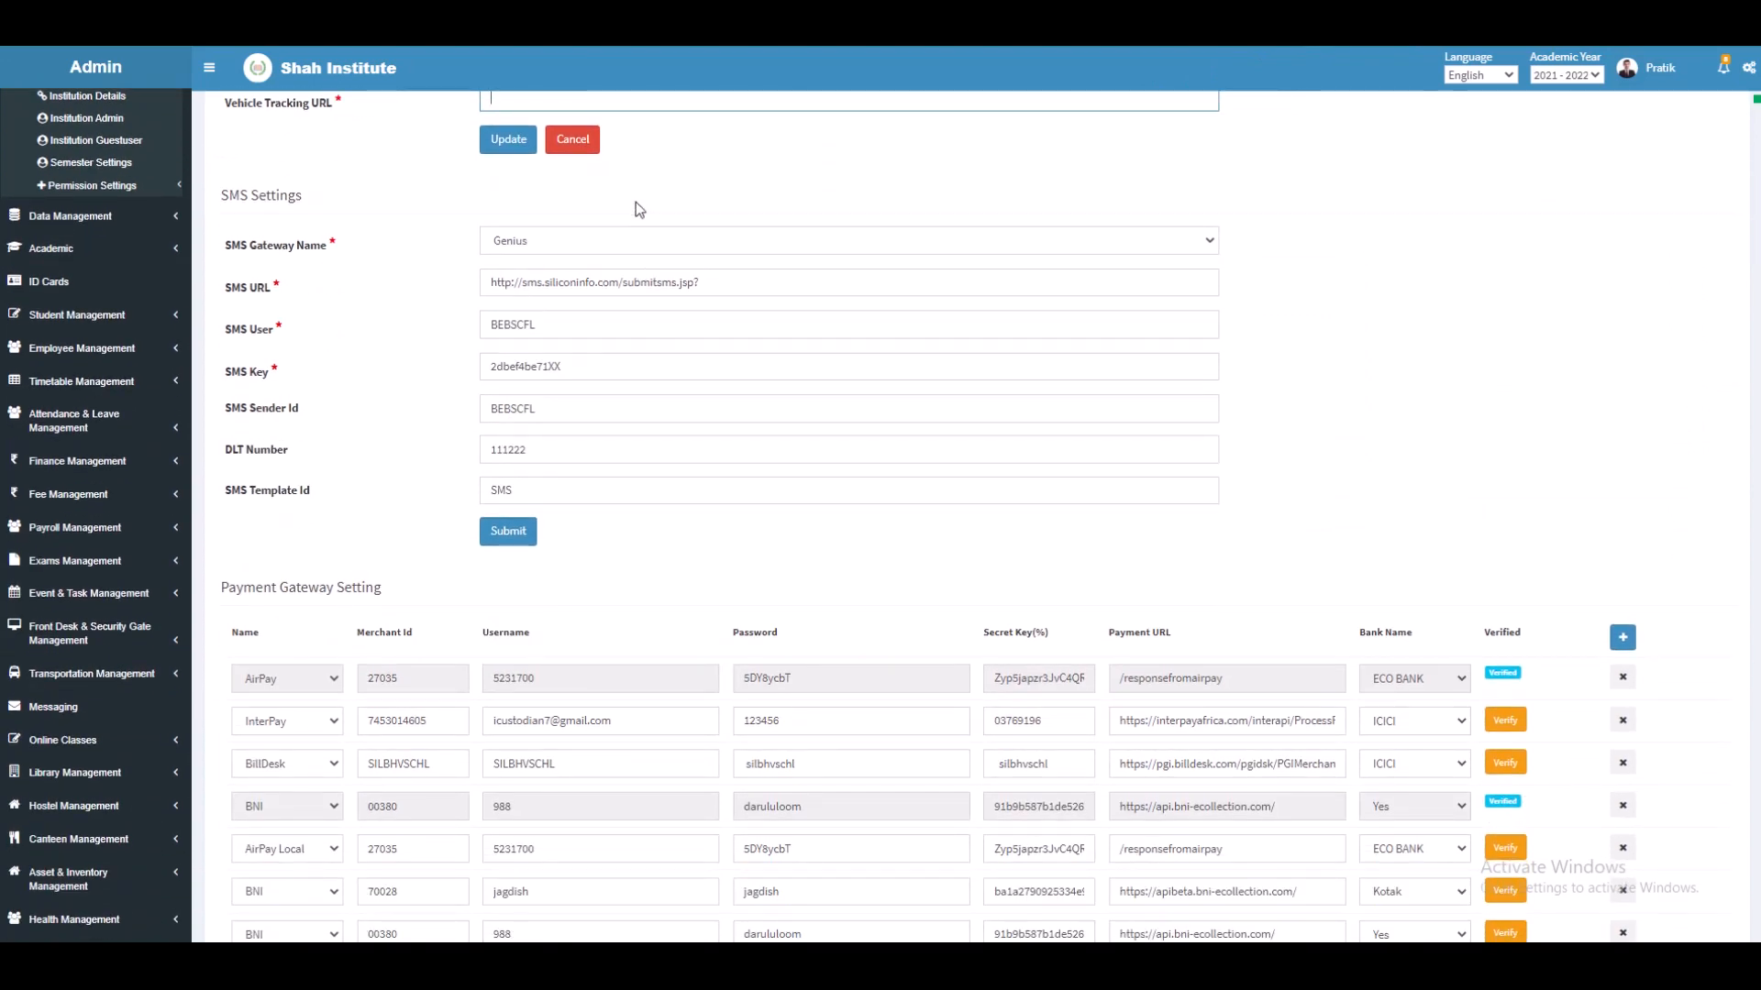
click(645, 240)
click(644, 283)
click(696, 285)
click(683, 321)
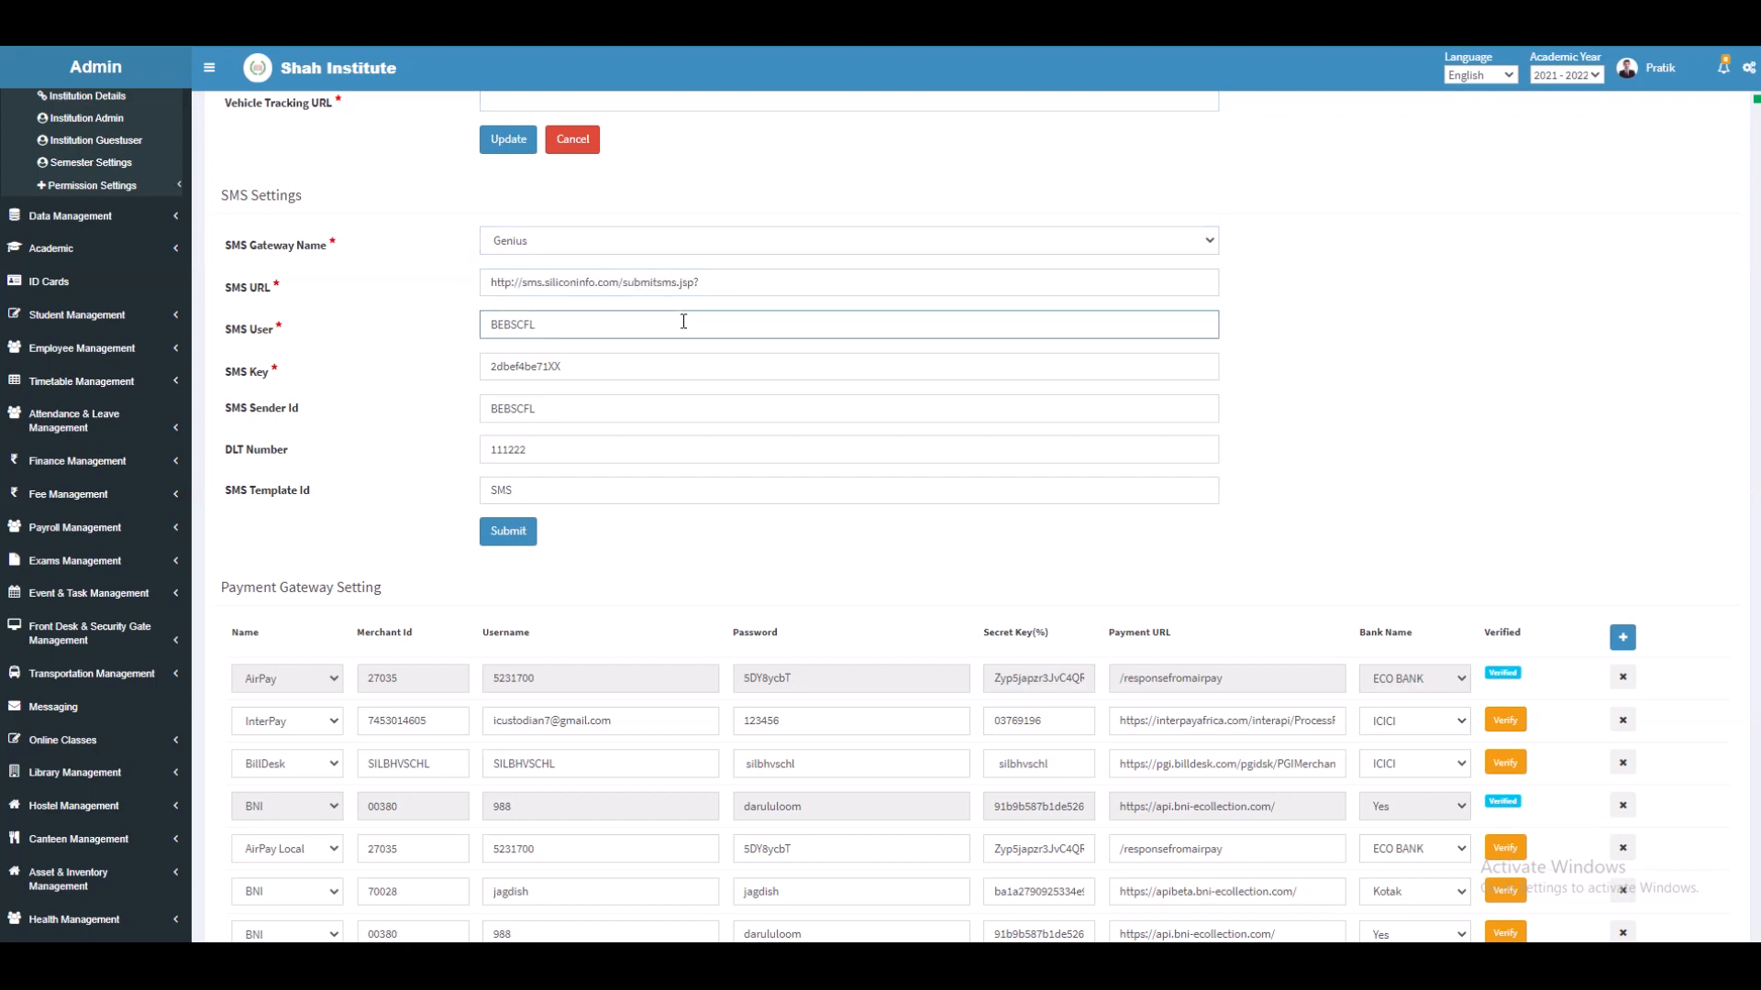
click(658, 365)
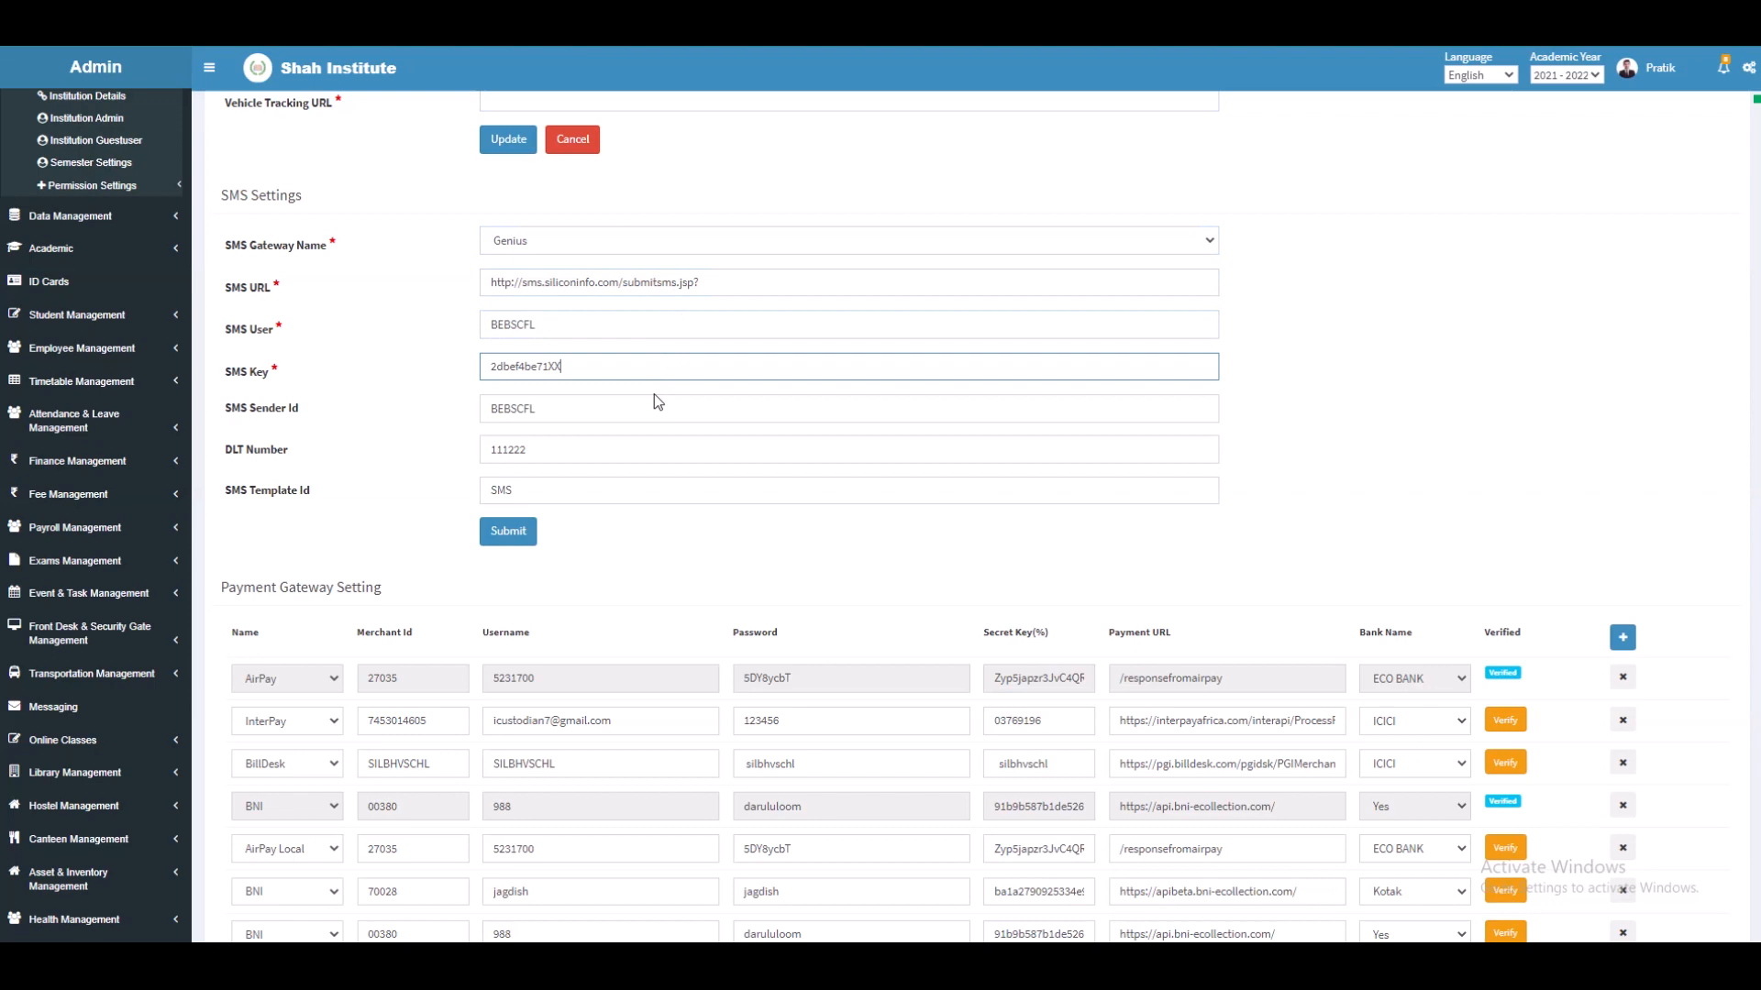
click(652, 404)
click(642, 448)
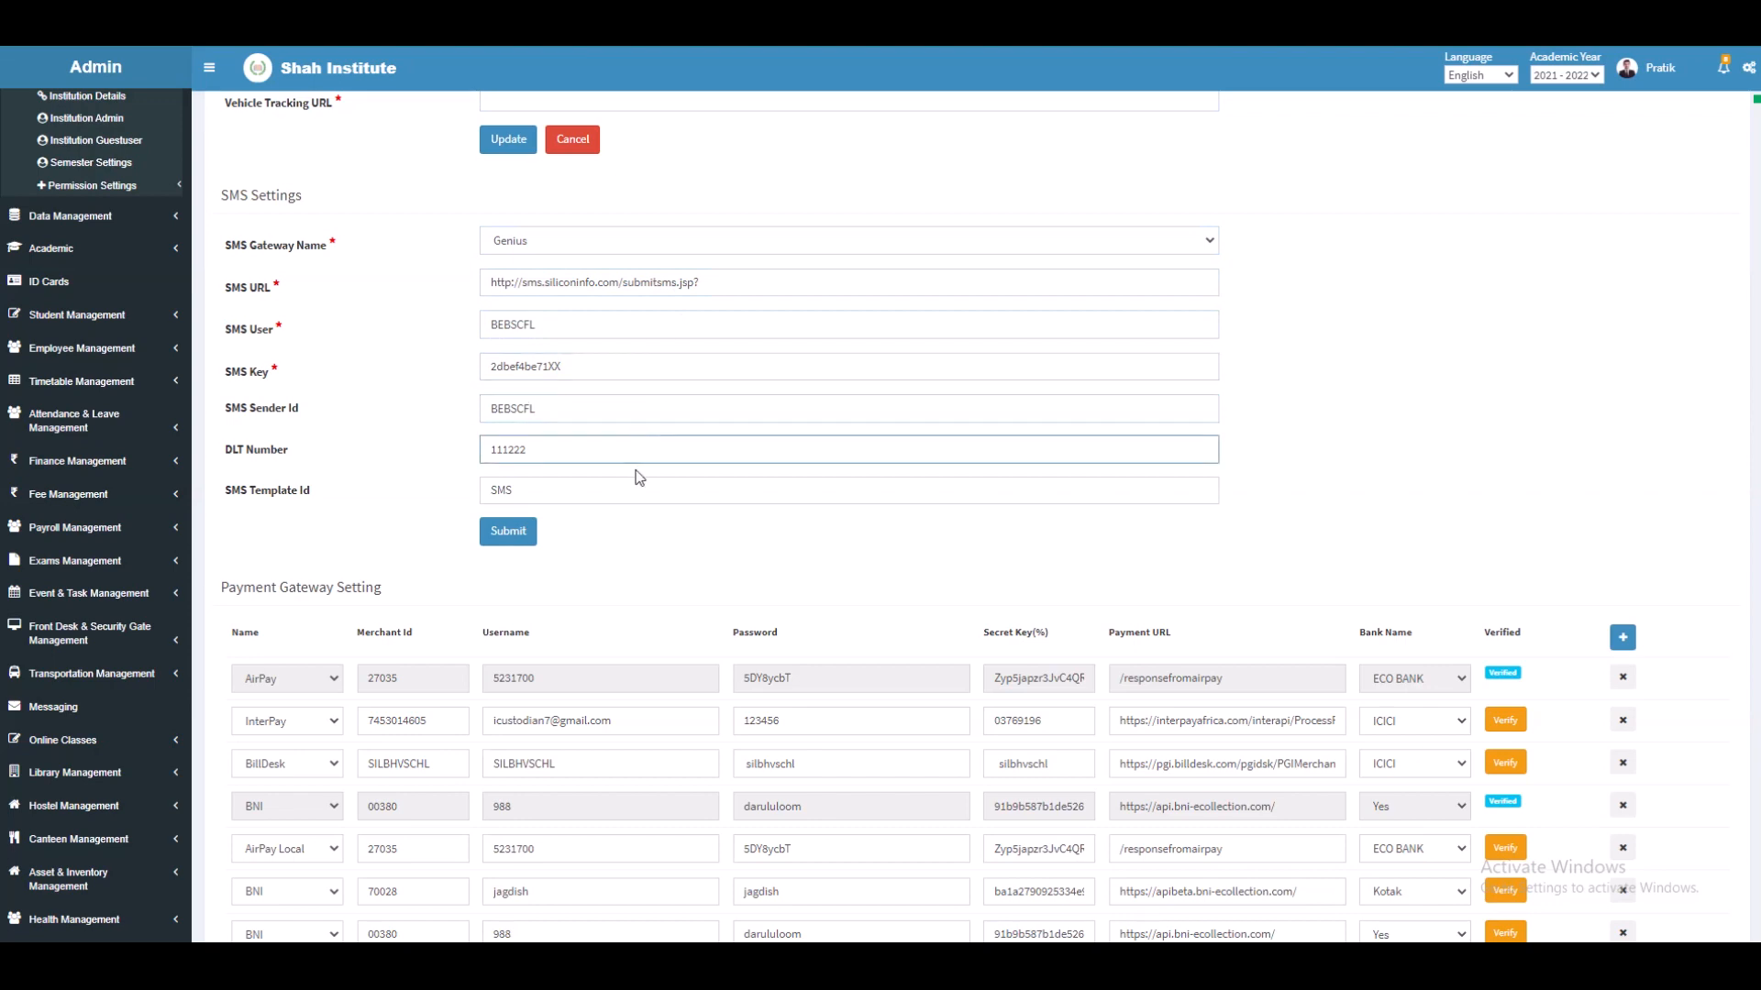
click(636, 482)
Step: Review the InterPay gateway row's merchant id, username, password, secret key, payment URL and ICICI bank
scroll(635, 482, down, 4)
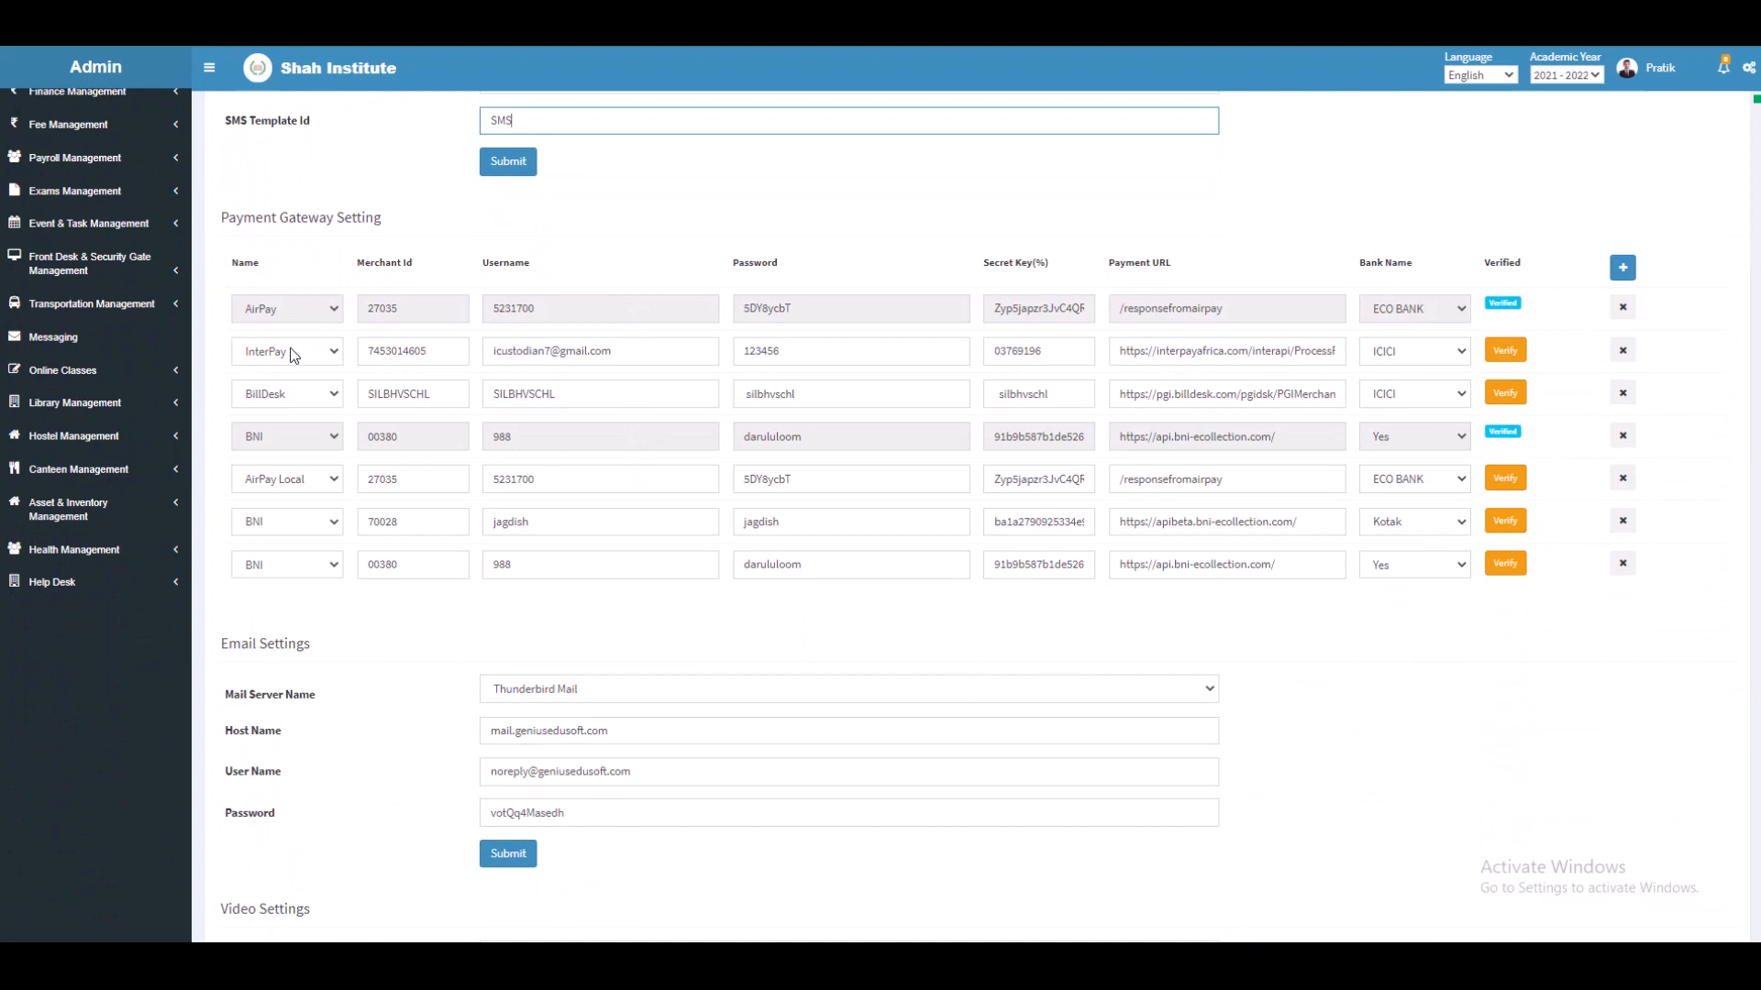
click(292, 361)
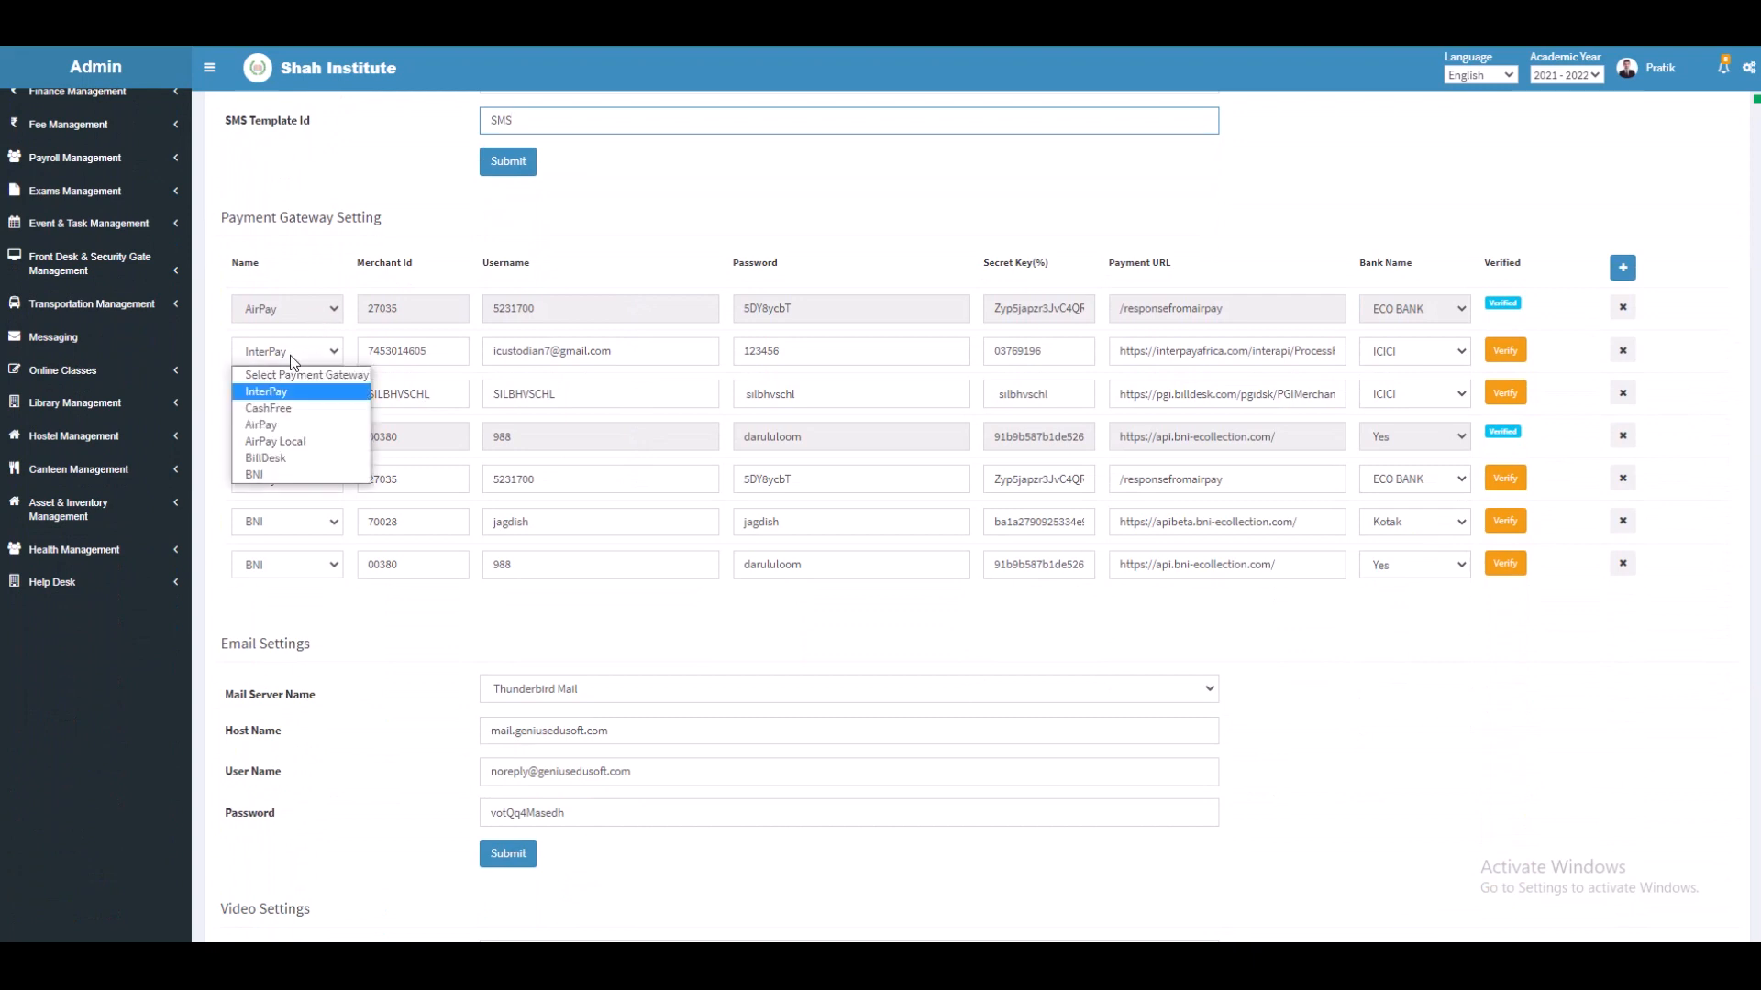
click(297, 394)
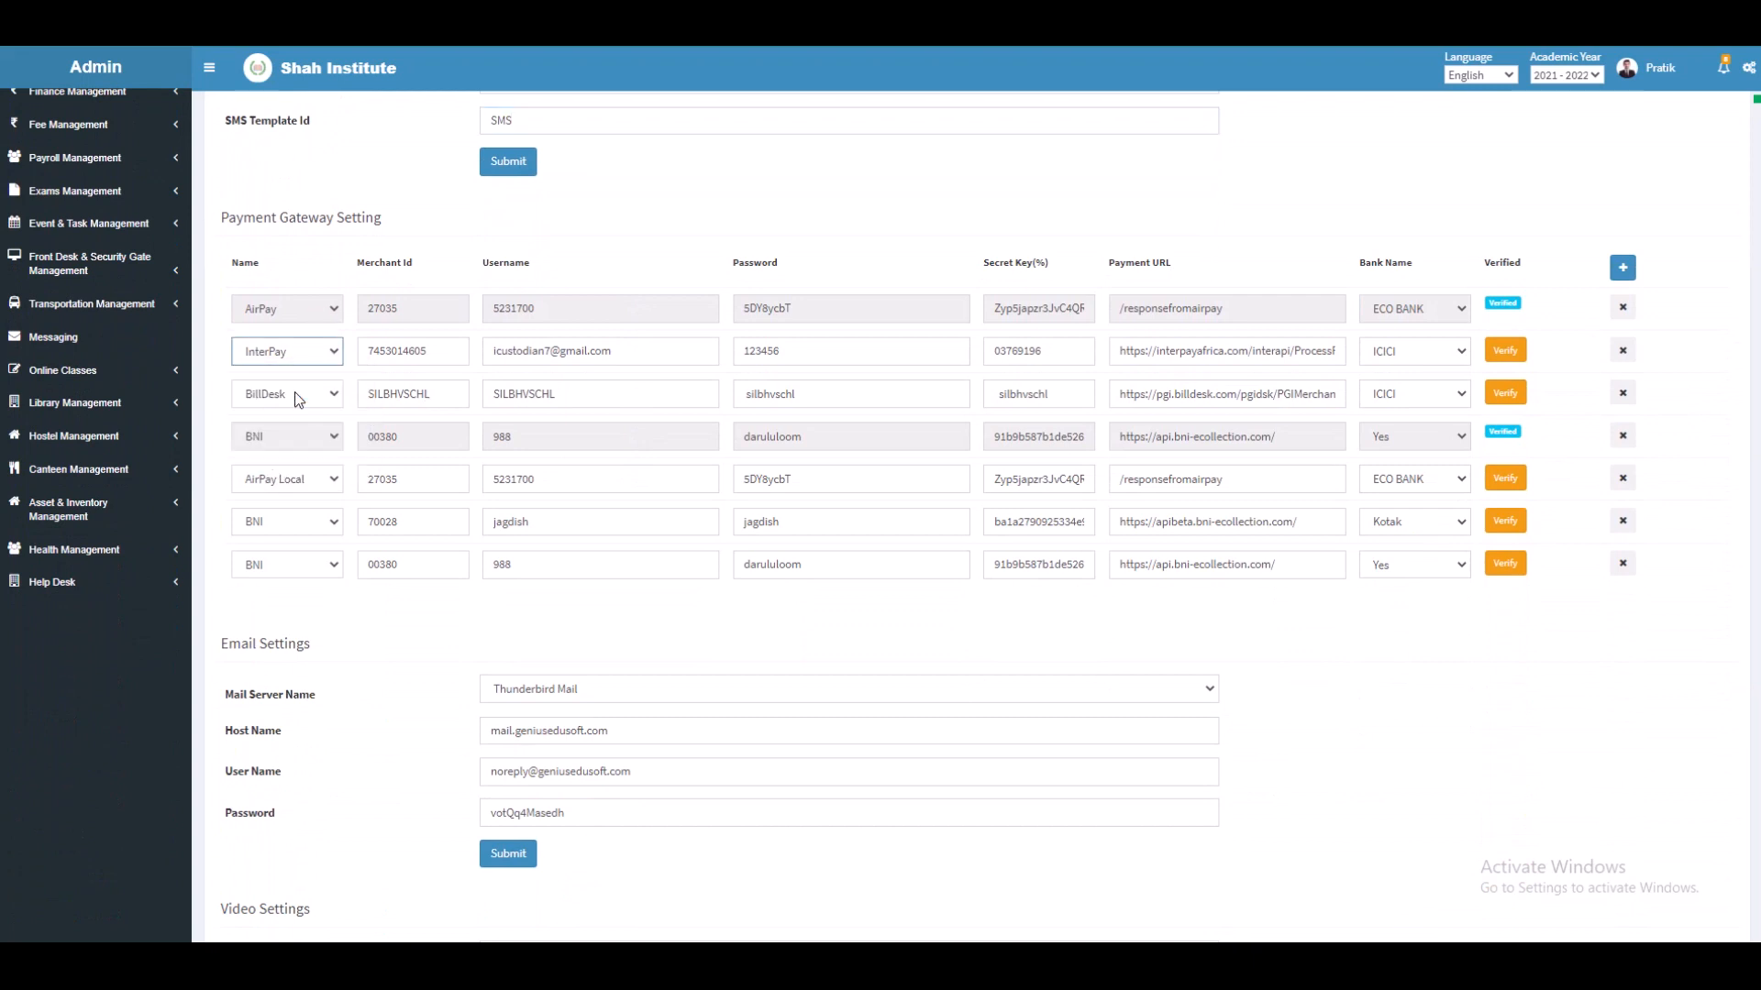
click(398, 349)
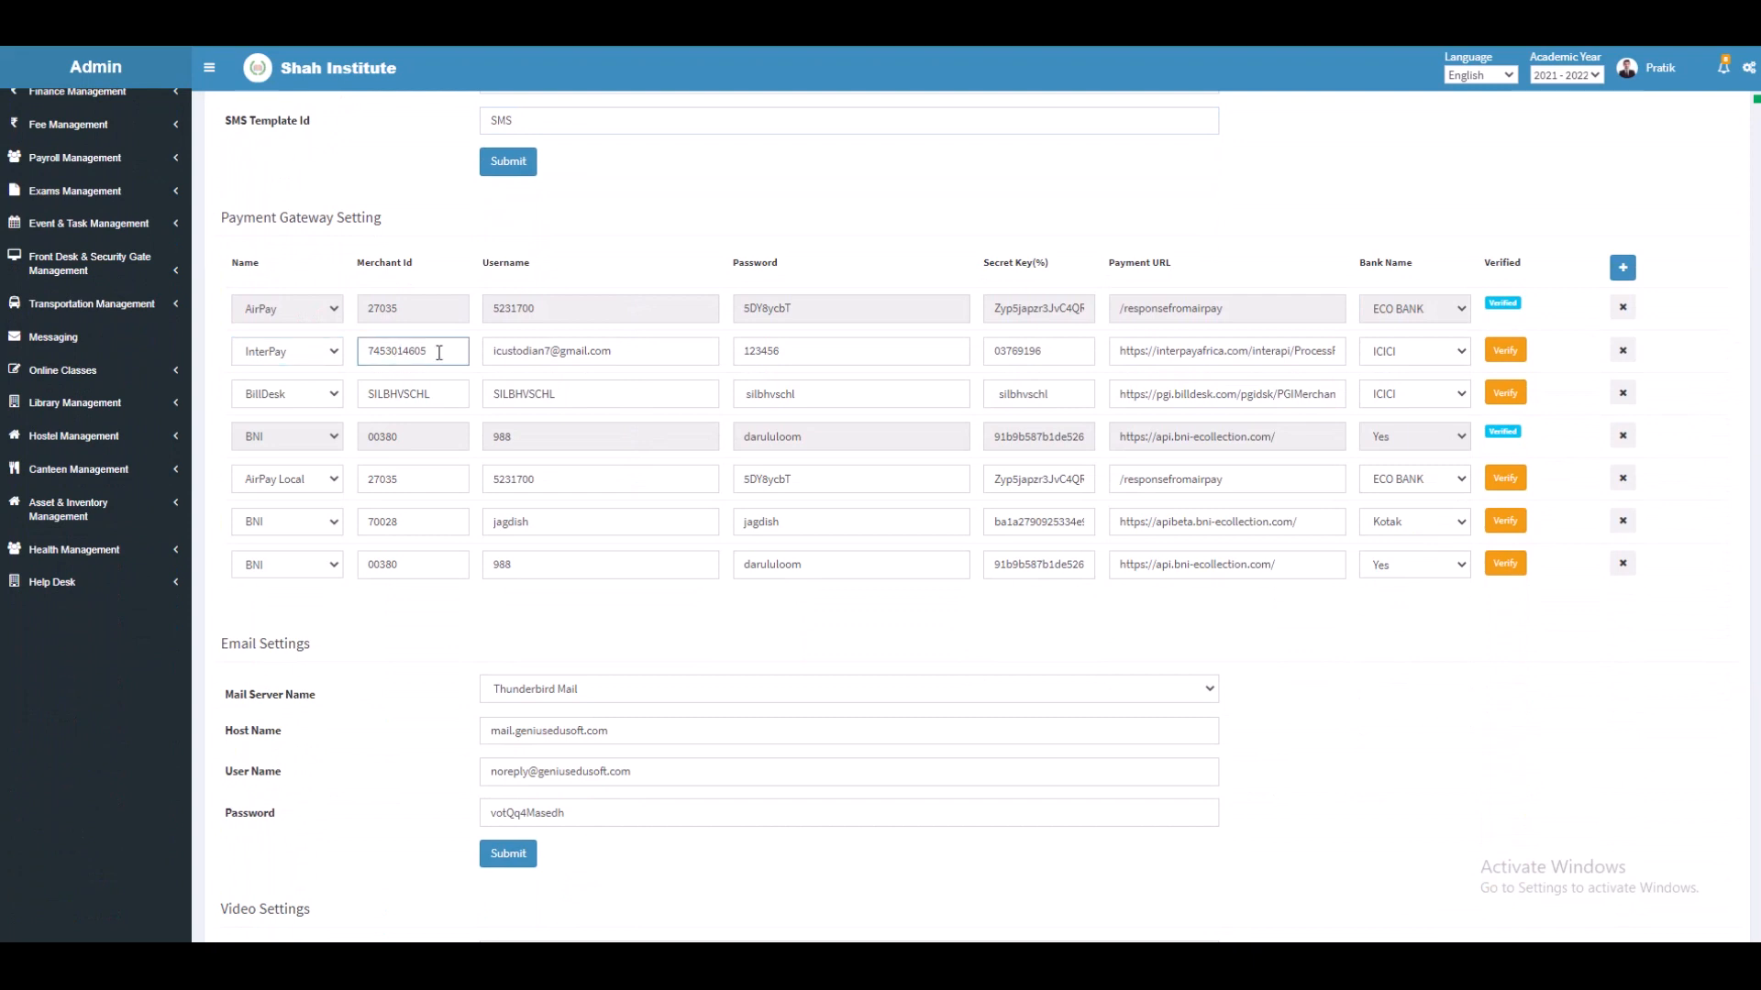
click(554, 360)
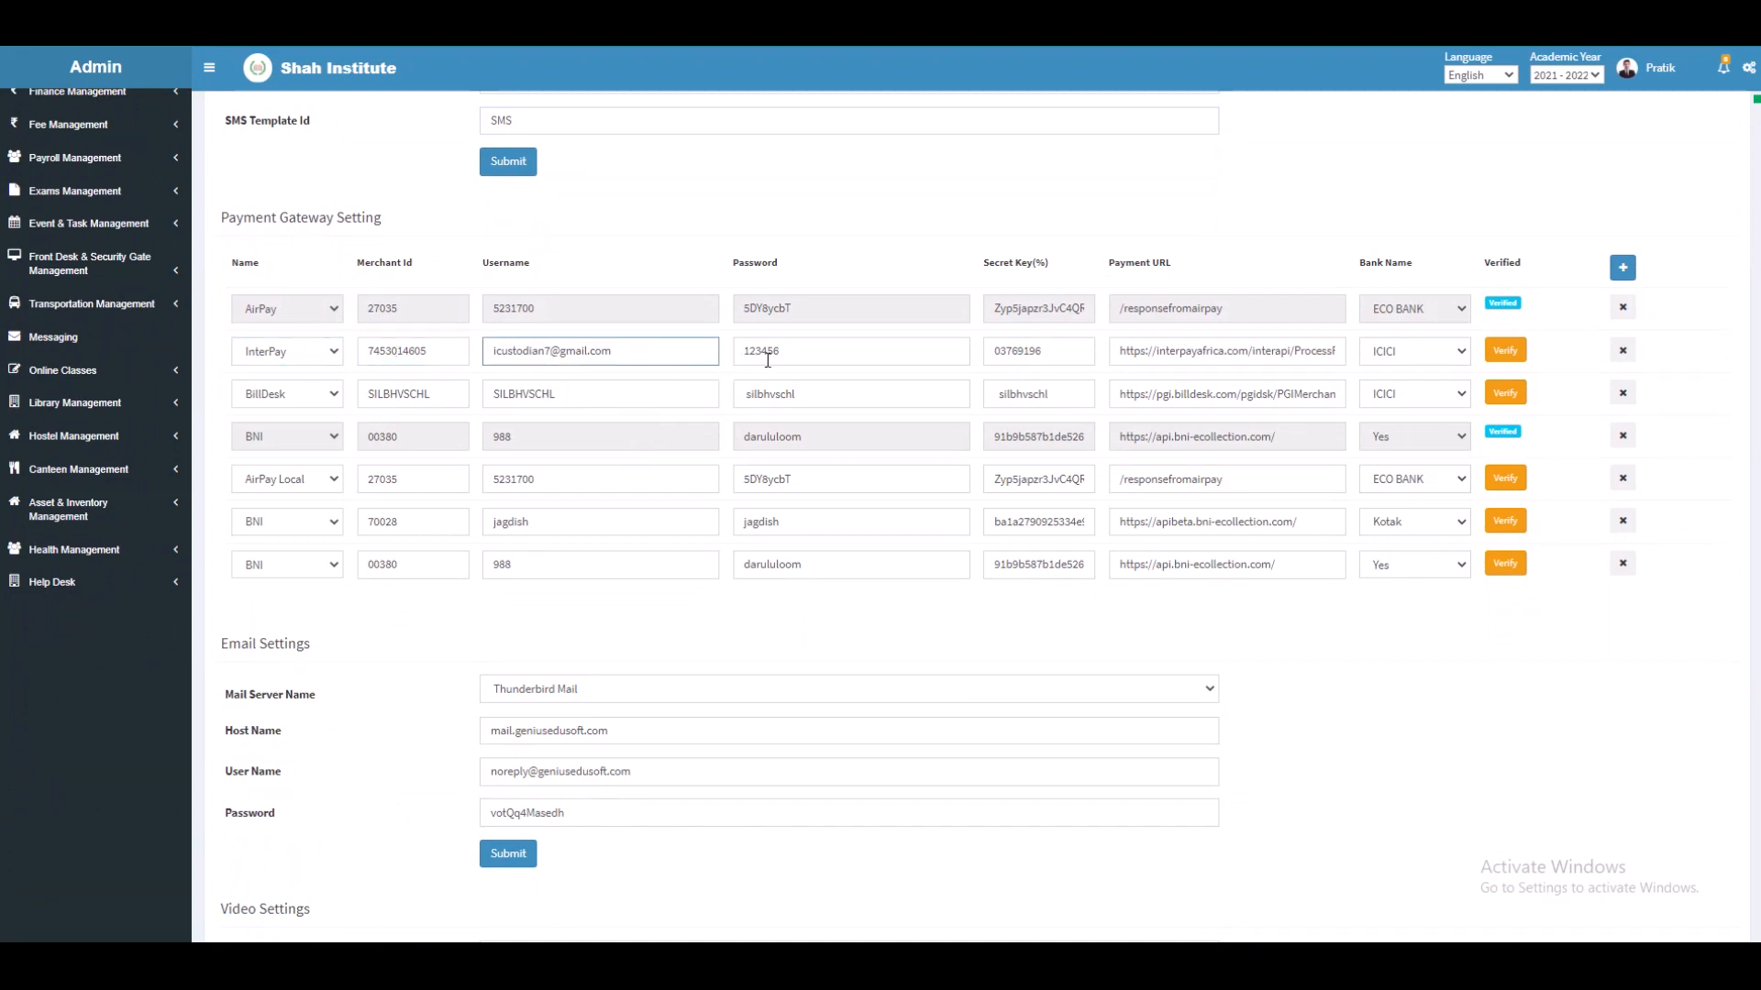
click(959, 362)
click(1043, 362)
click(1136, 355)
click(1421, 351)
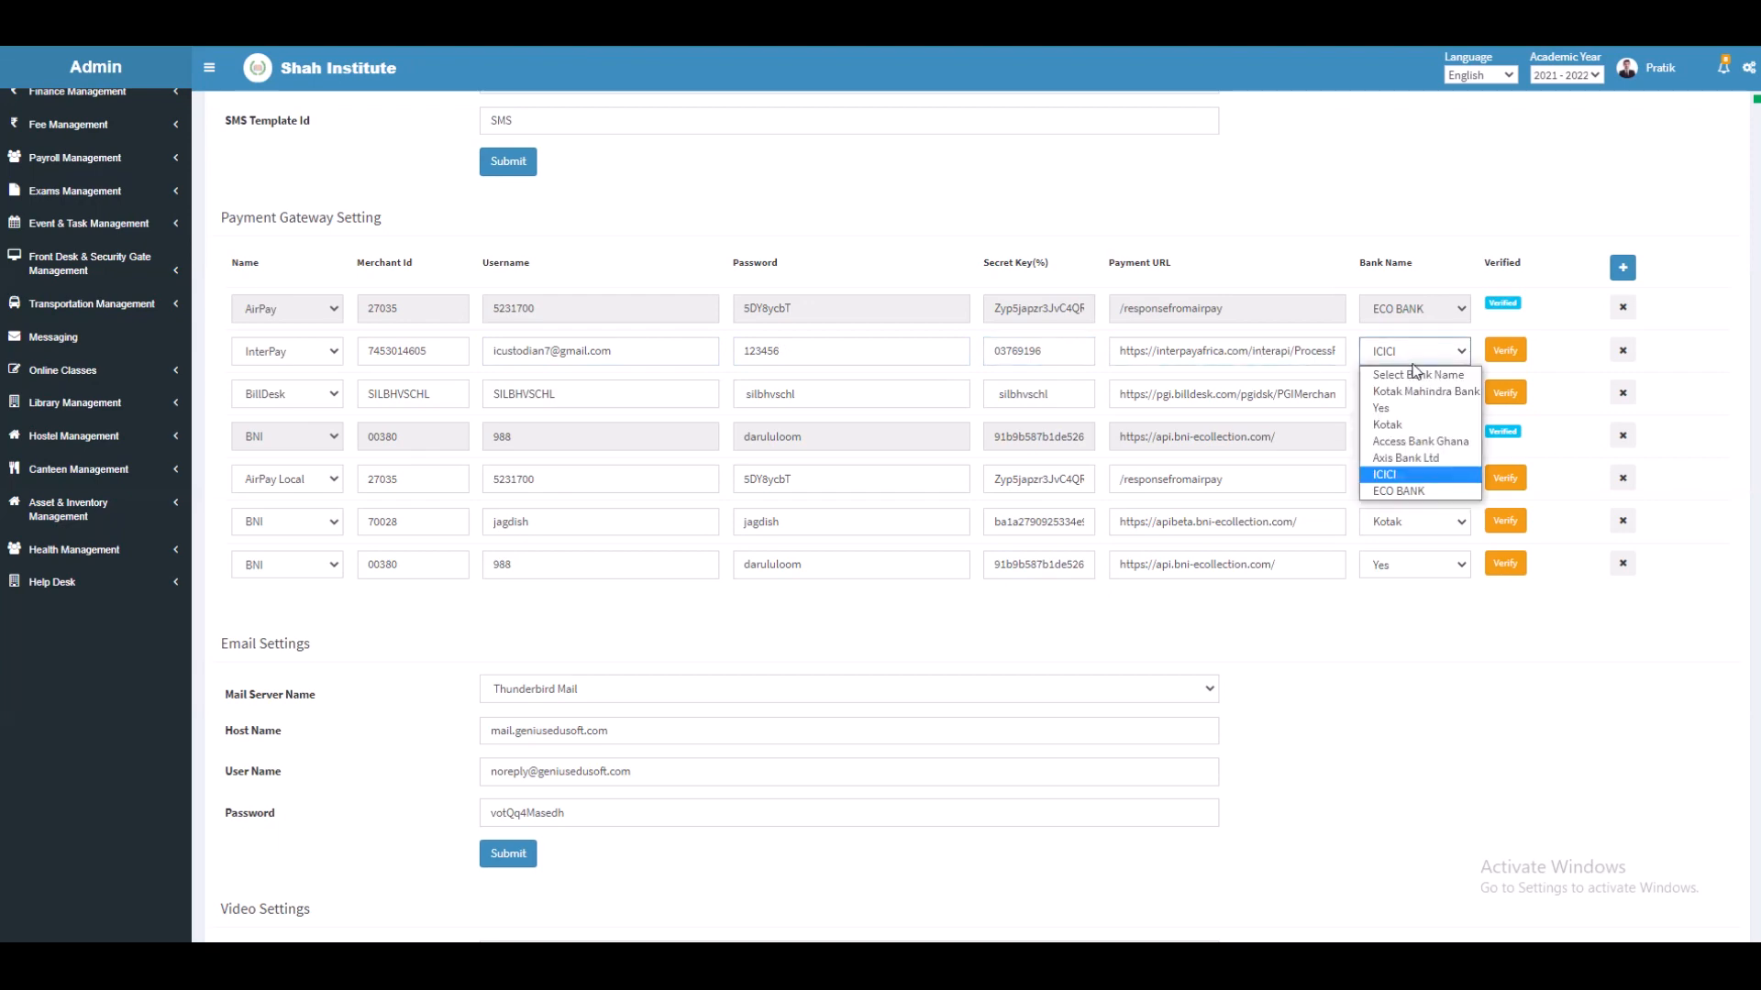
click(1391, 476)
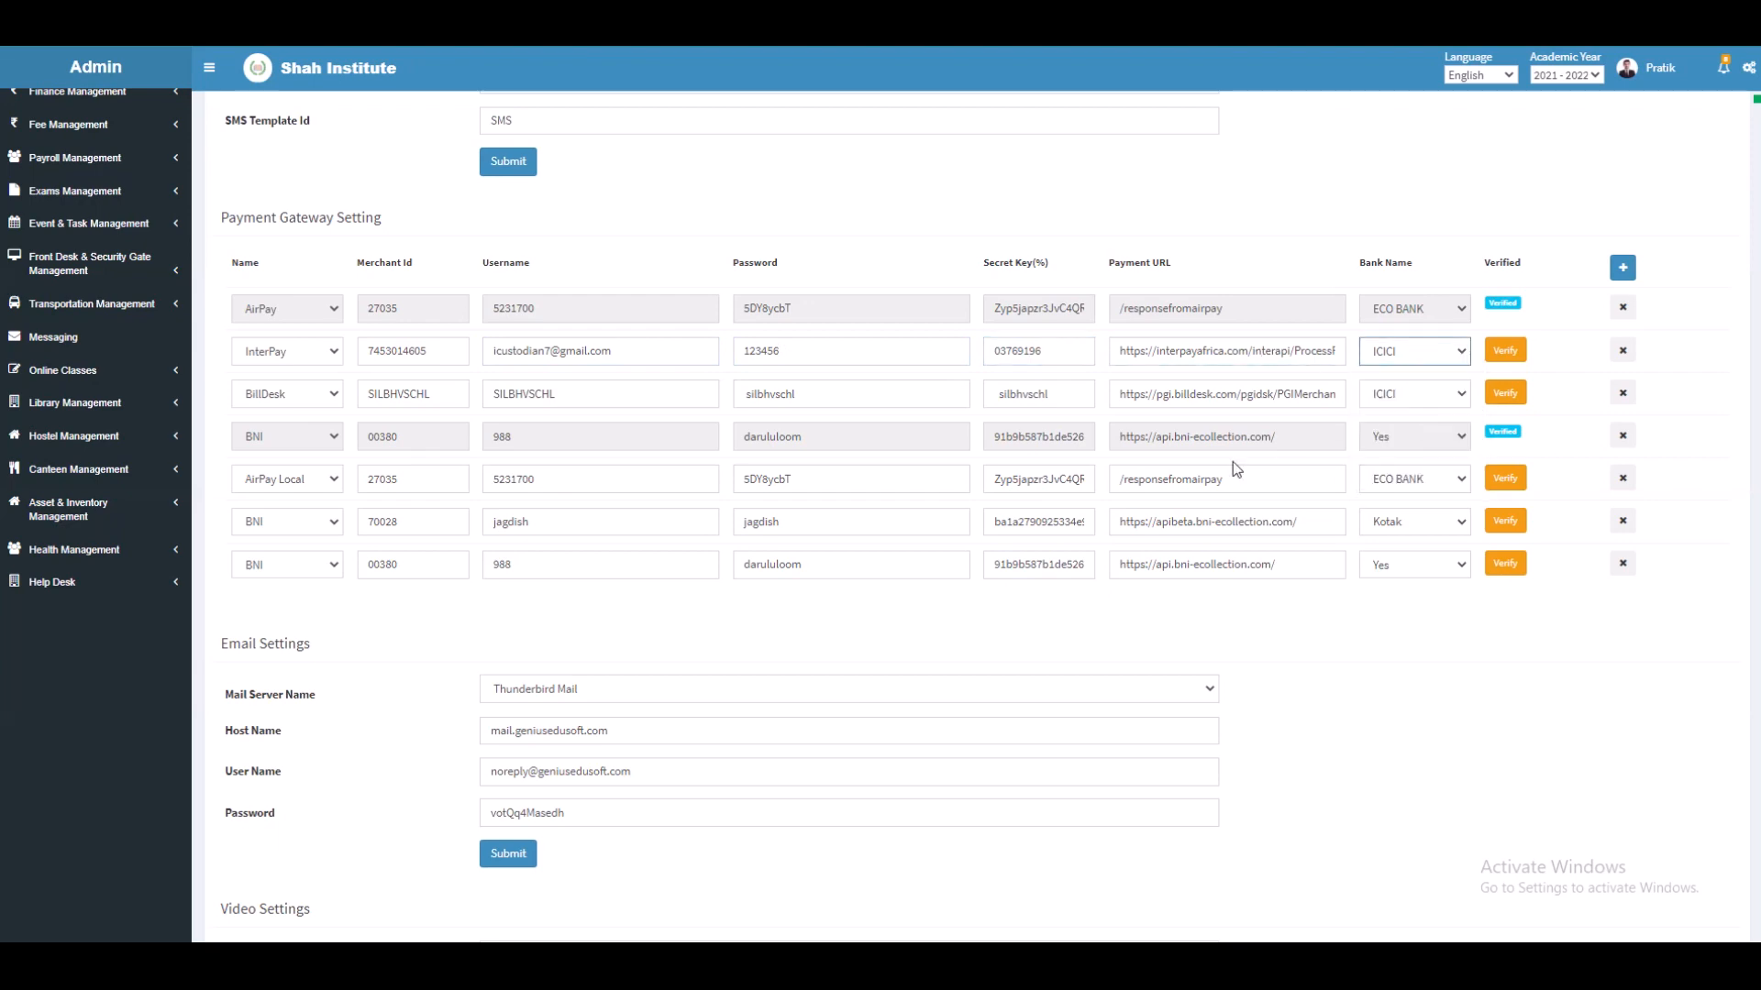
Step: Review Email Settings with Thunderbird Mail as server, plus host name, user name and password
scroll(1234, 463, down, 4)
click(703, 303)
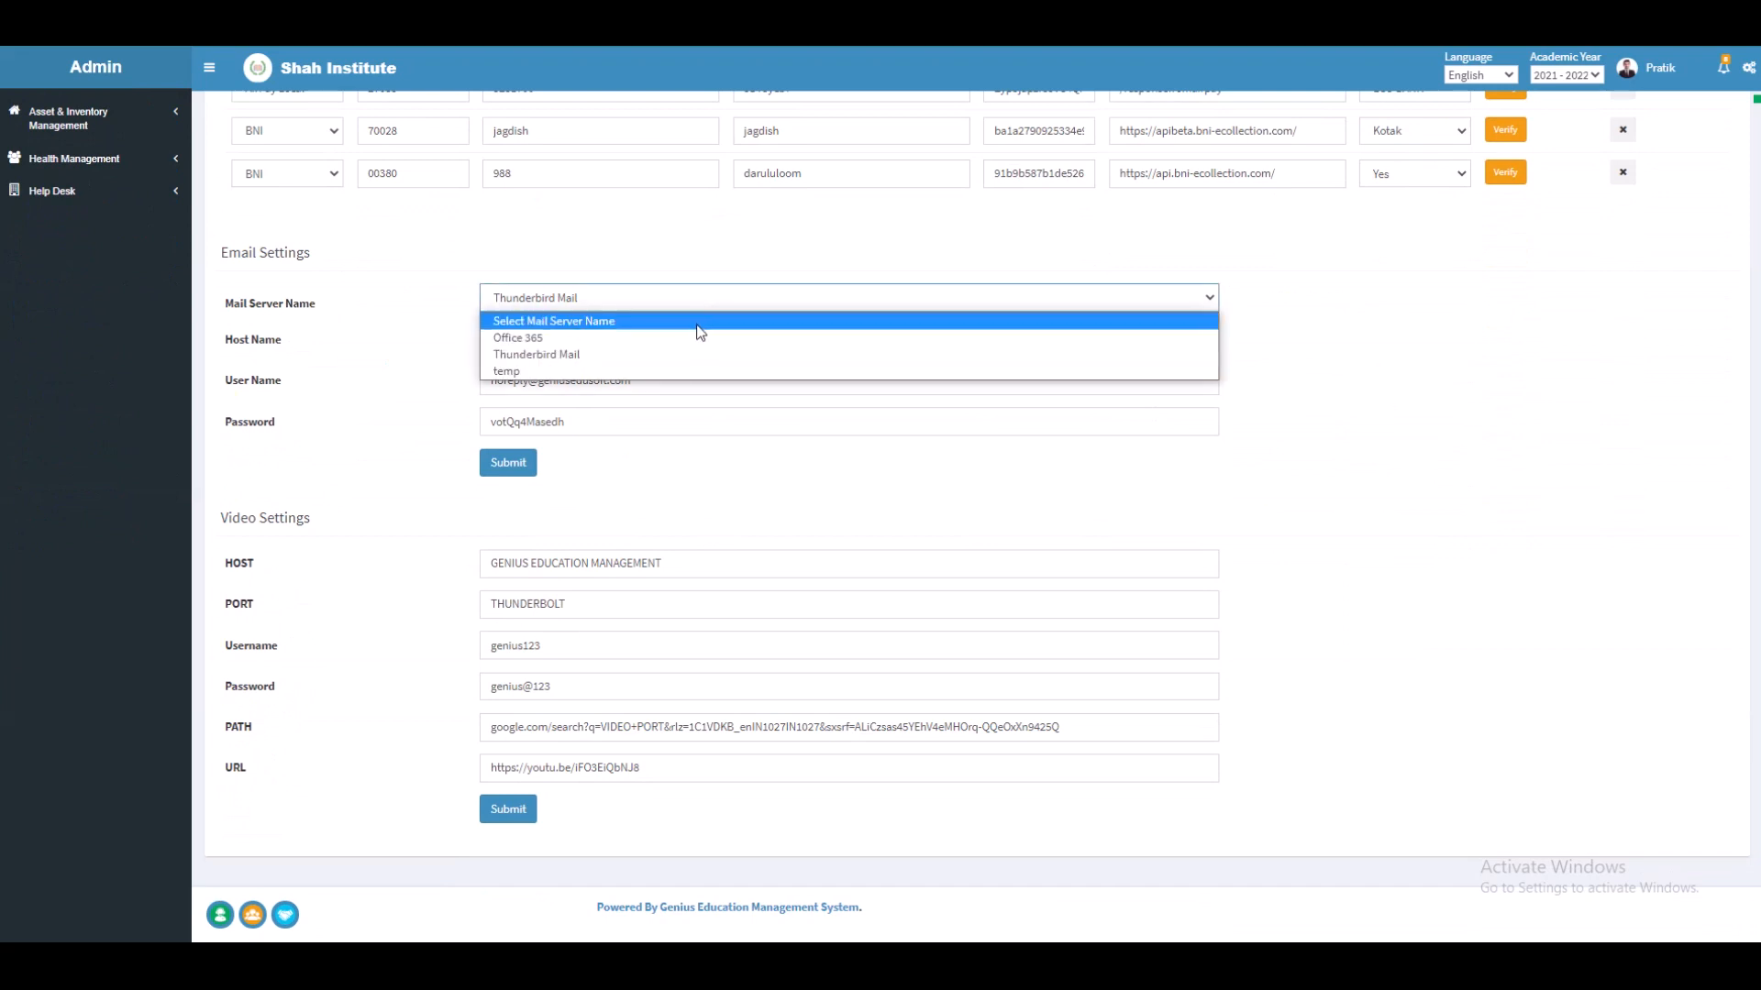
click(692, 353)
click(690, 348)
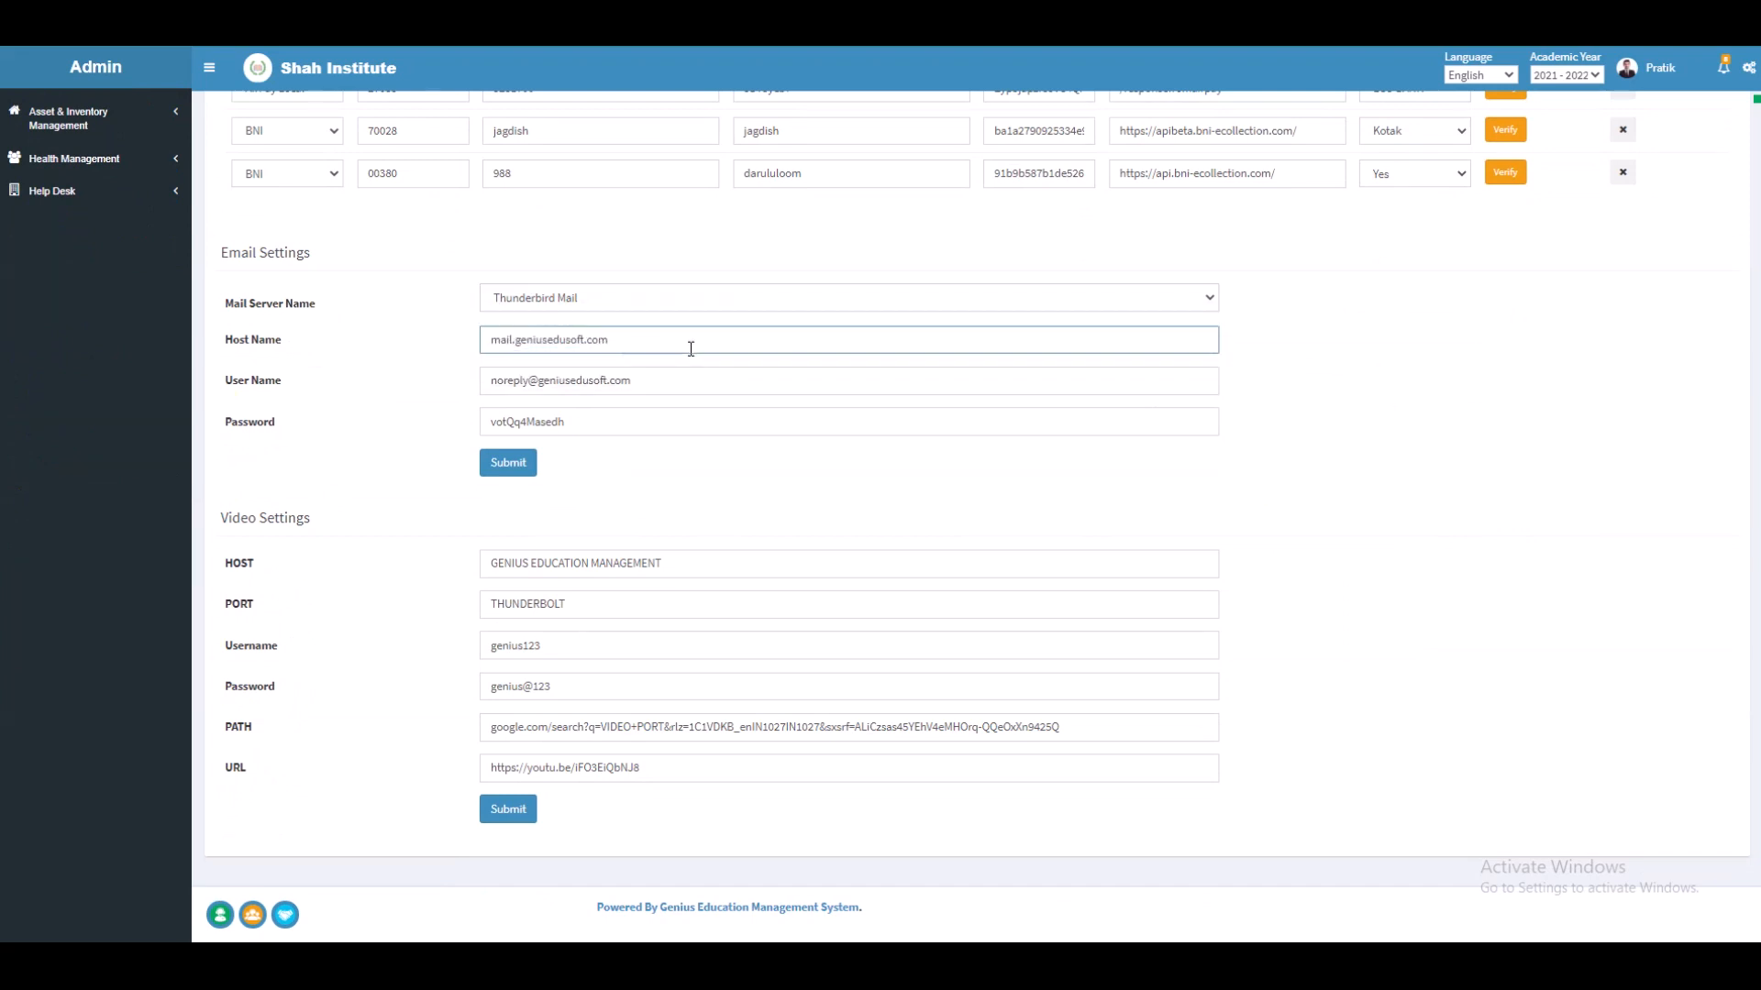
click(666, 379)
click(653, 417)
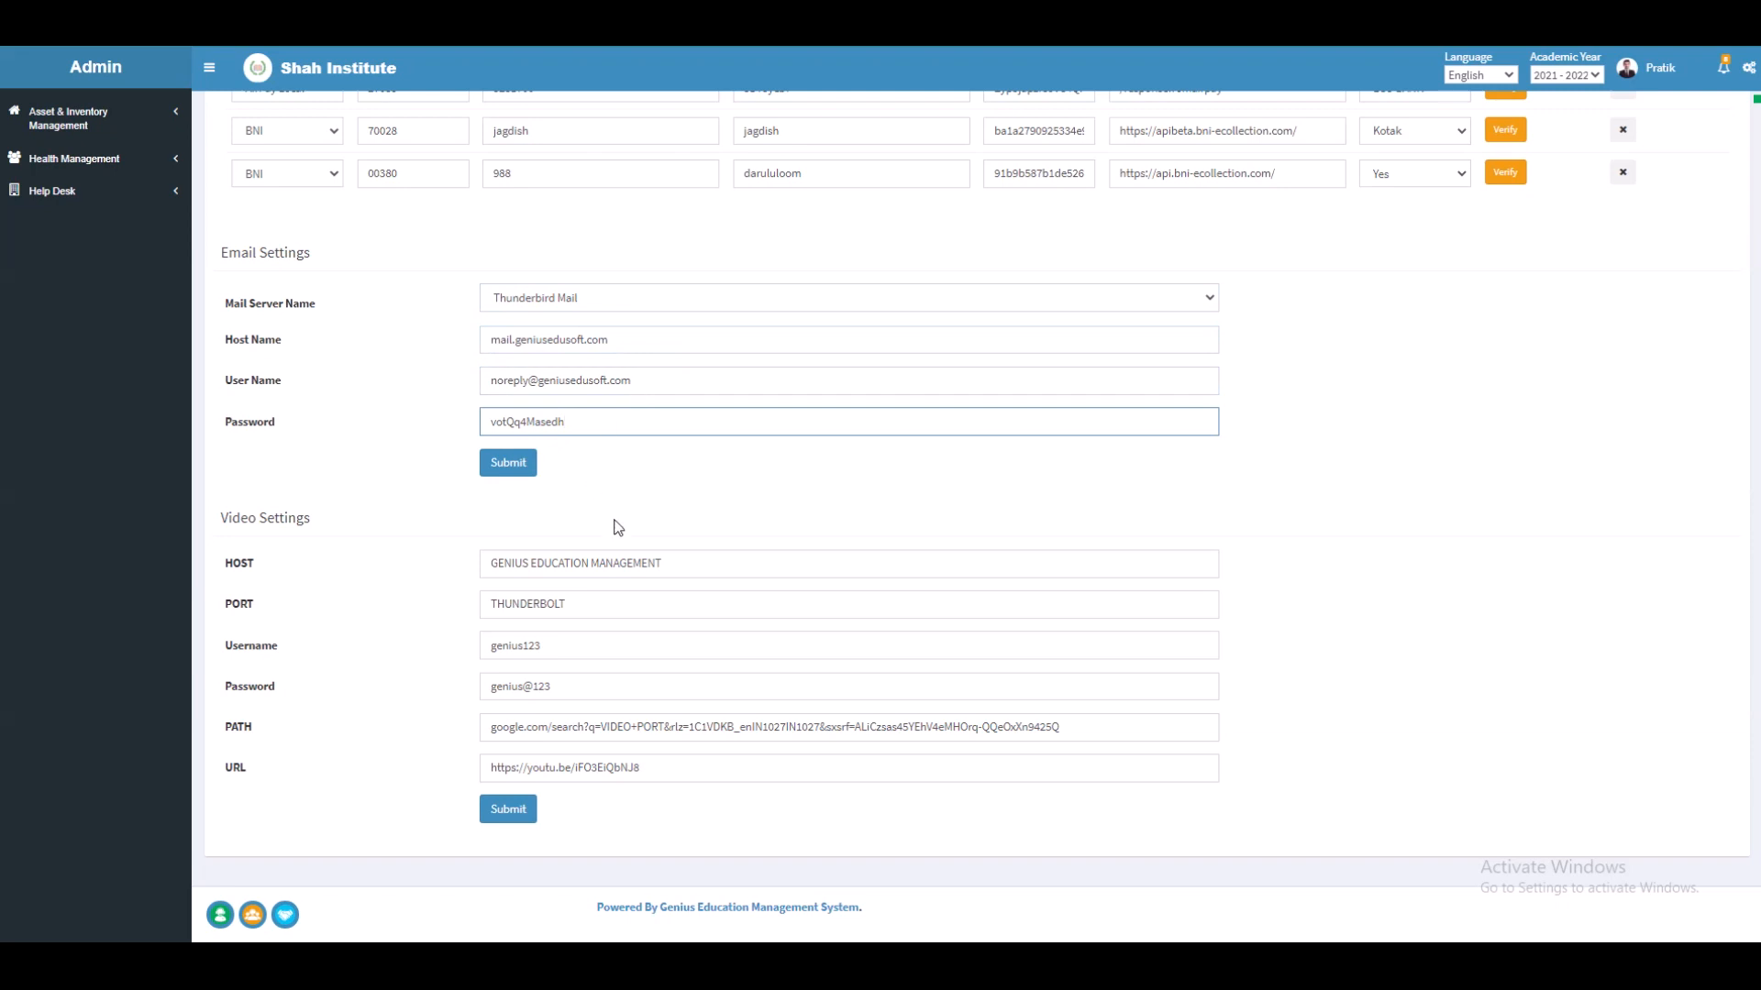
Step: Submit the Video Settings (host GENIUS EDUCATION MANAGEMENT, port THUNDERBOLT) after reviewing username, password, path and URL
click(692, 570)
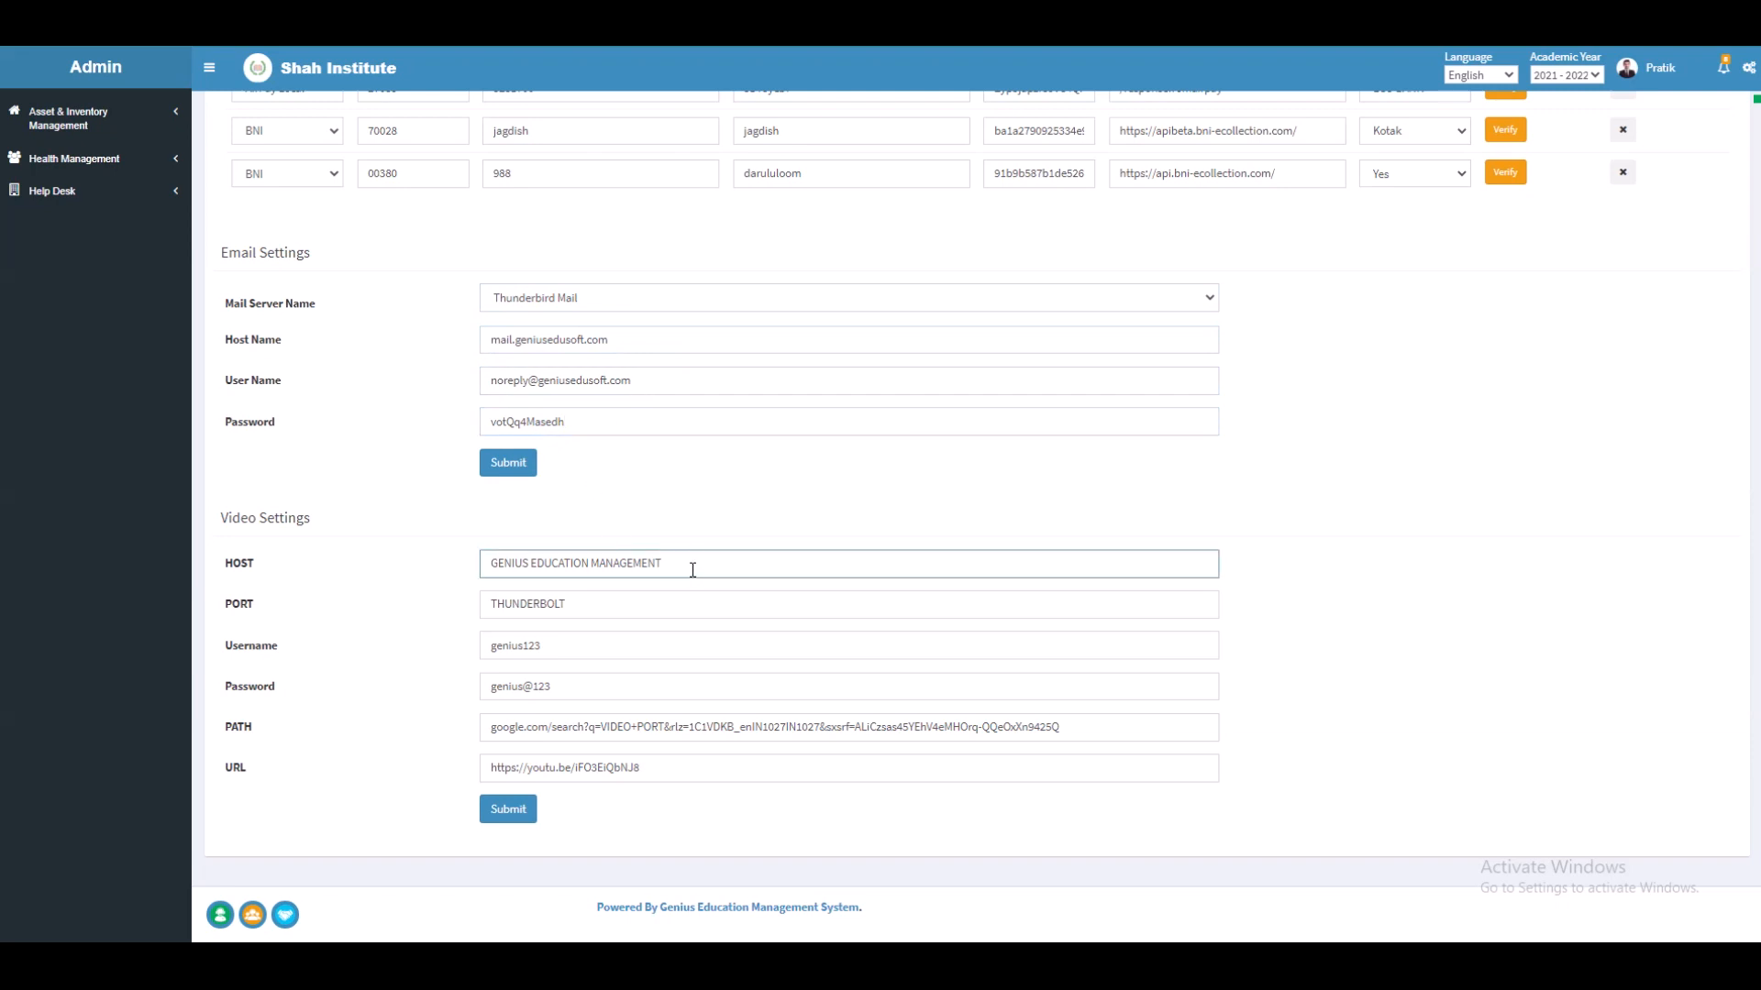
click(666, 613)
click(645, 648)
click(640, 685)
click(641, 729)
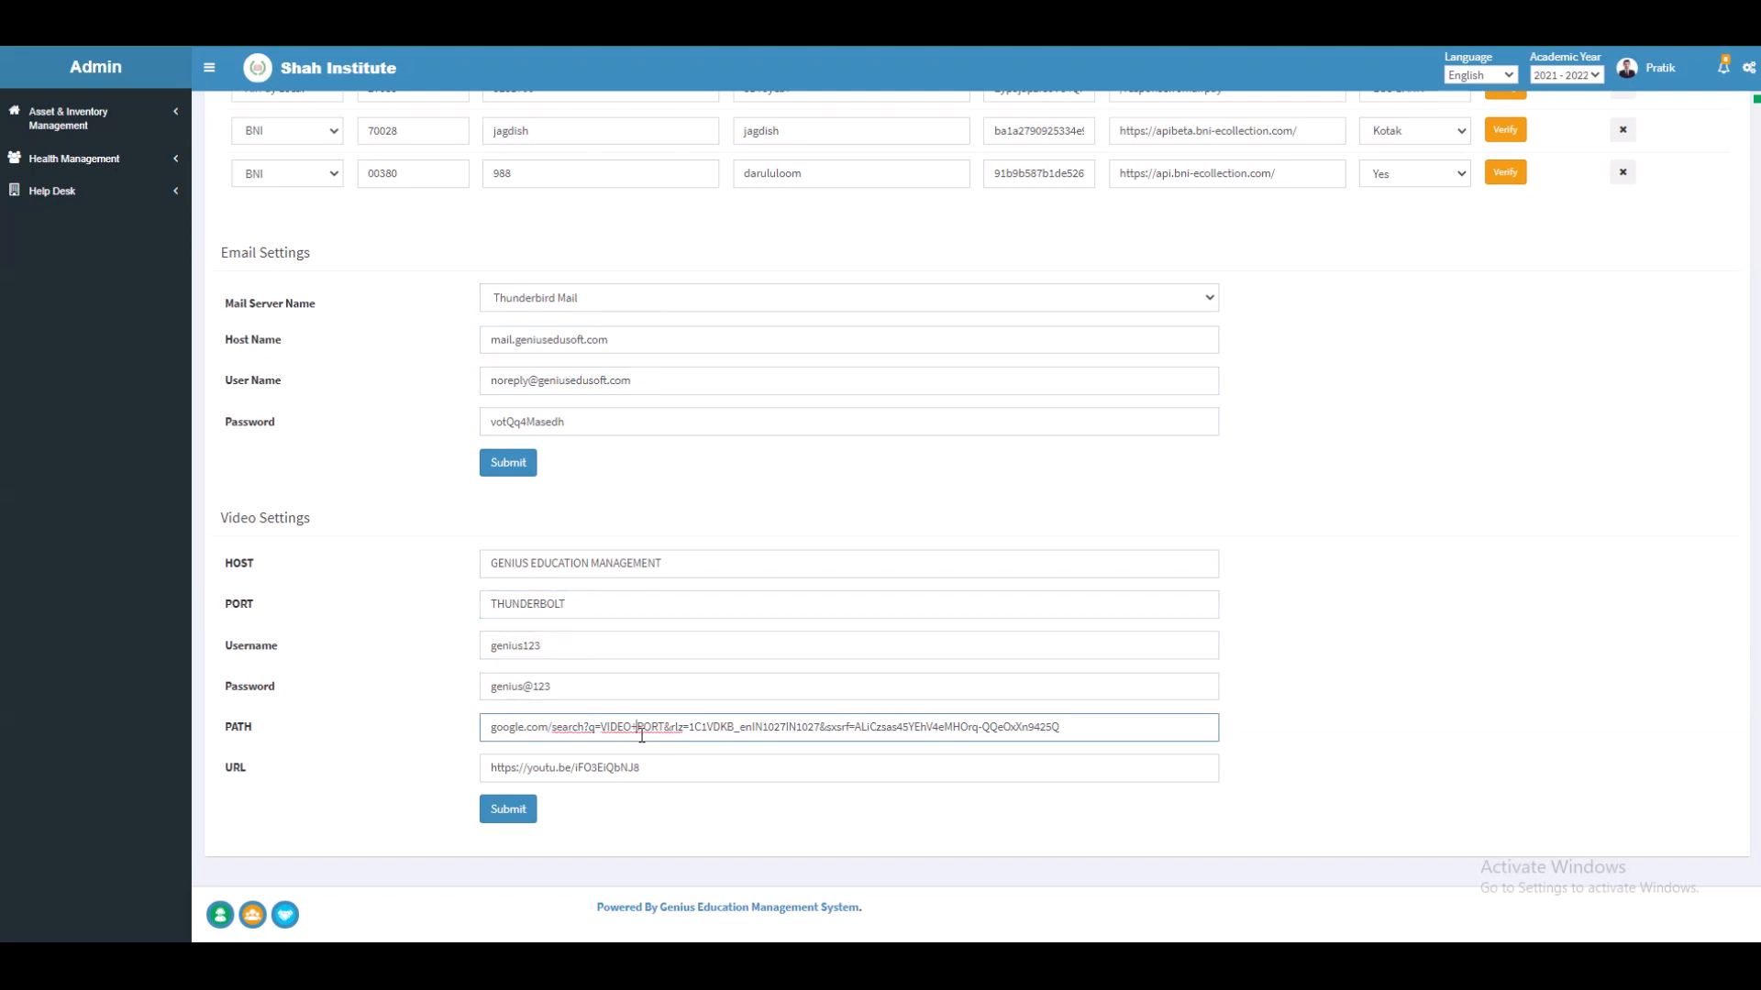
click(645, 779)
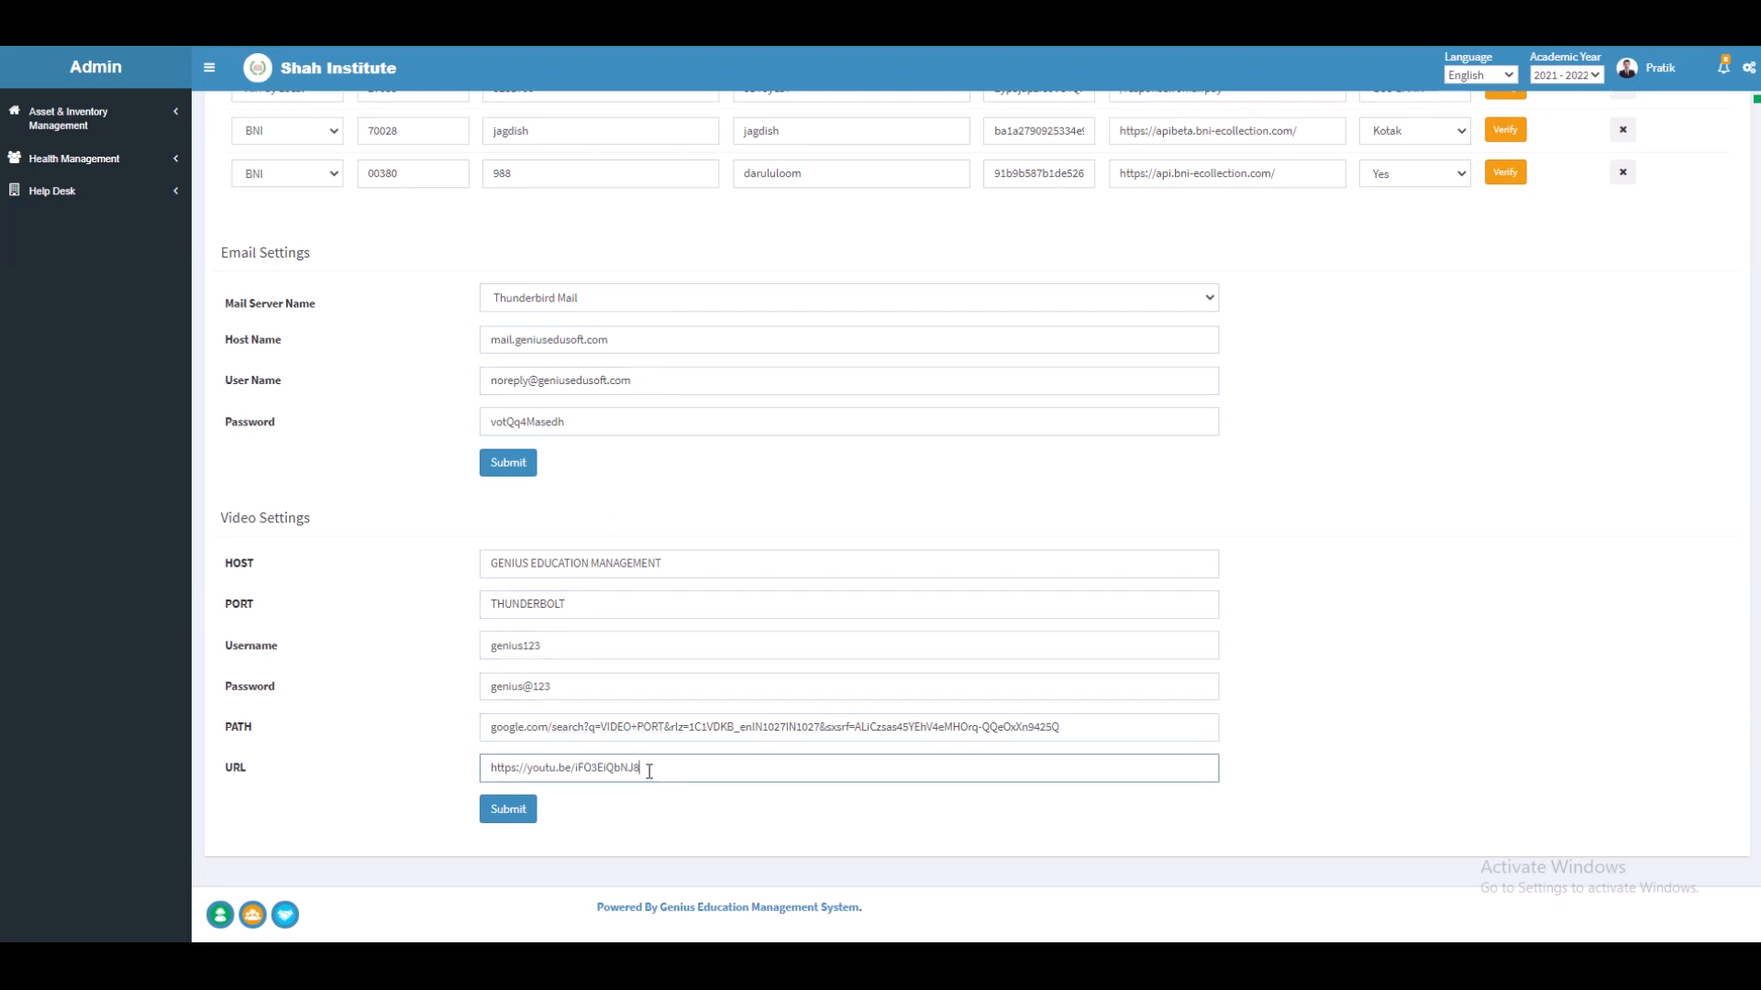
click(508, 810)
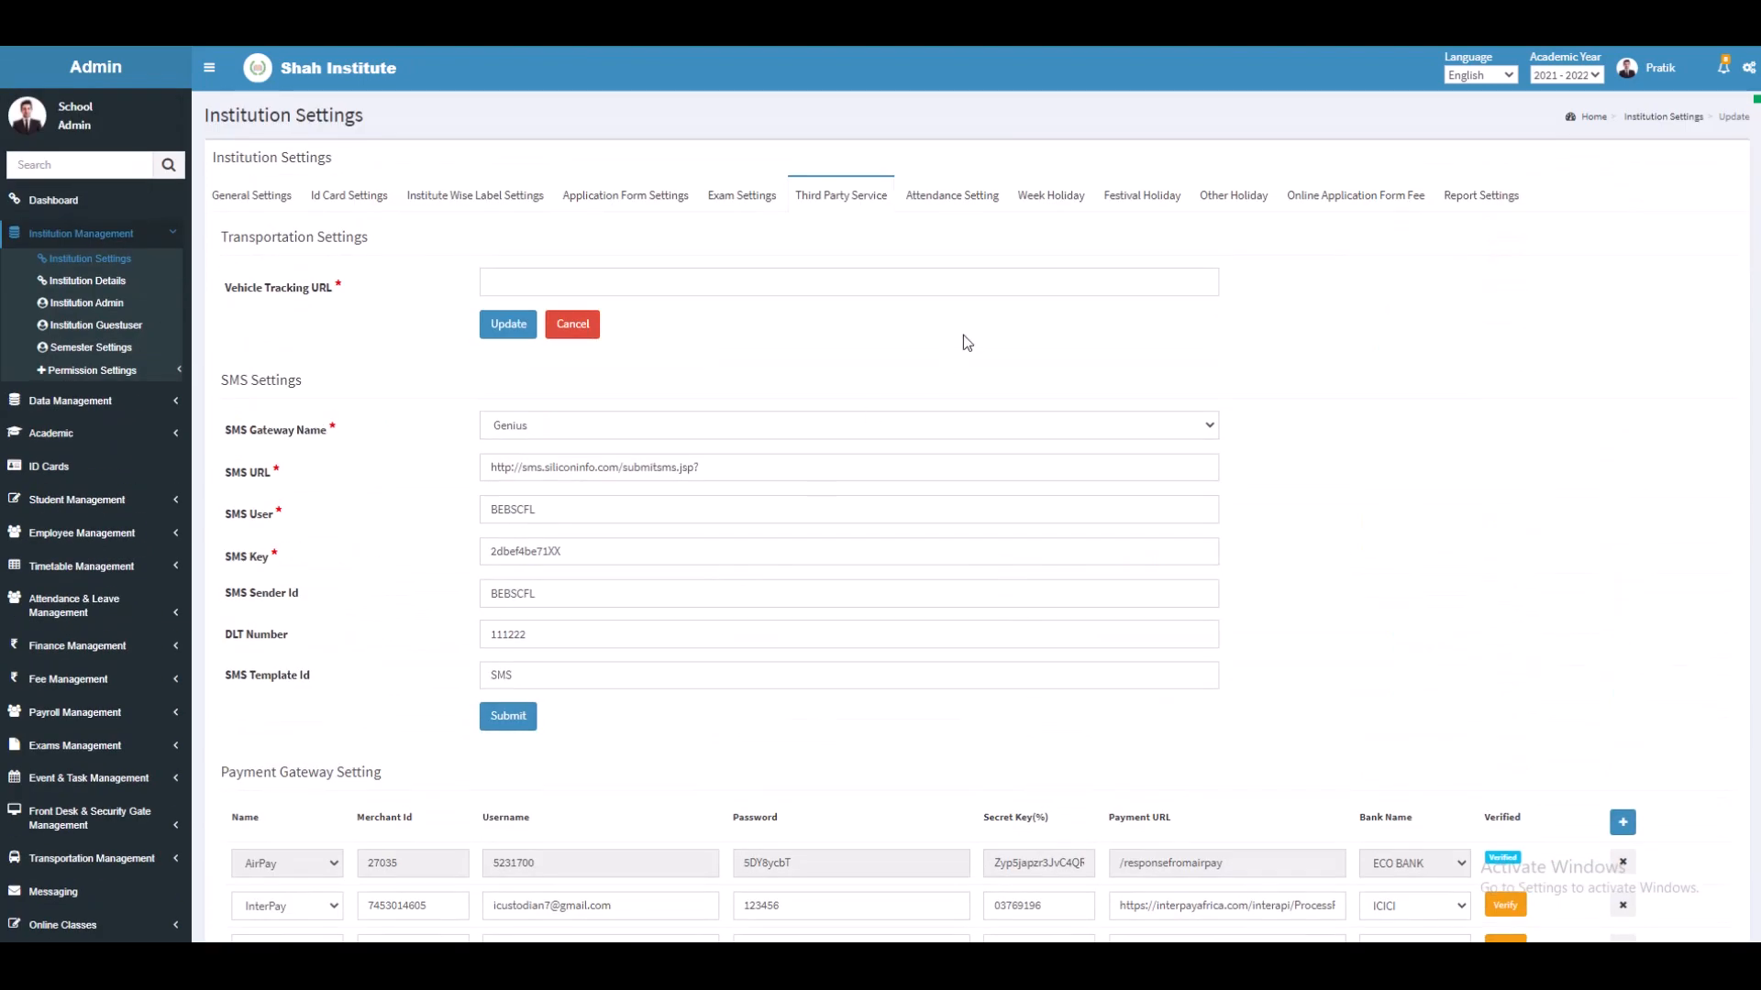
Step: Review Attendance Settings, including the 15-minute late-in grace time and overtime starting after 30 minutes
click(930, 196)
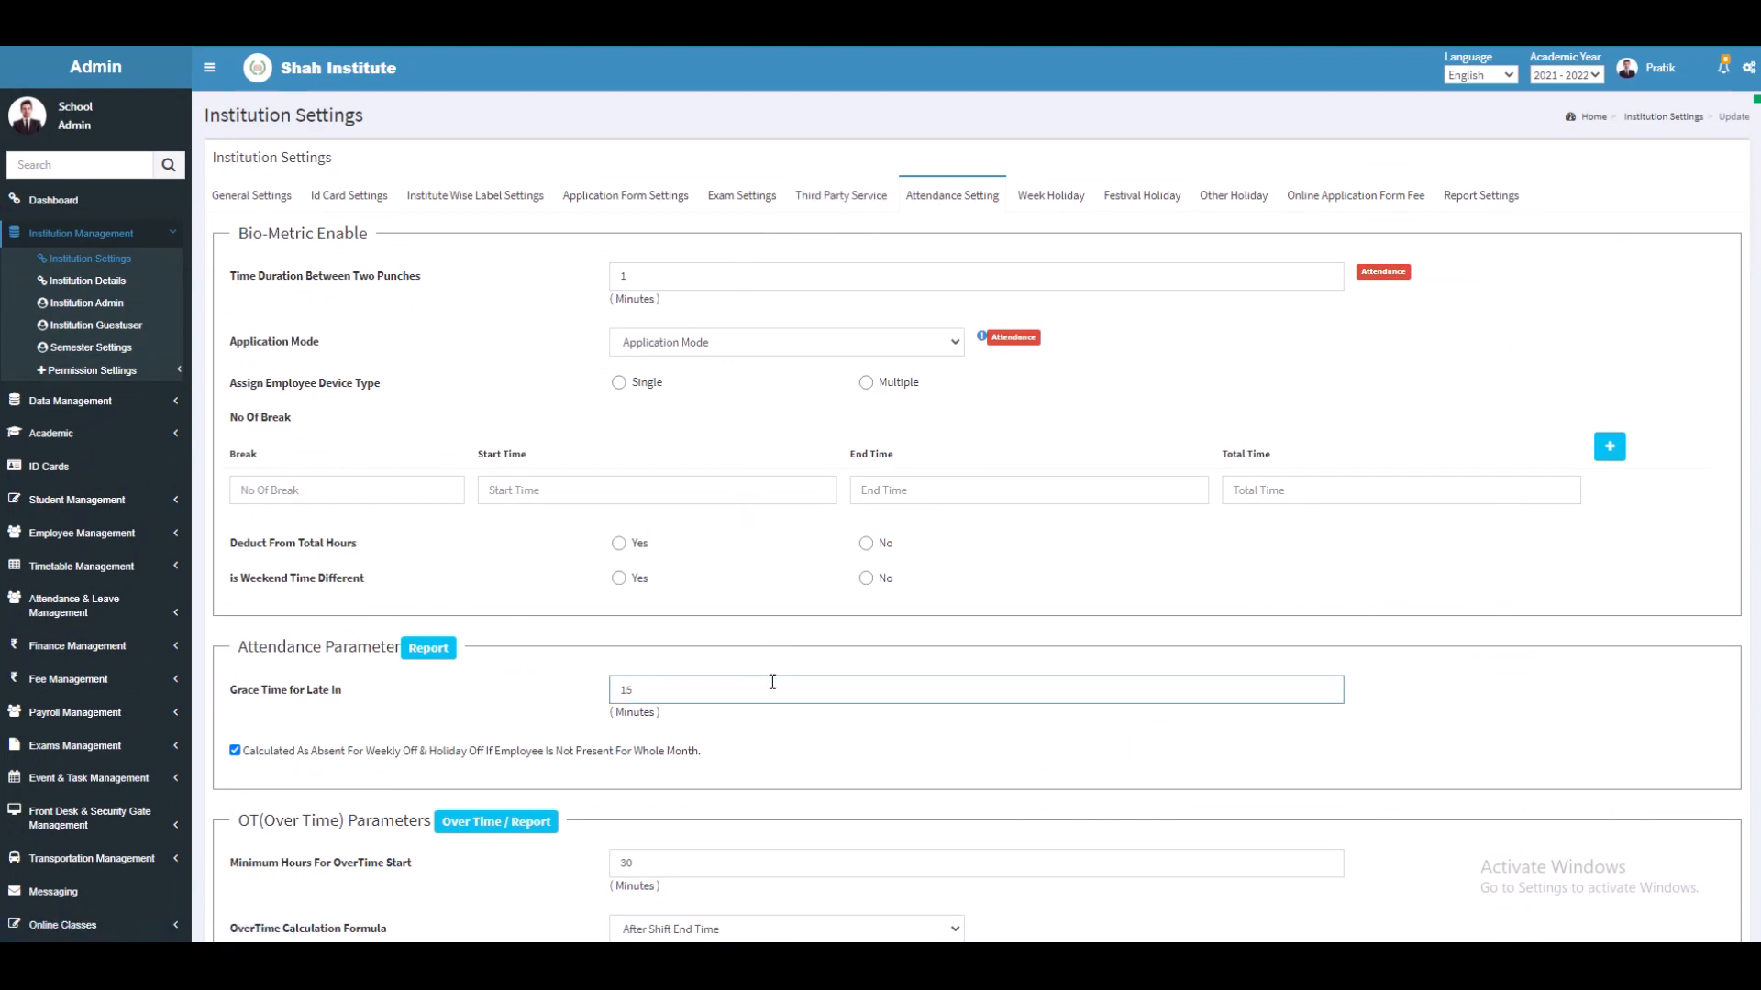
scroll(772, 682, down, 3)
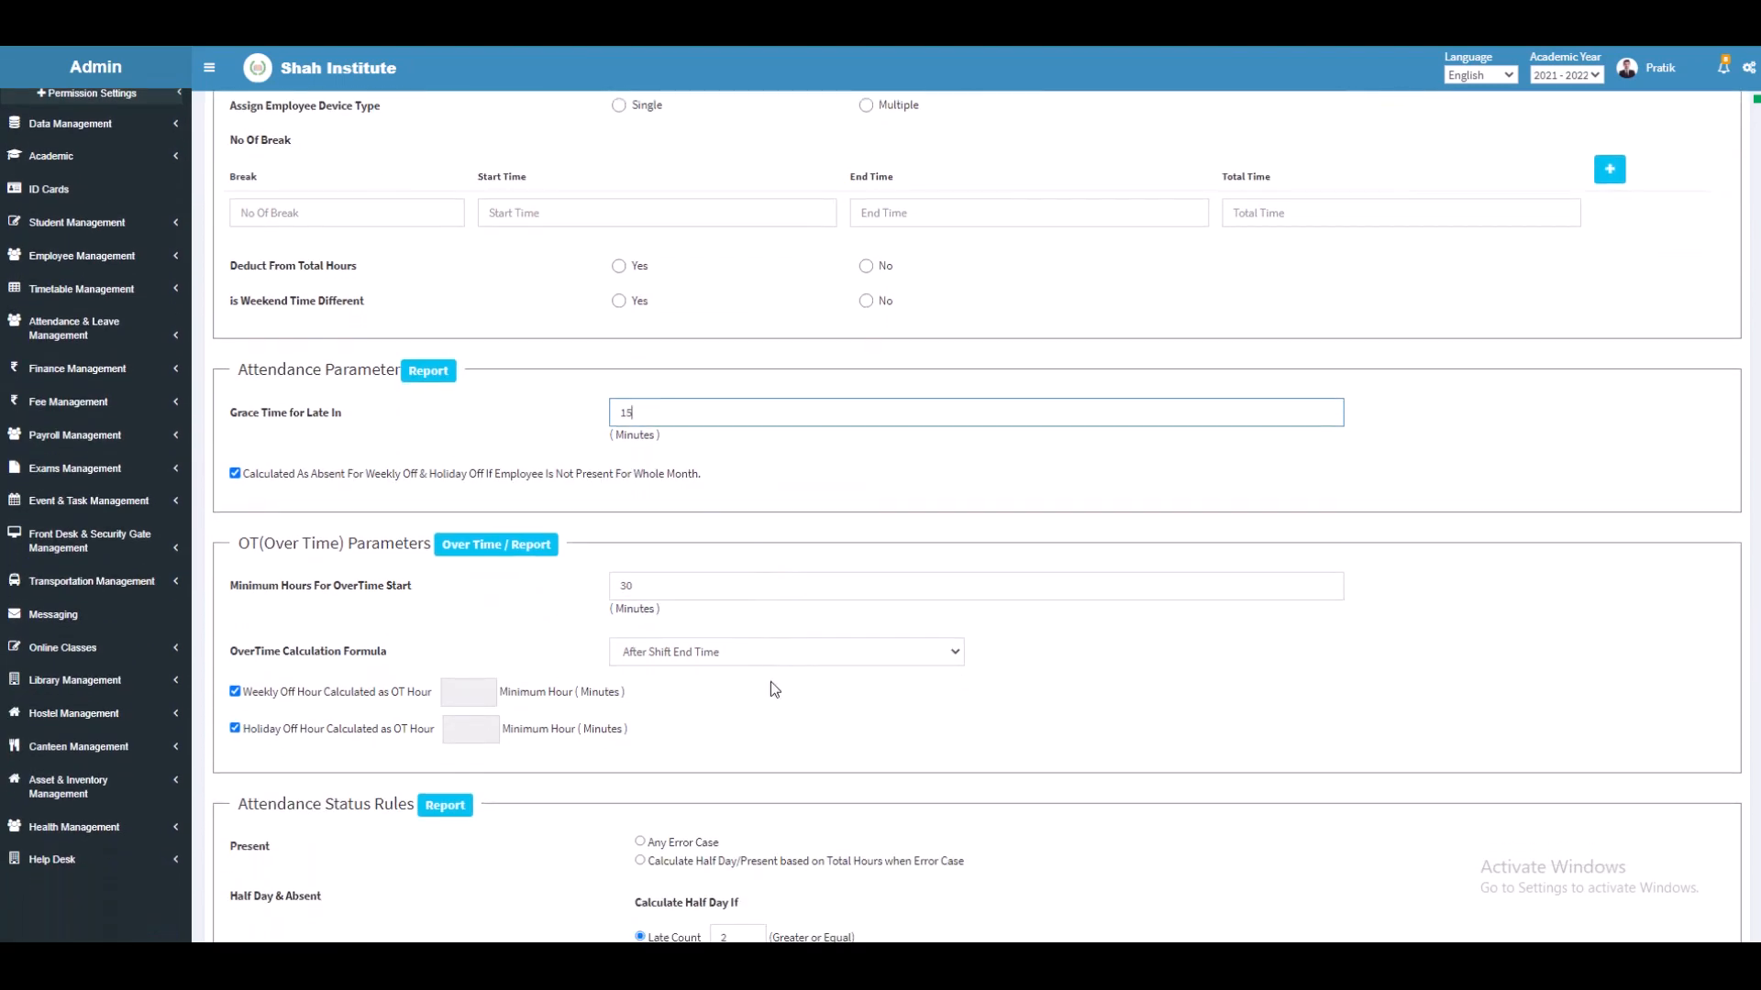
scroll(770, 682, down, 3)
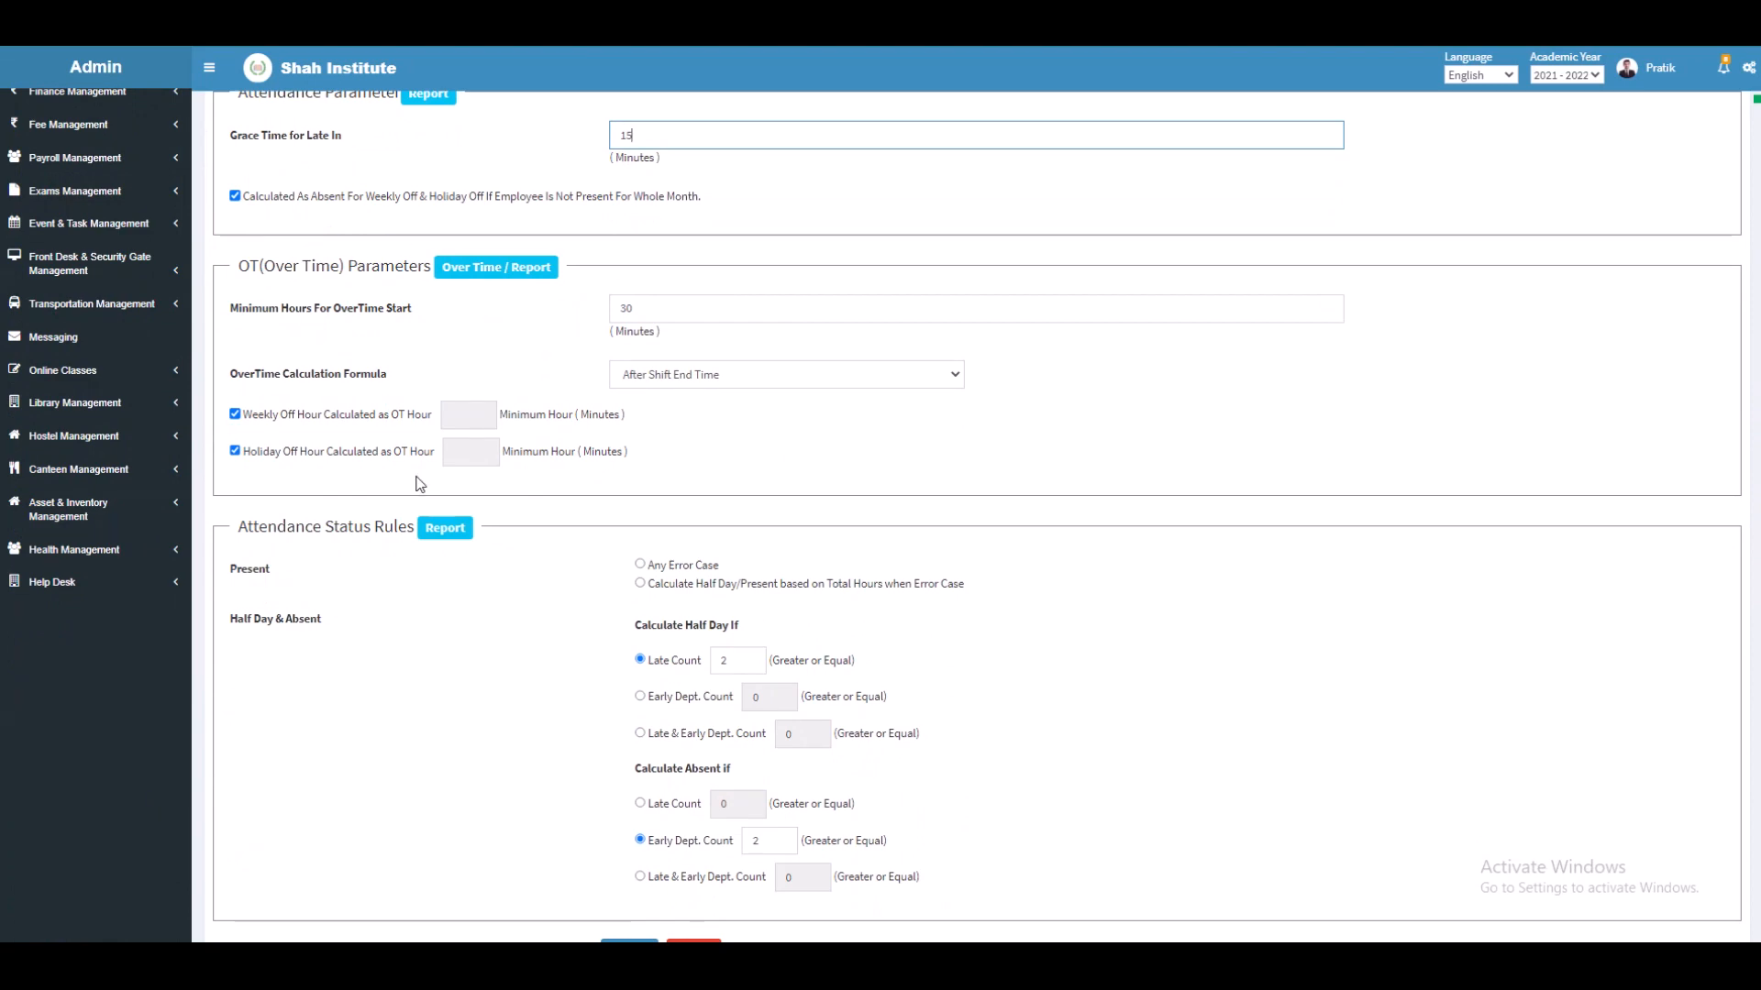
click(668, 308)
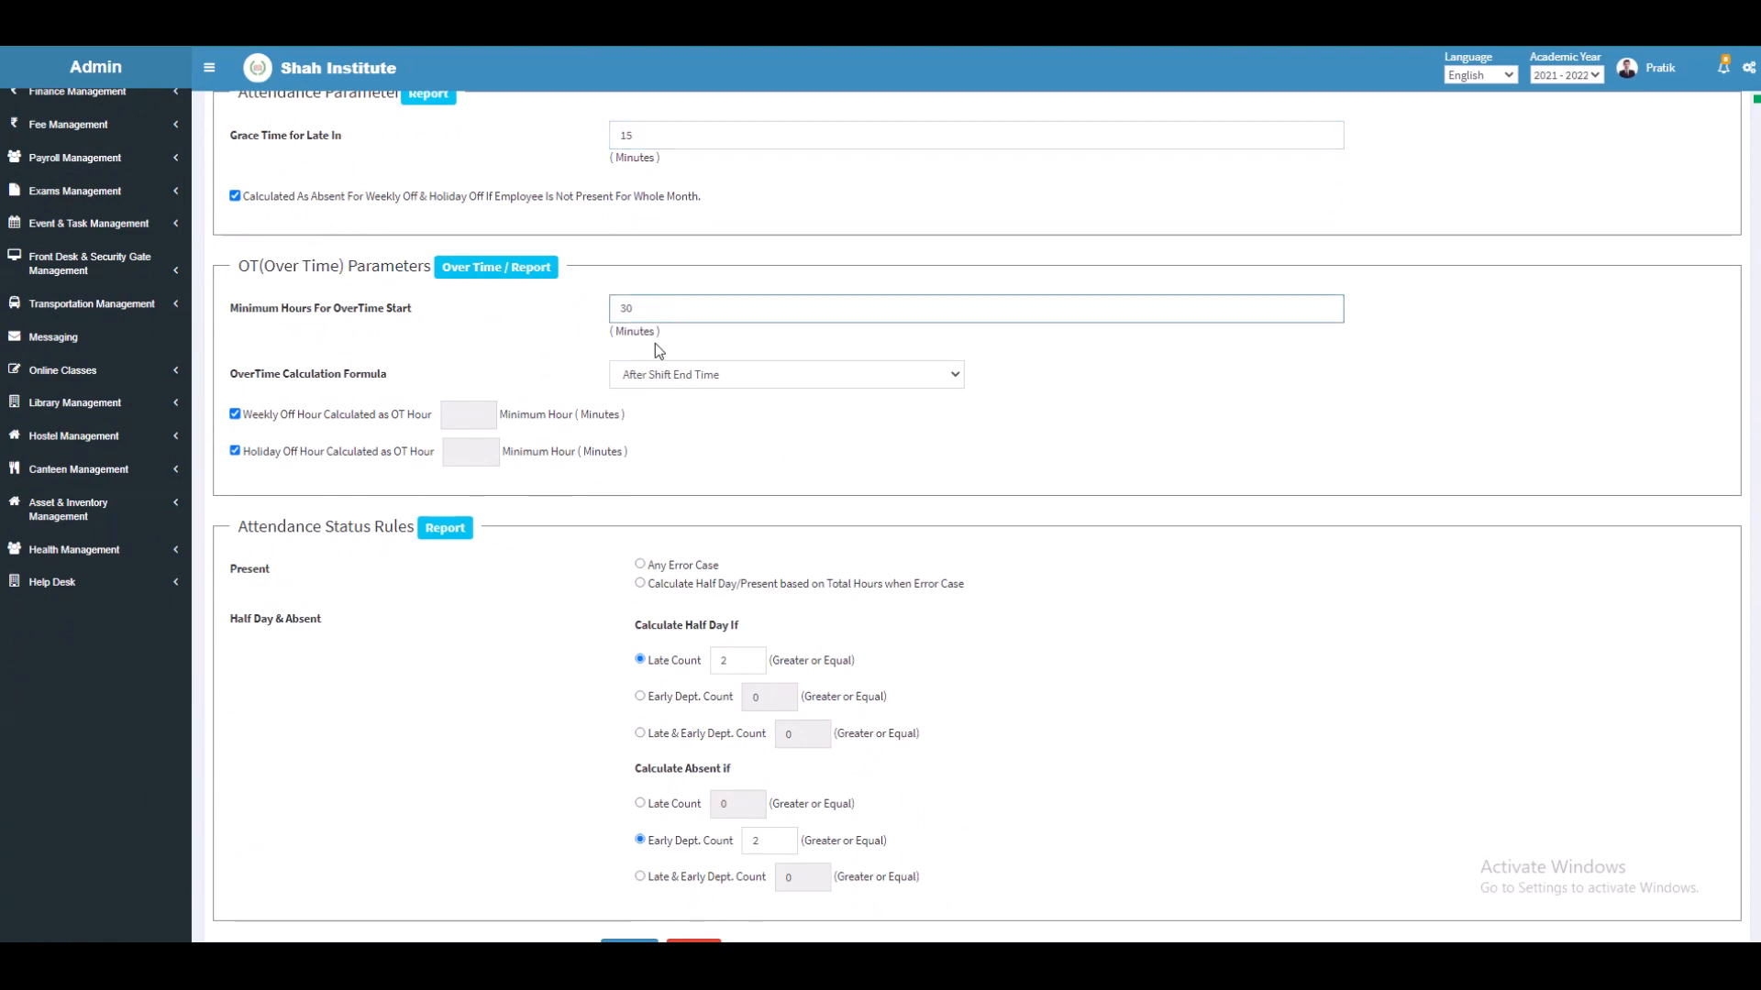
scroll(655, 345, down, 1)
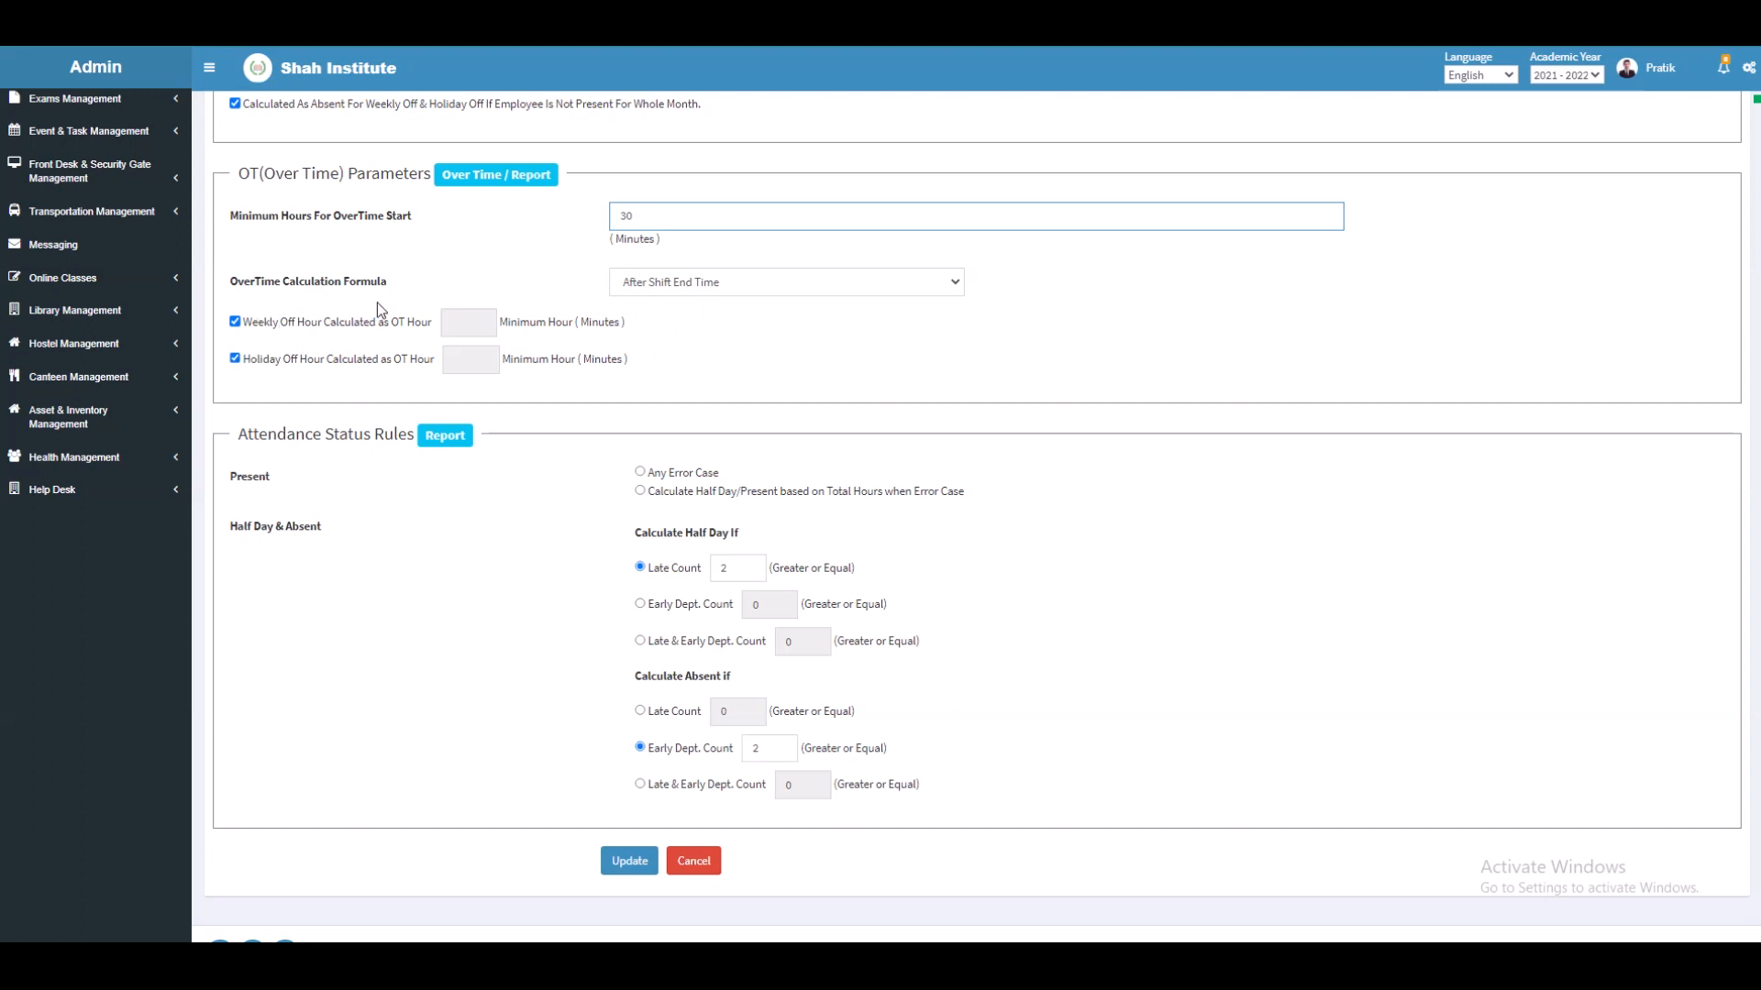
Step: Keep After Shift End Time as overtime formula, set Present to Any Error Case, and update attendance settings
click(653, 288)
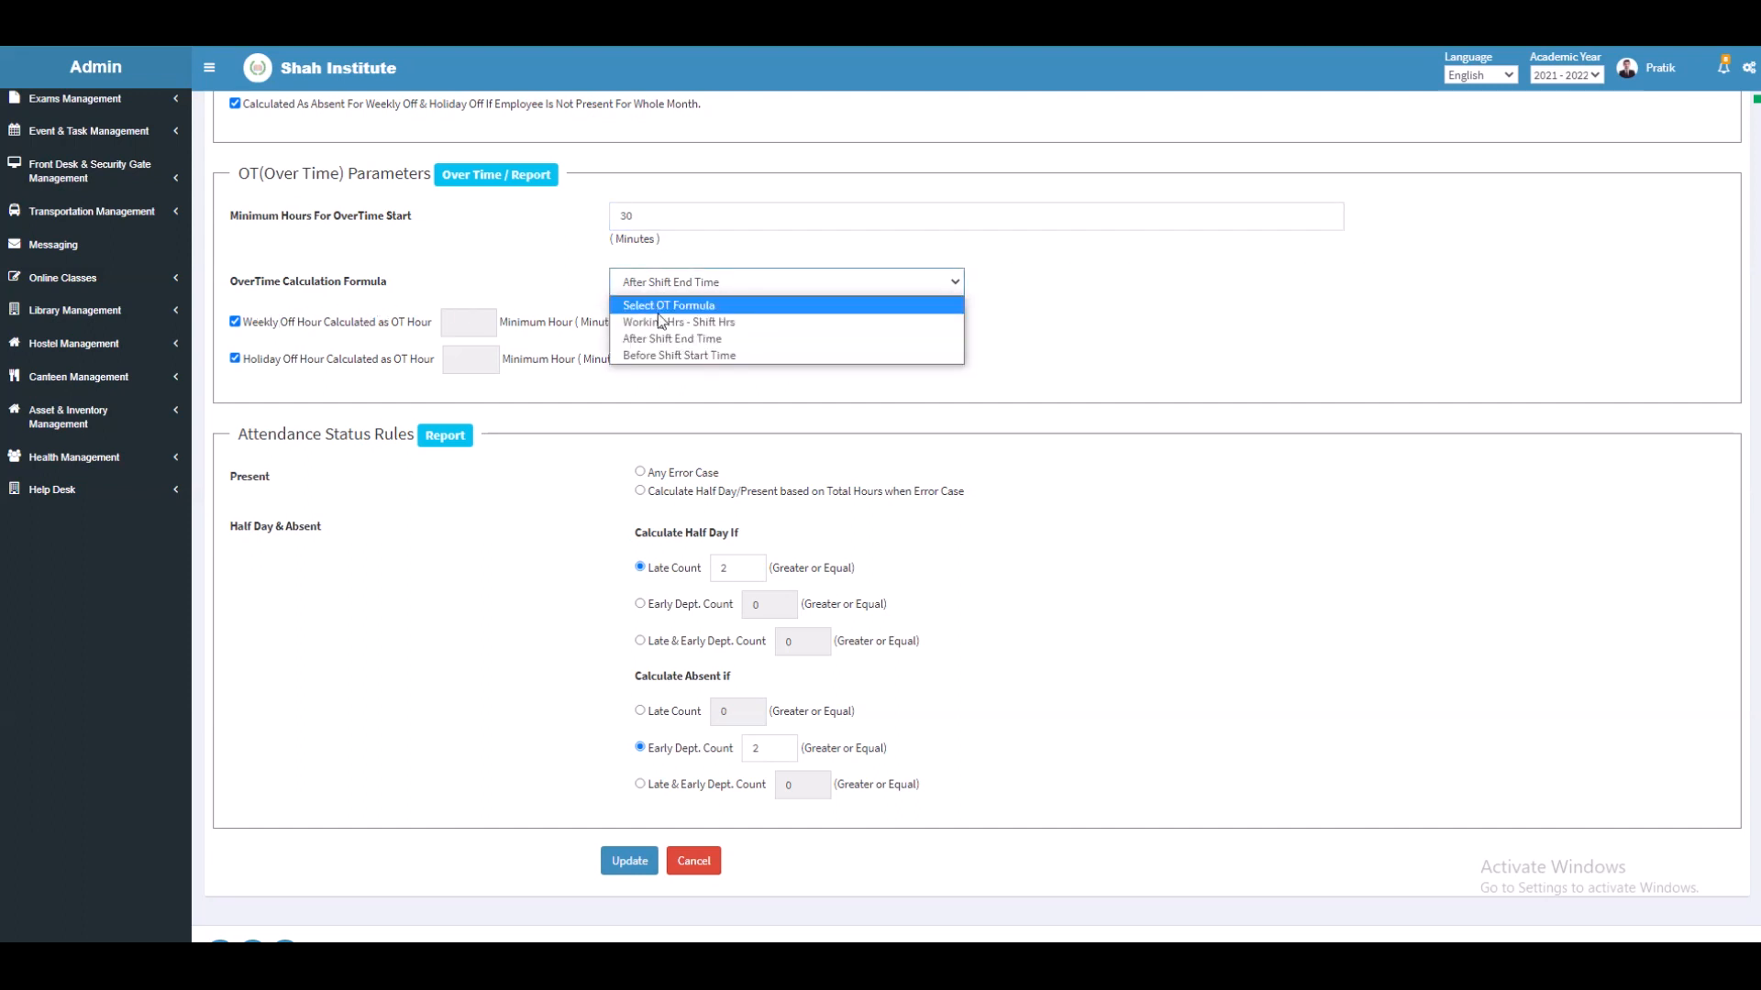
click(664, 339)
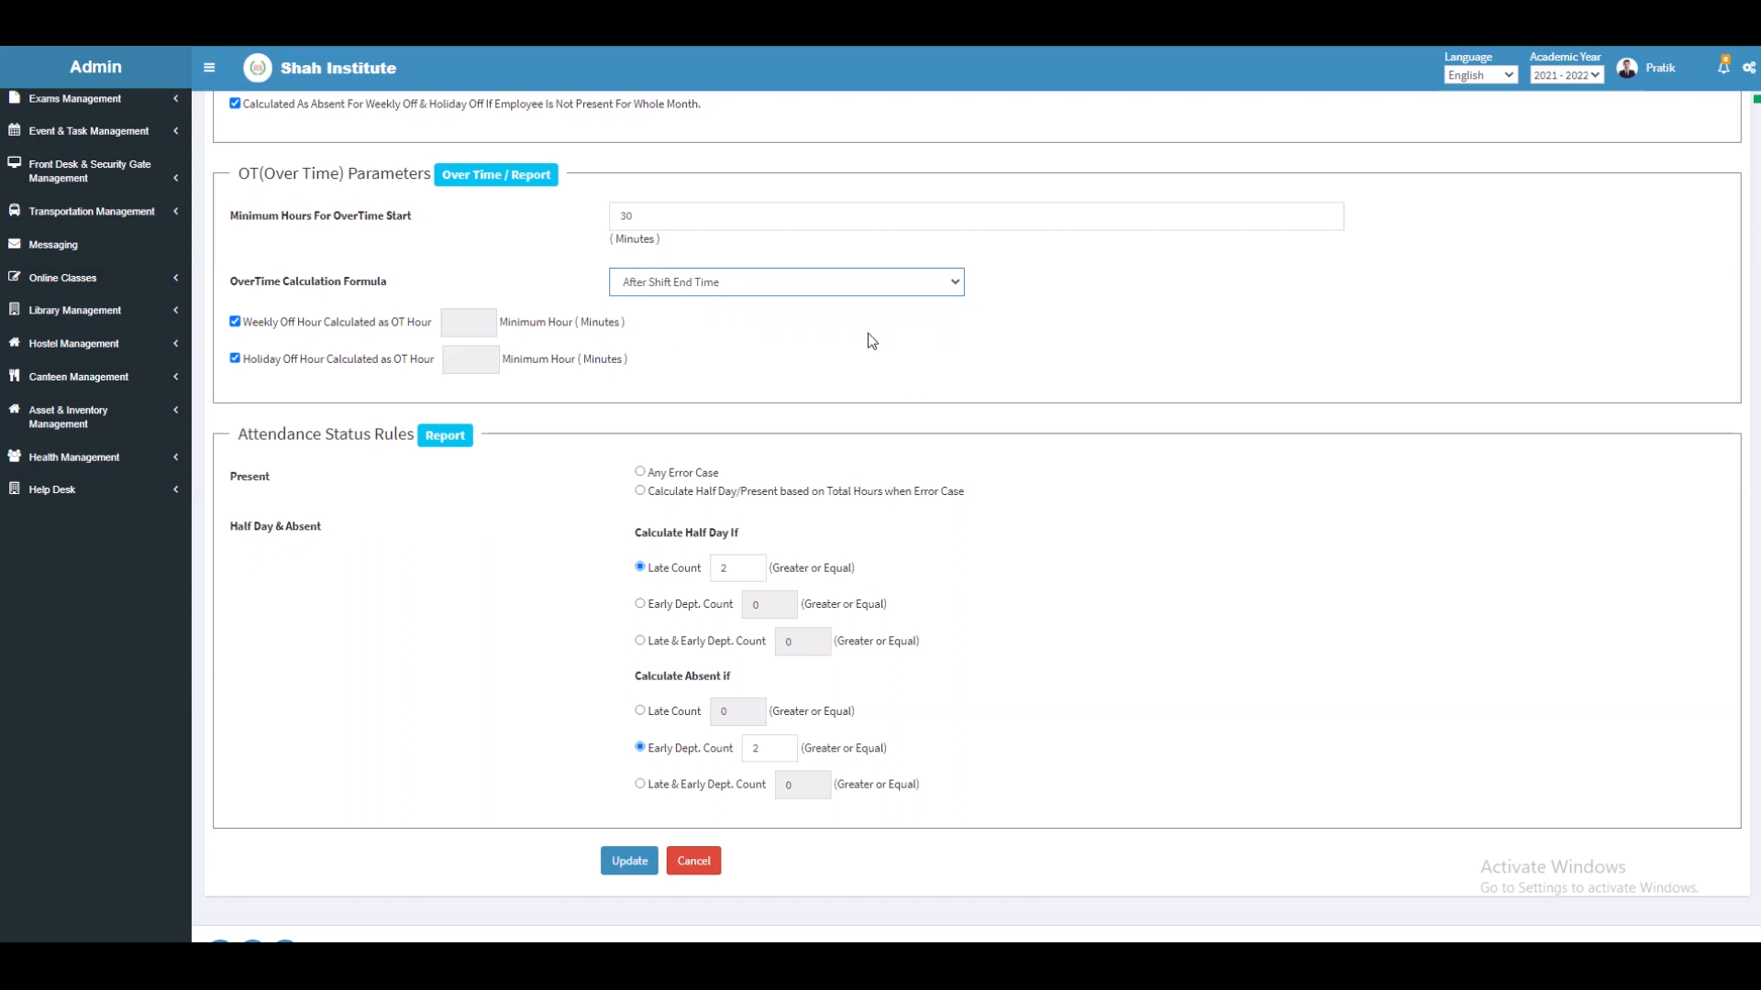
scroll(705, 356, down, 1)
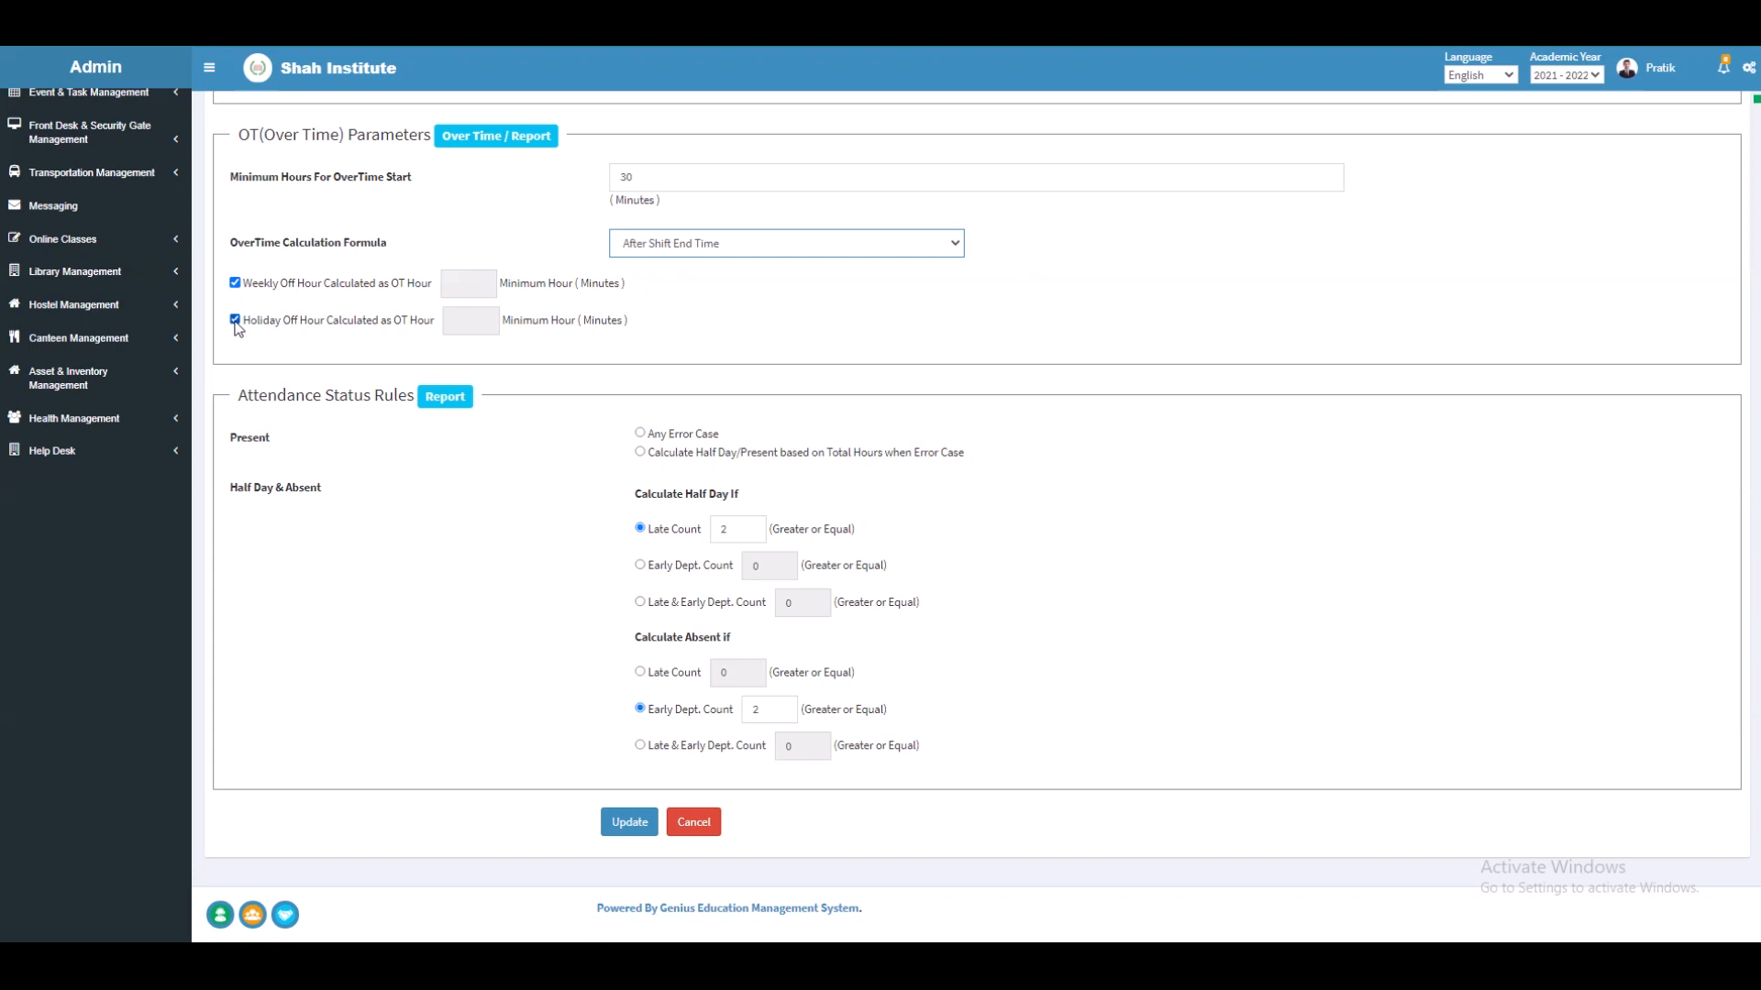
click(641, 434)
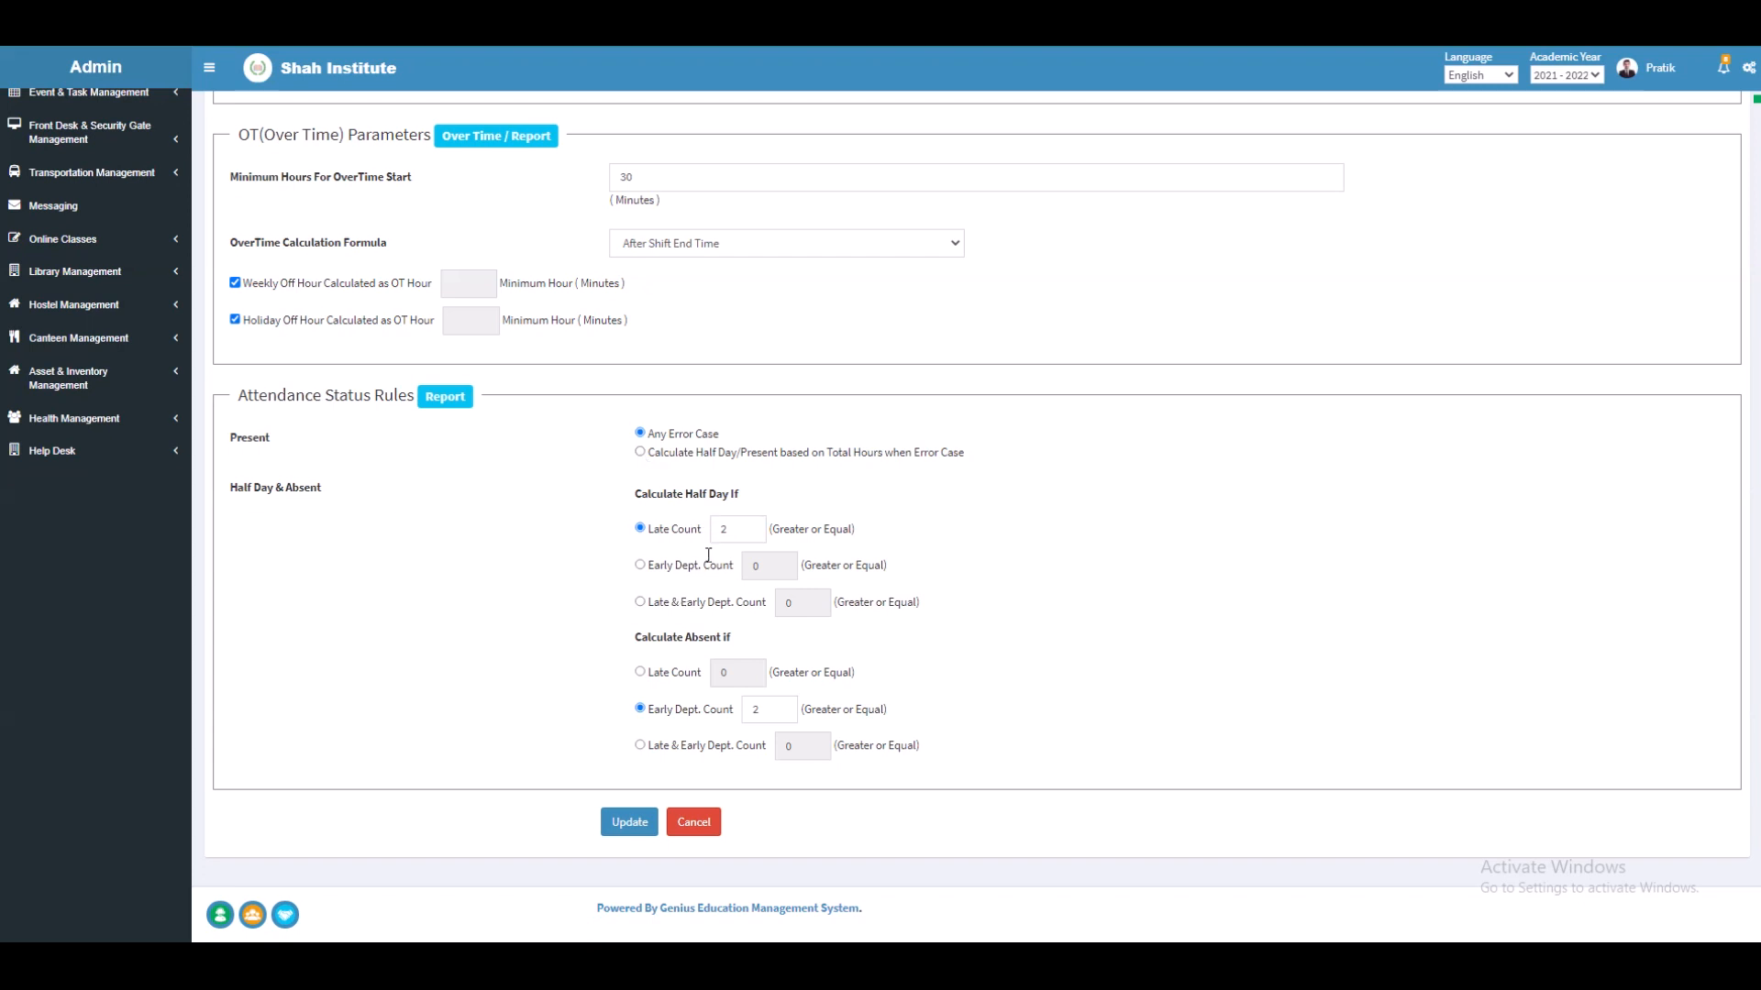
click(731, 528)
click(773, 712)
click(624, 825)
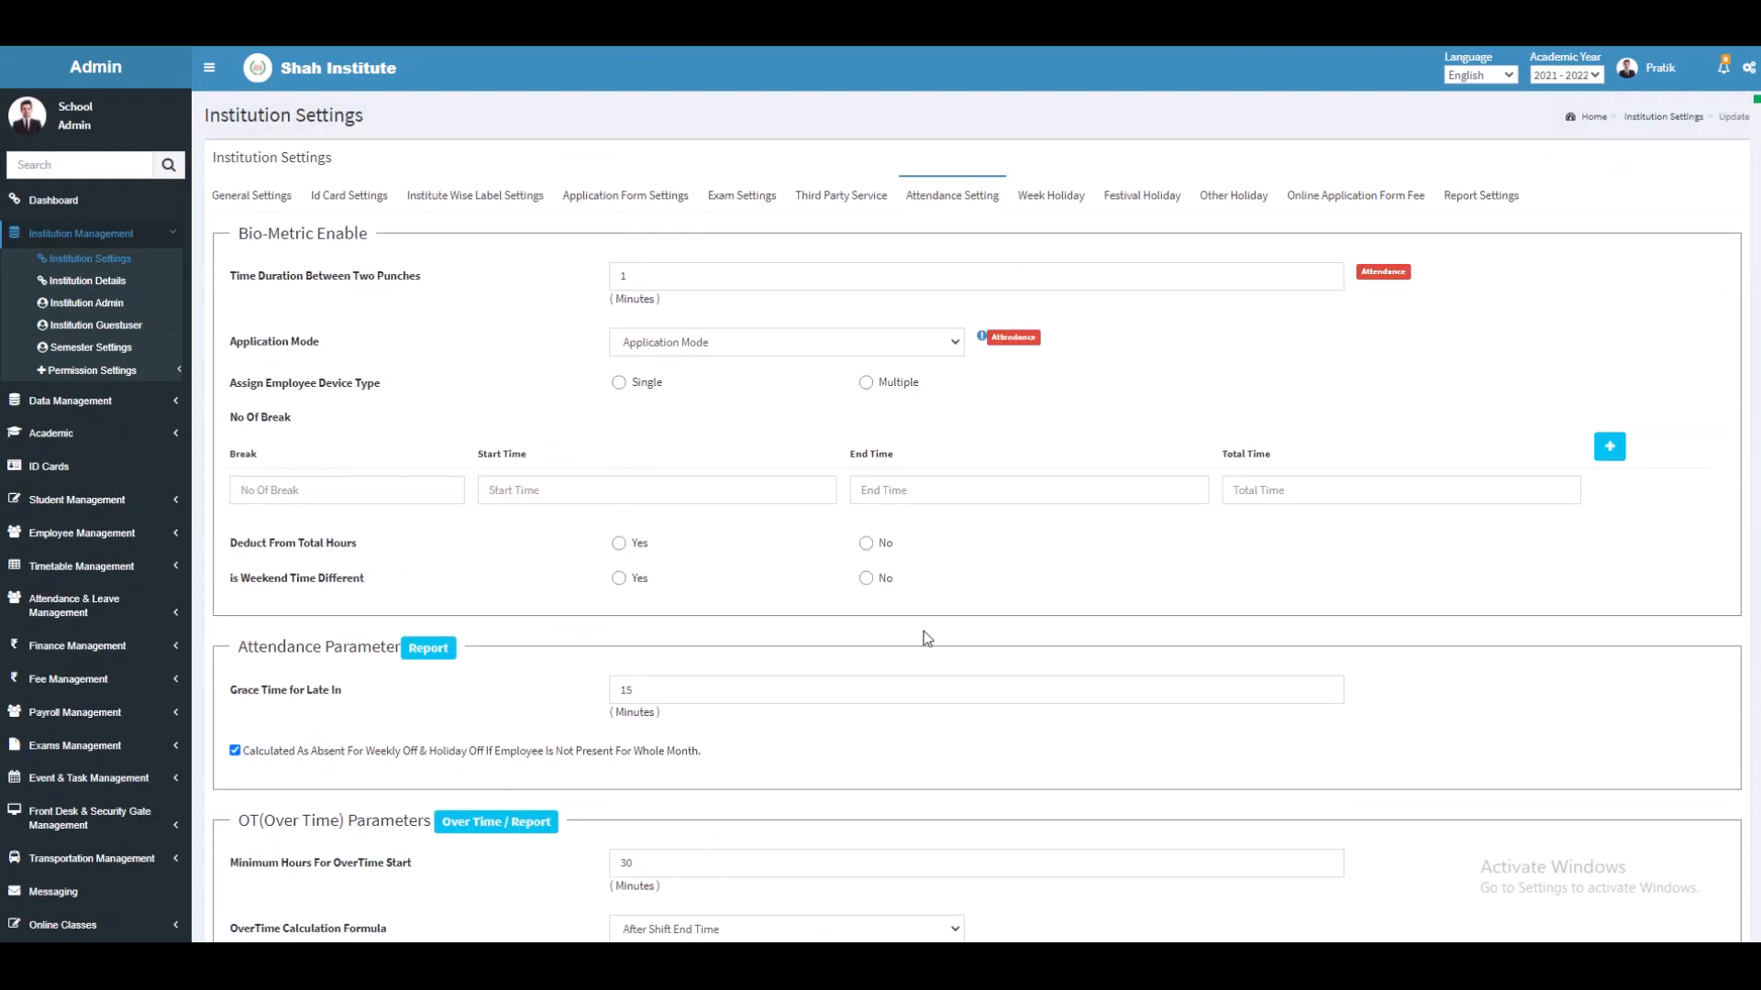
Step: Save a week holiday making Tuesday of the 2nd week a full holiday
click(1034, 192)
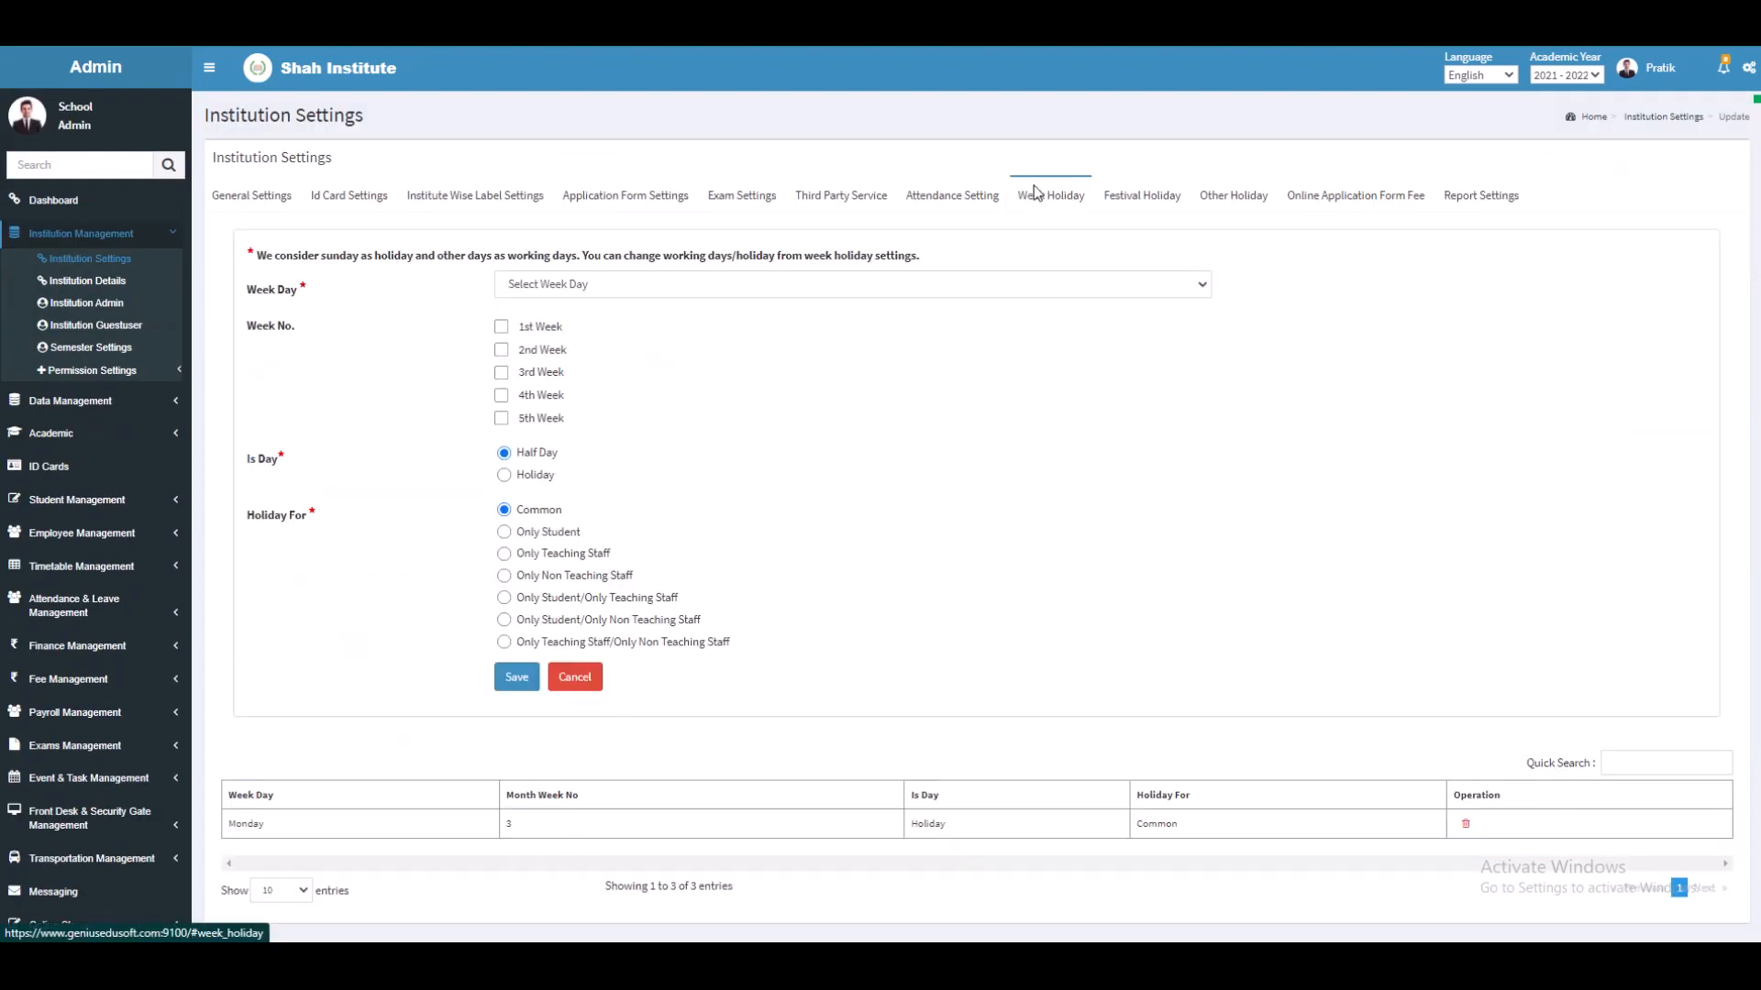
click(692, 292)
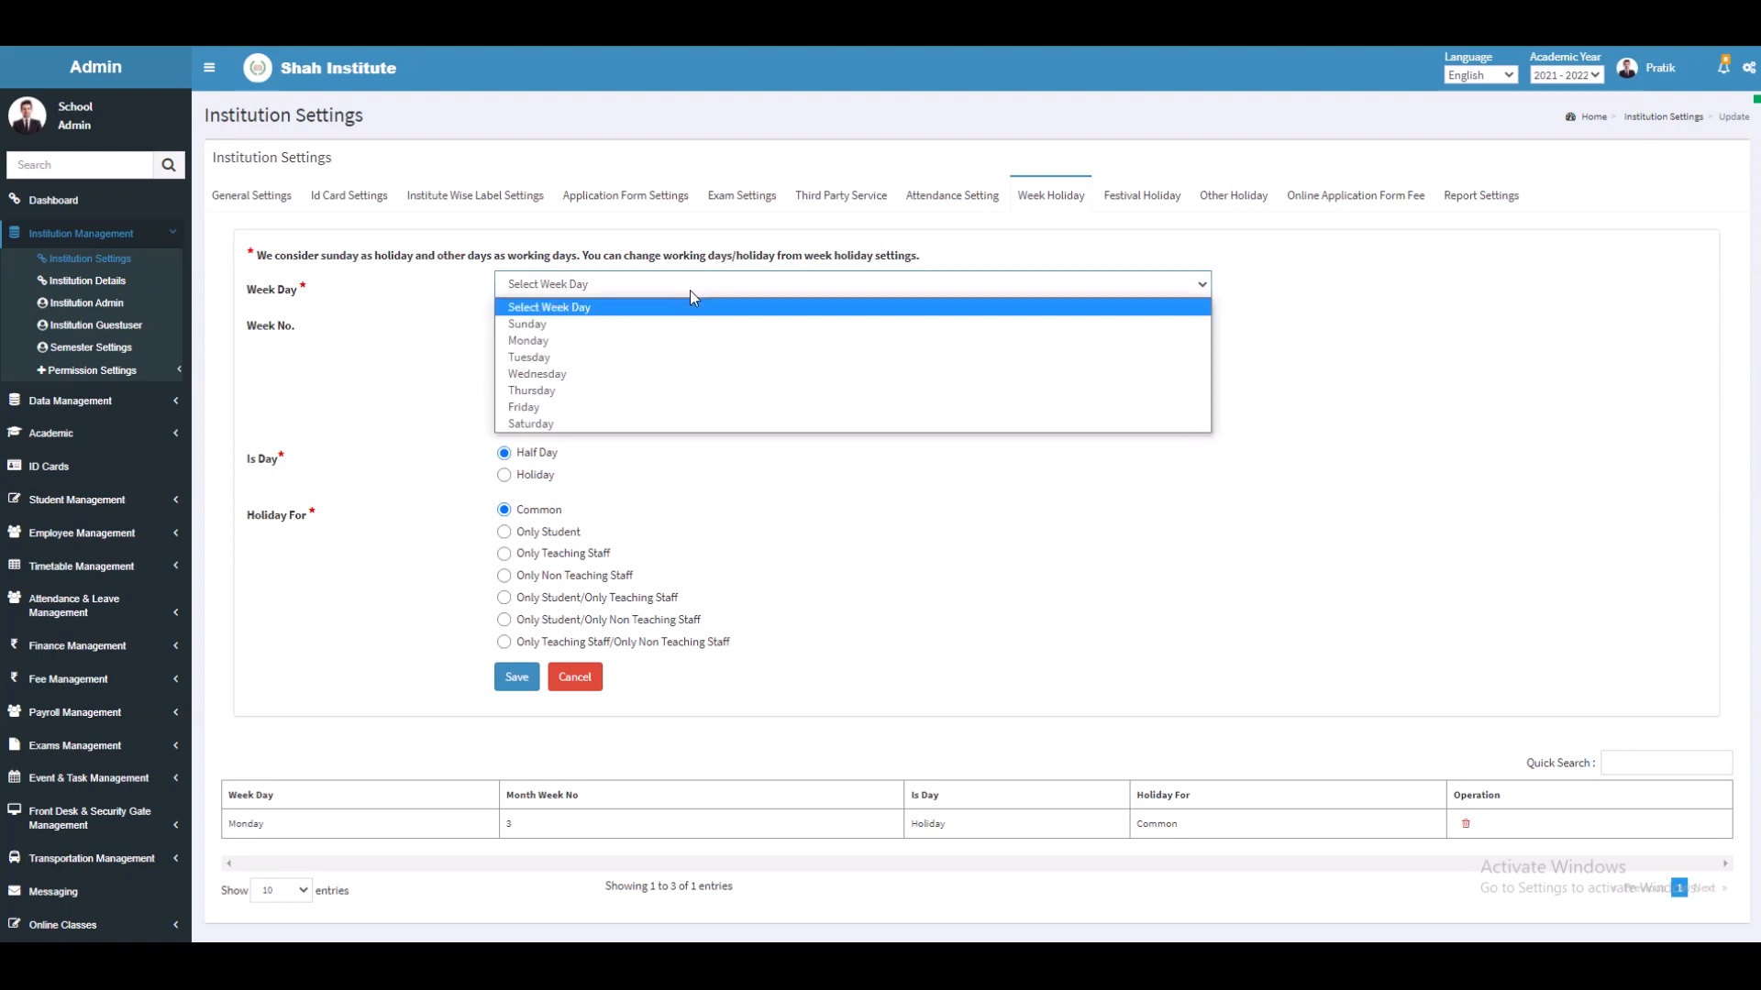
click(675, 341)
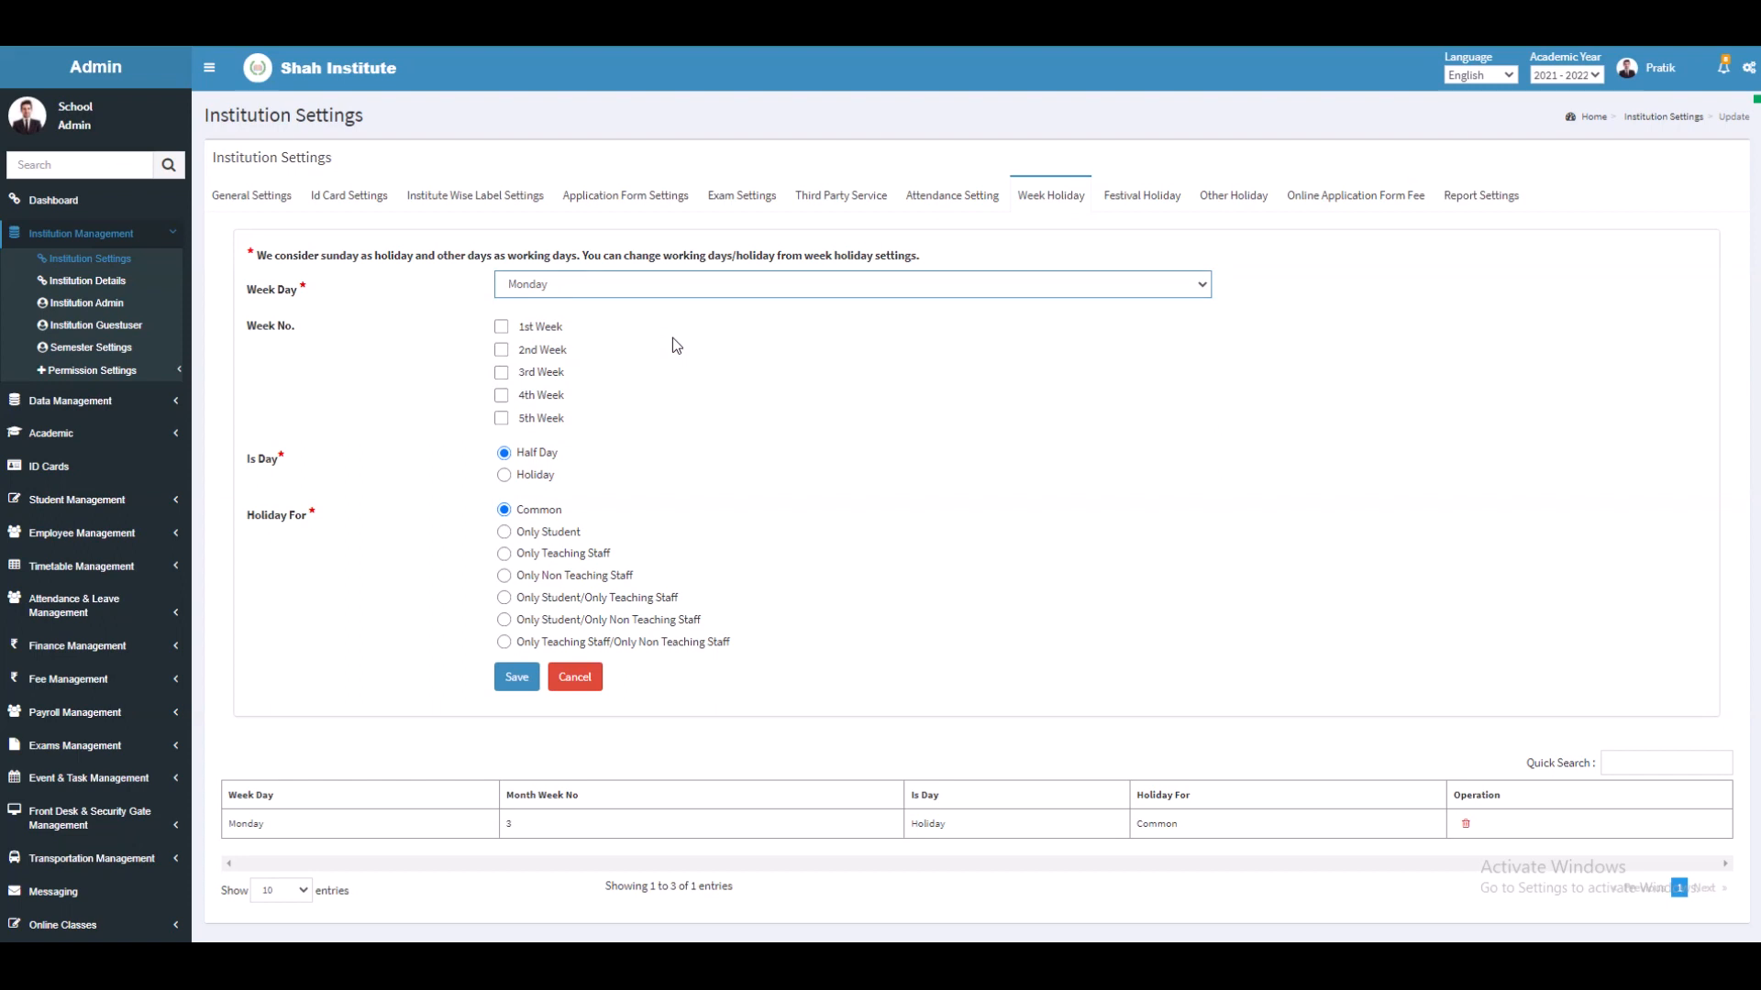
click(651, 289)
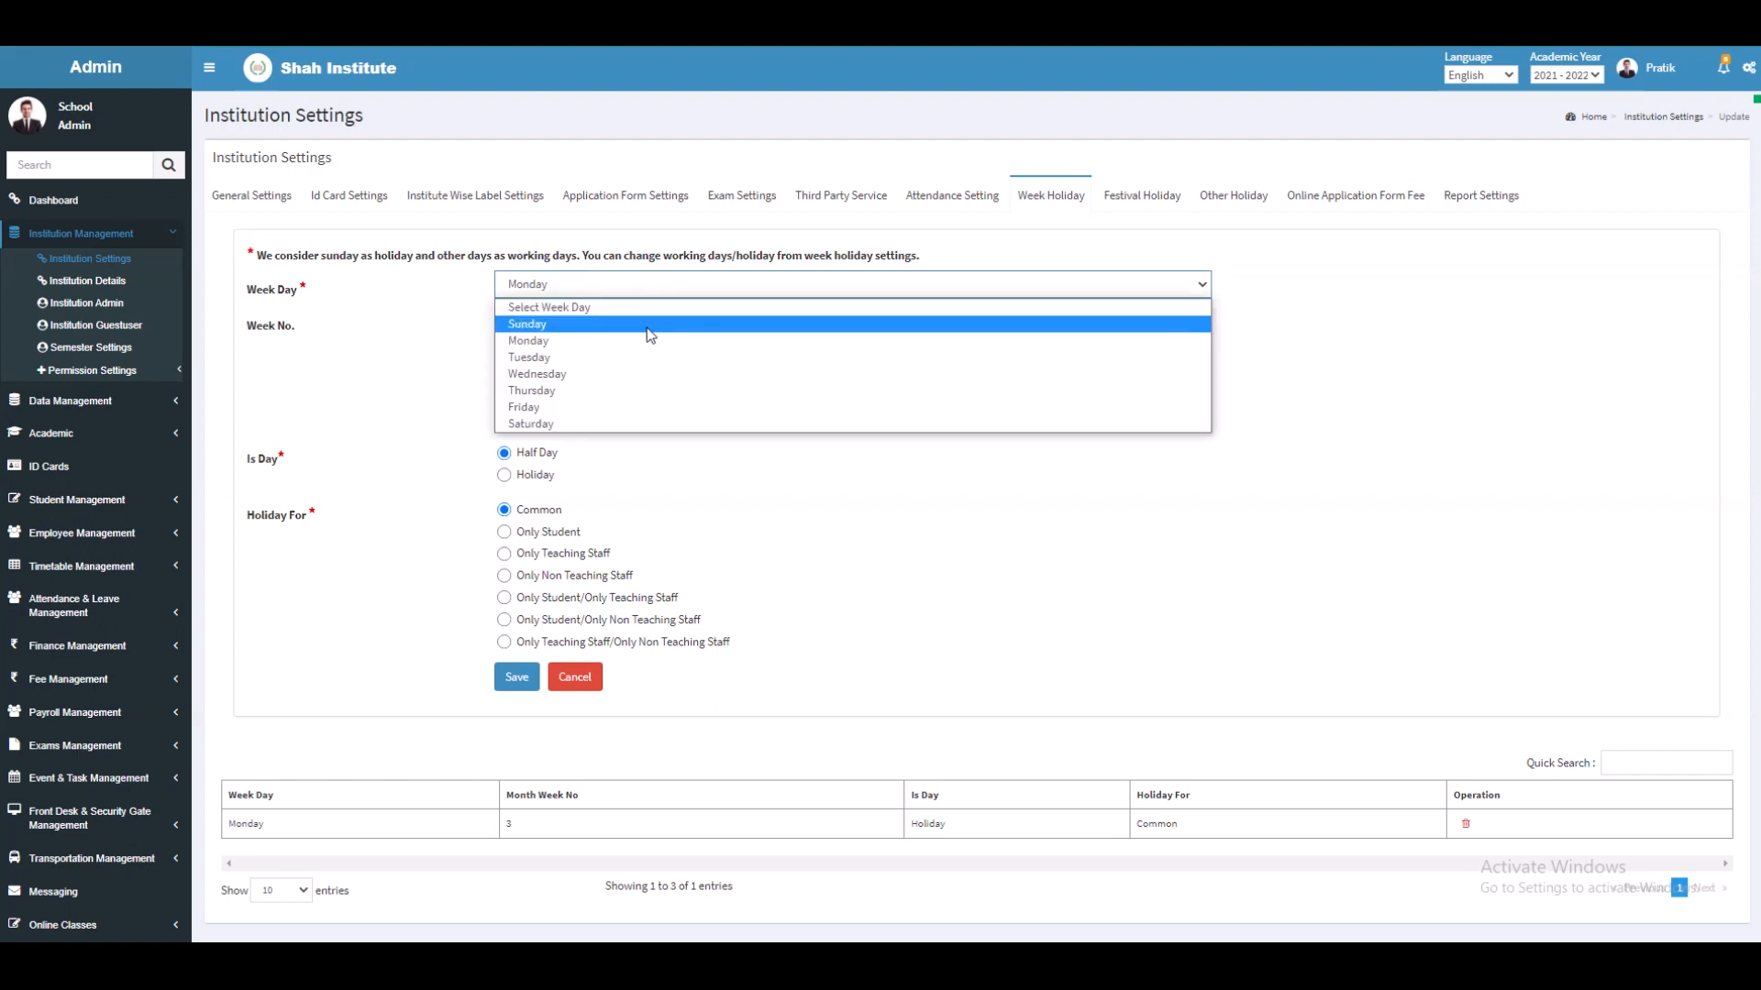
click(649, 359)
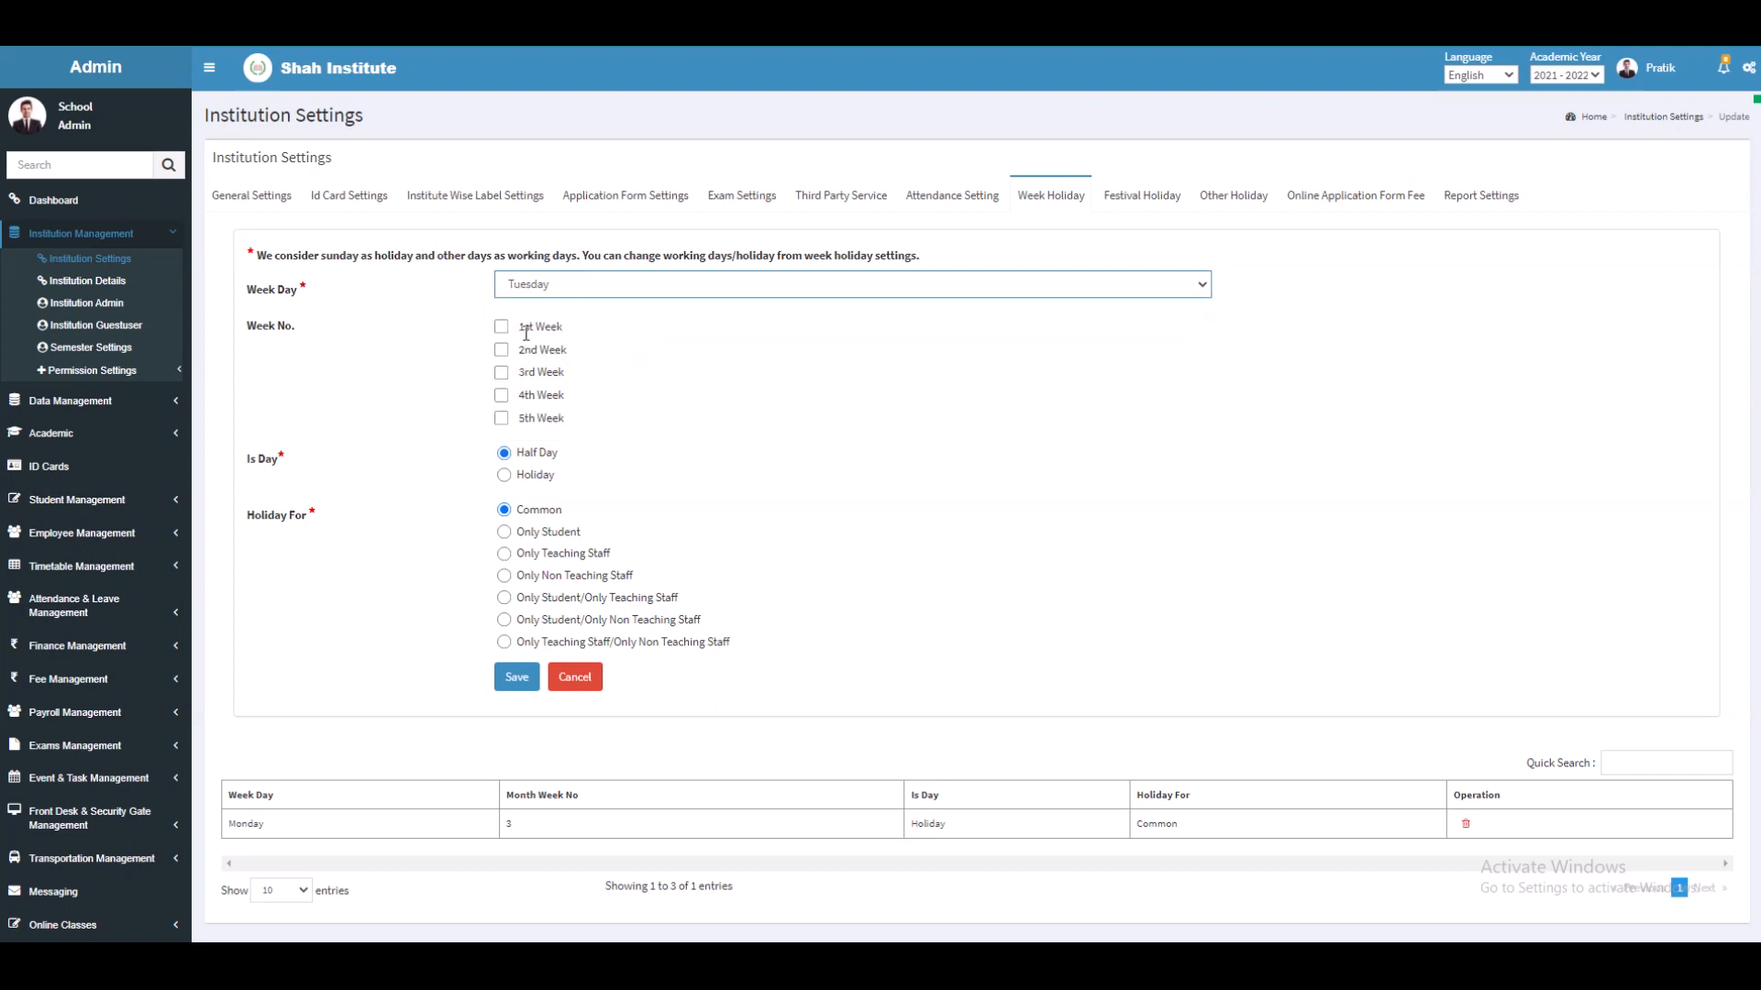
click(504, 352)
click(502, 350)
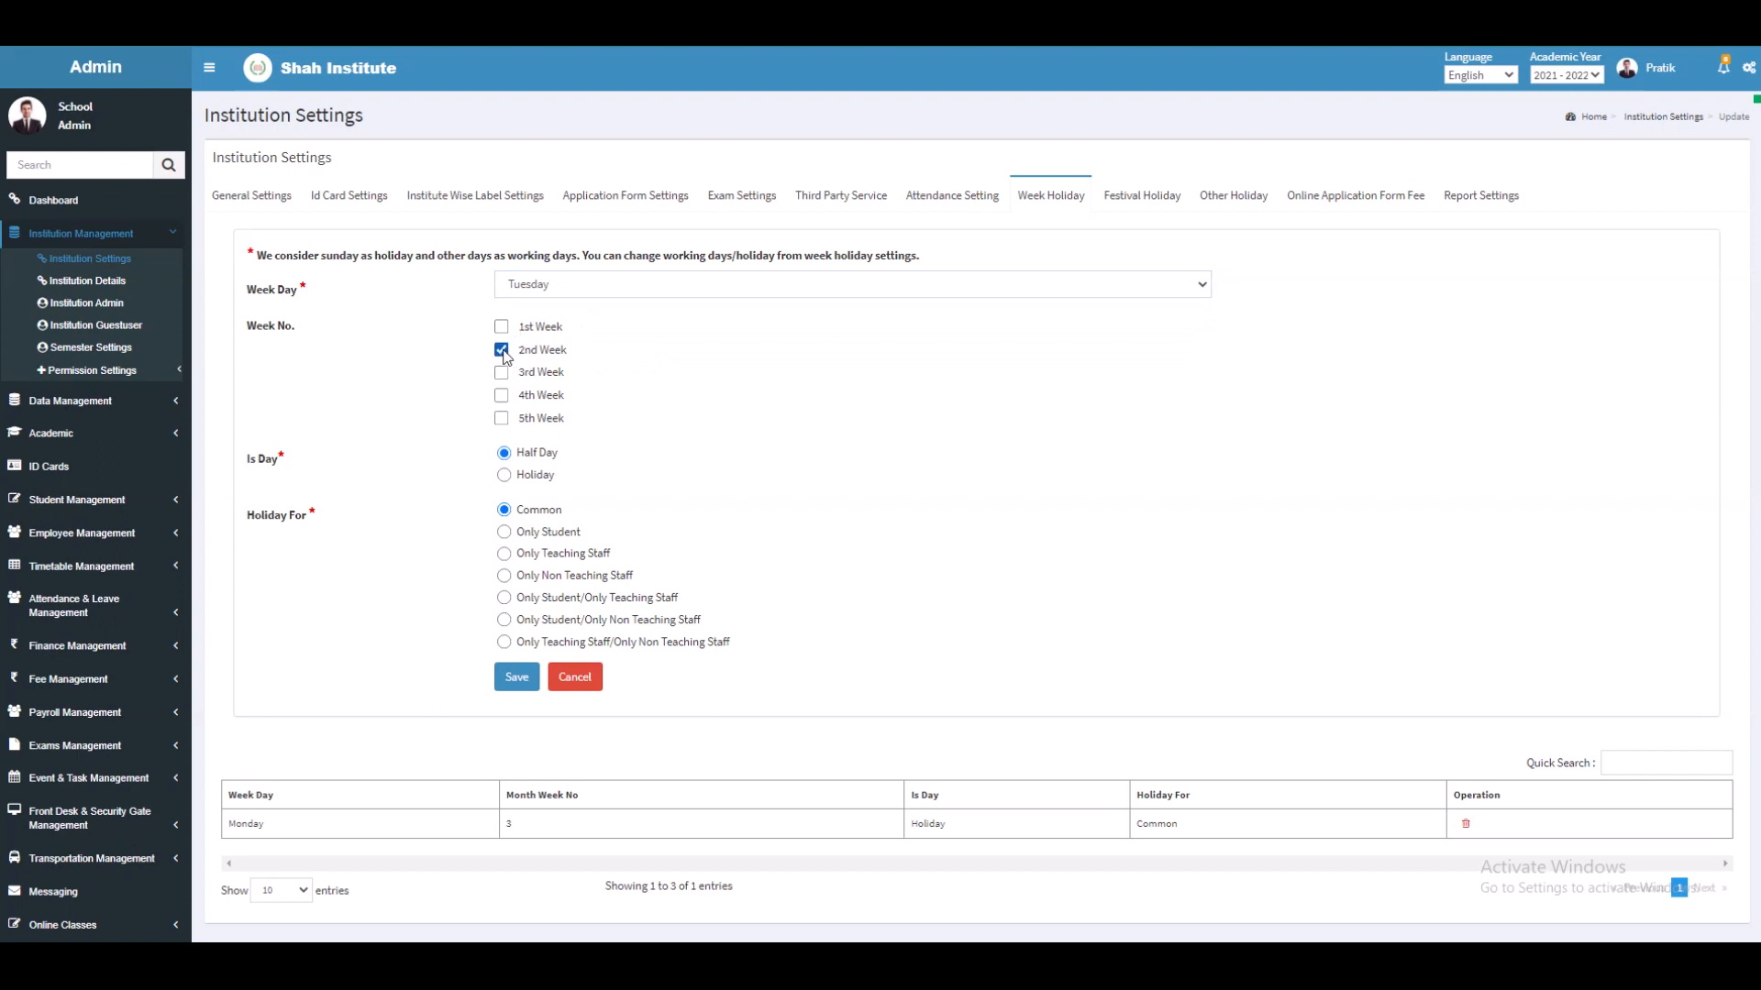
click(506, 478)
click(514, 677)
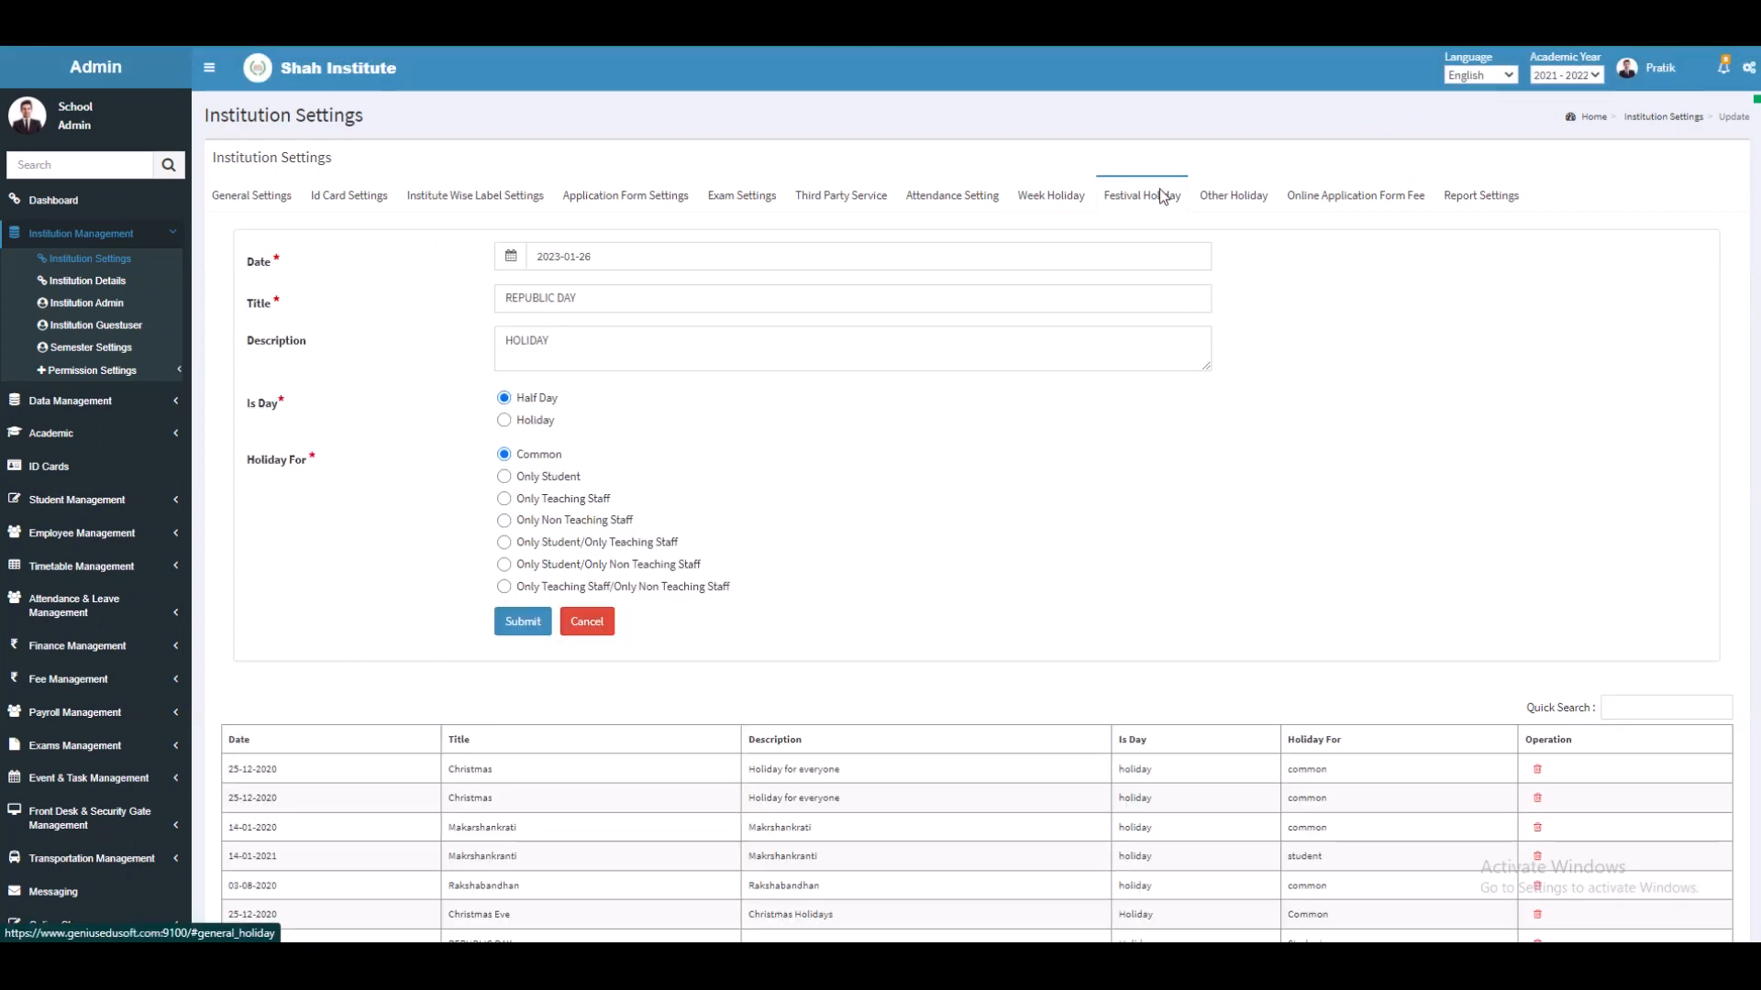
Step: Submit REPUBLIC DAY on 2023-01-26 as a full holiday applying only to students
click(640, 245)
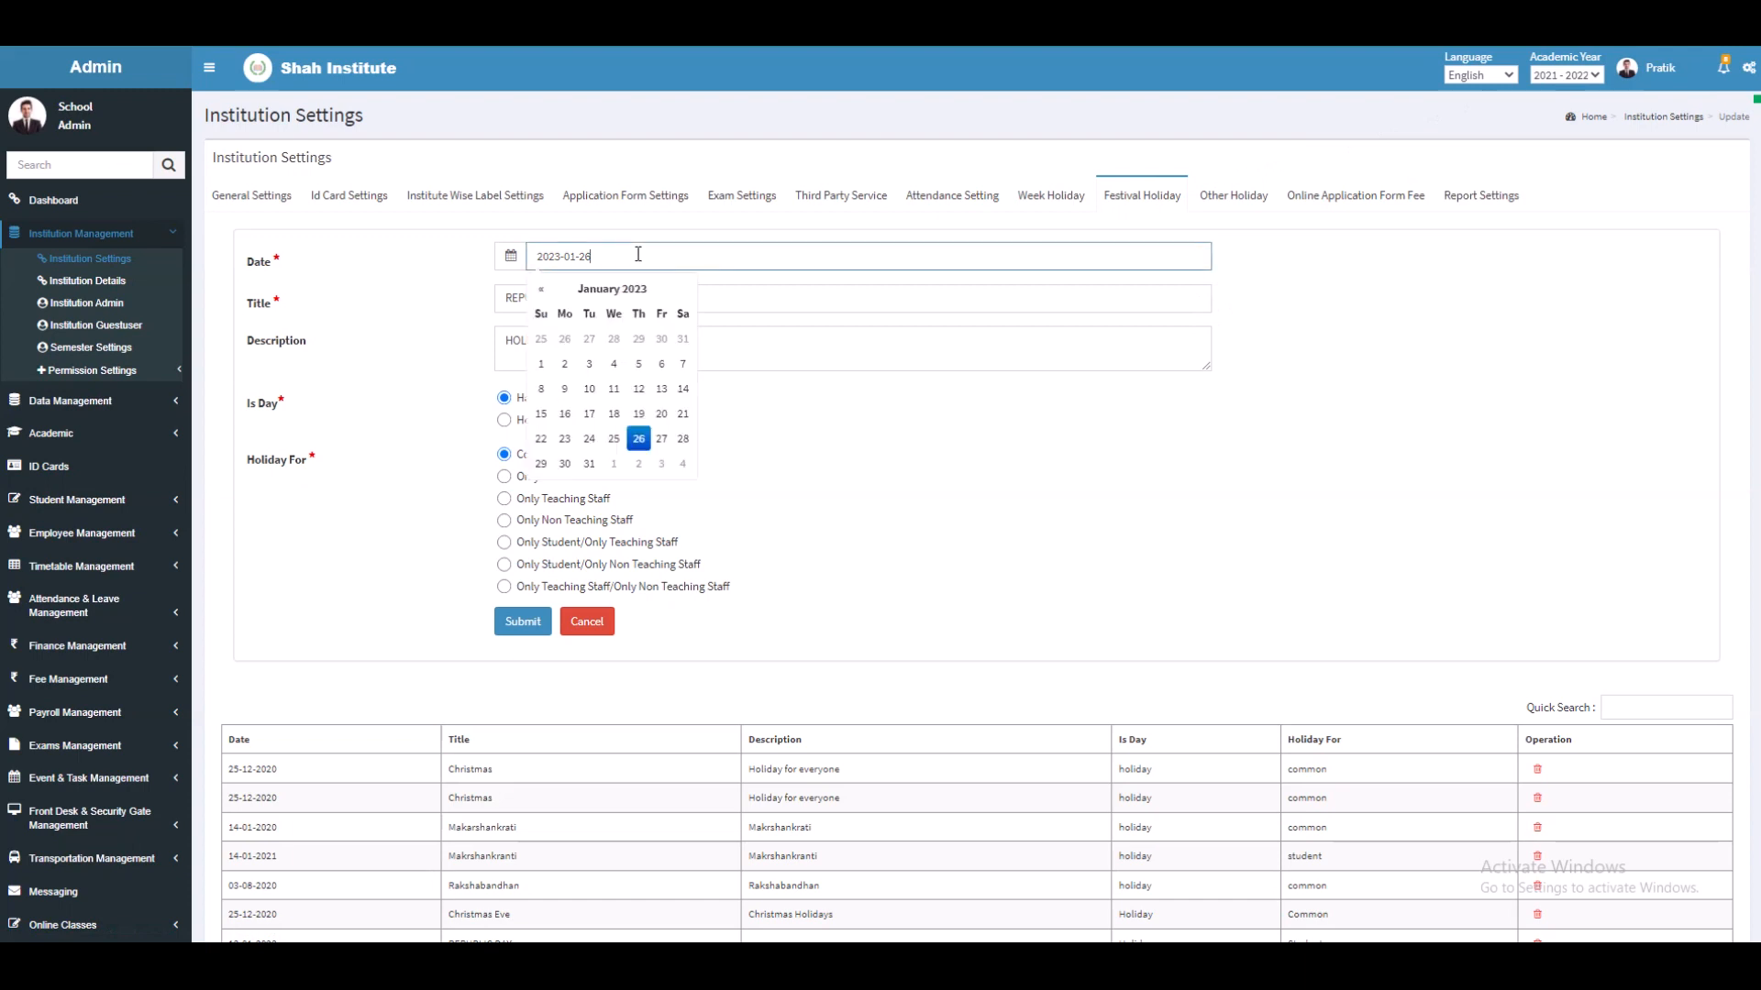
click(792, 423)
click(634, 294)
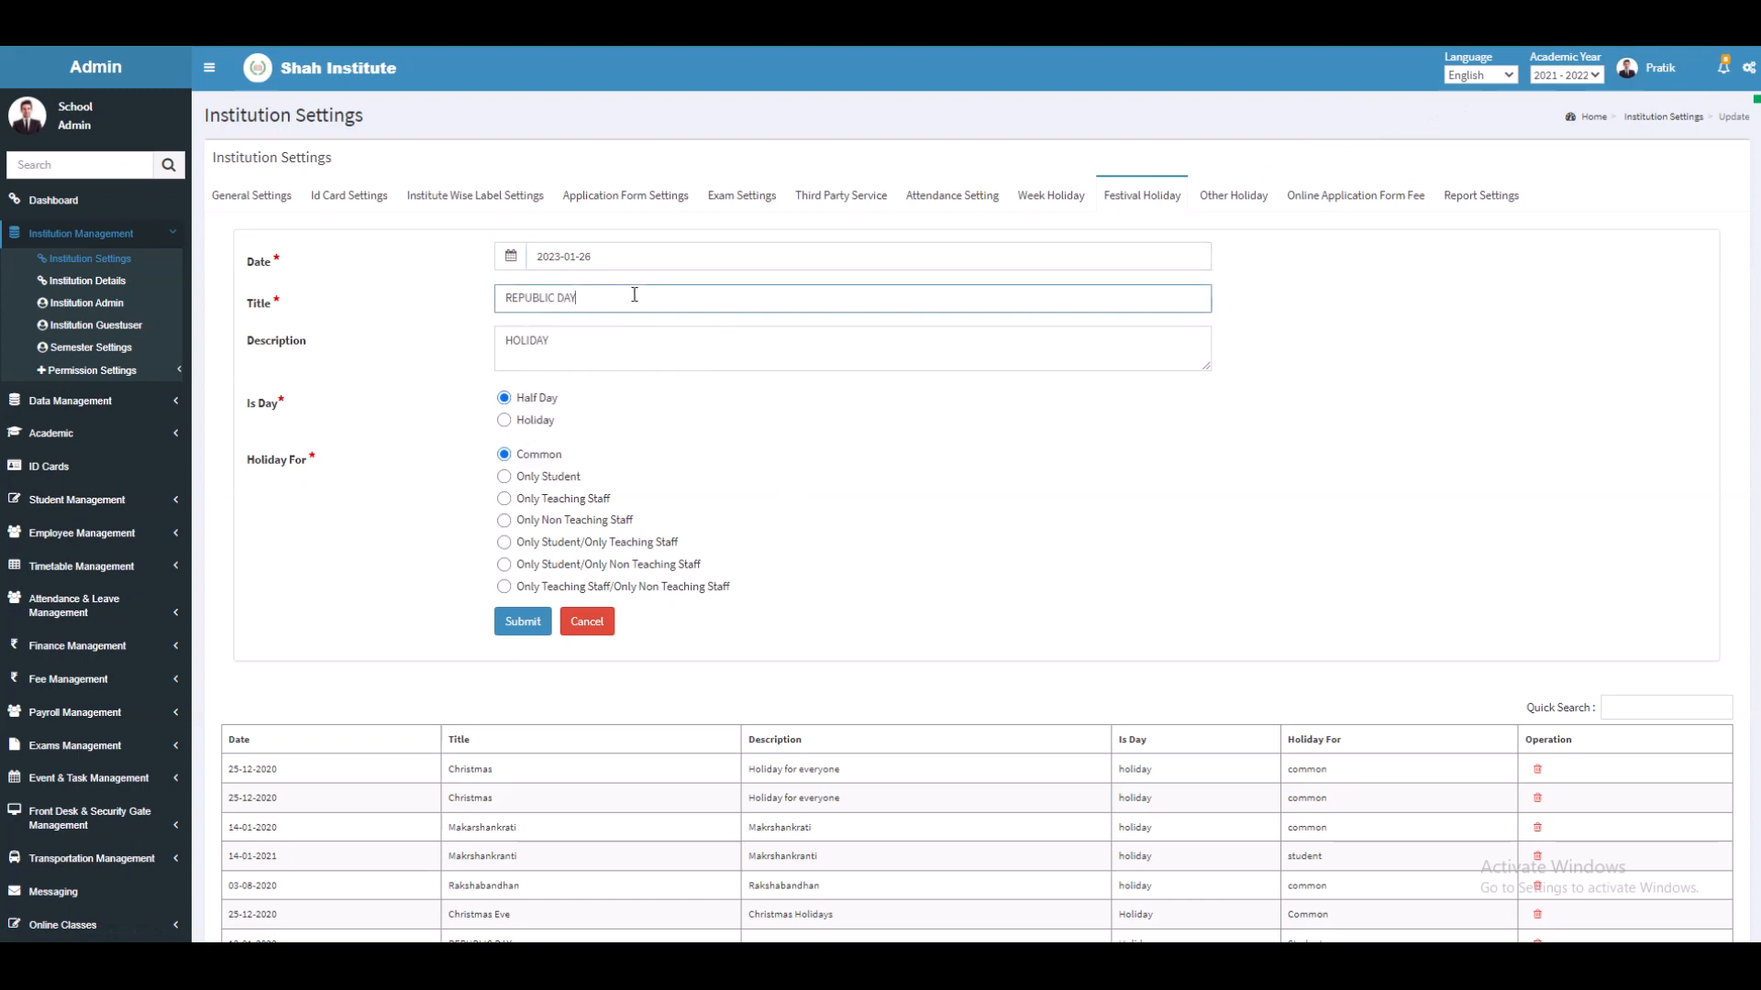
click(609, 347)
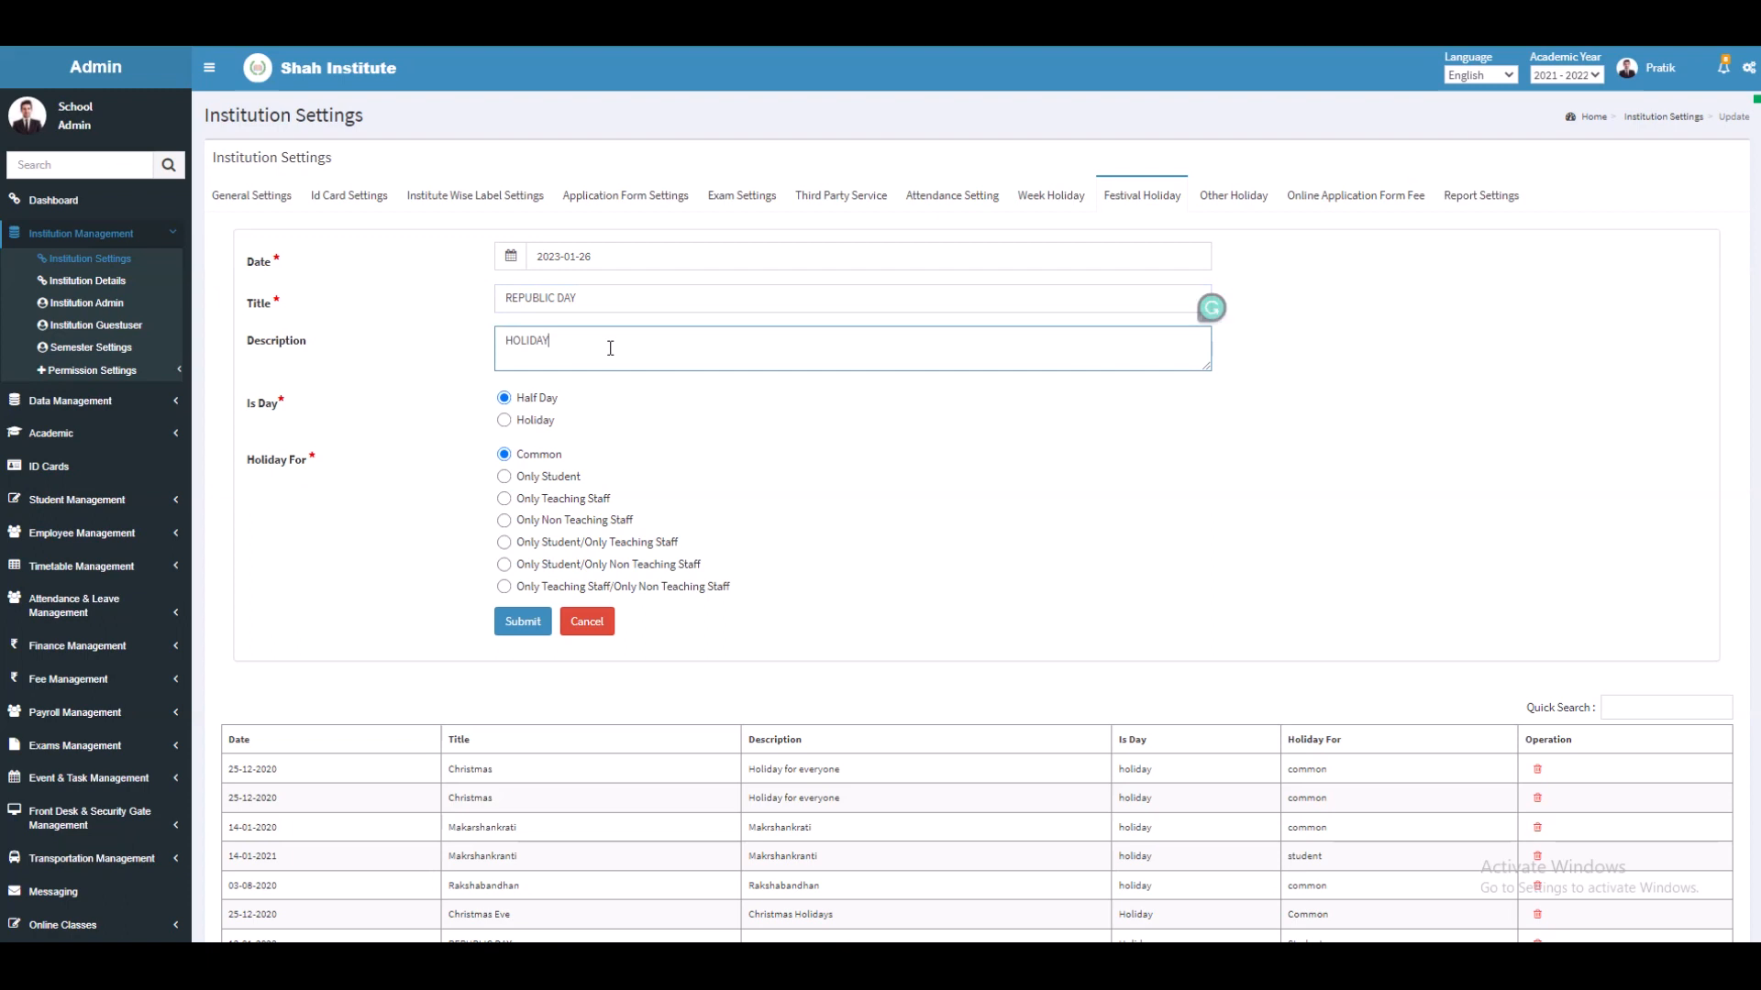
click(505, 421)
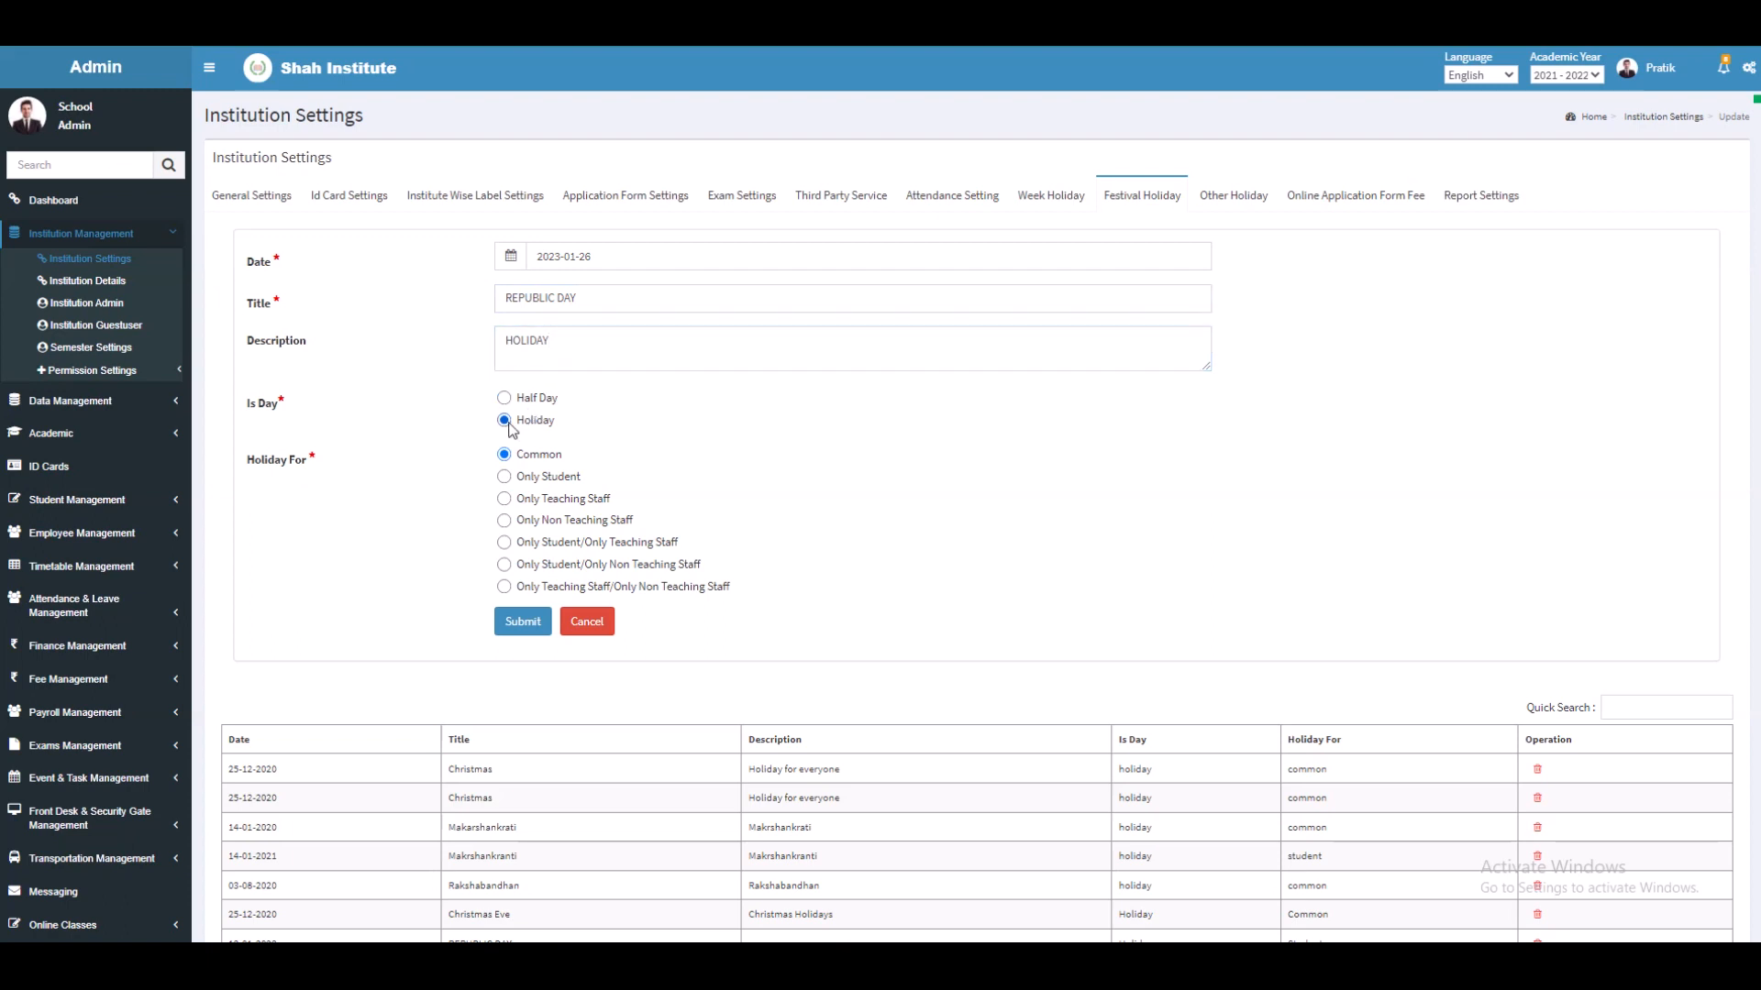
click(505, 478)
click(522, 621)
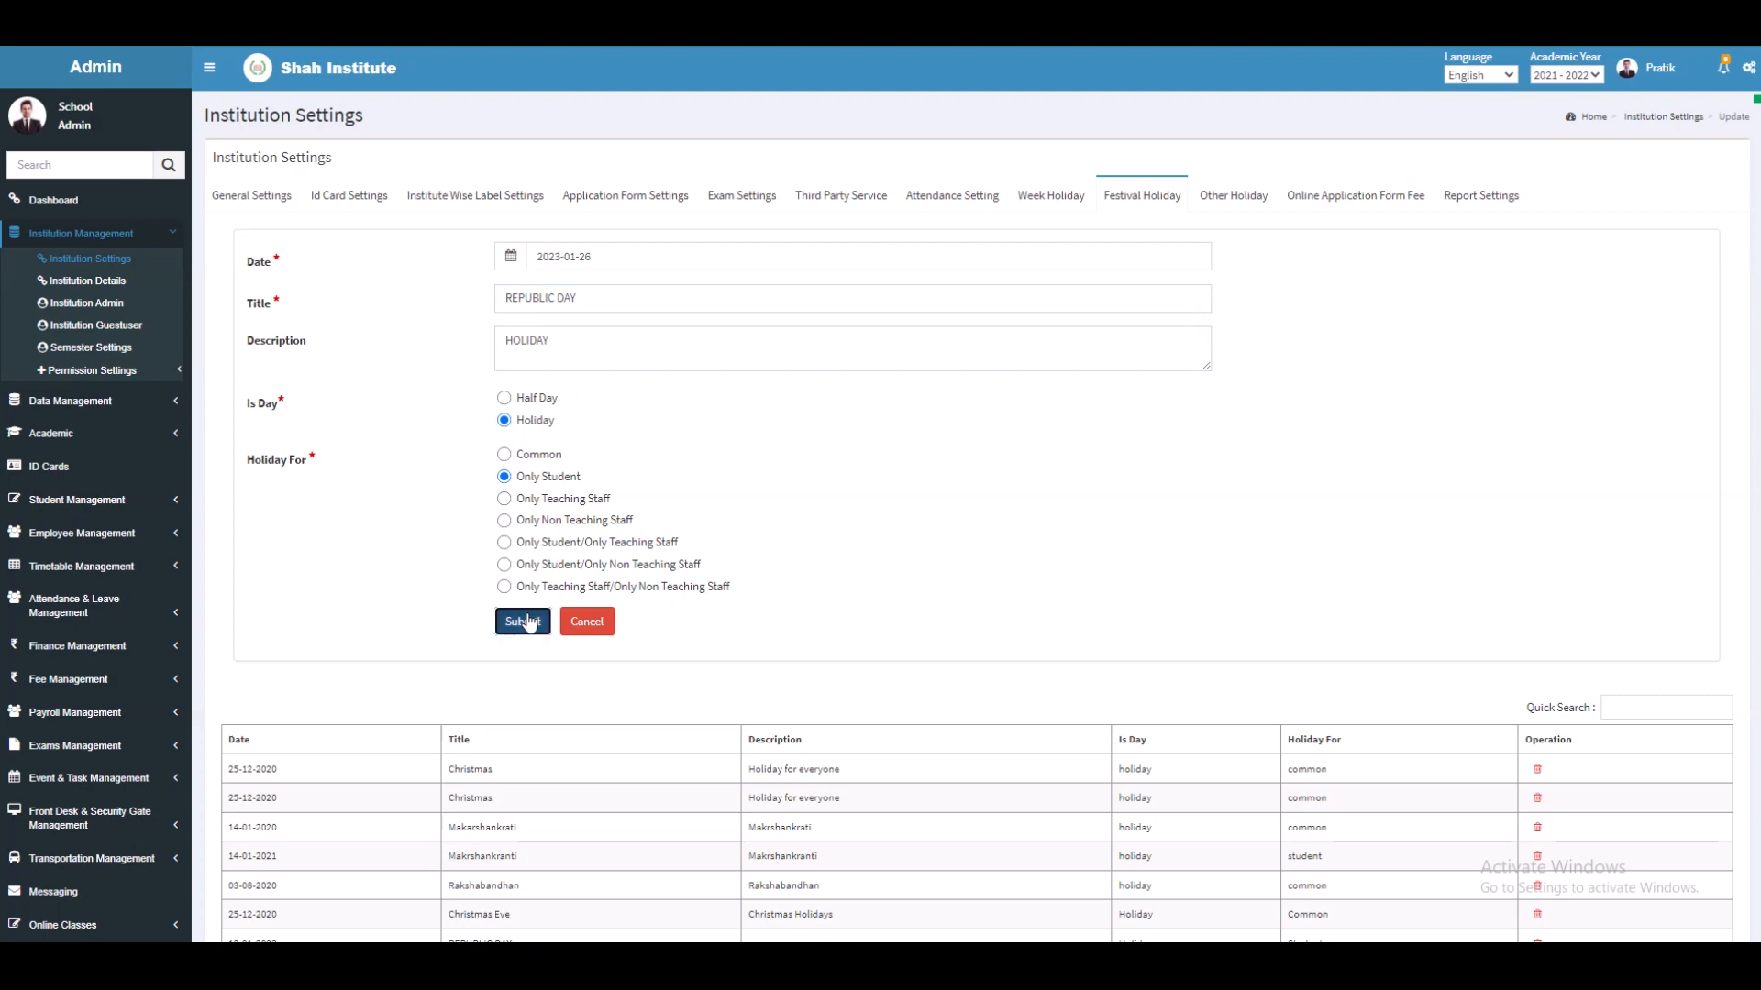
scroll(808, 597, down, 3)
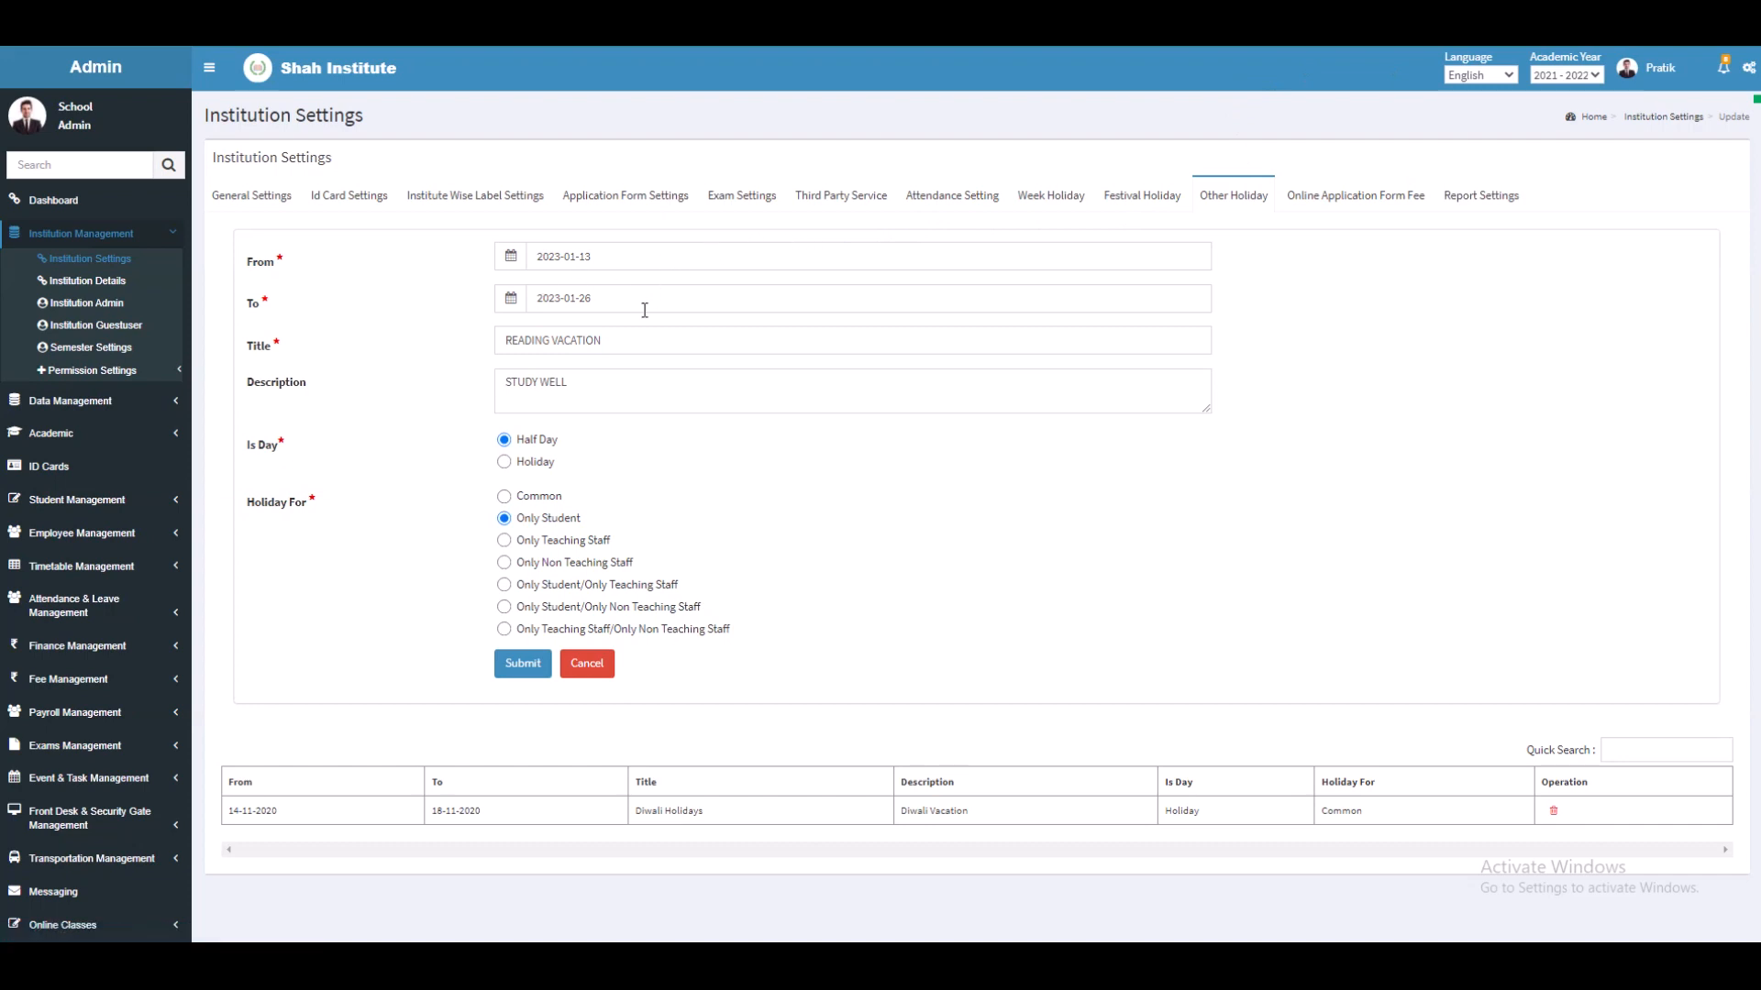
Step: Submit READING VACATION (2023-01-13 to 2023-01-26, 'STUDY WELL') as a full students-only holiday
click(636, 254)
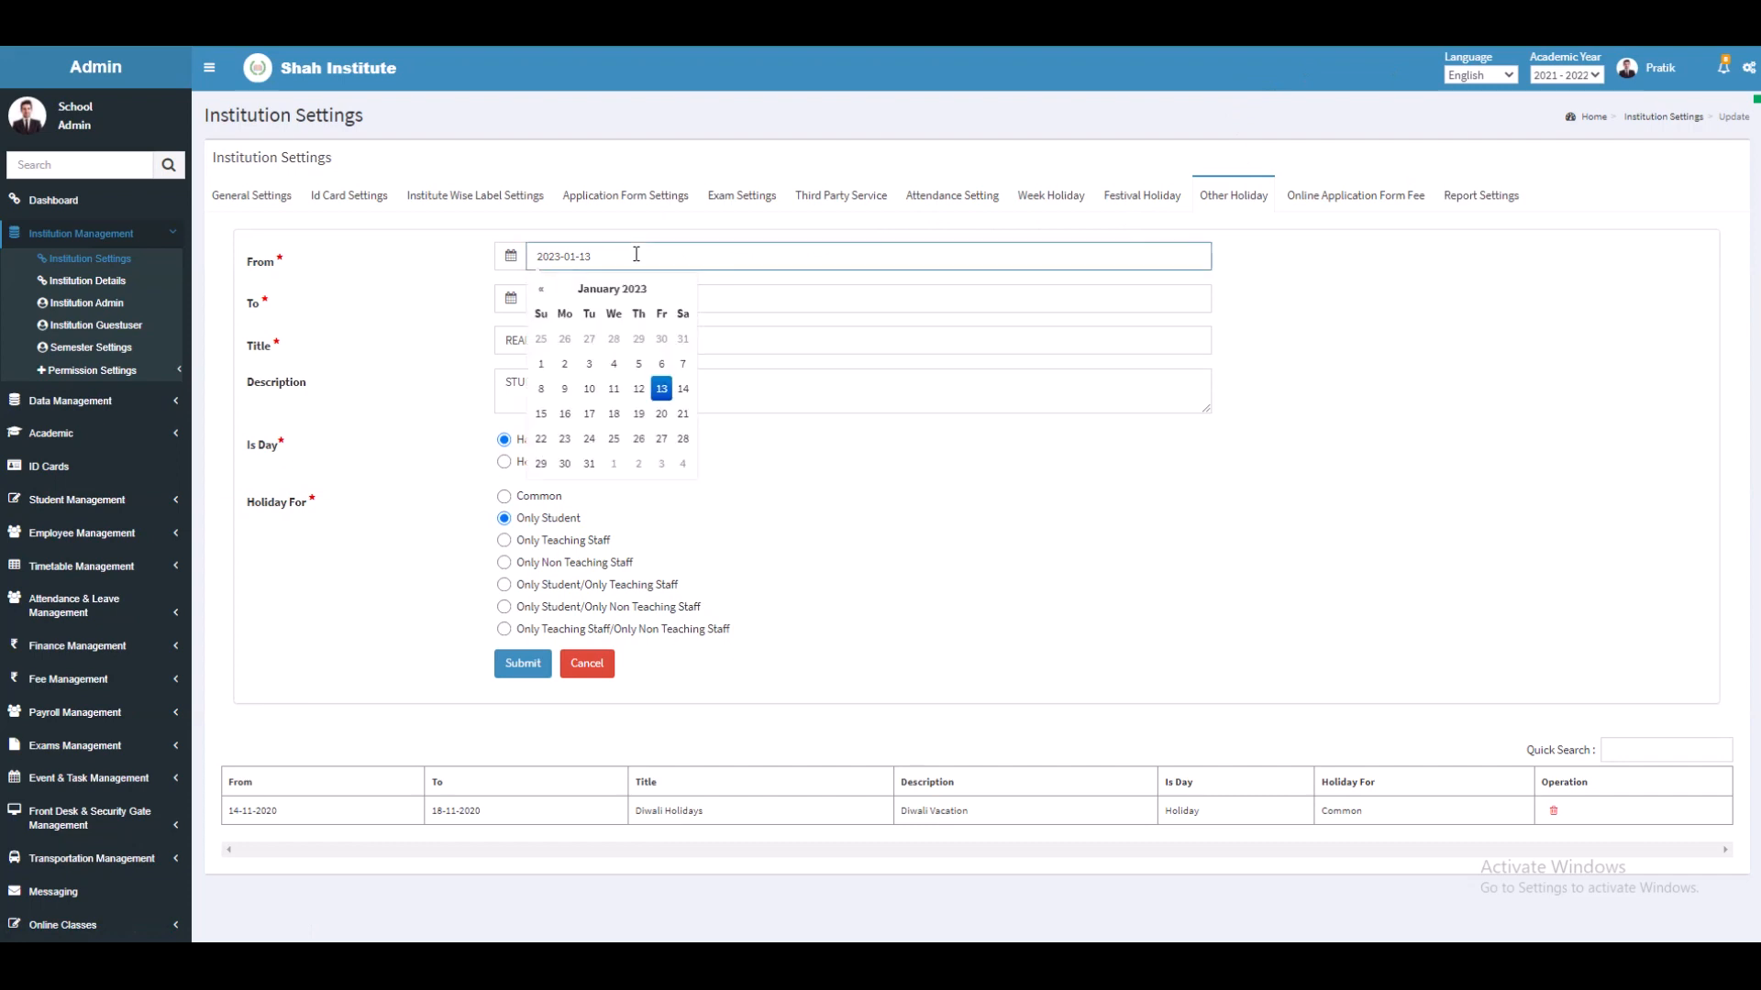
click(661, 389)
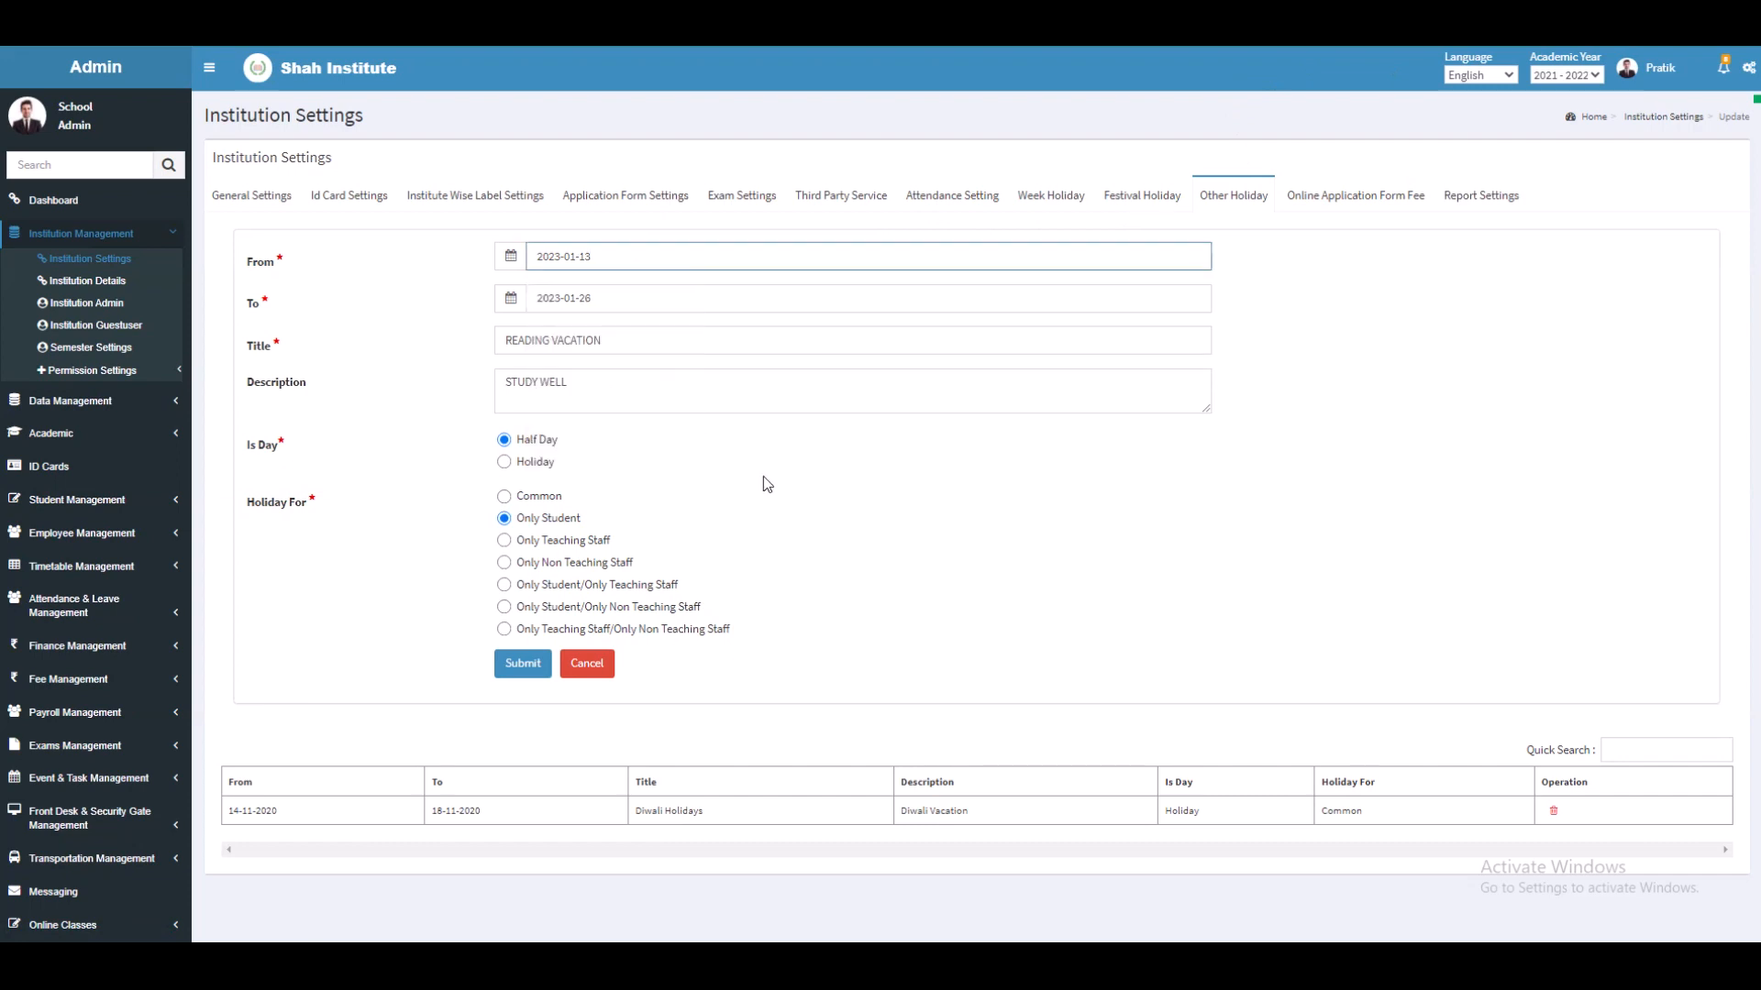
click(691, 351)
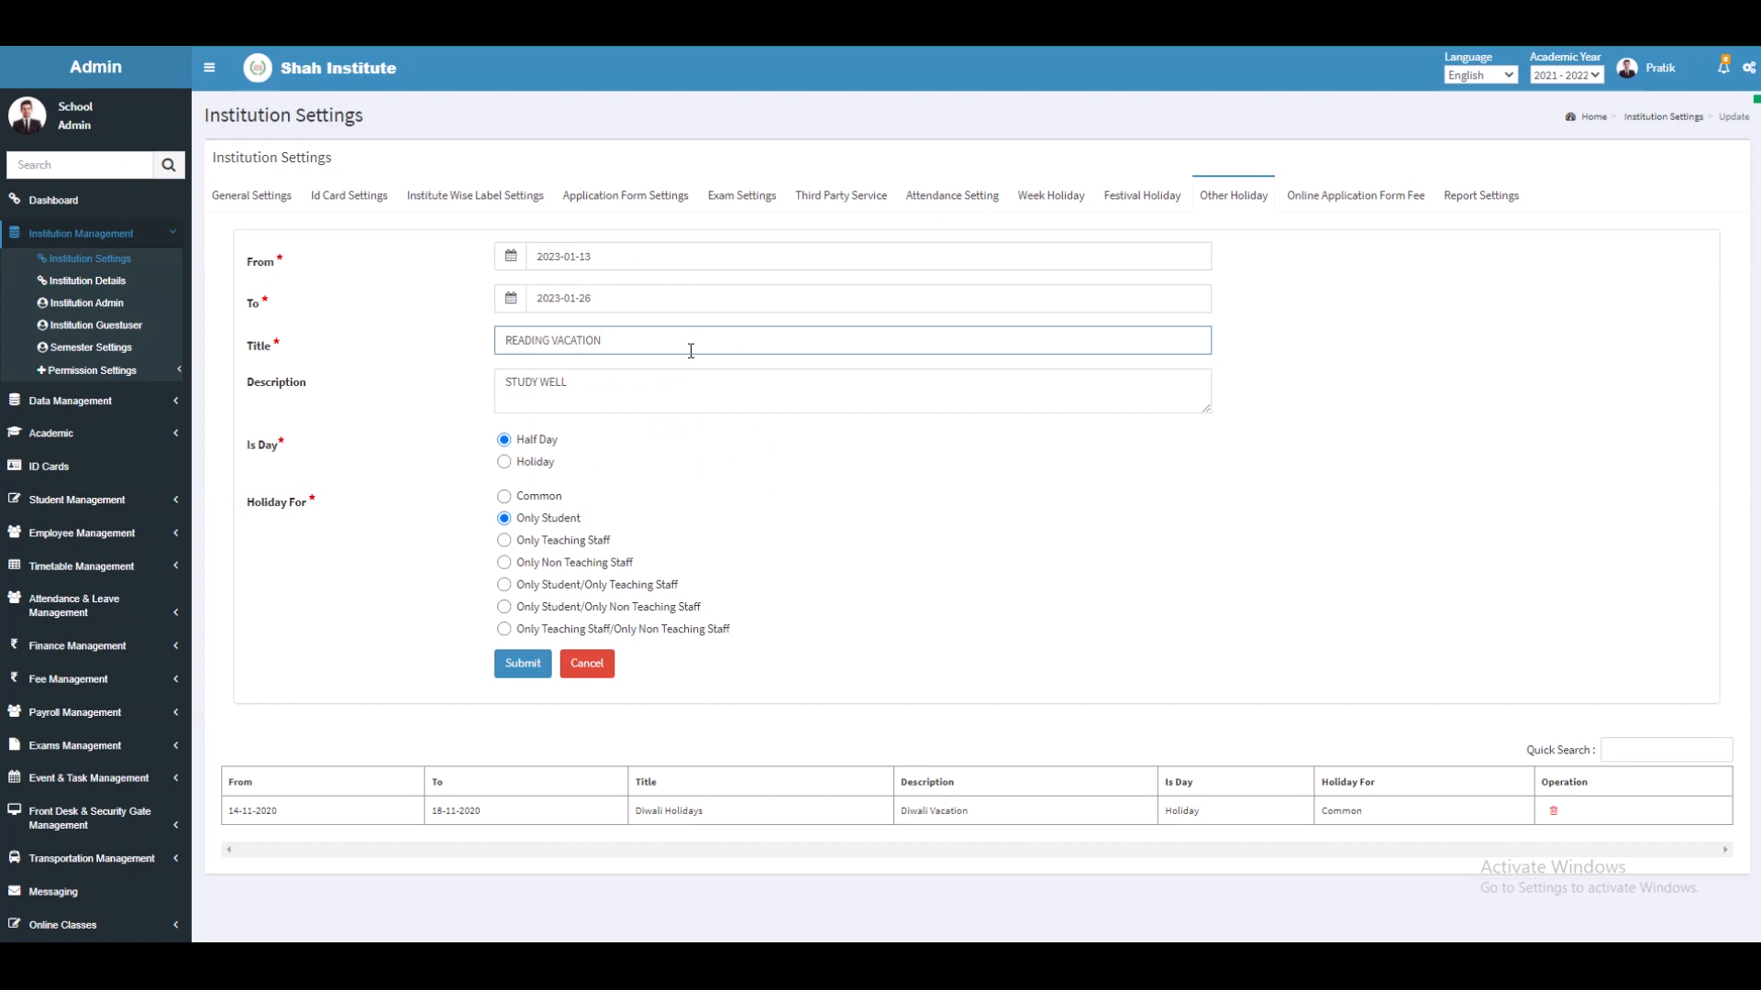
click(609, 397)
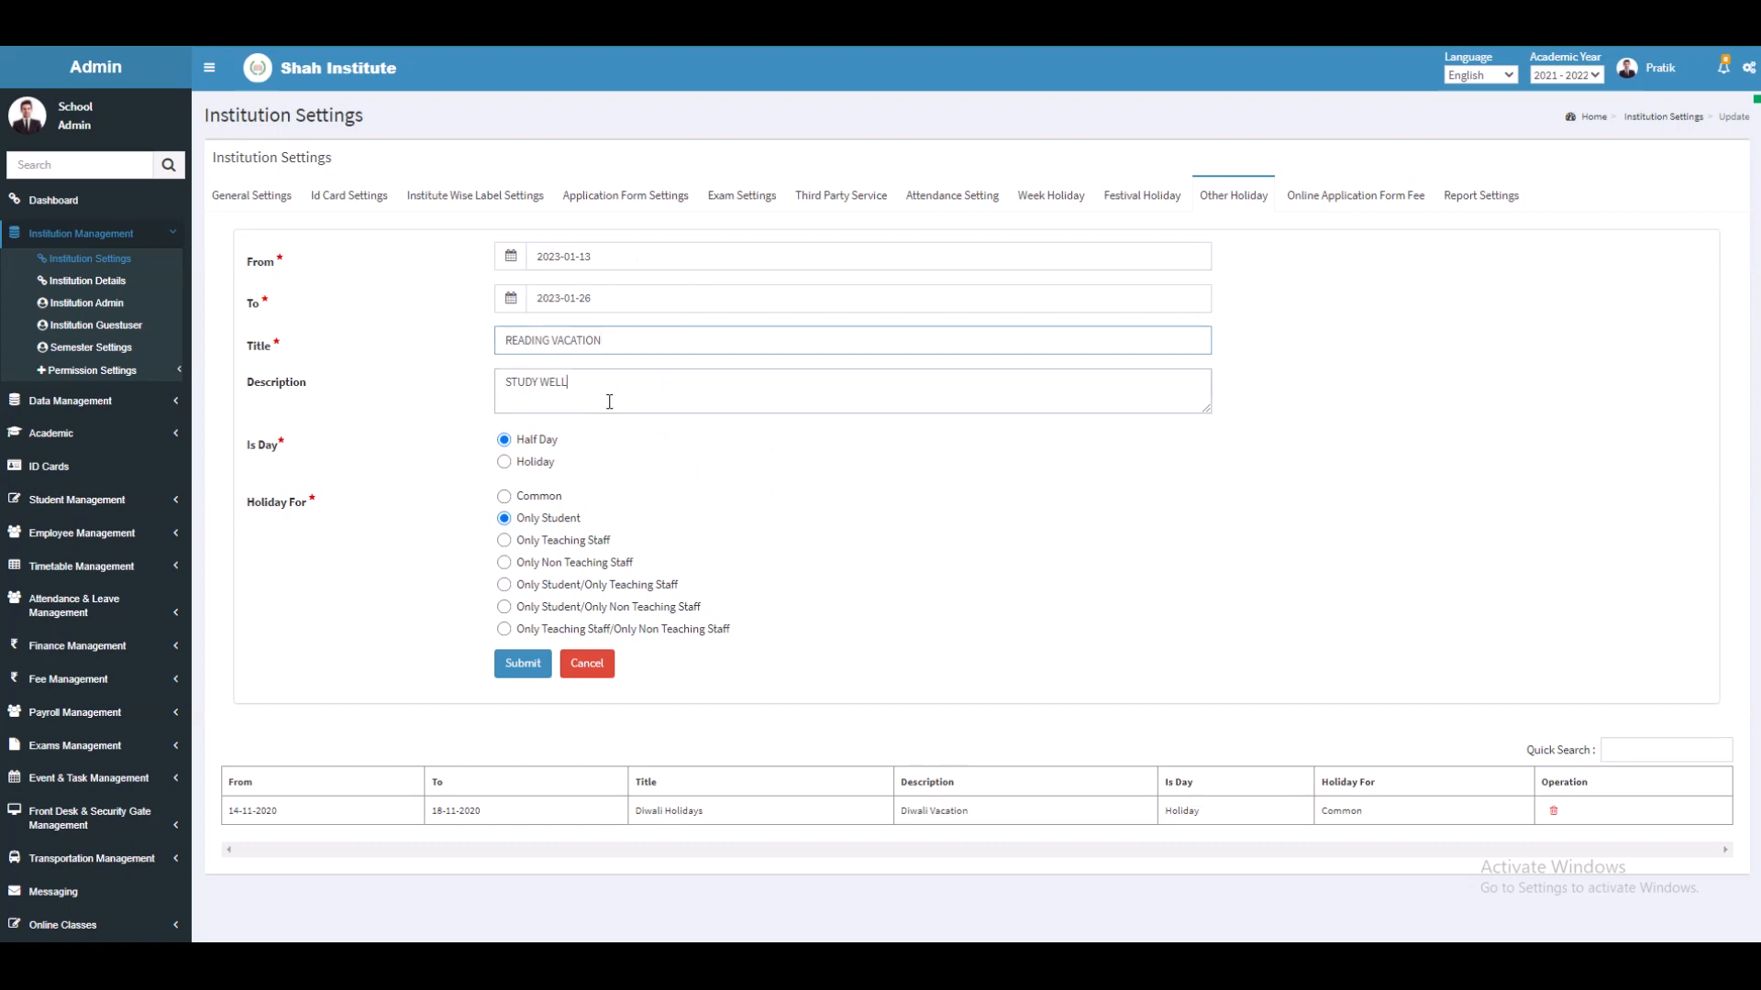
click(504, 462)
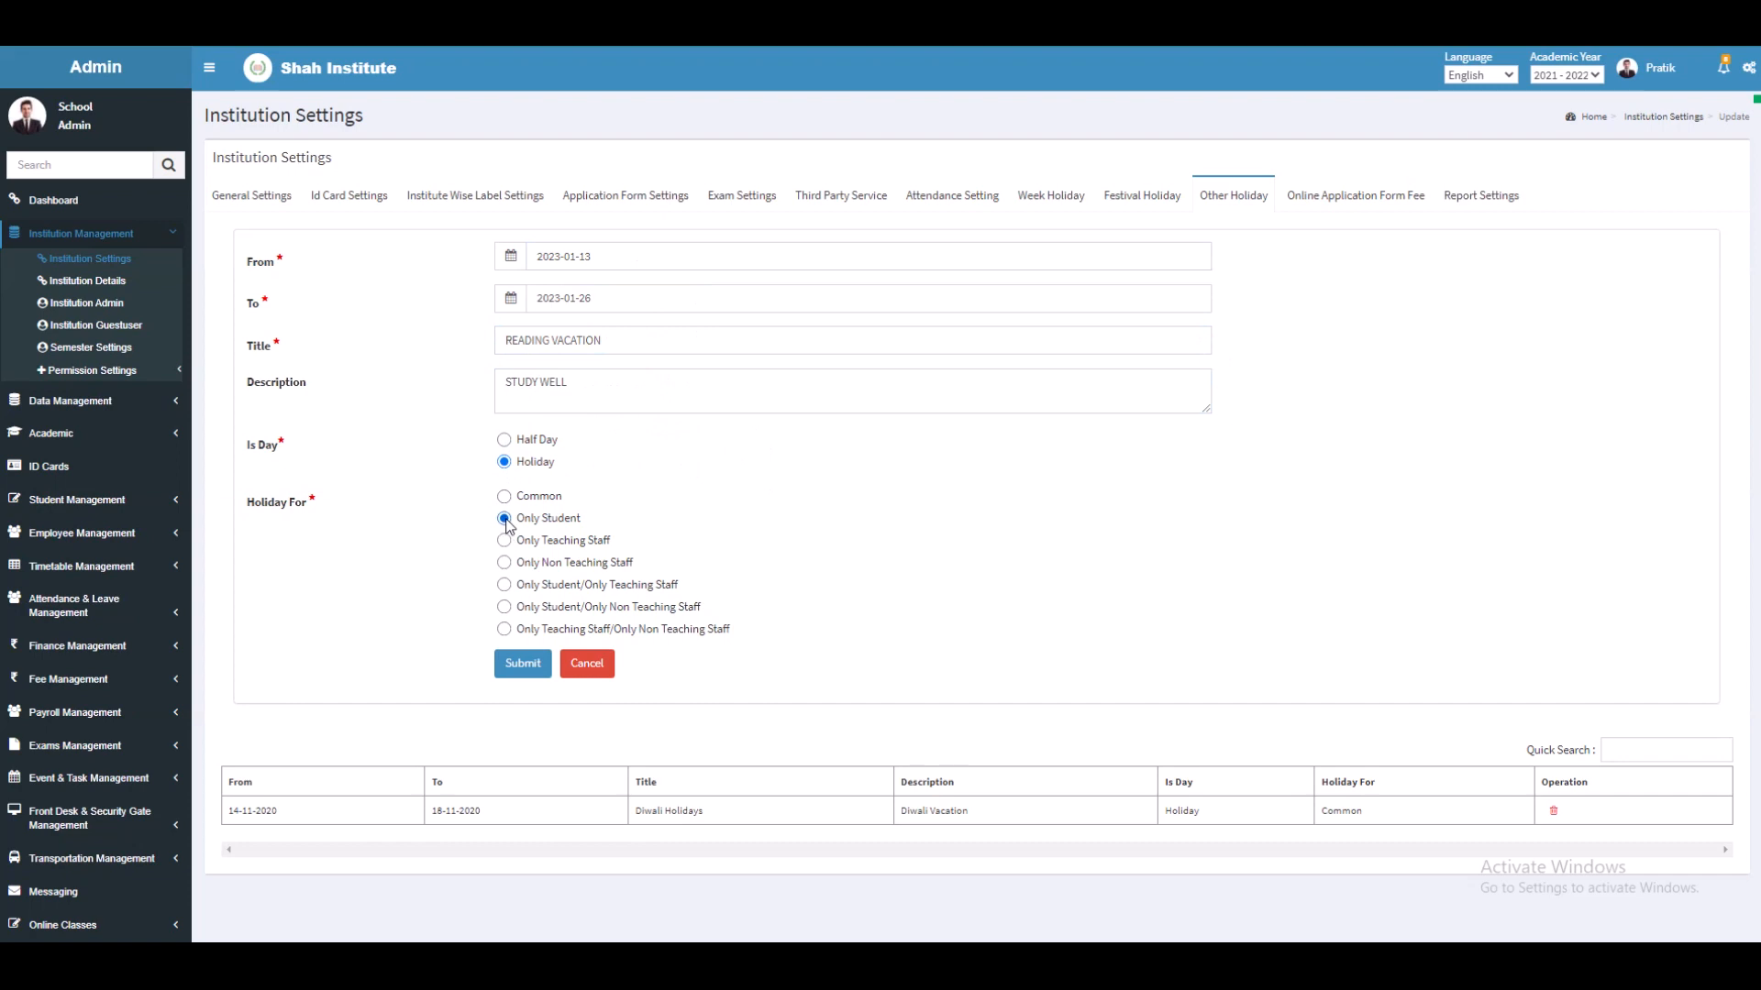
click(515, 671)
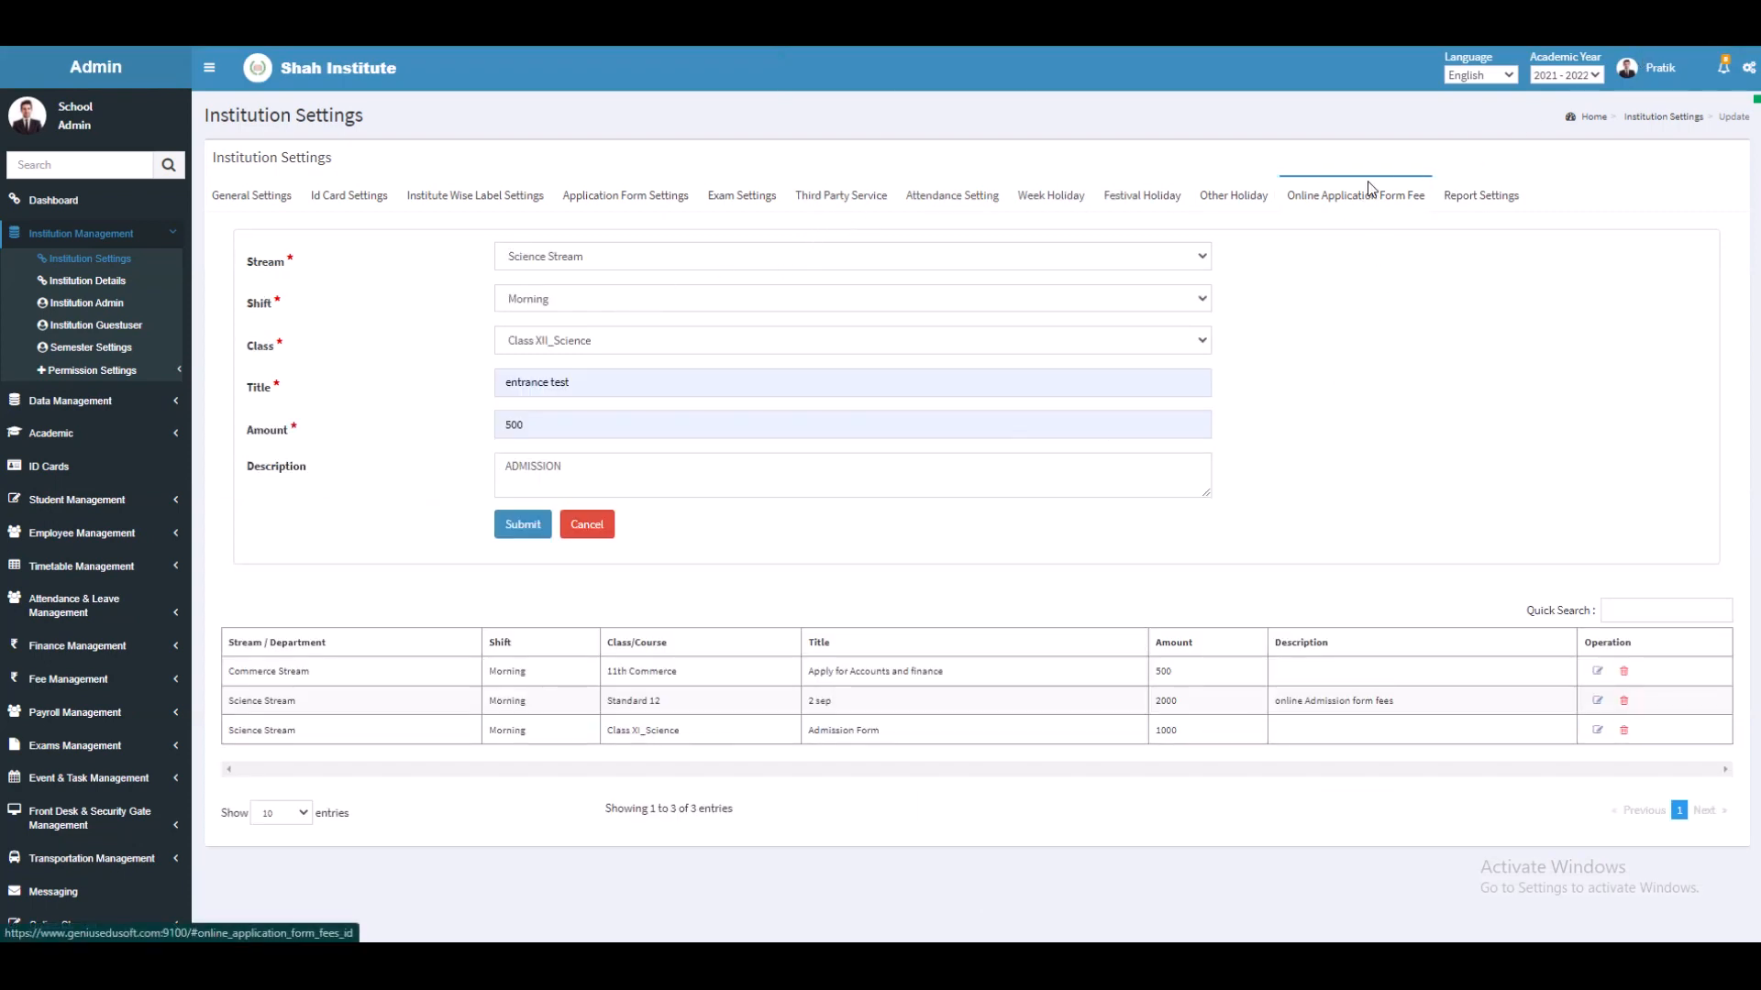
Step: Submit a 500 entrance test fee for Science Stream, Morning, Class XII_Science, then go to Report Settings
click(675, 262)
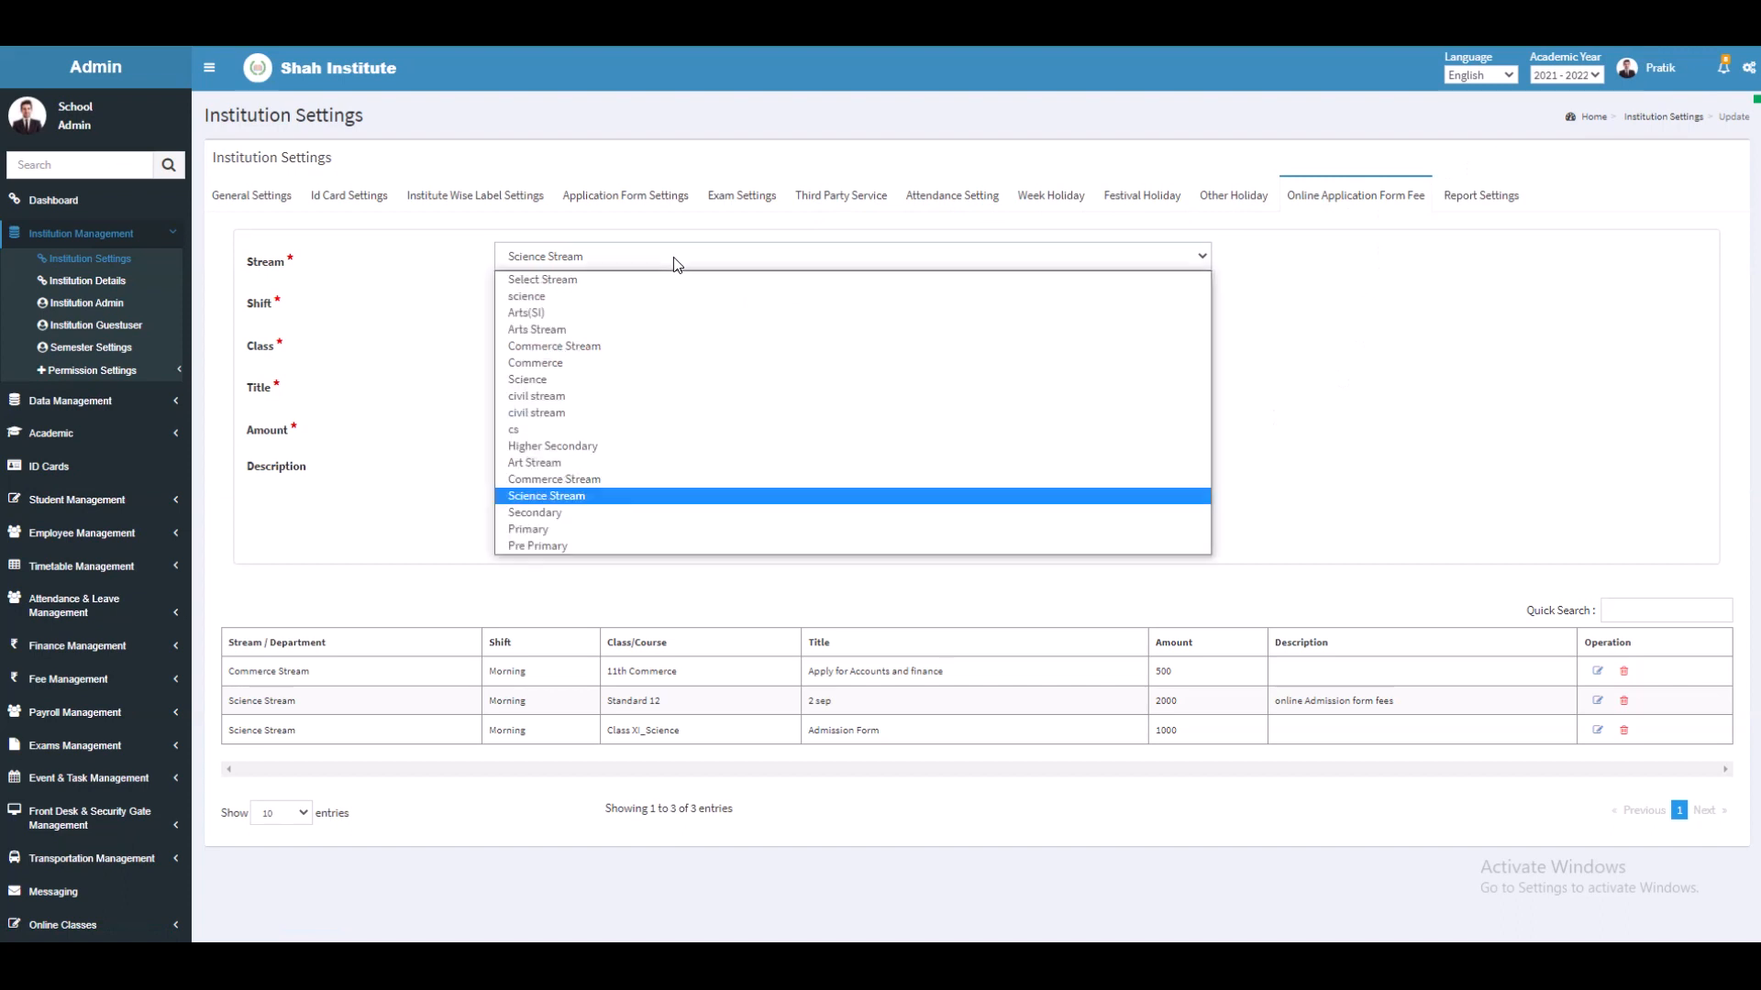
click(684, 497)
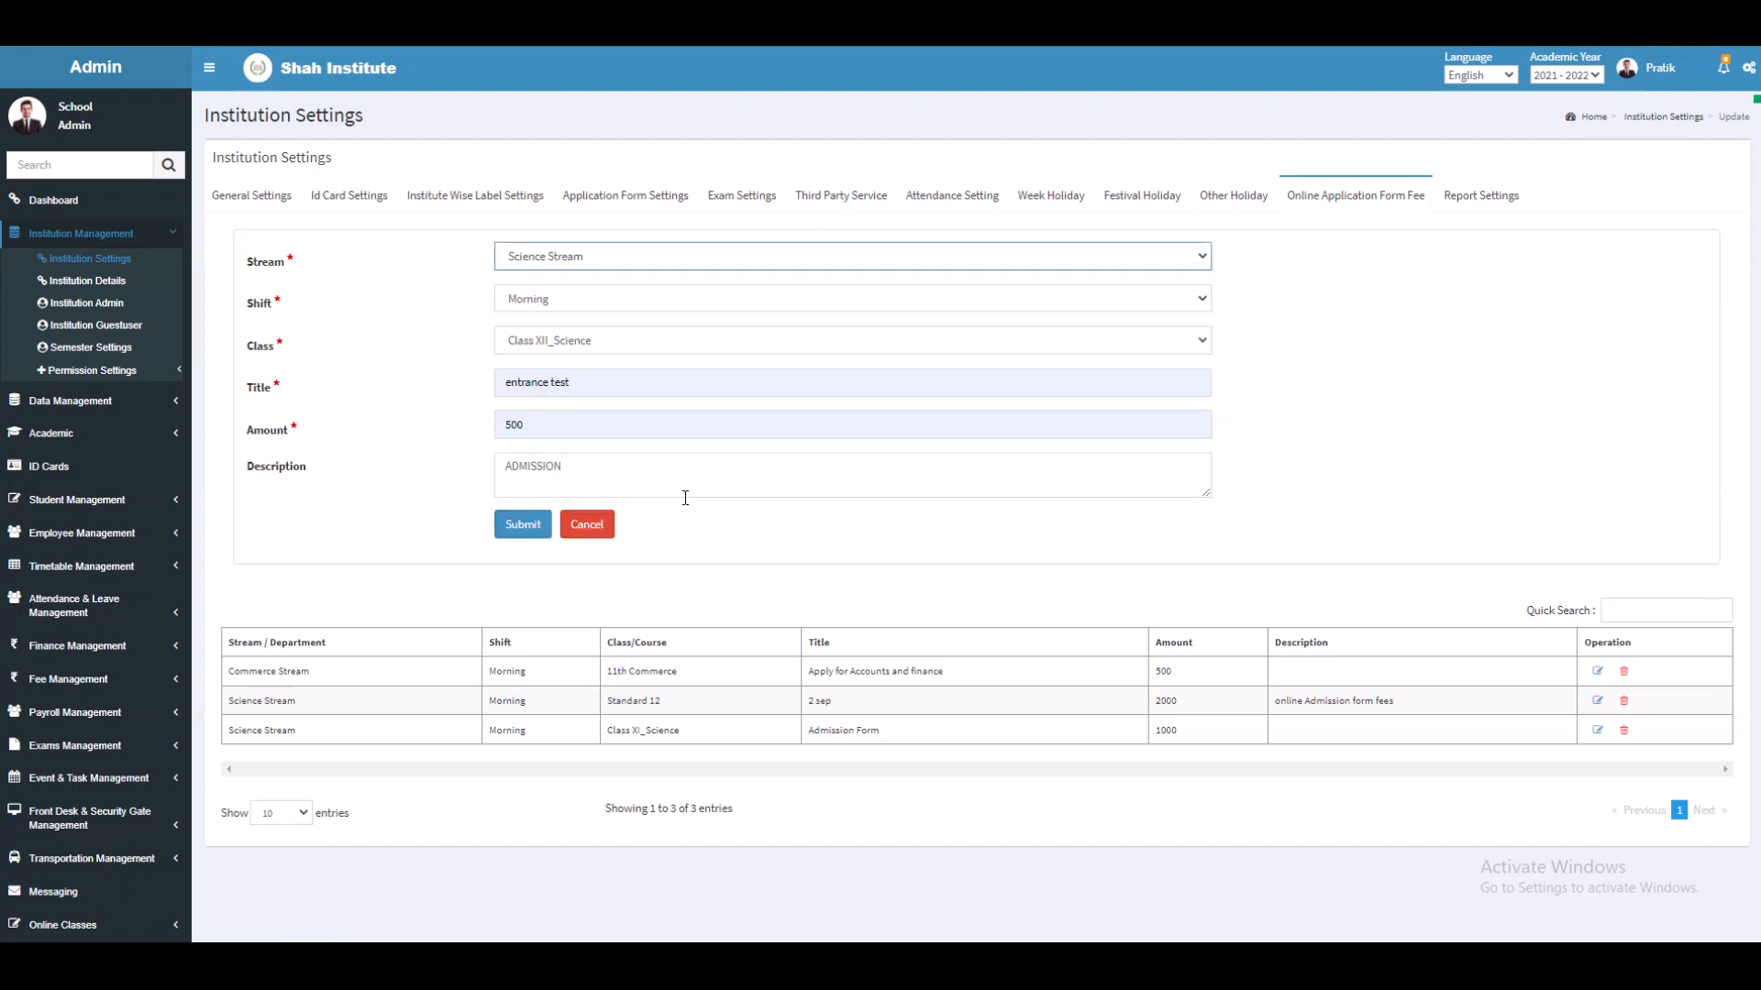
click(644, 294)
click(639, 357)
click(636, 345)
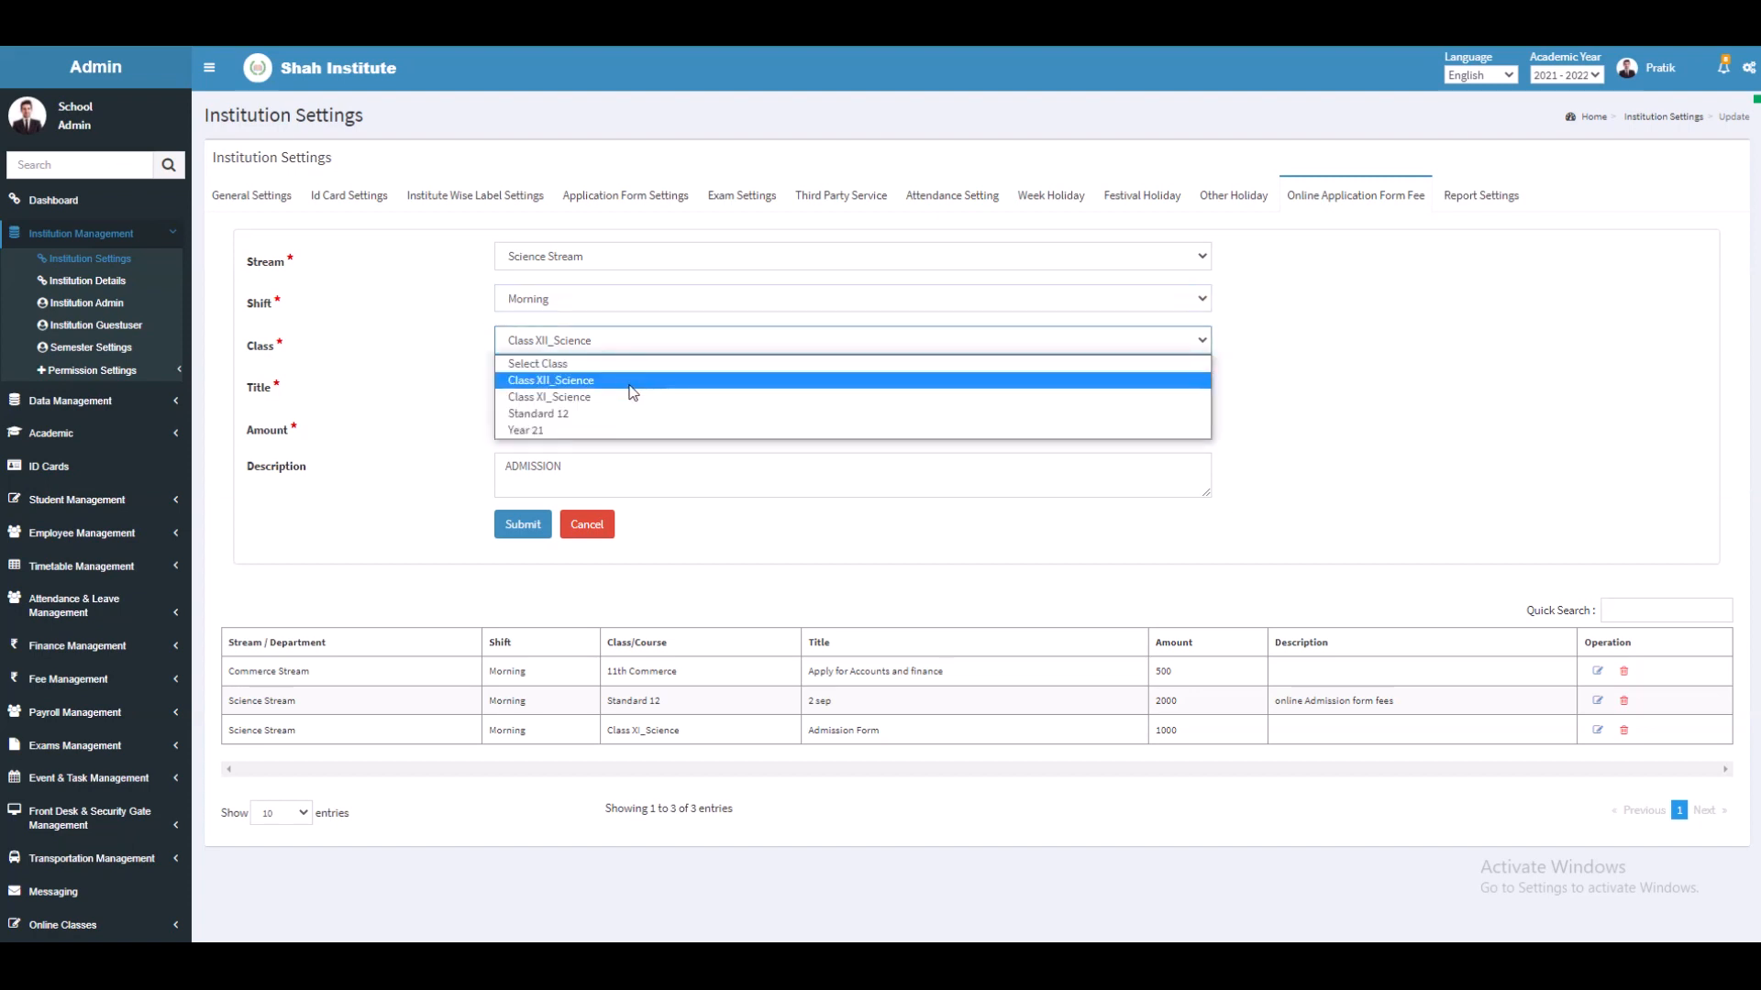
click(631, 383)
click(631, 384)
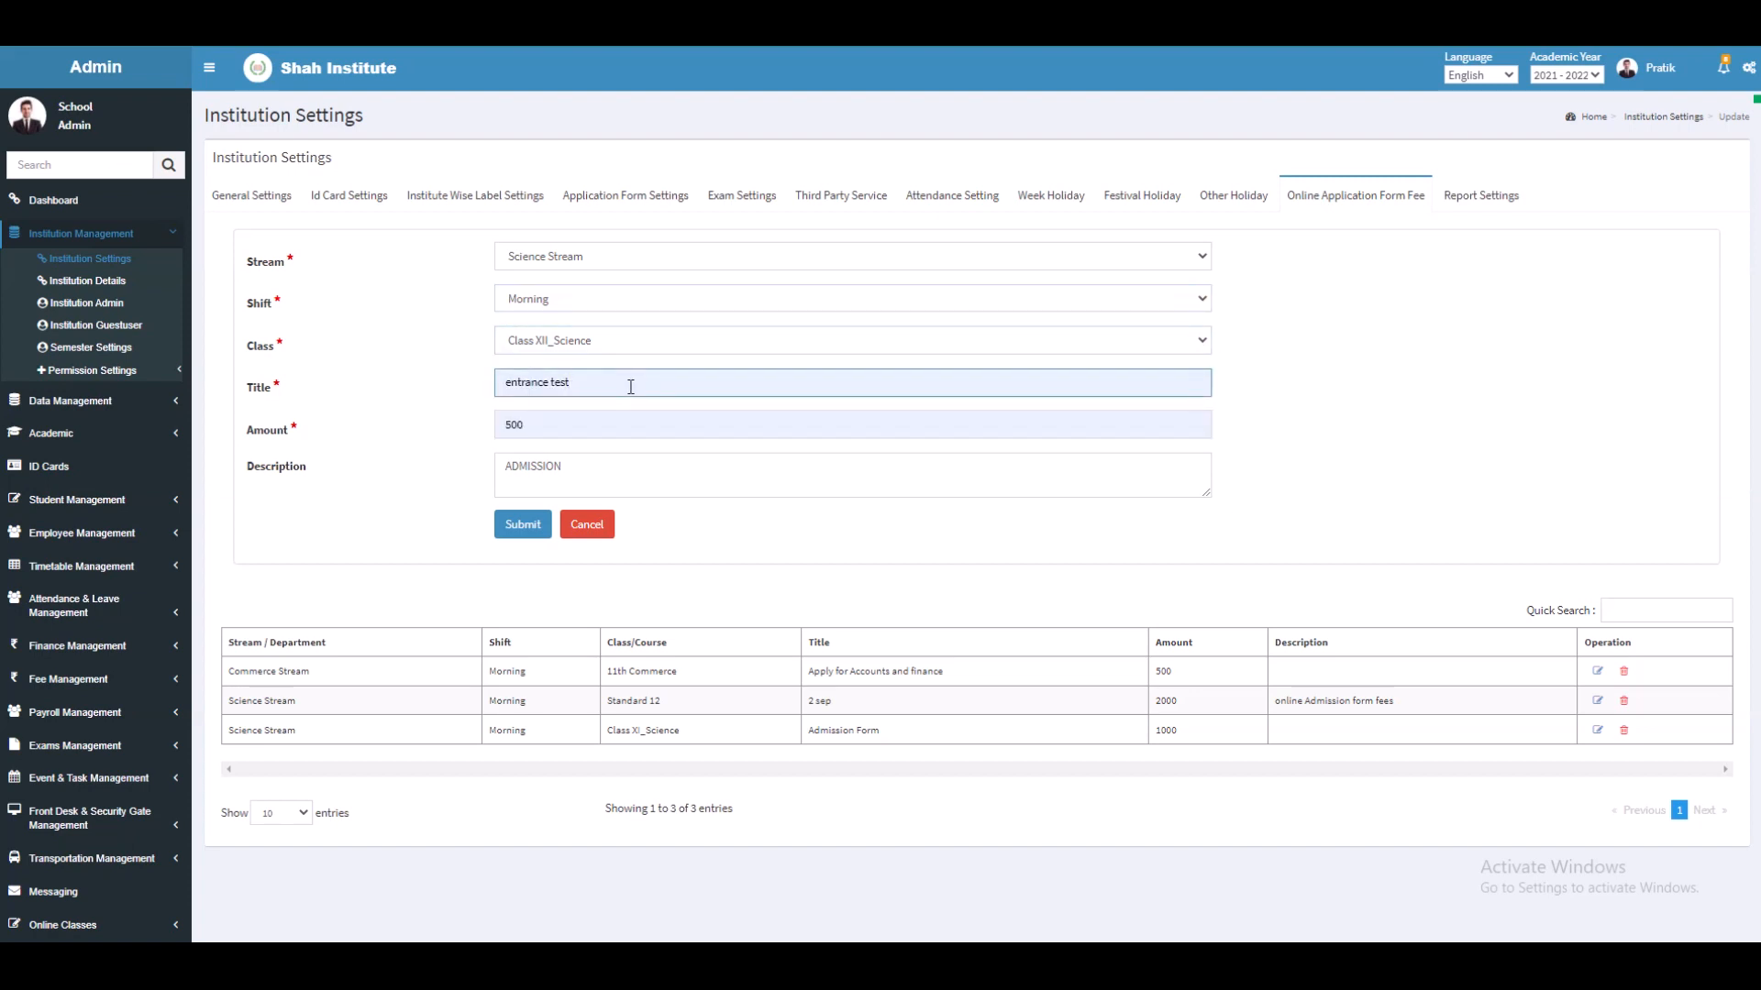
click(633, 420)
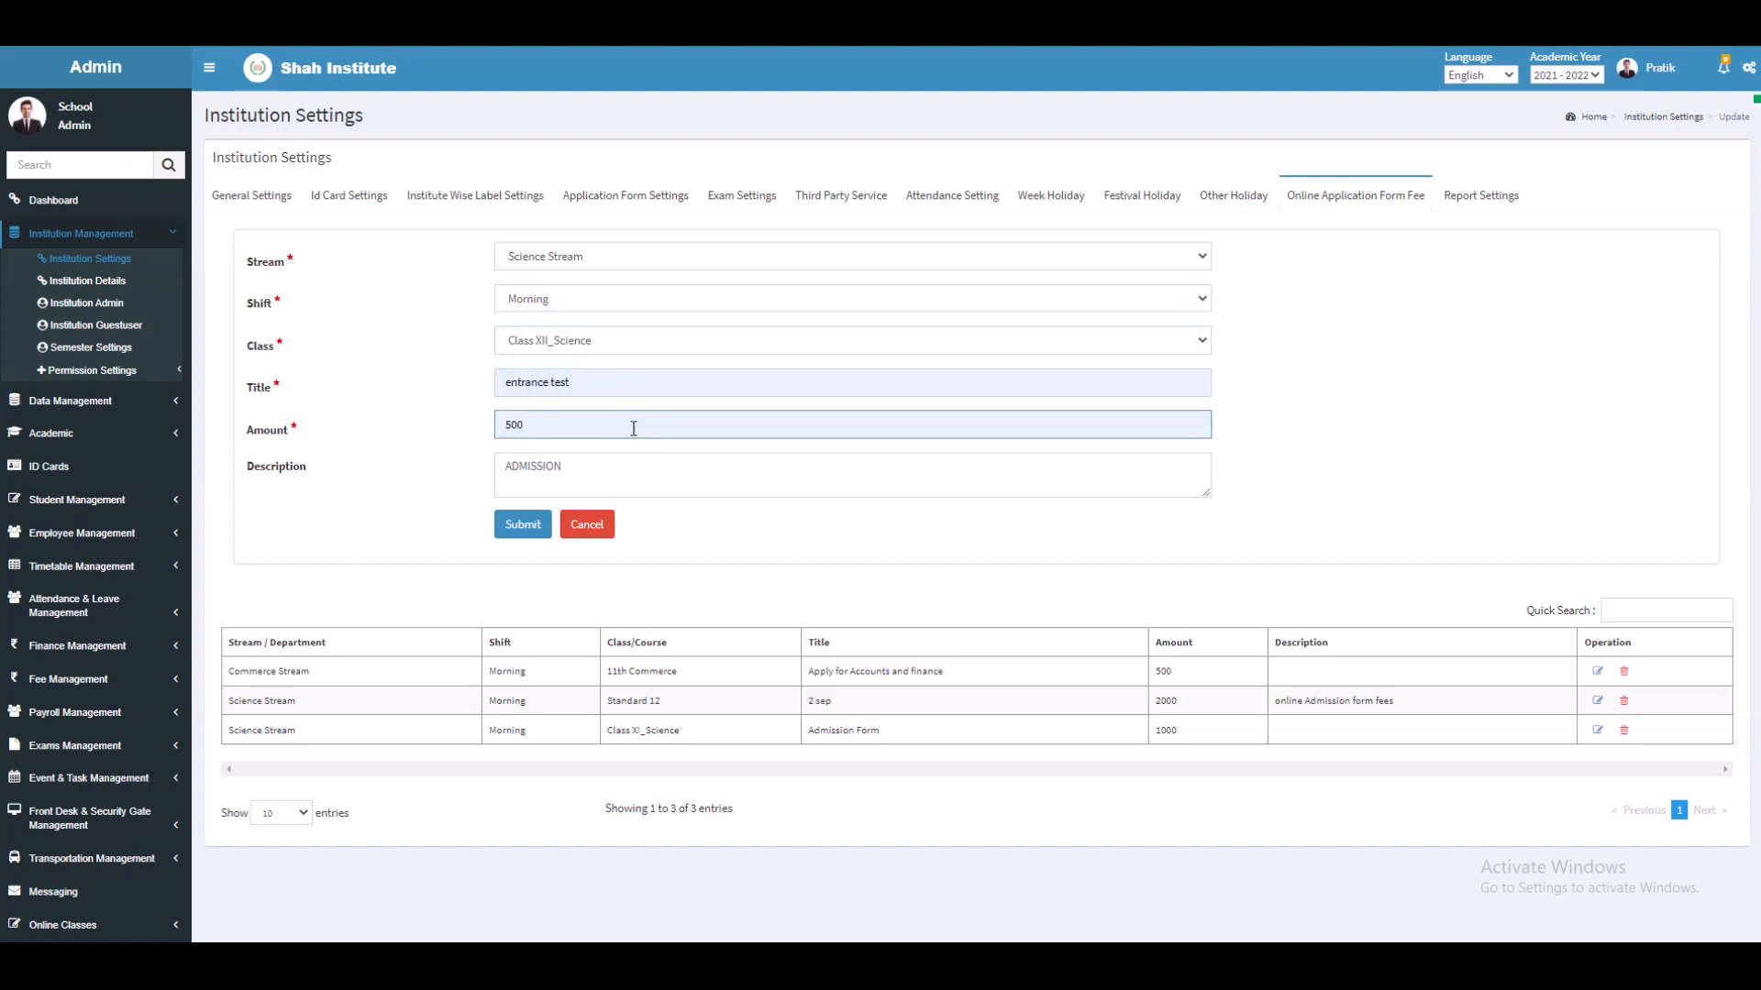
click(636, 478)
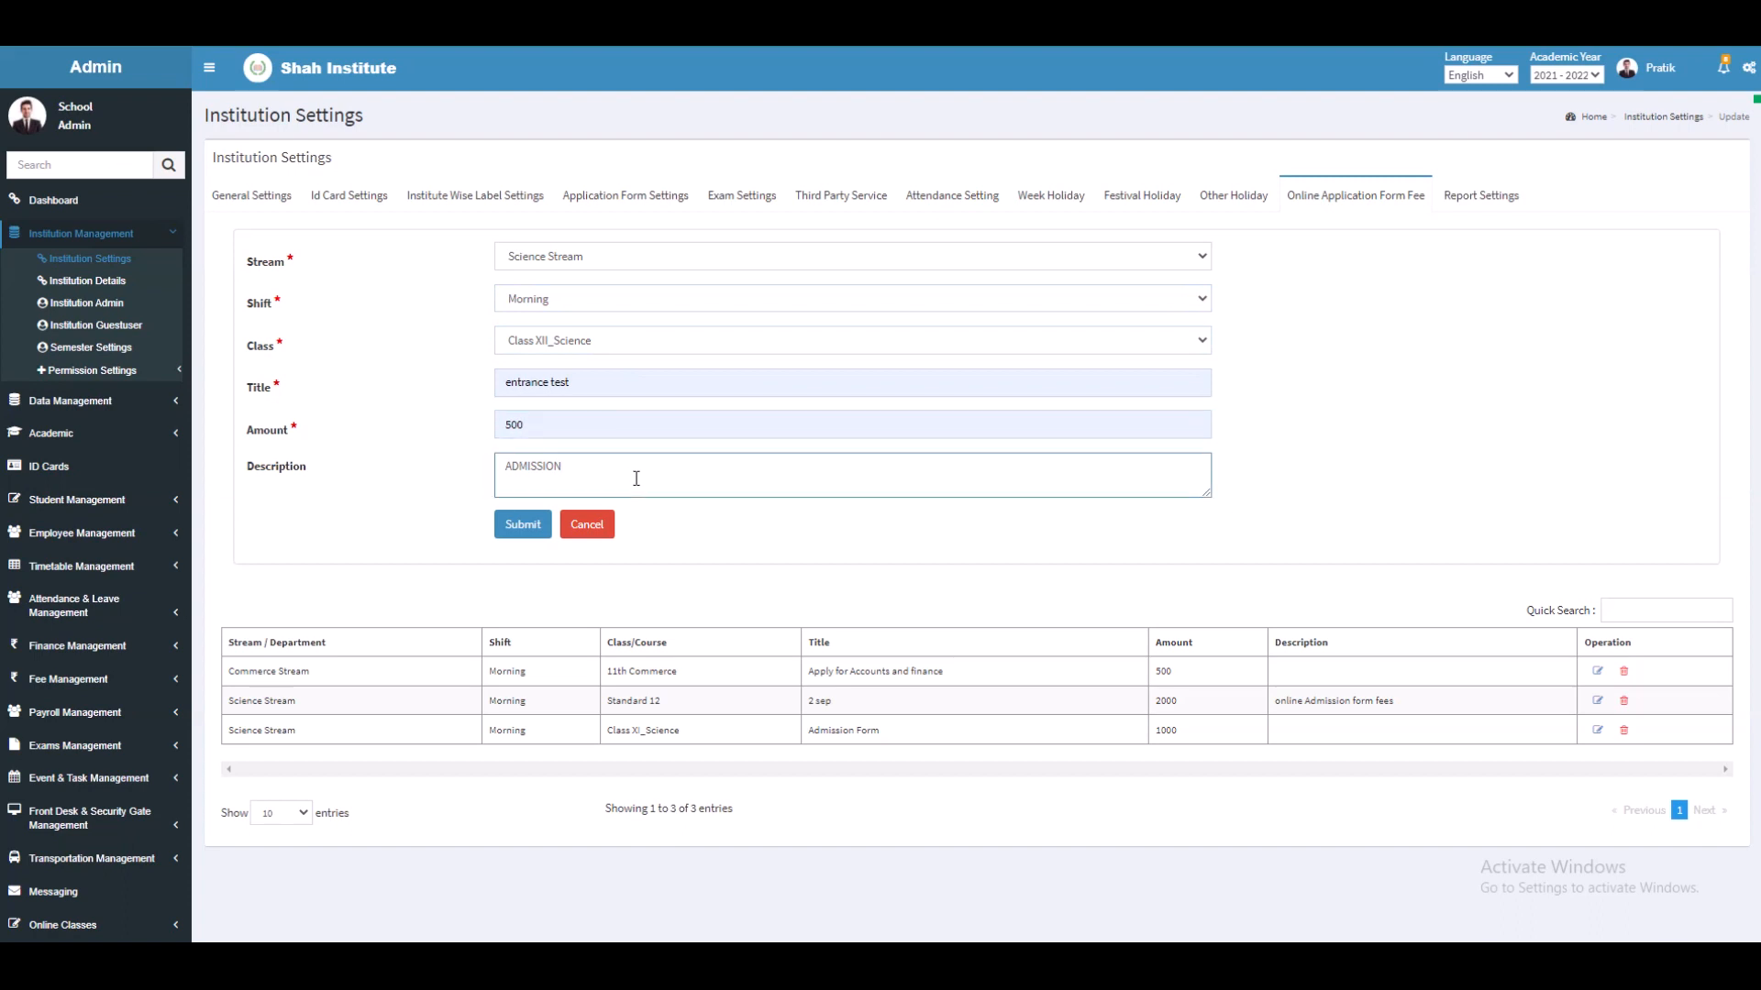
click(510, 528)
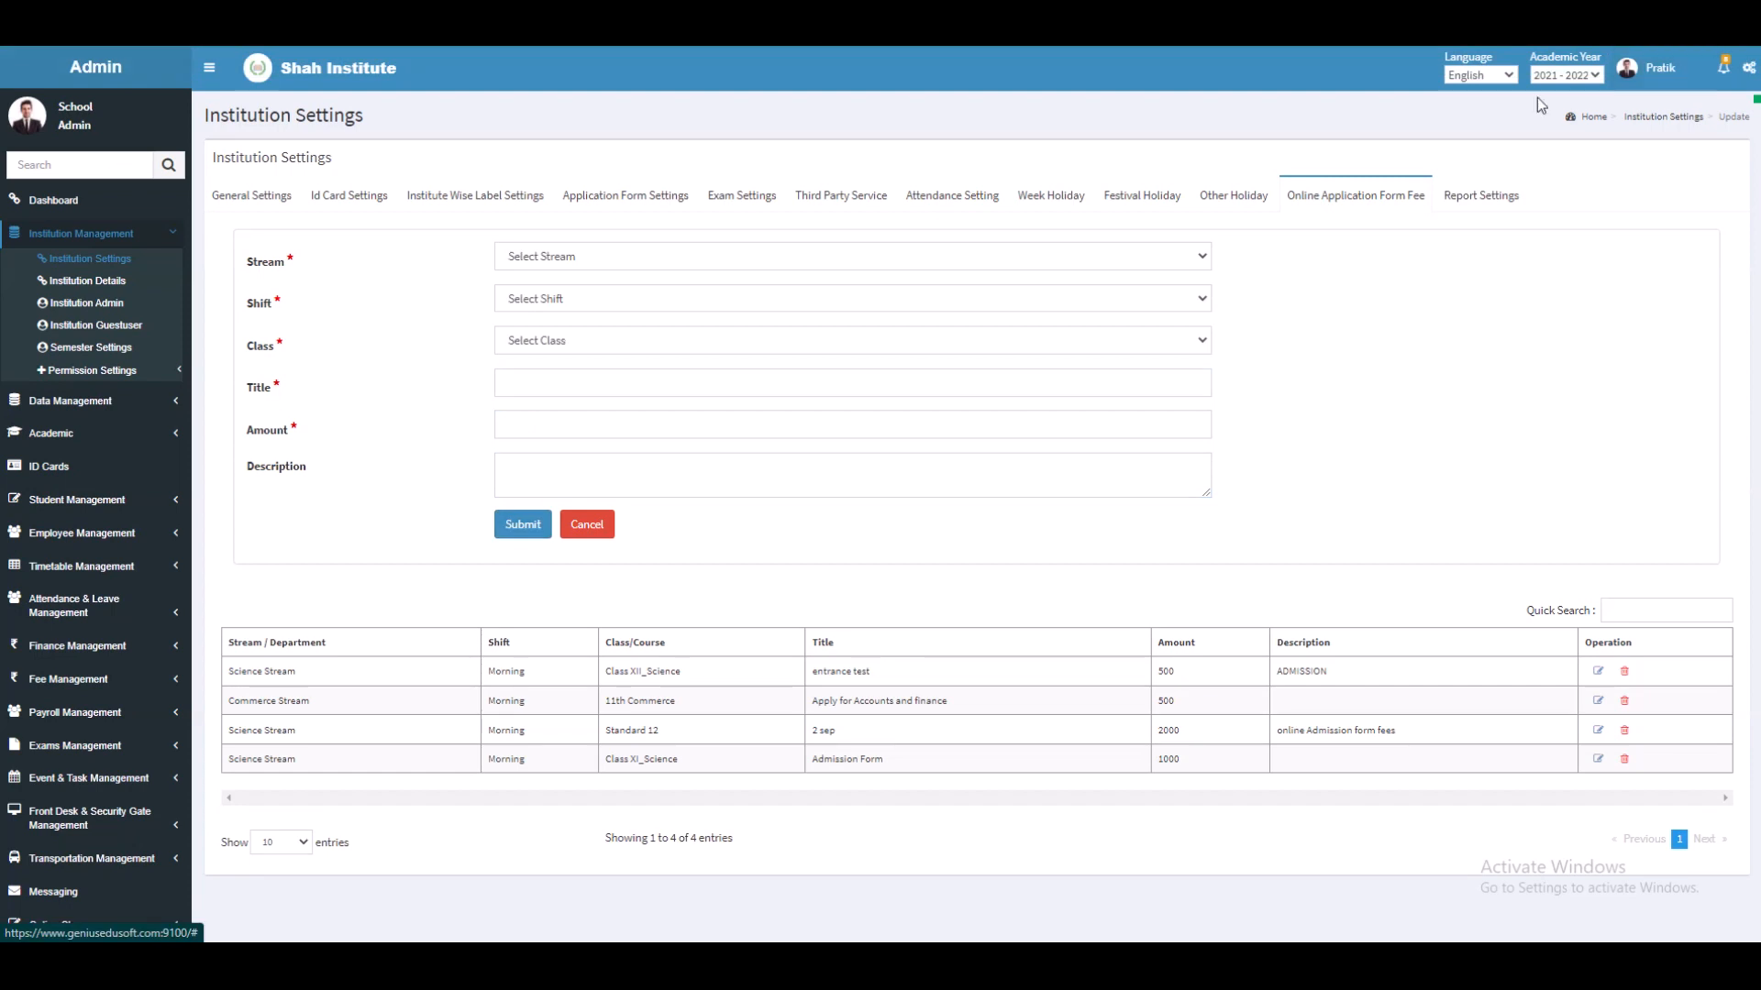
click(1470, 199)
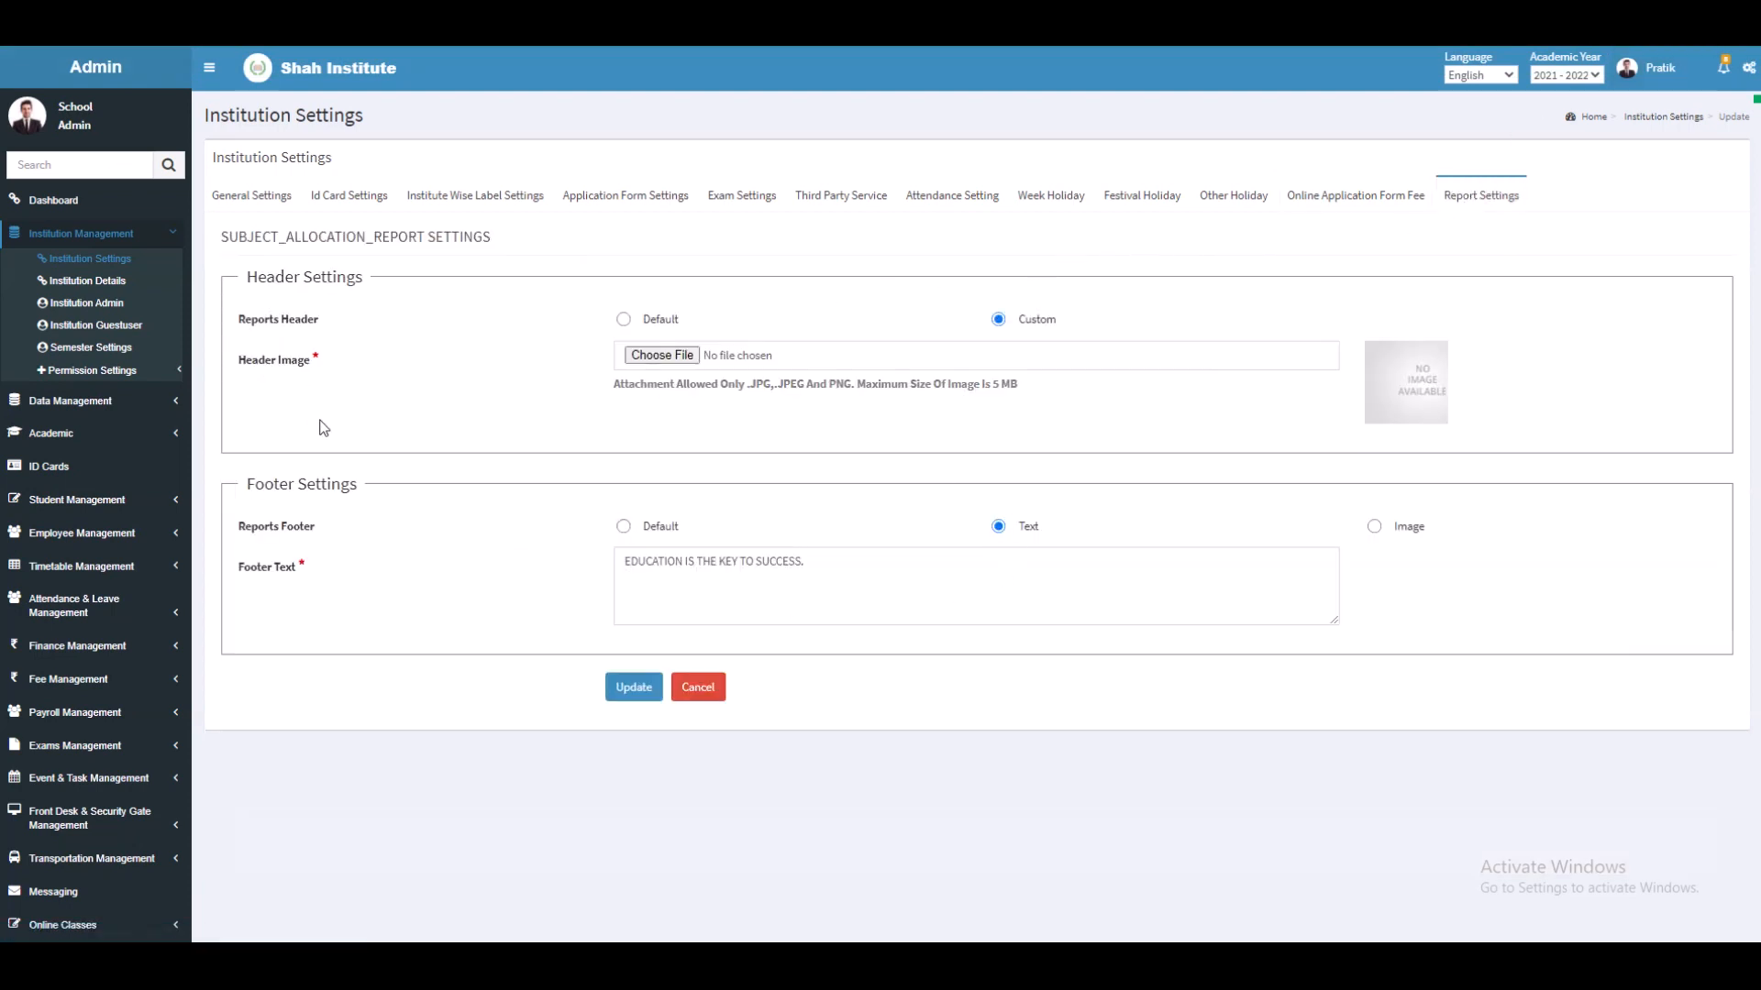
Step: Try the Default report header, revert it to Custom, and go to Institution Details
click(623, 323)
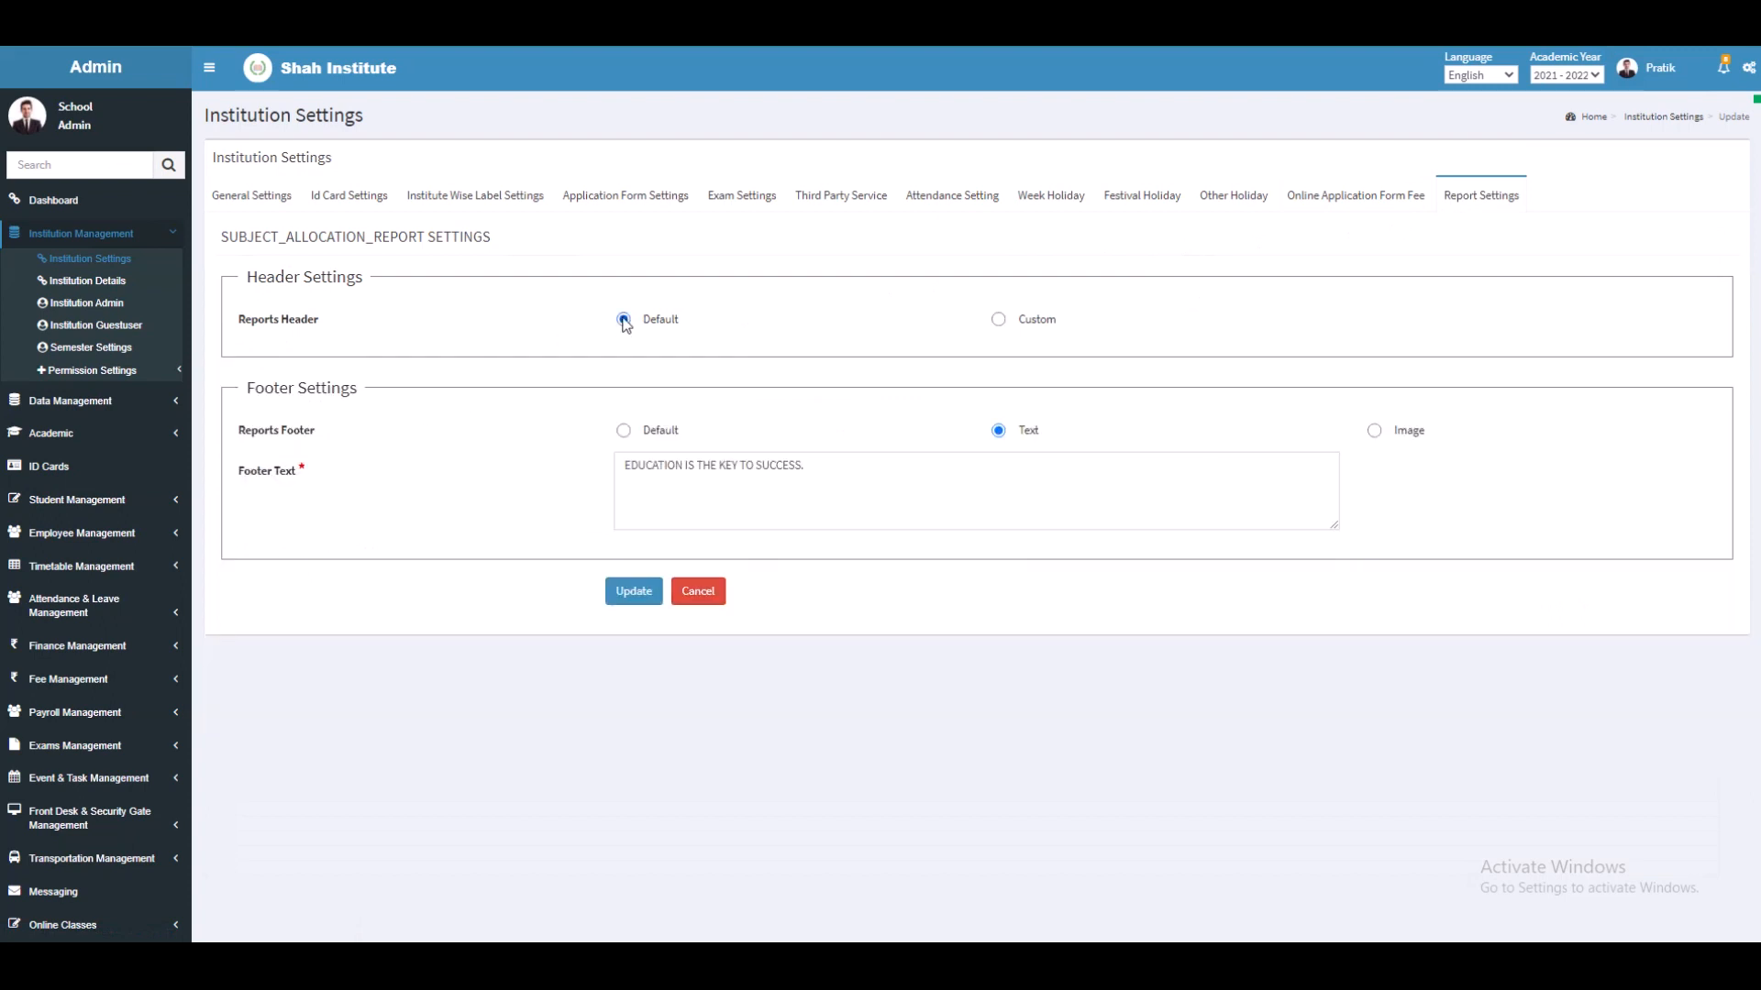
click(1001, 321)
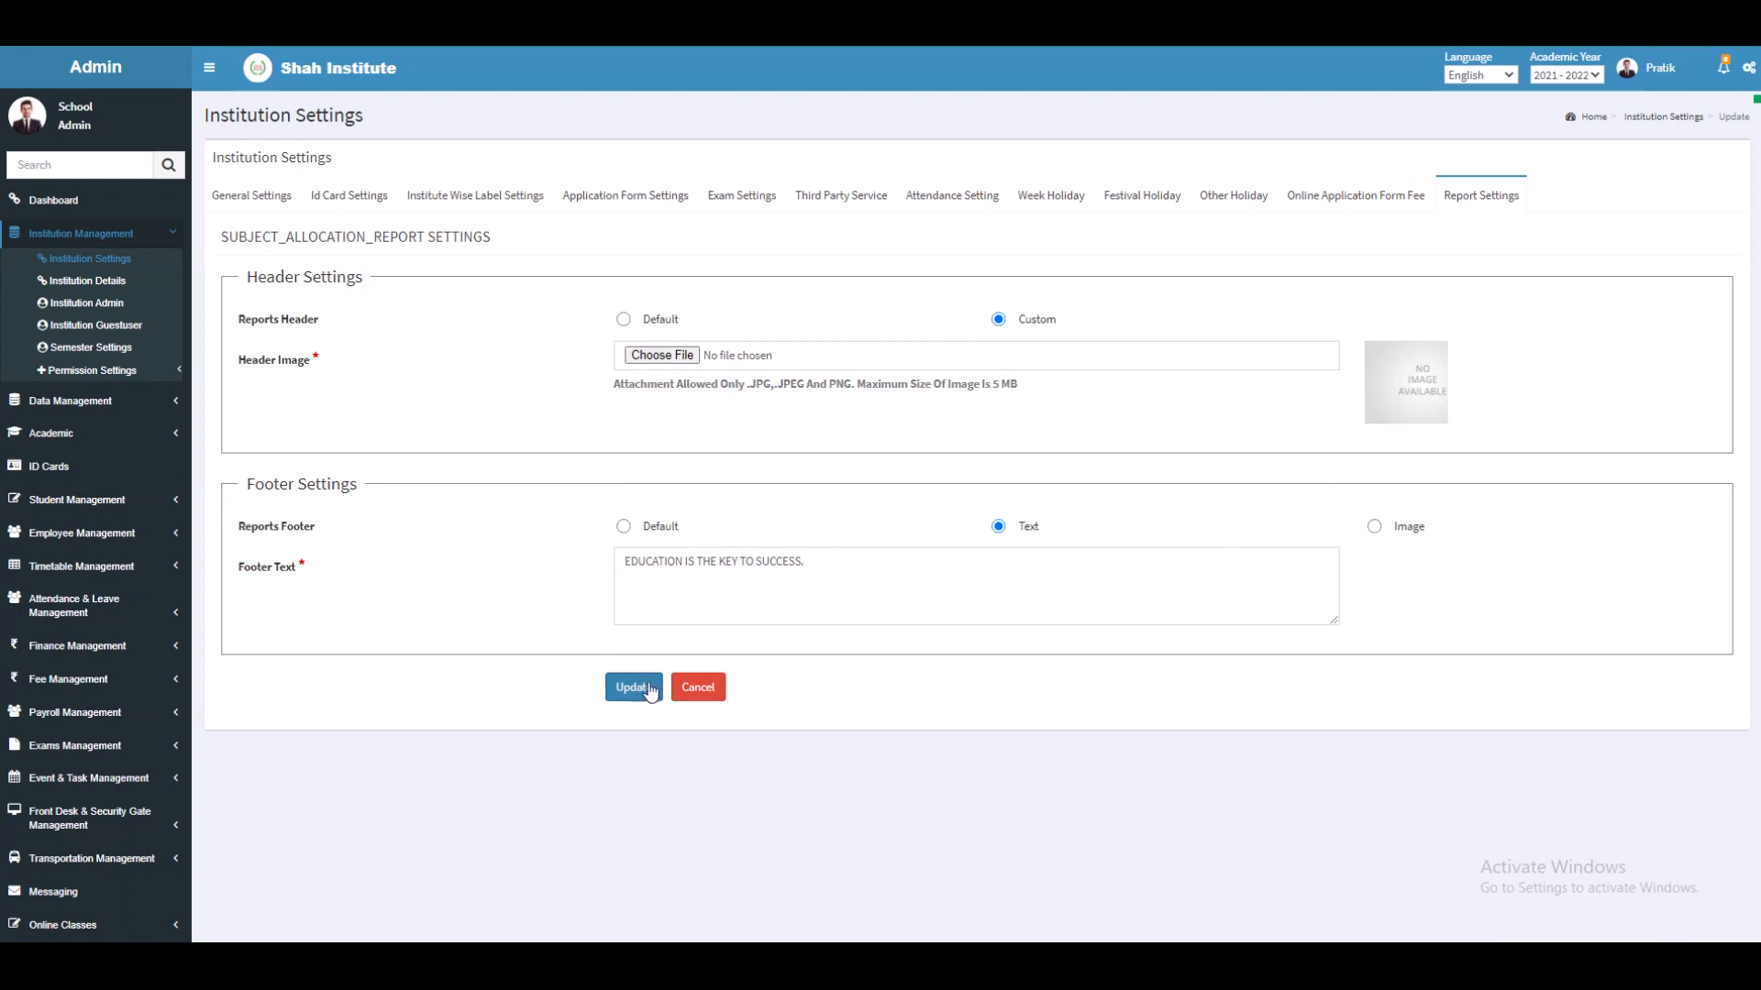
click(118, 284)
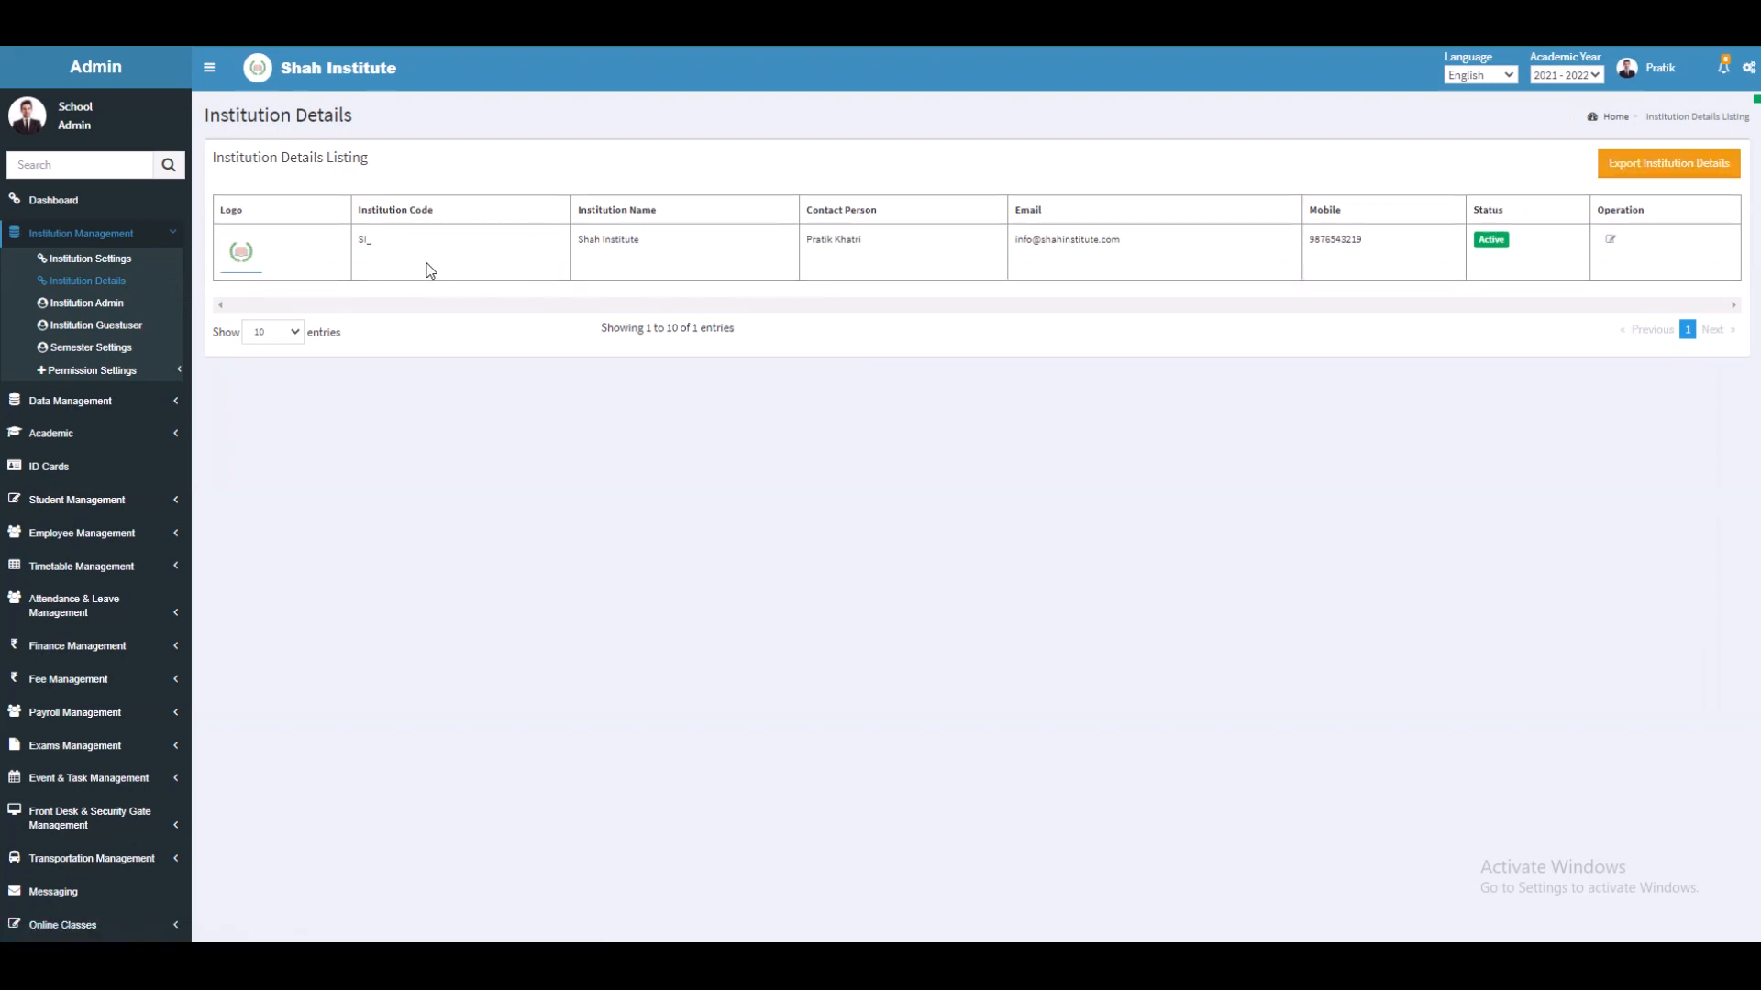
Step: Look over the Institution Admin list and its Add form, then show the Guestuser listing
click(93, 306)
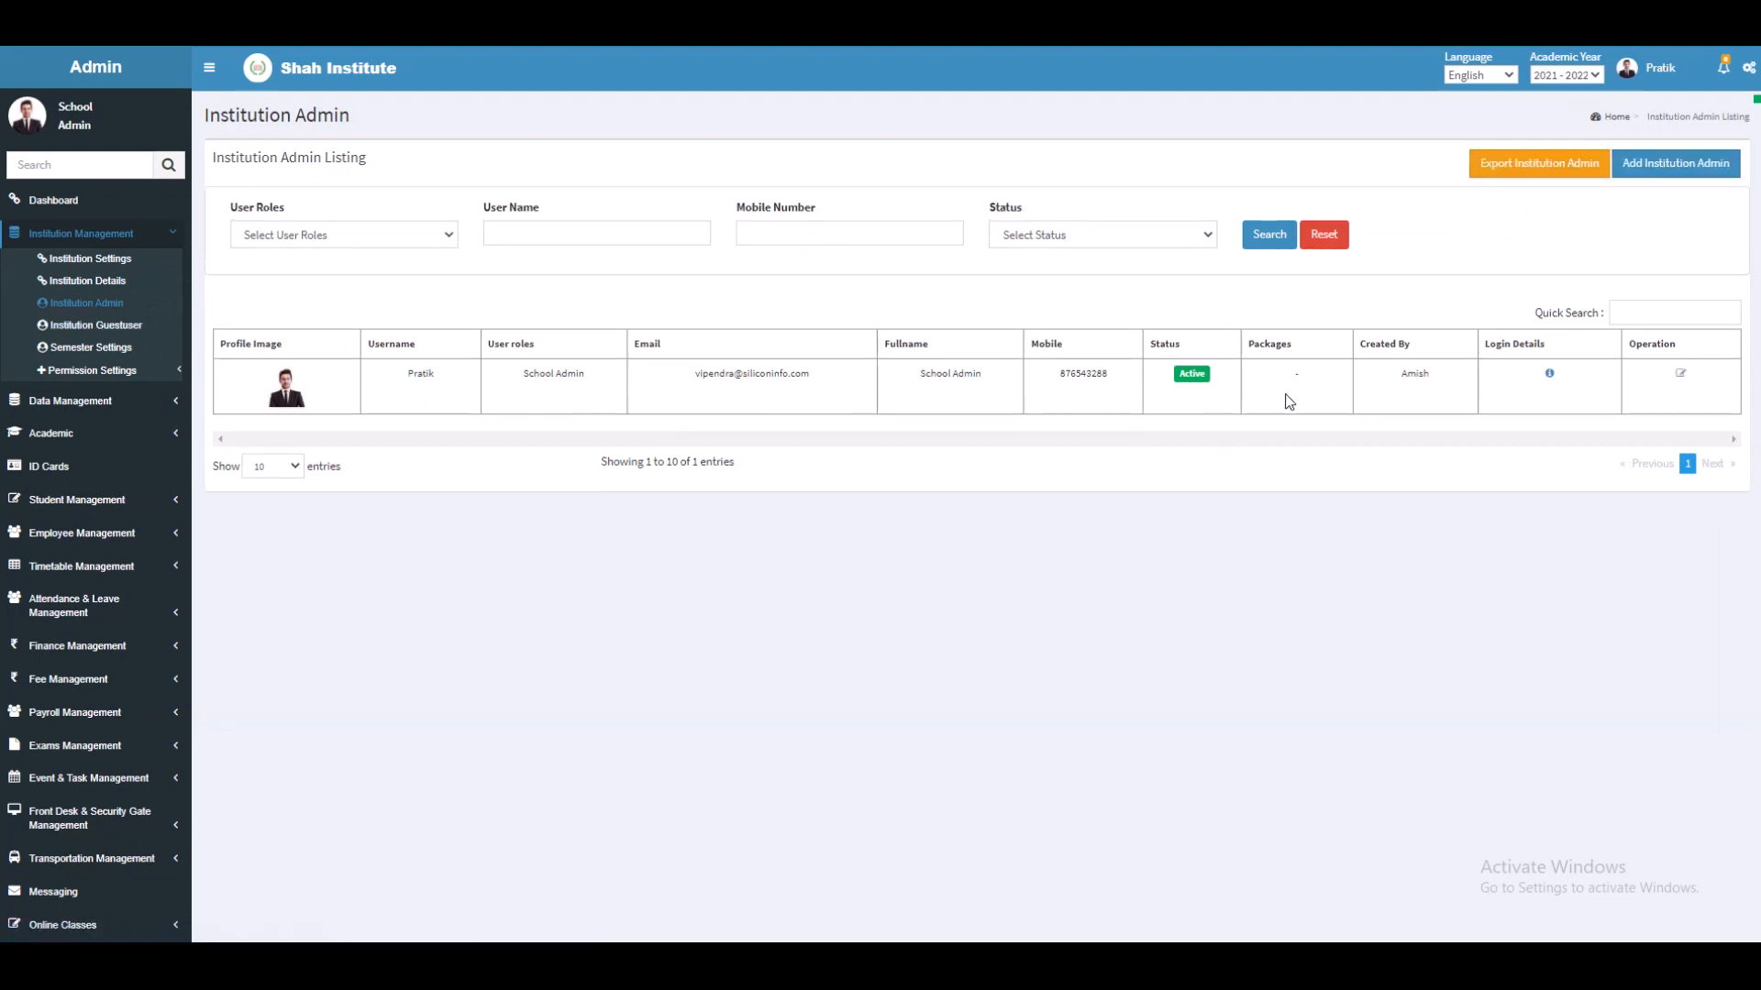
click(1660, 170)
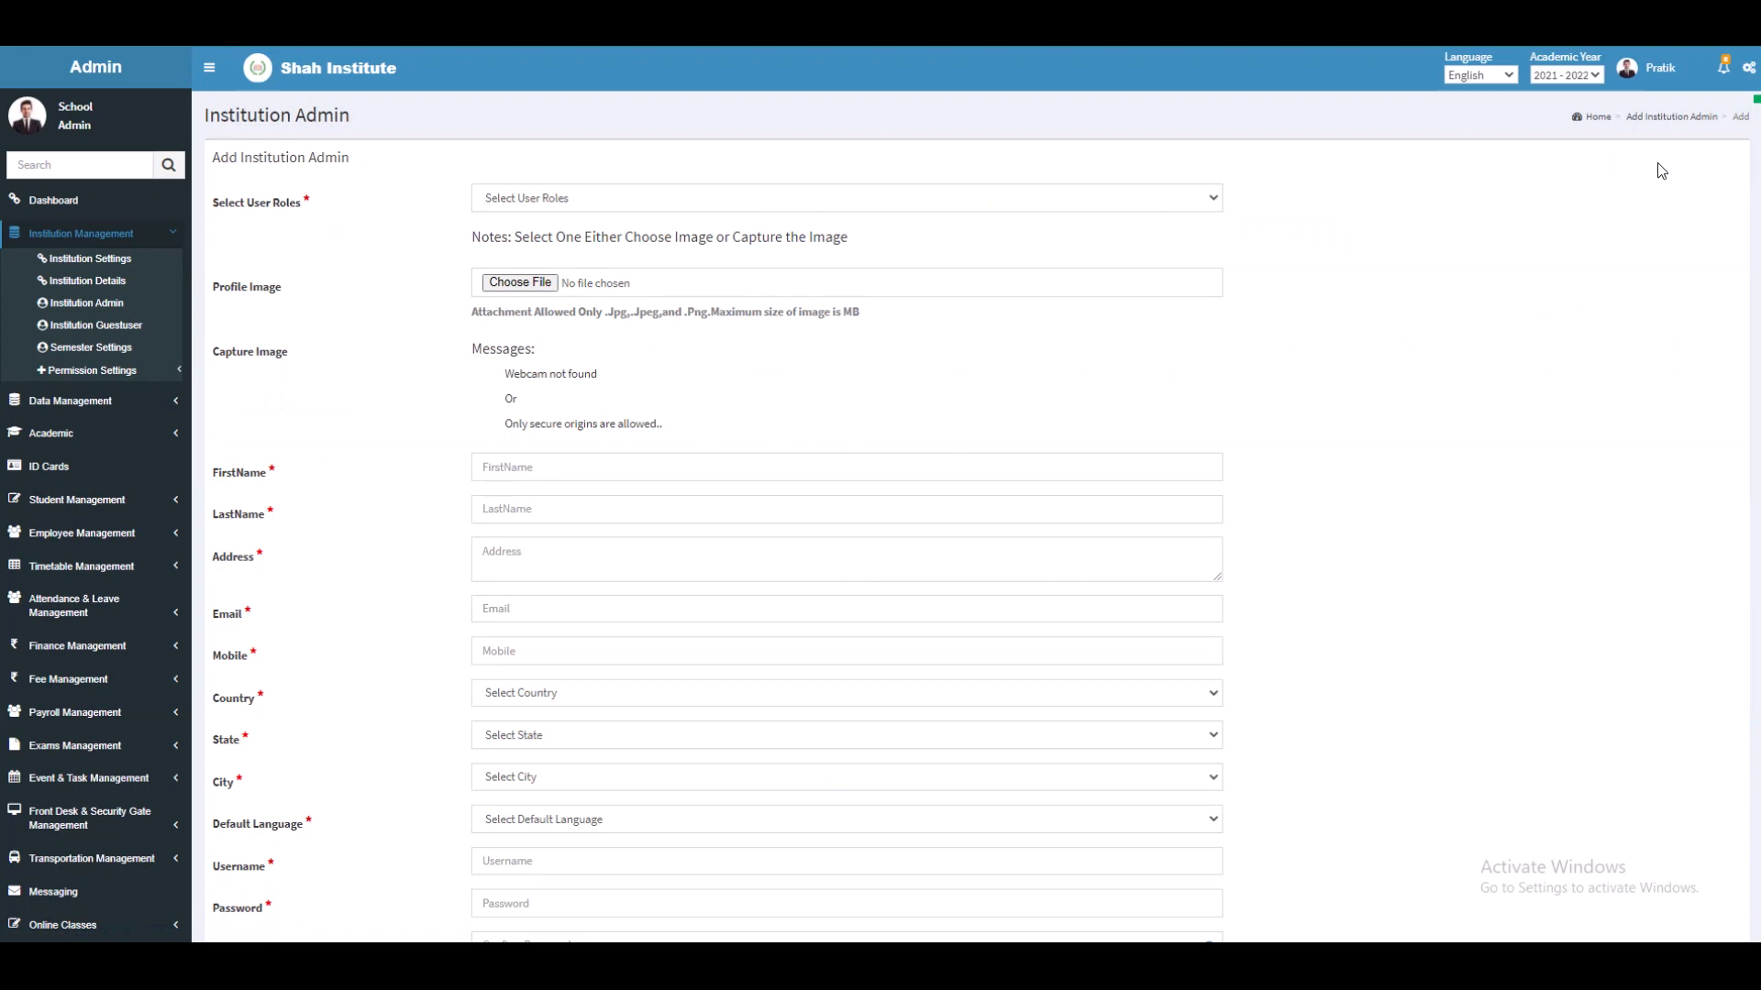
scroll(825, 359, down, 3)
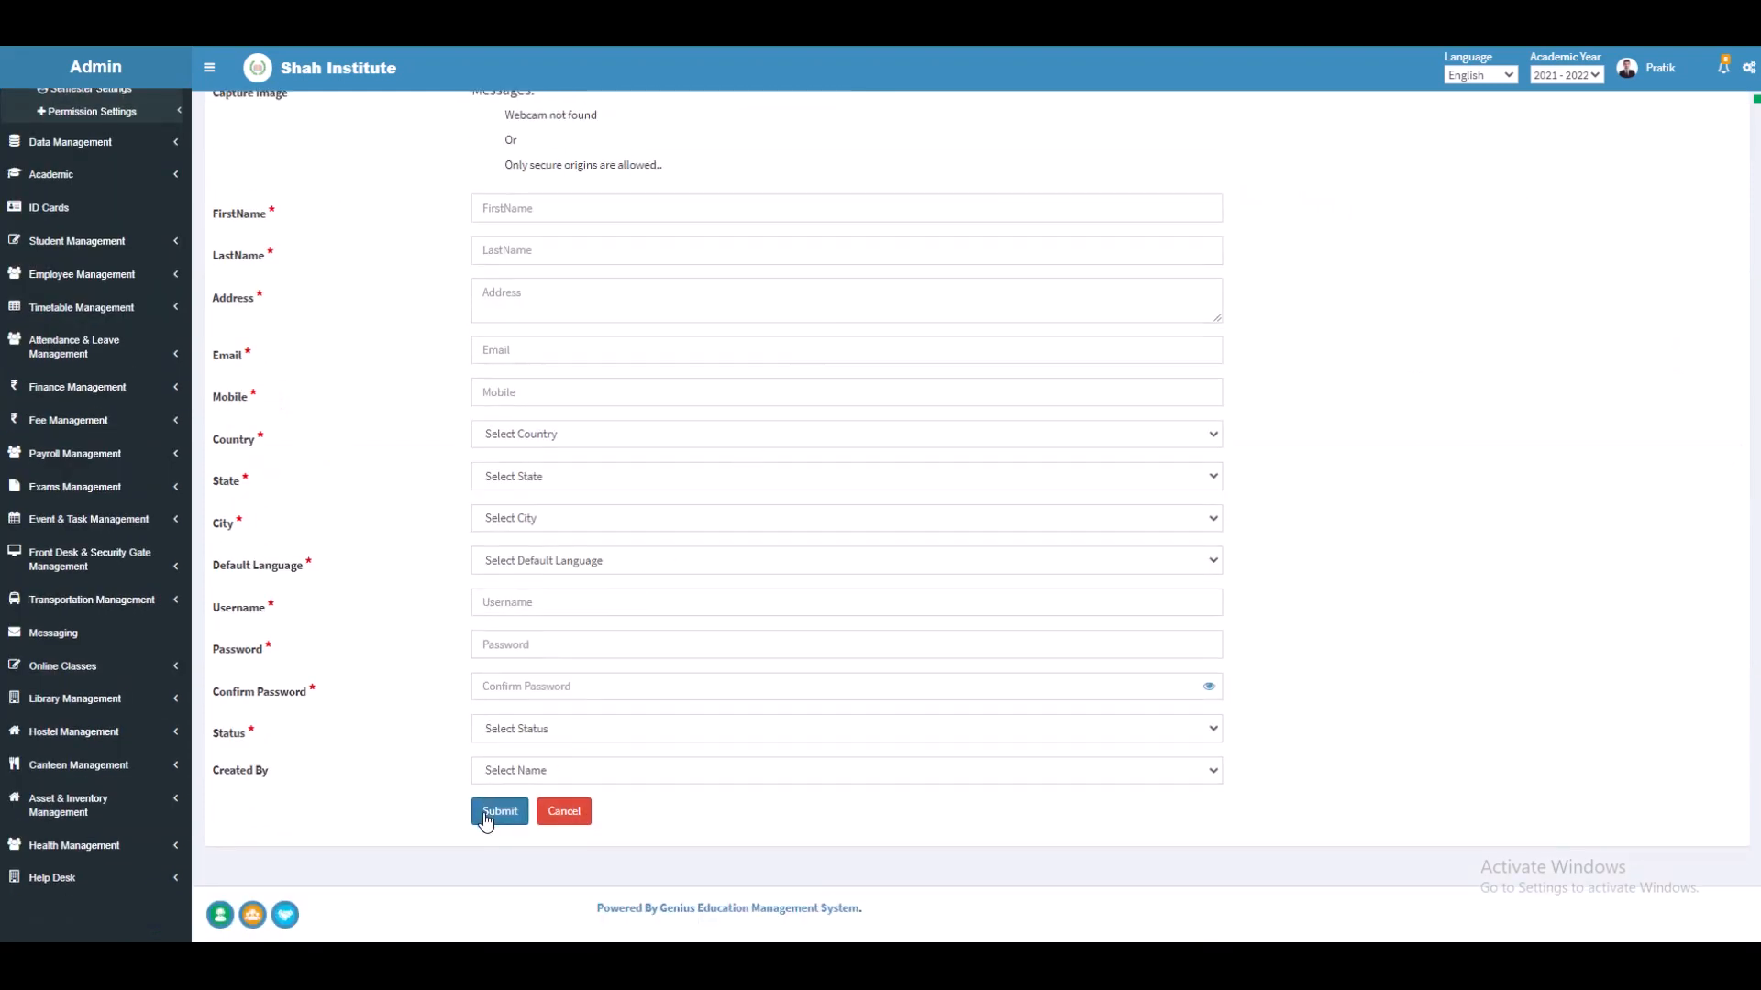
scroll(145, 289, up, 3)
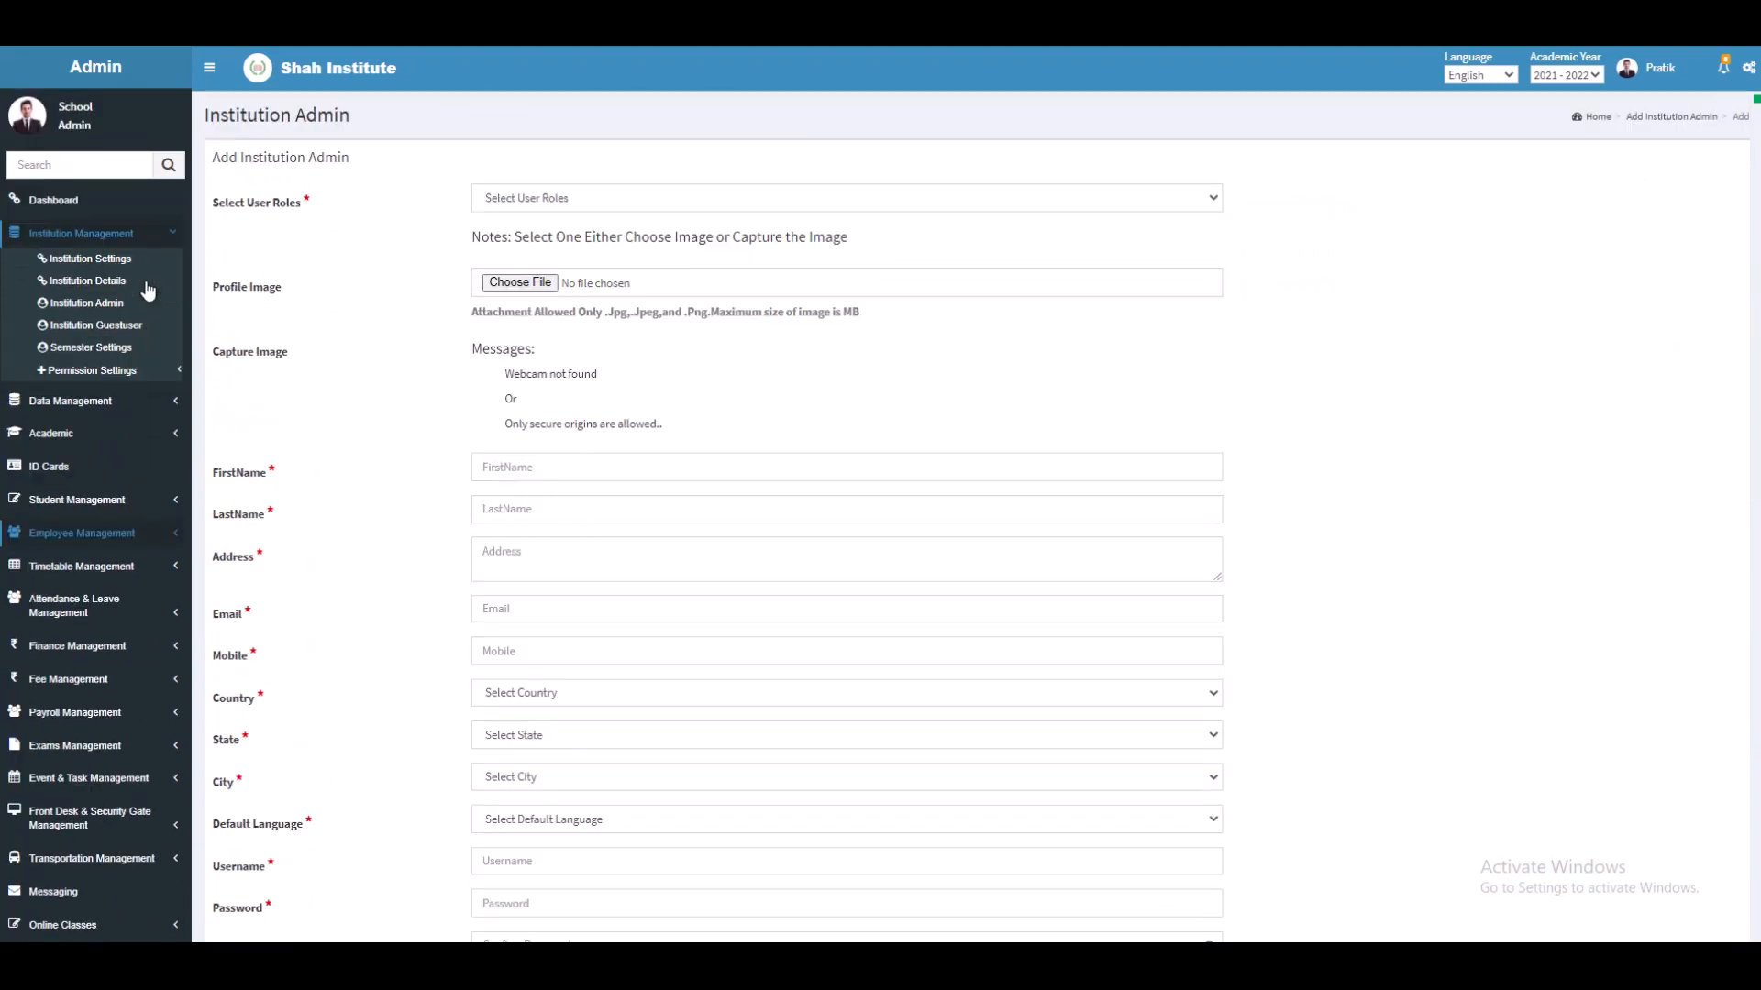
click(119, 328)
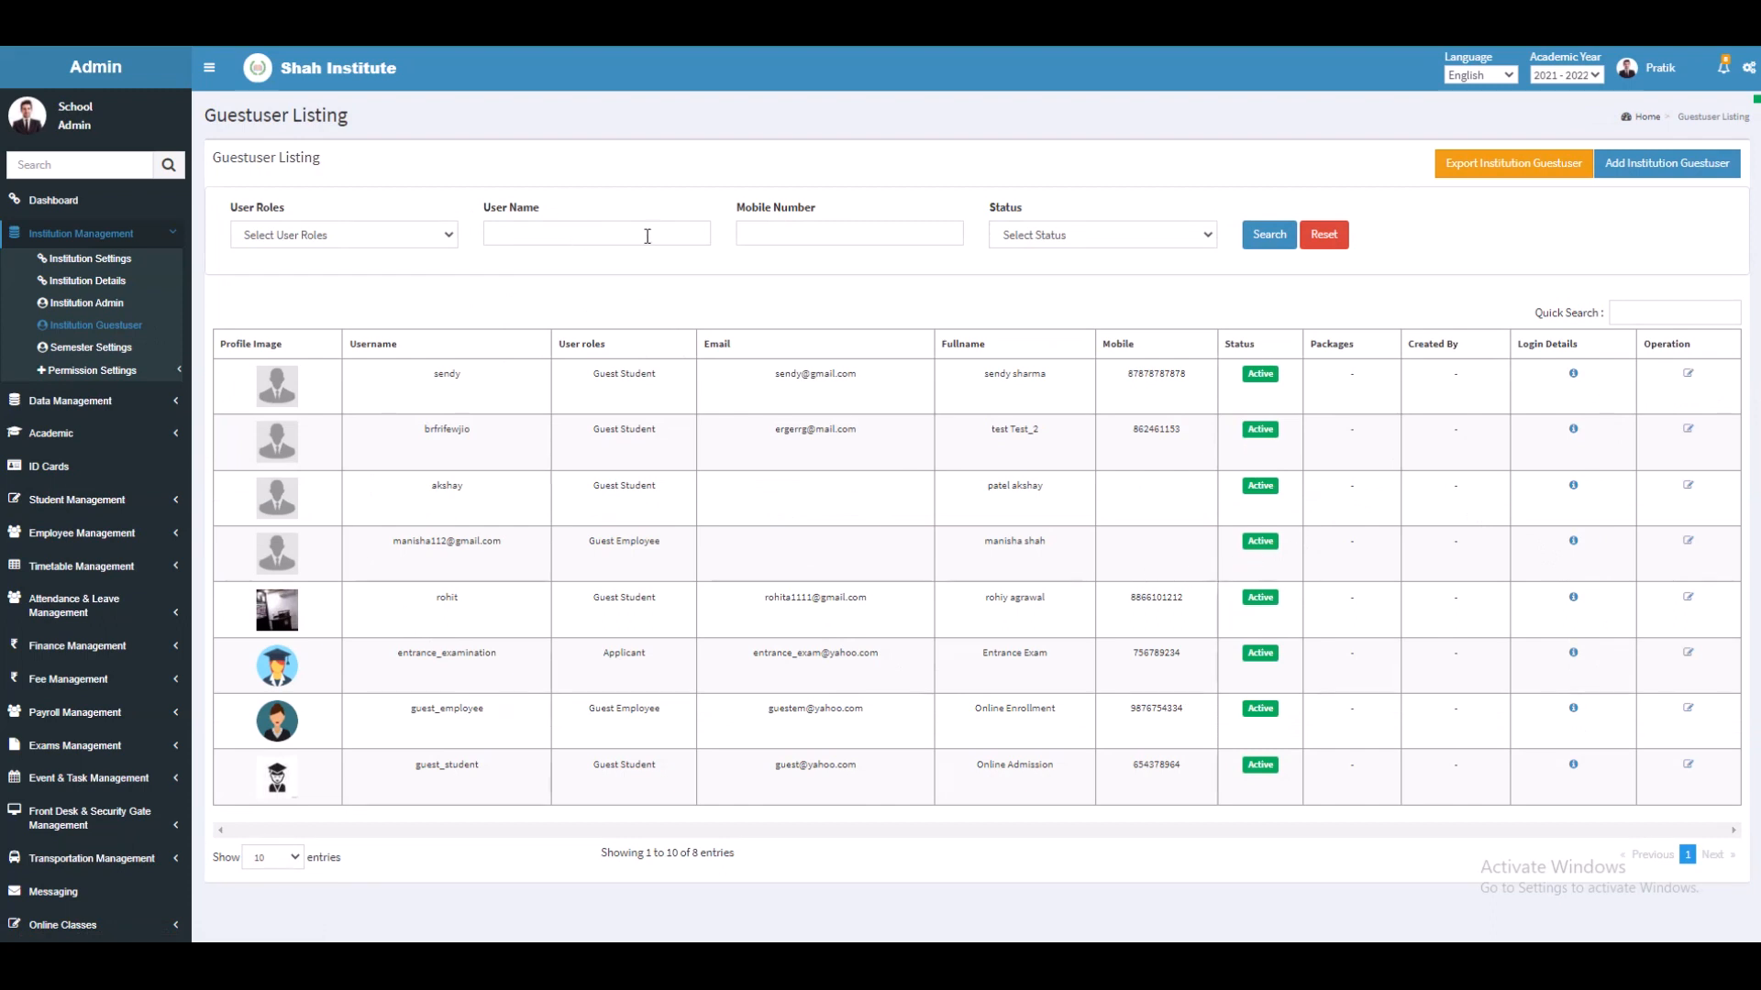
Step: Look through the Add Institution Guestuser form, then go to Semester Settings
click(1655, 174)
scroll(841, 373, down, 3)
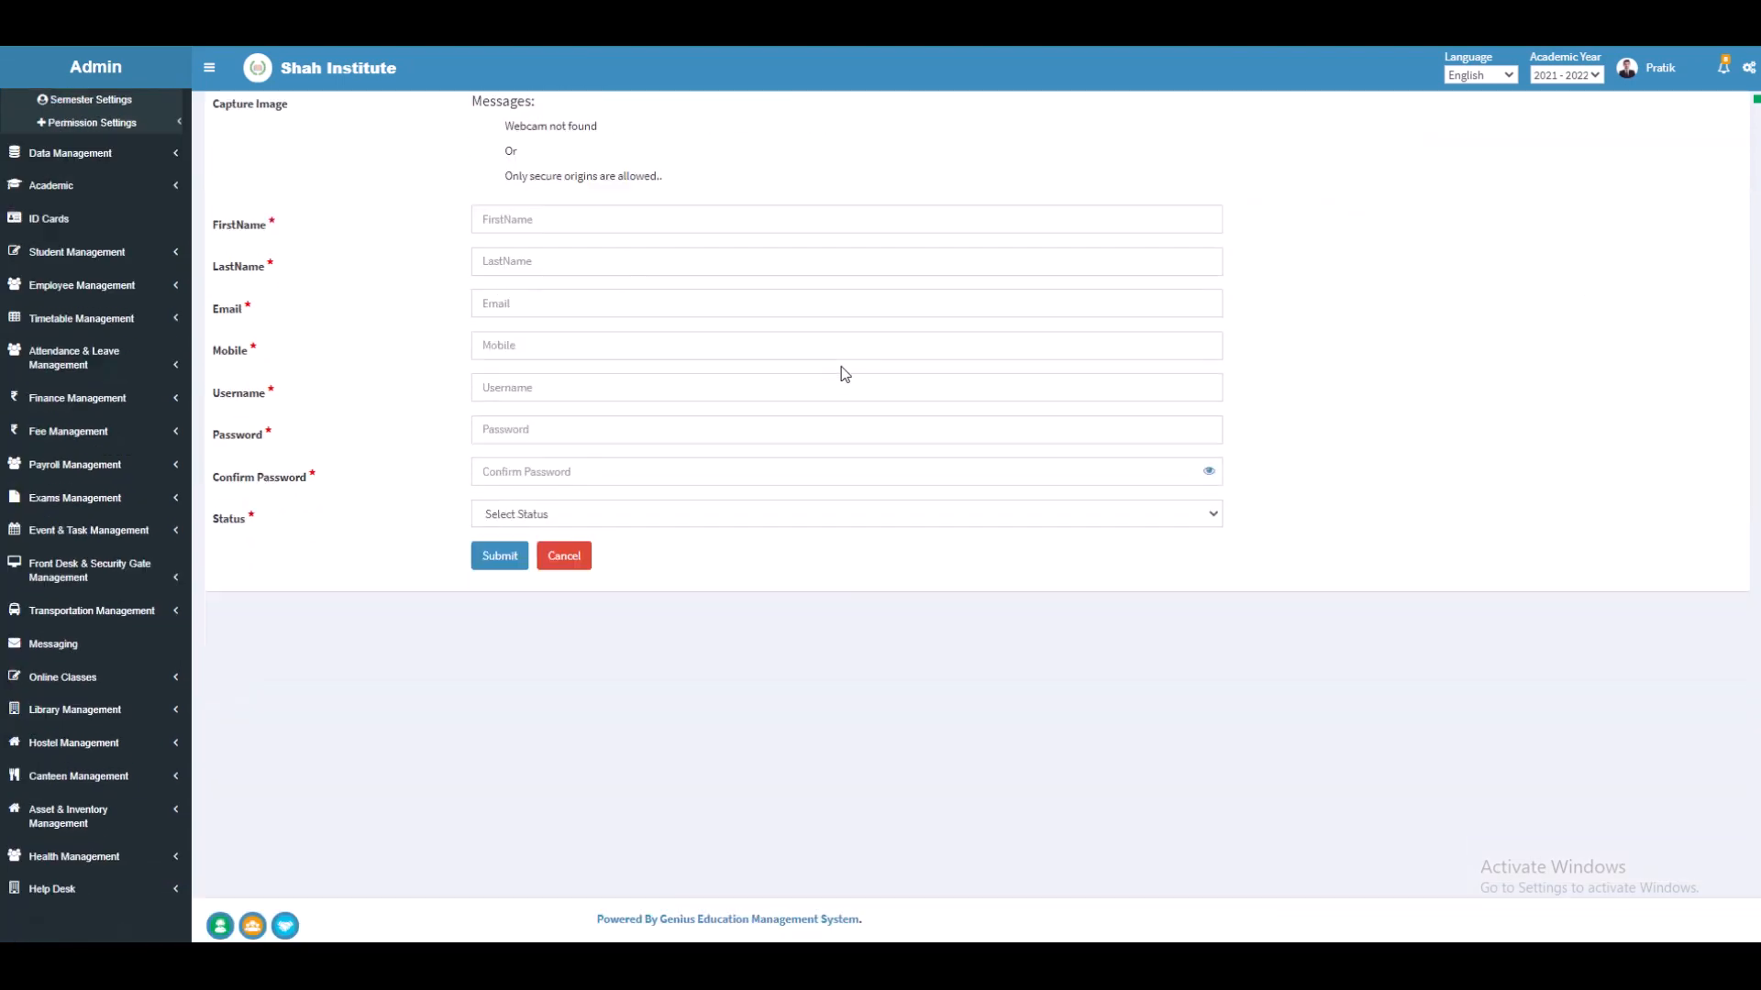
scroll(725, 562, up, 3)
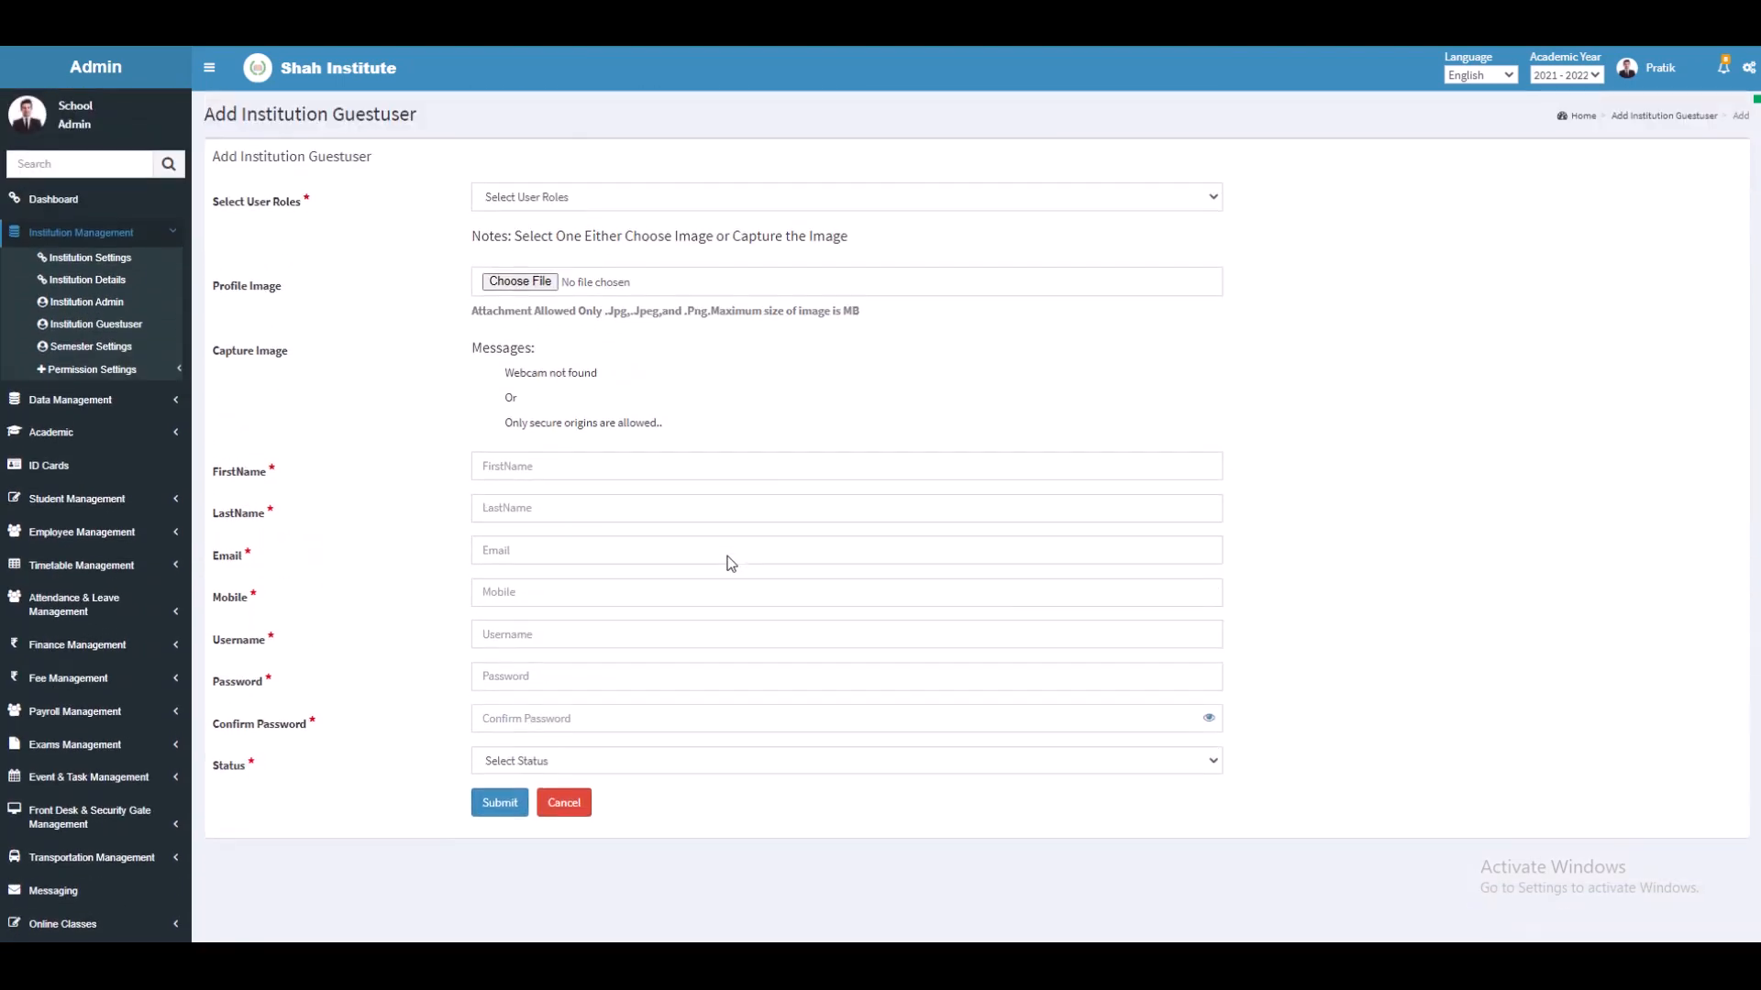
click(66, 353)
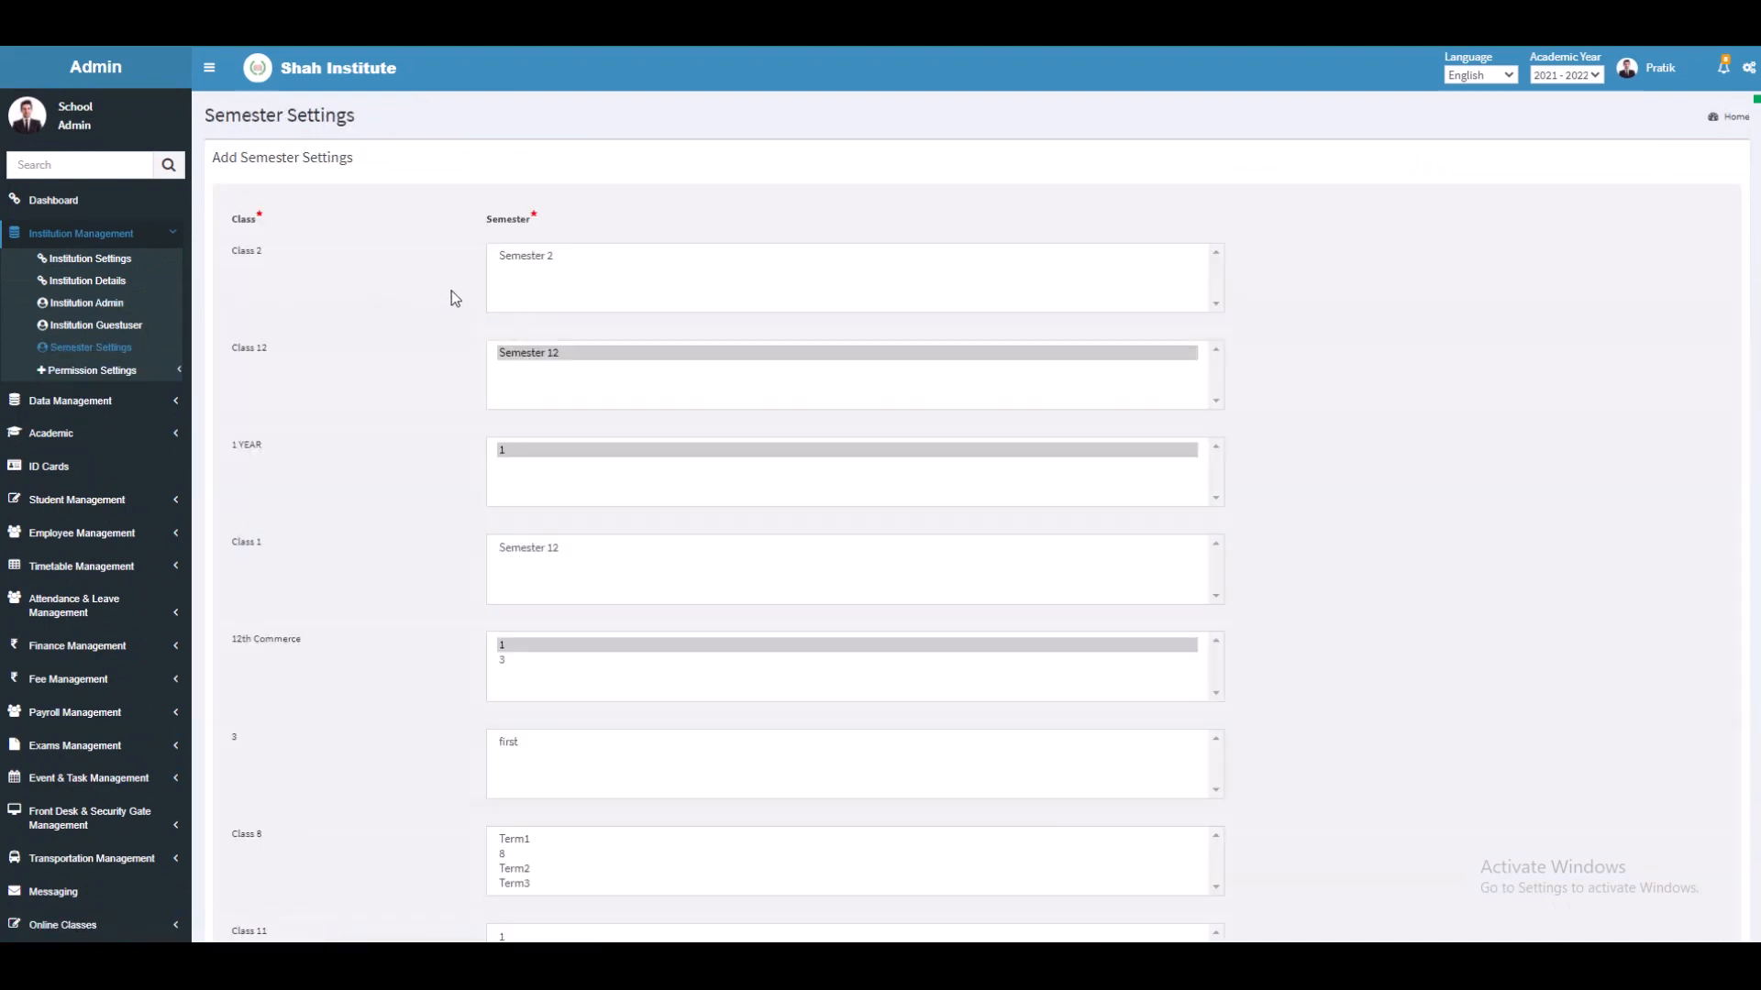
Step: Review the class semesters in Semester Settings and expand Permission Settings
scroll(459, 298, down, 5)
scroll(469, 300, up, 5)
click(101, 374)
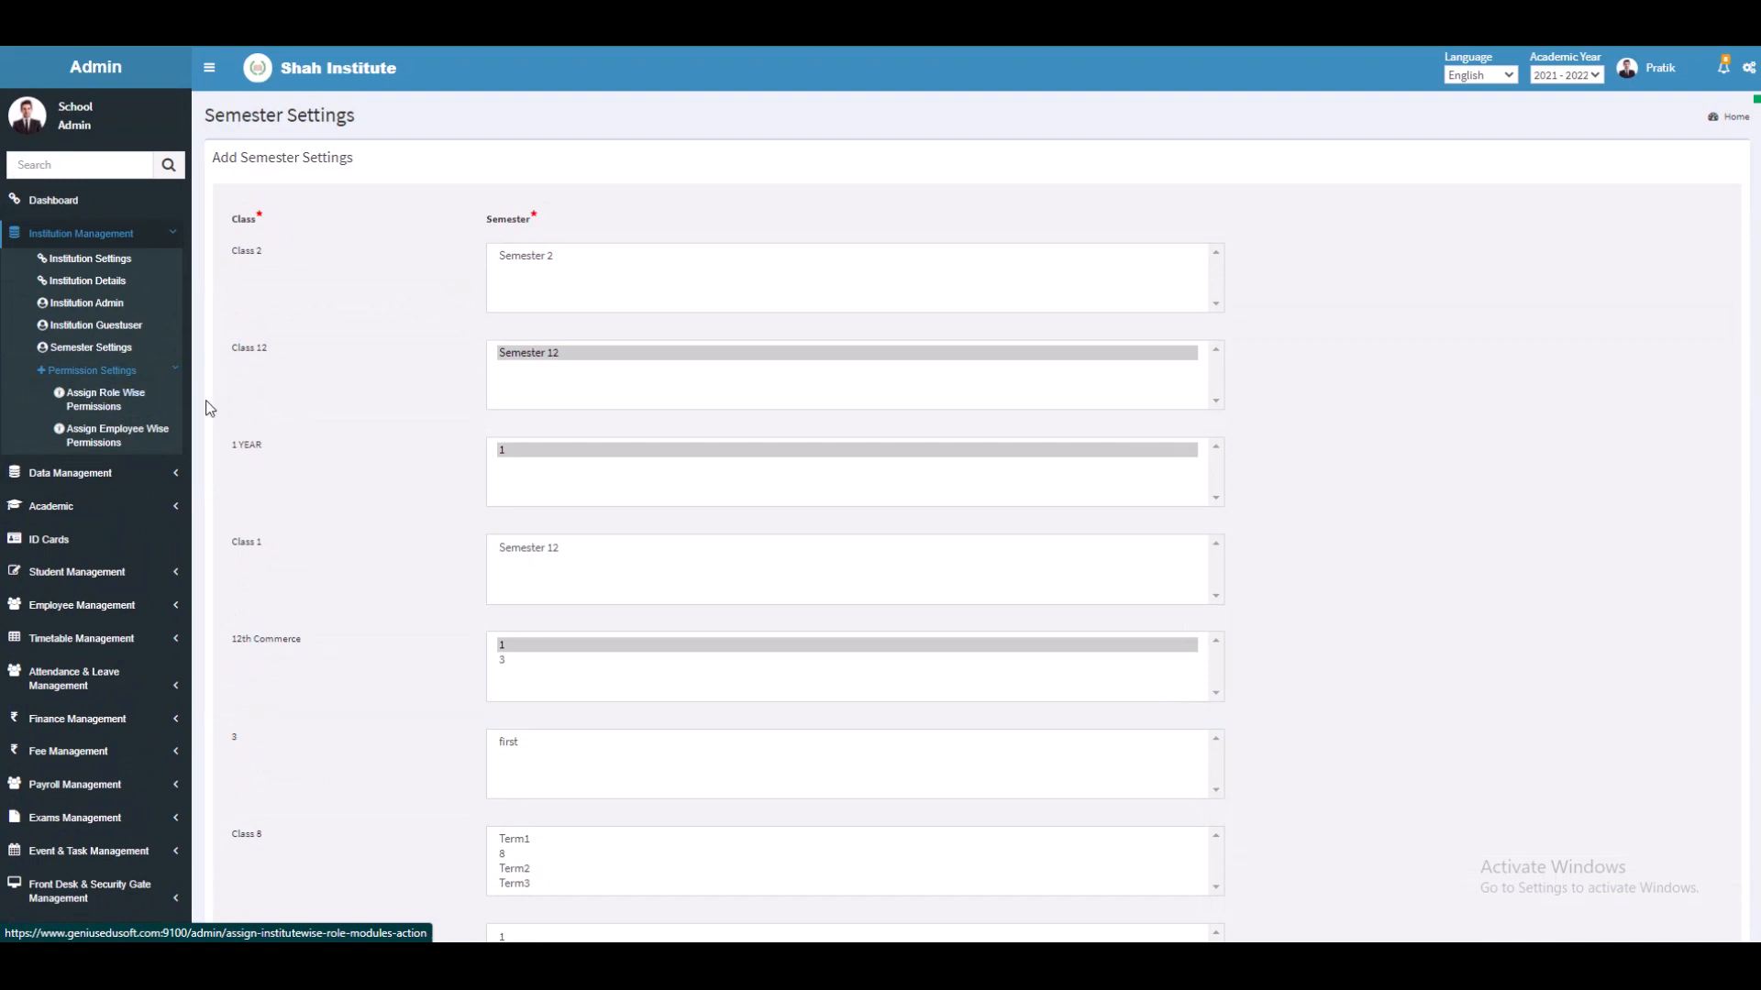
Step: In Assign Role Wise Permissions, choose School Teacher as the user role and list modules
click(103, 403)
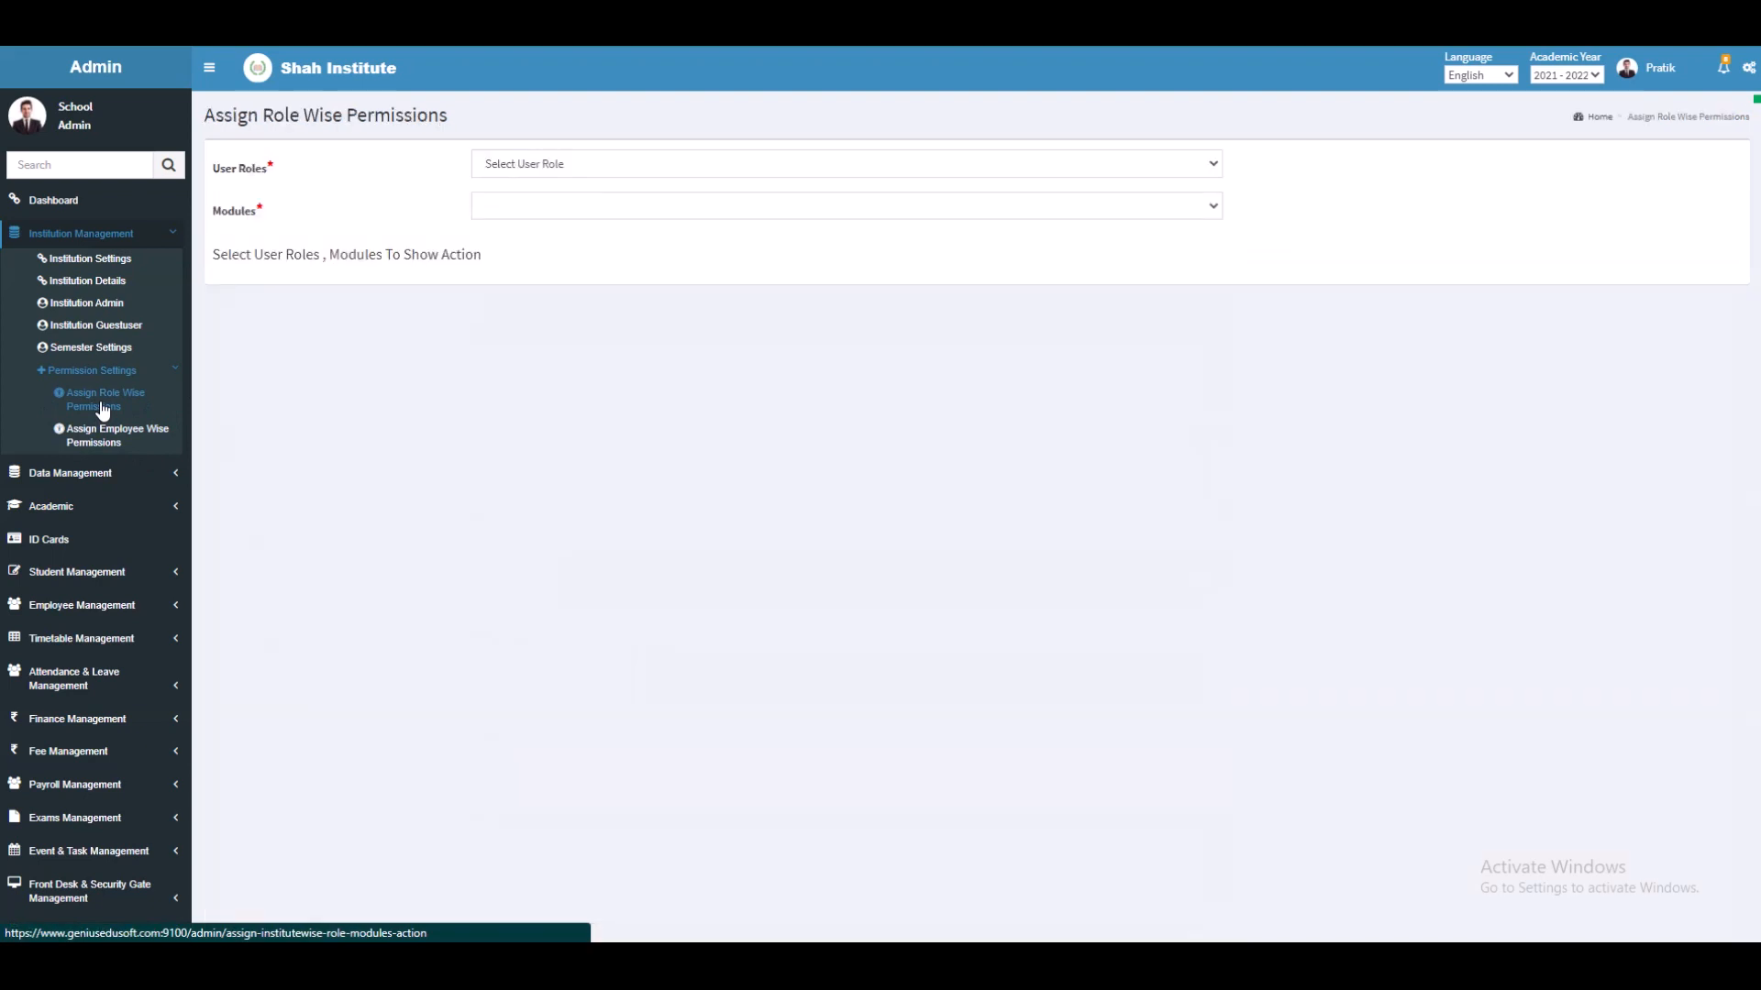
click(514, 166)
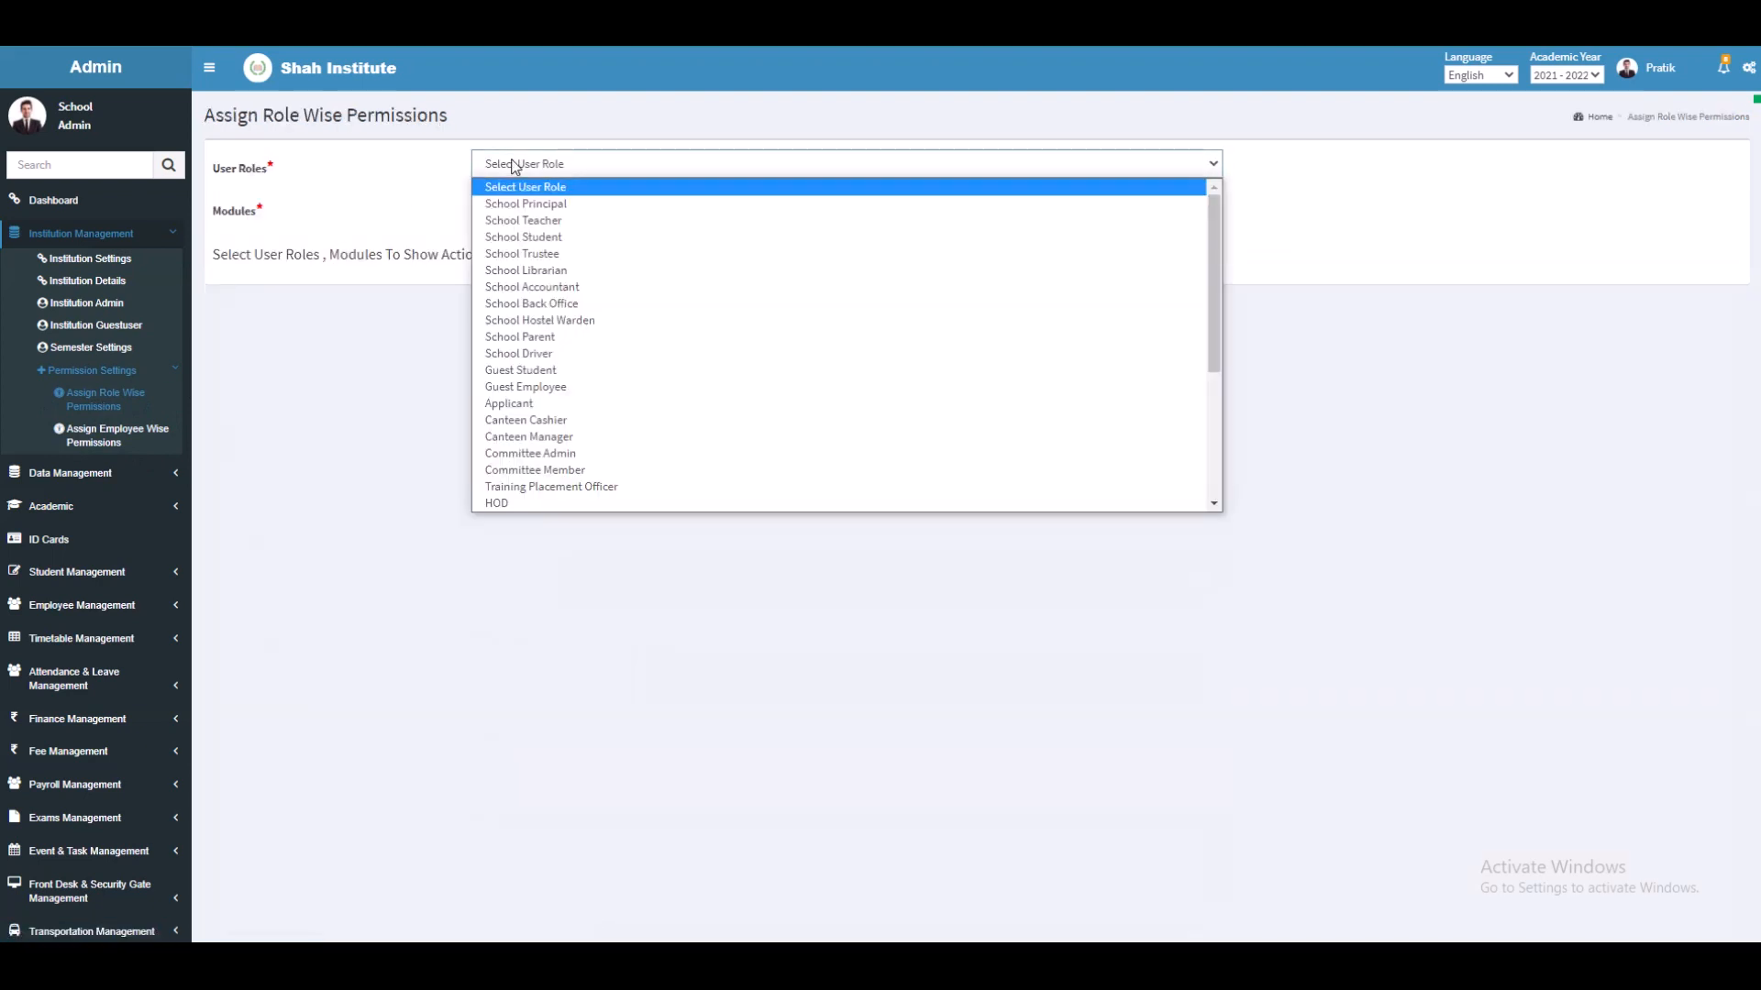
click(521, 221)
click(520, 212)
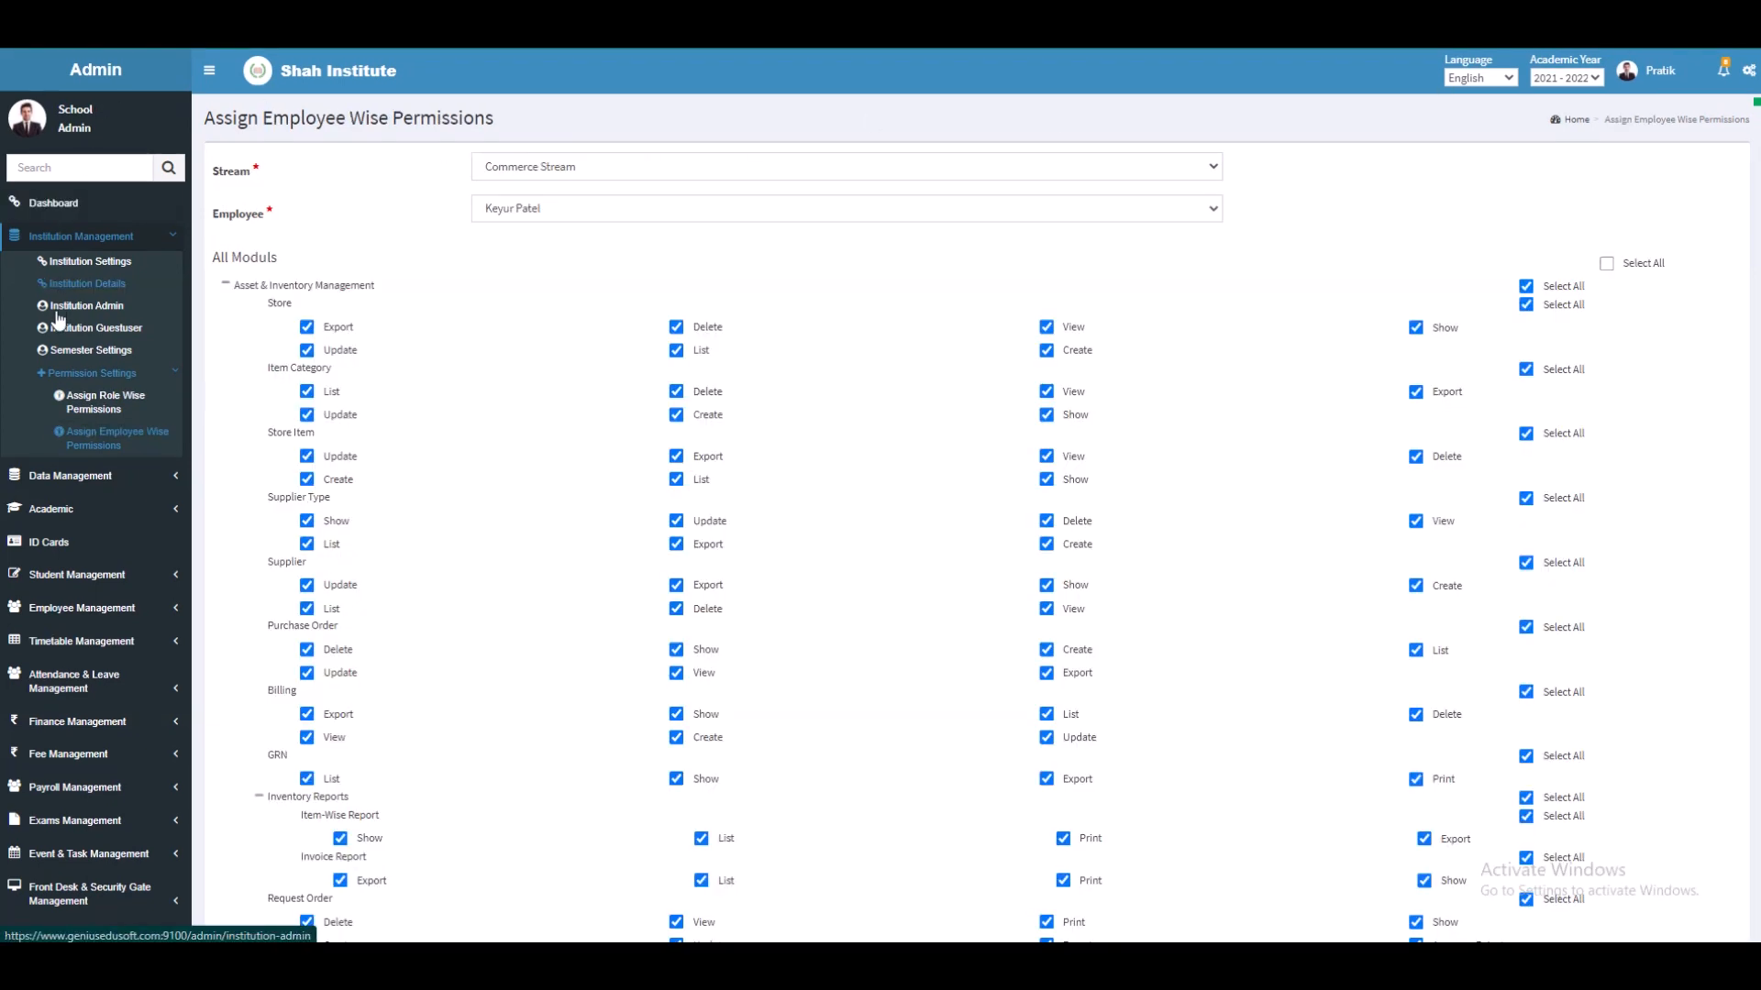
Step: On employee-wise permissions, keep Commerce Stream and the same employee selected
click(95, 444)
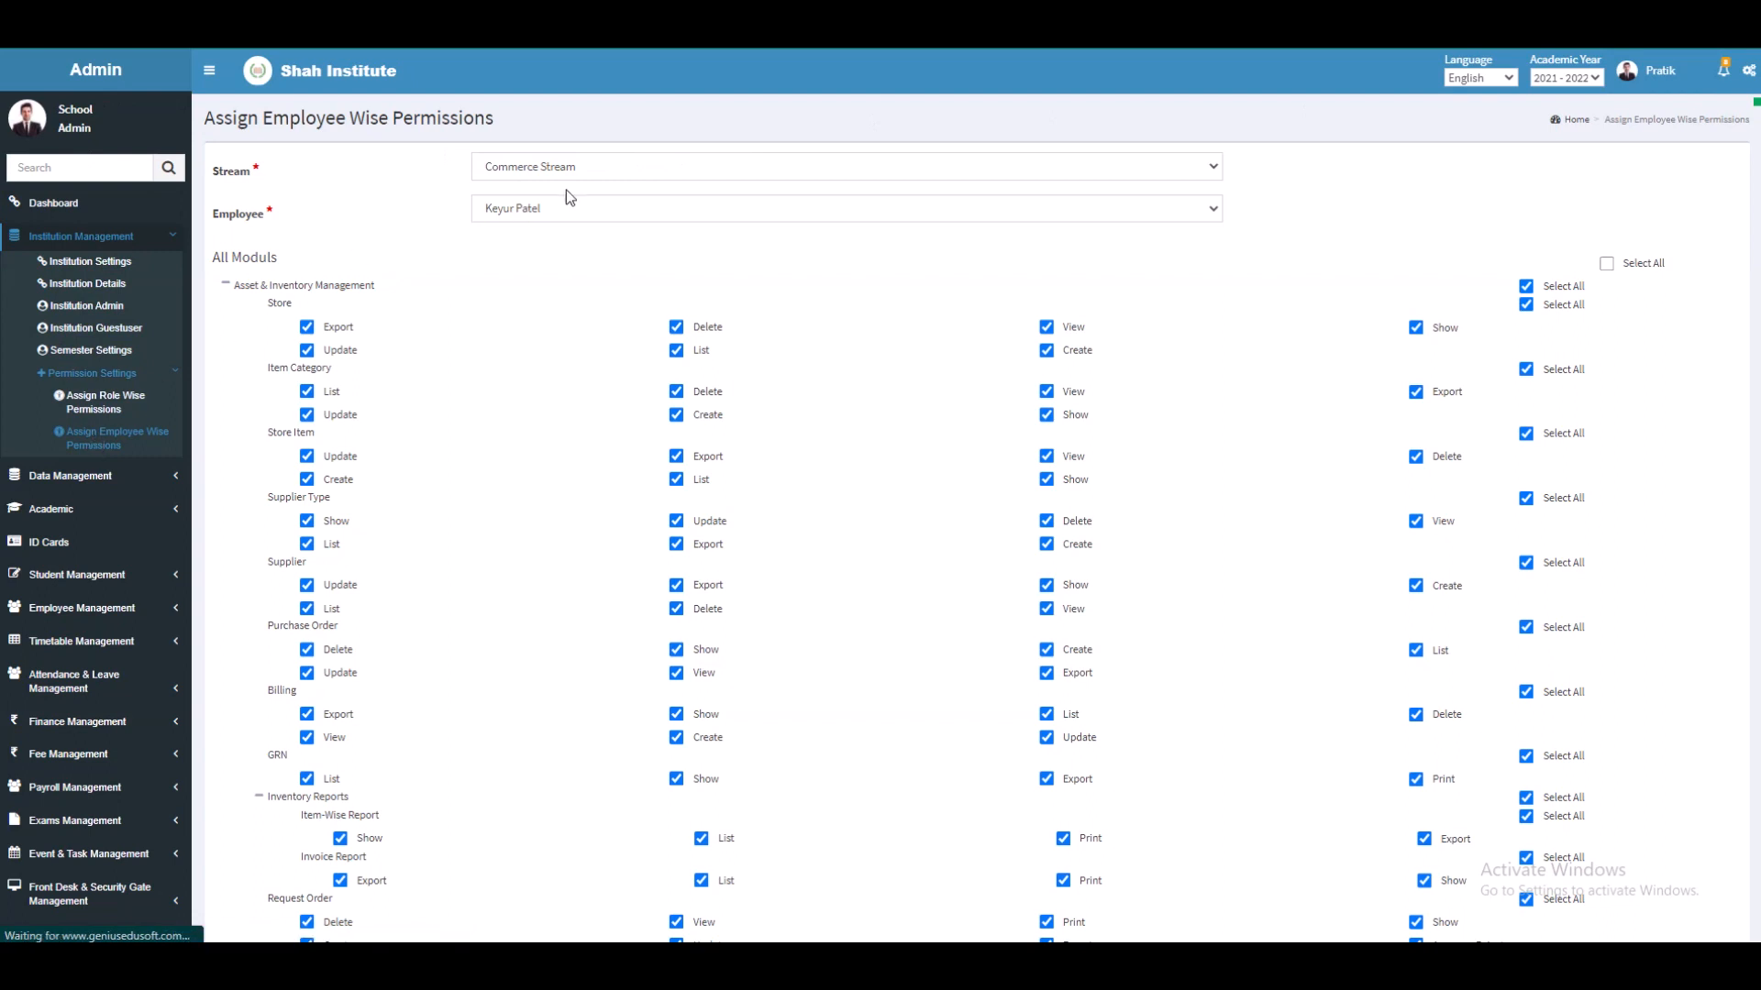
click(569, 169)
click(569, 168)
click(560, 215)
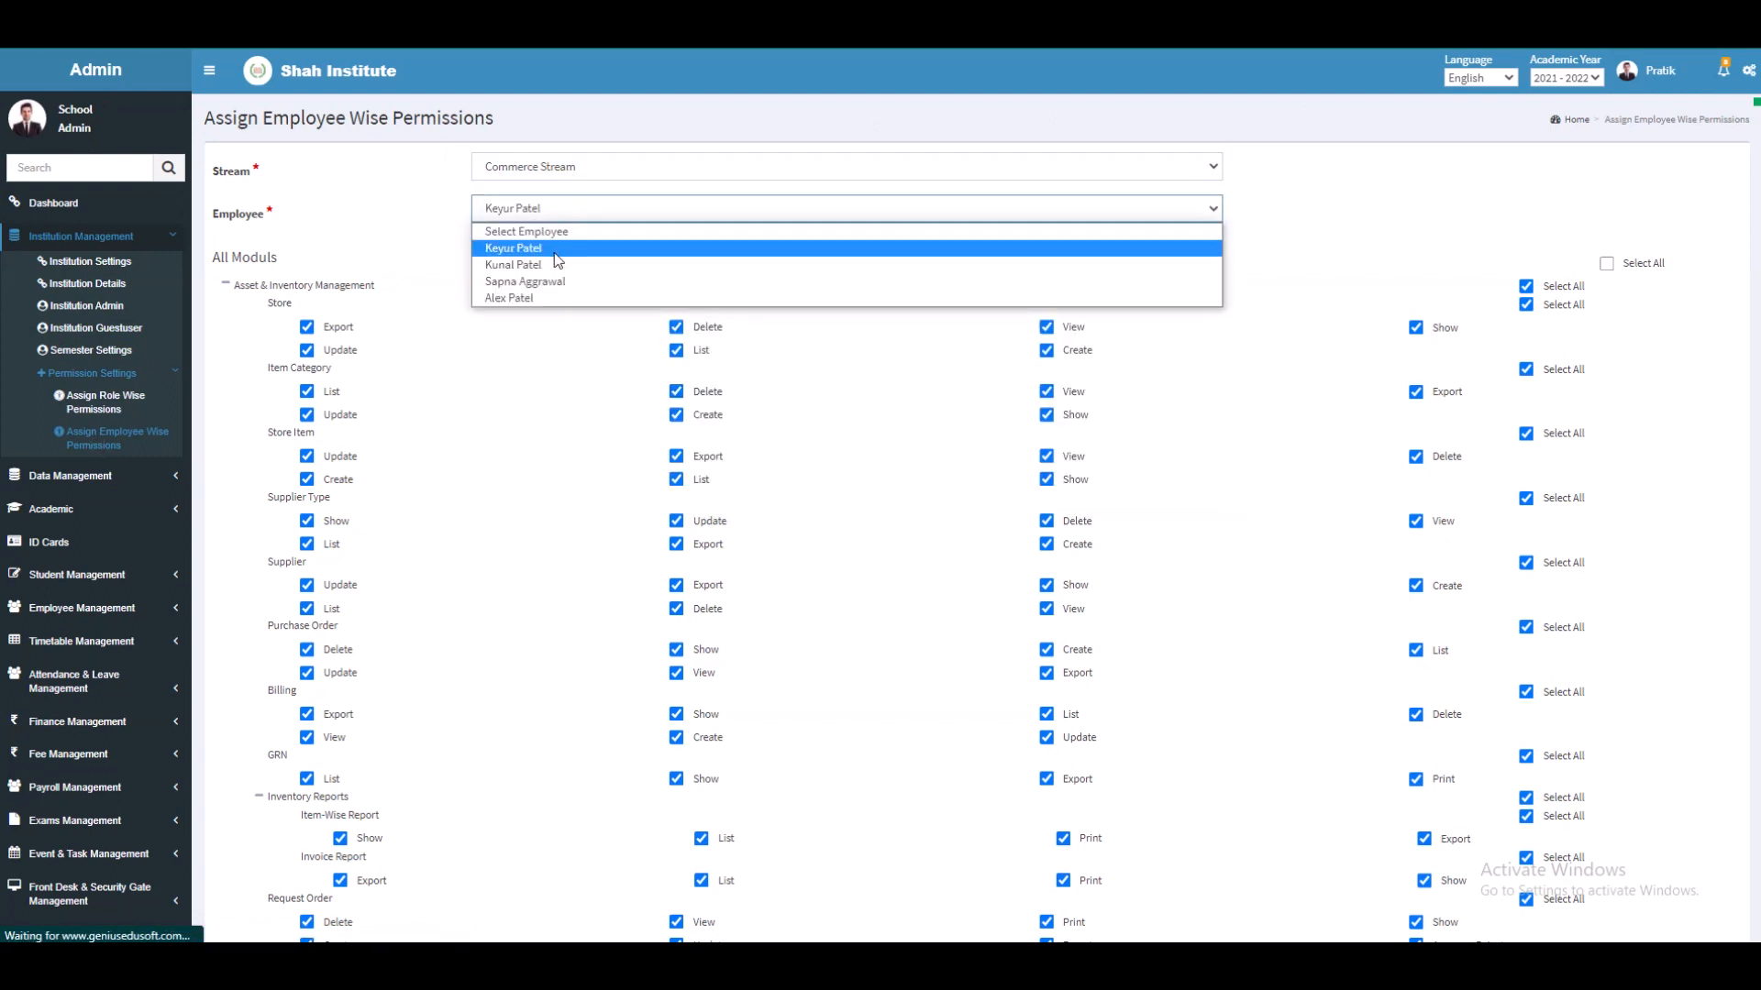
click(554, 250)
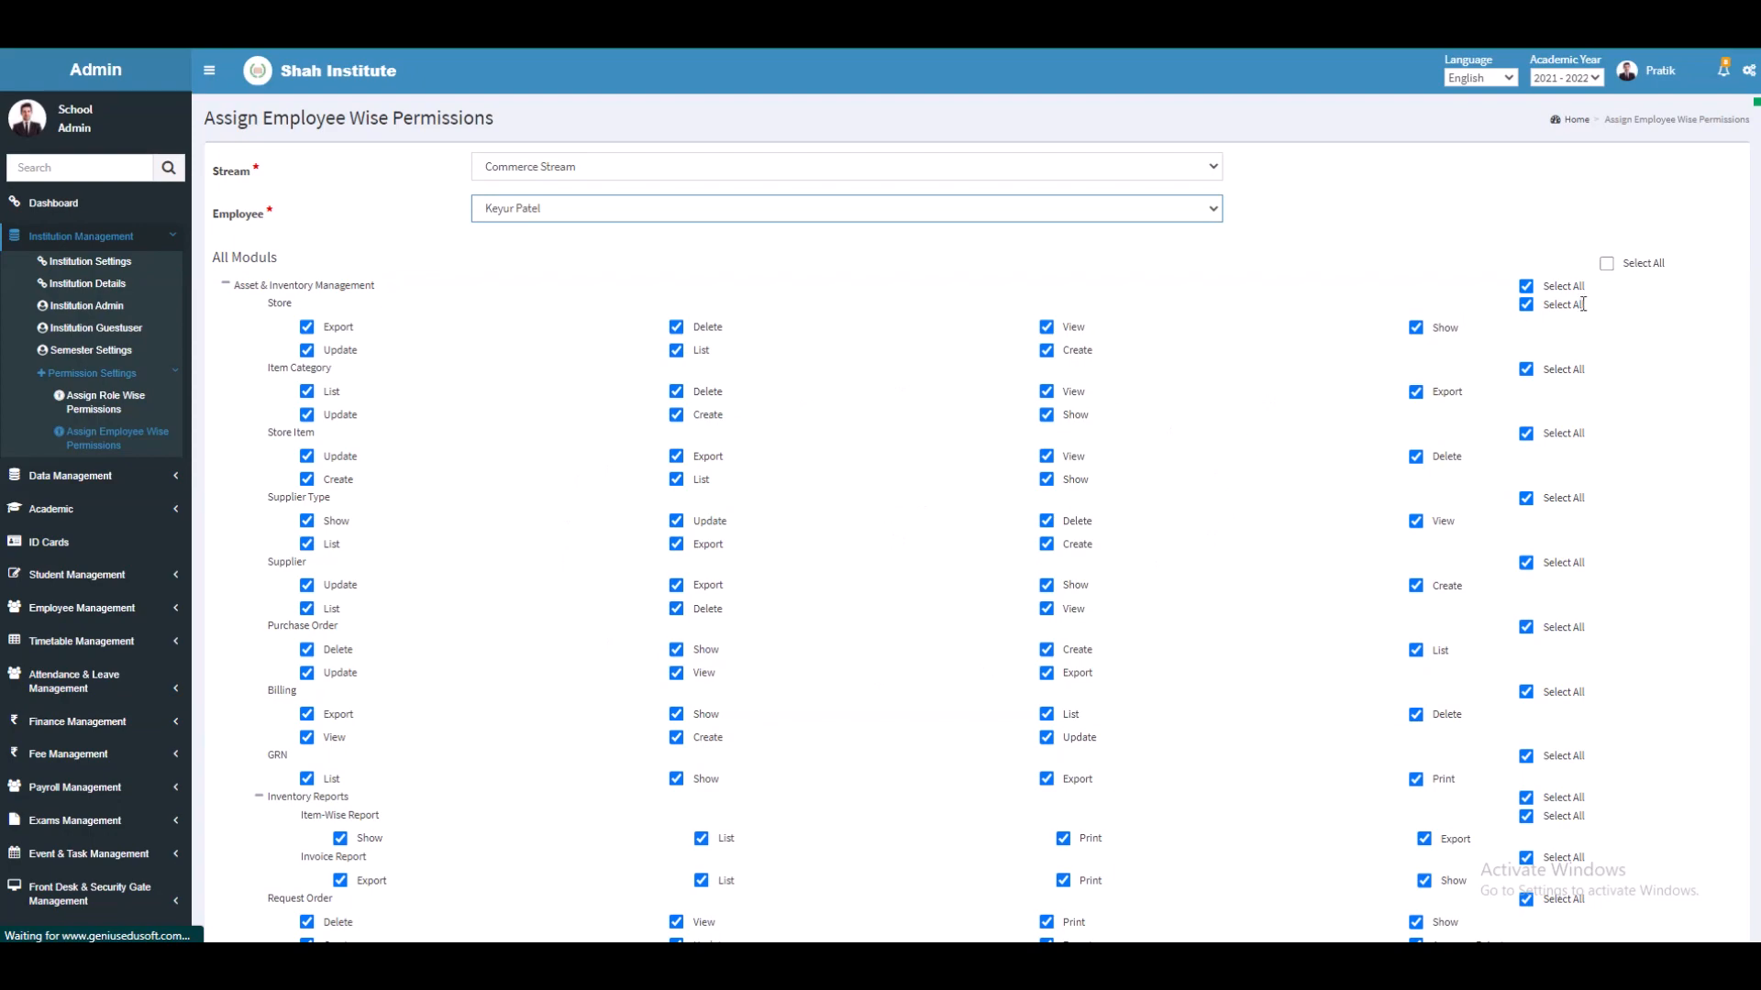
Step: Submit the employee's module permissions from the bottom of the page
click(1603, 263)
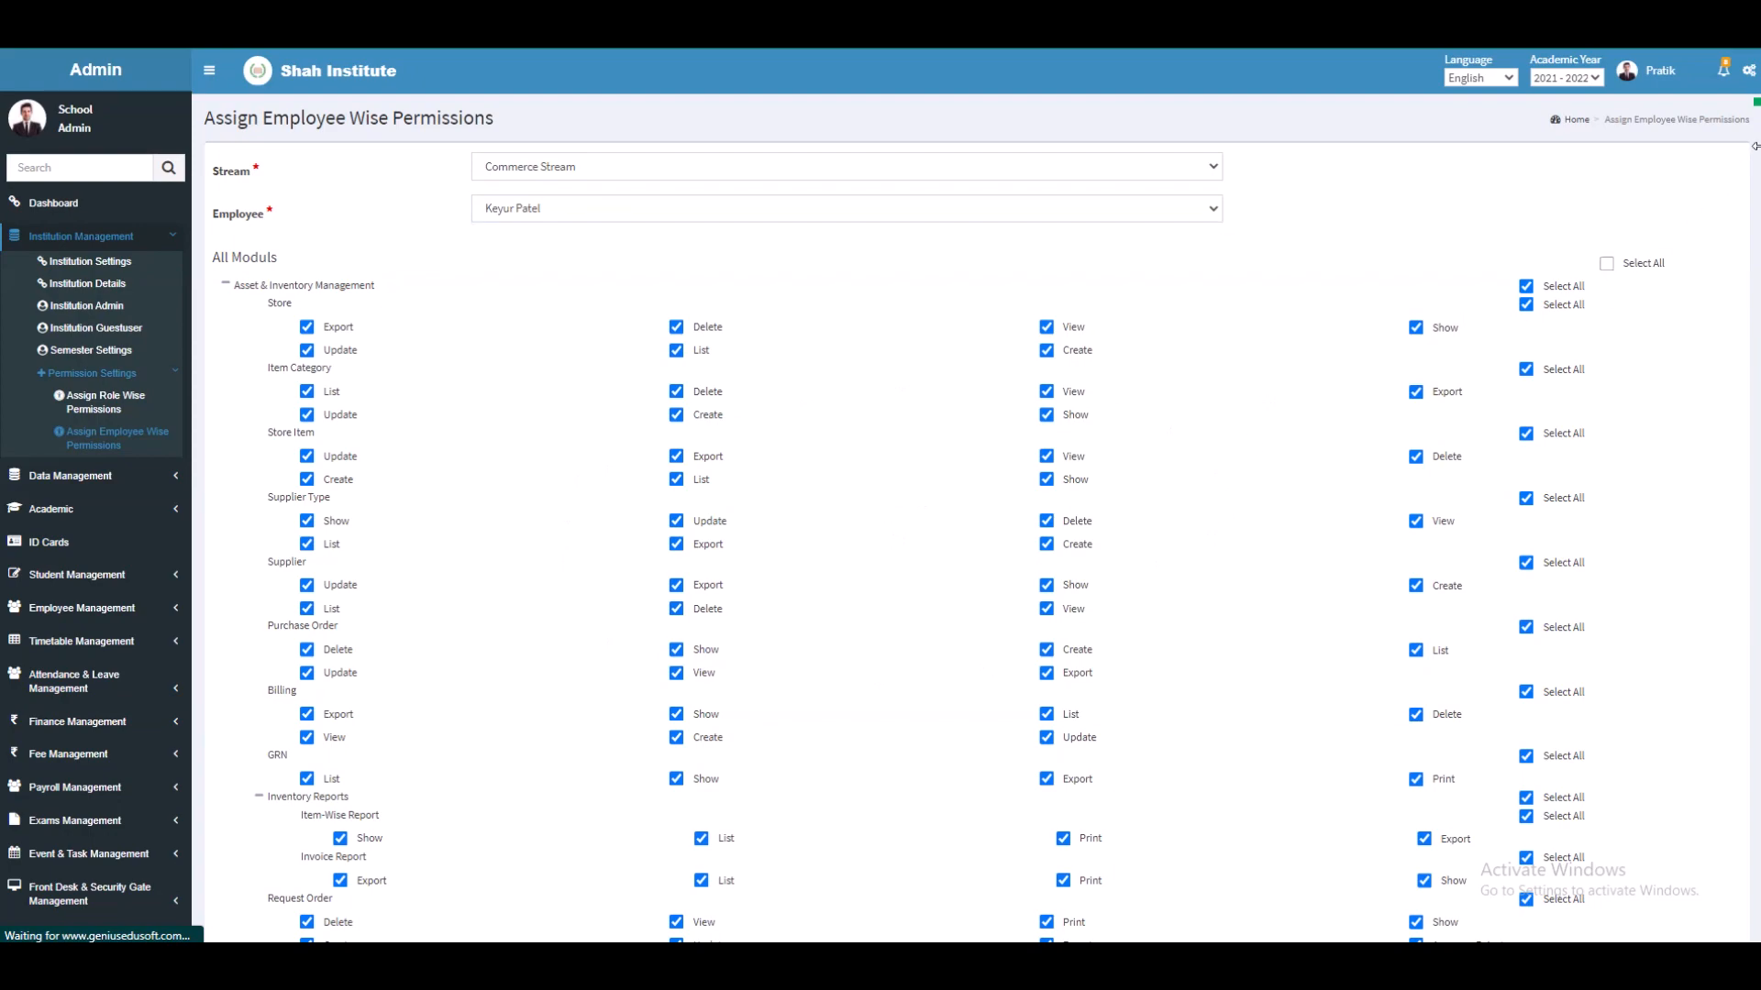
scroll(880, 513, down, 20)
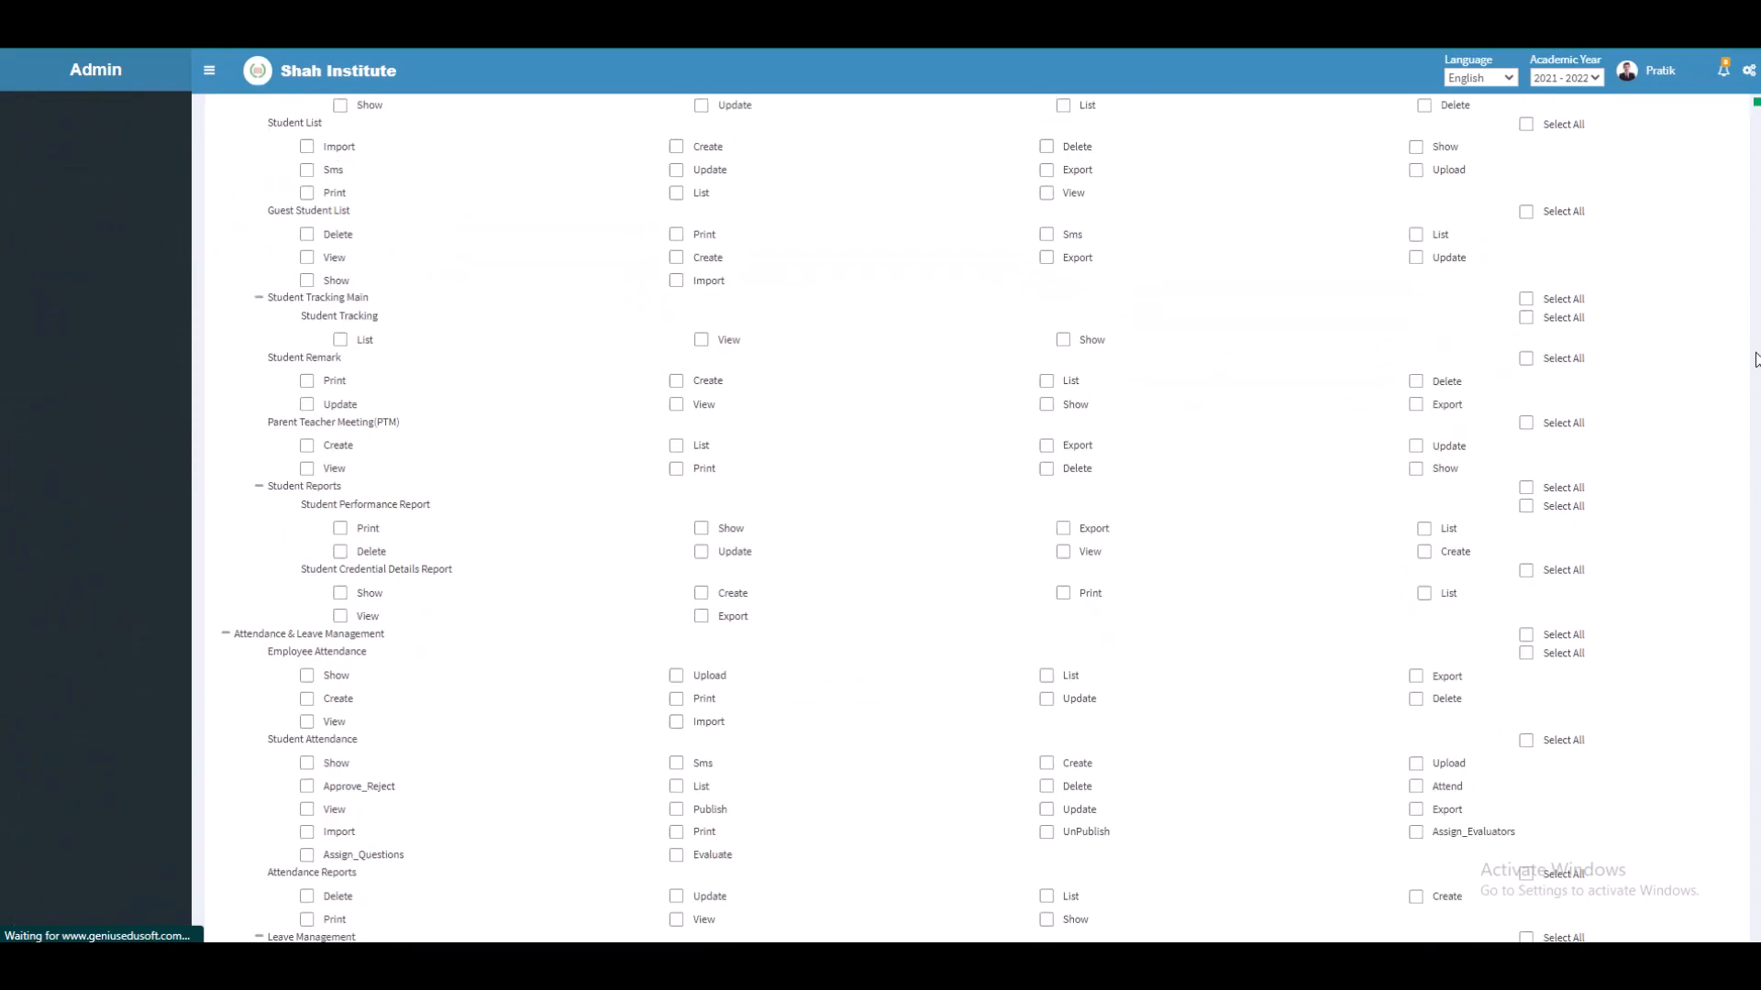
click(496, 828)
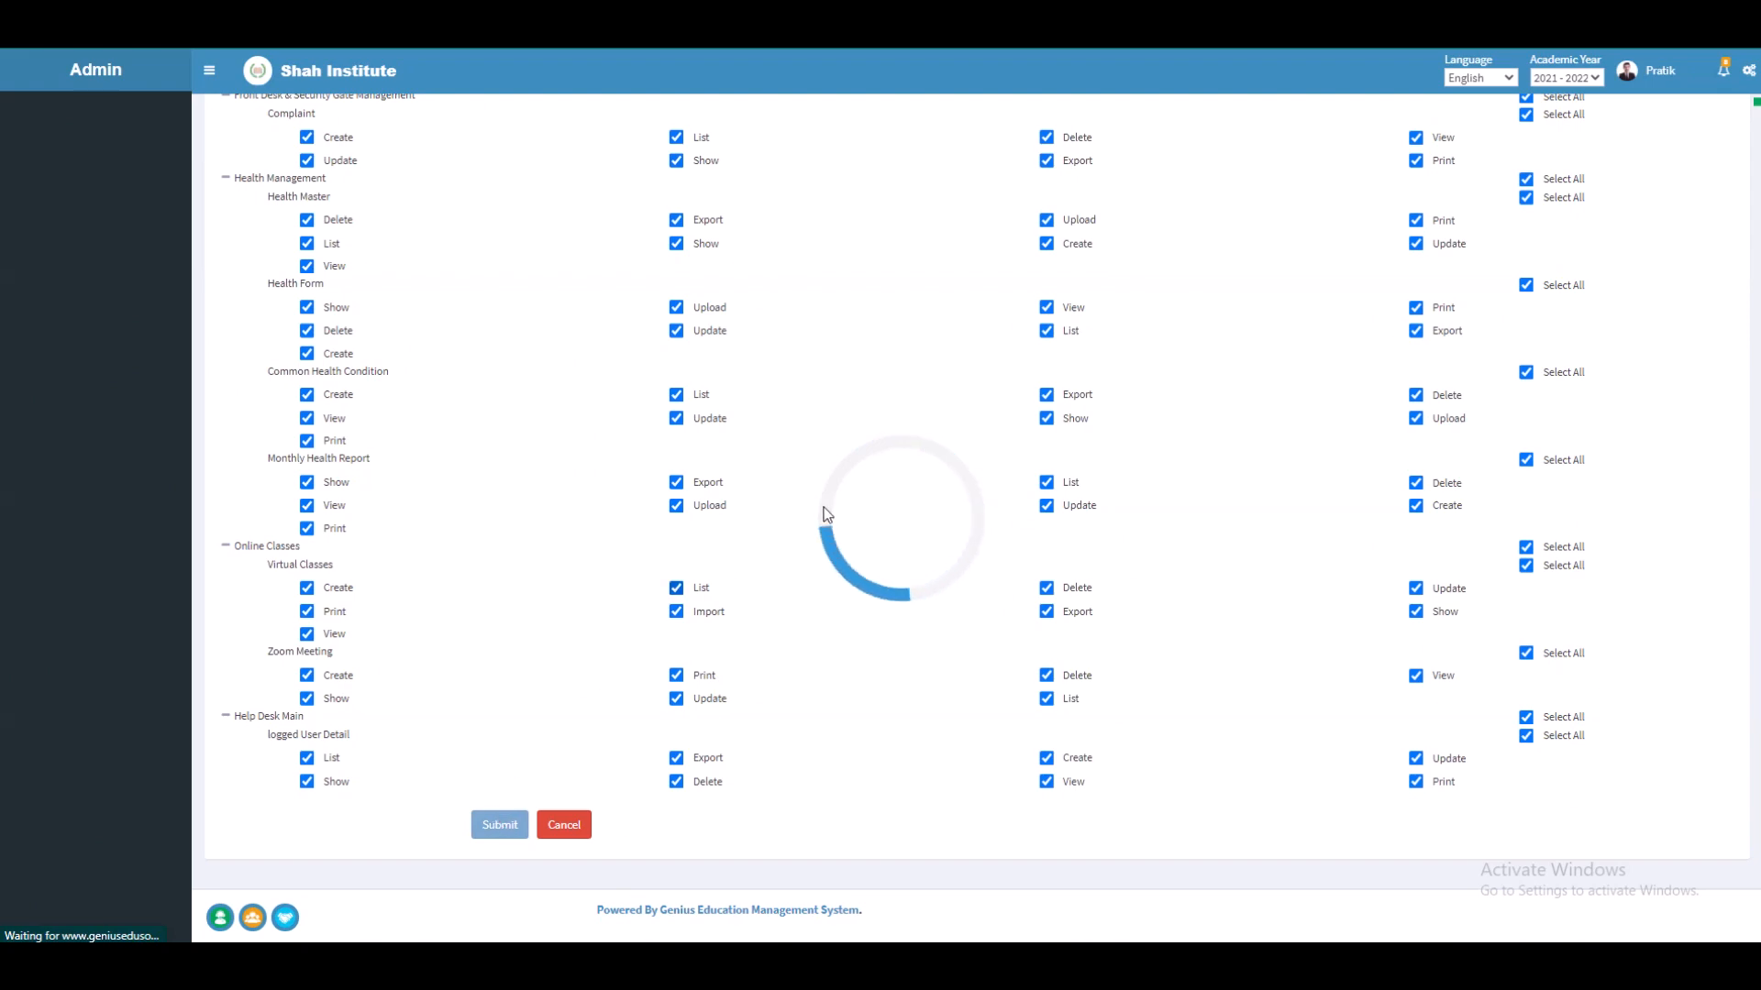